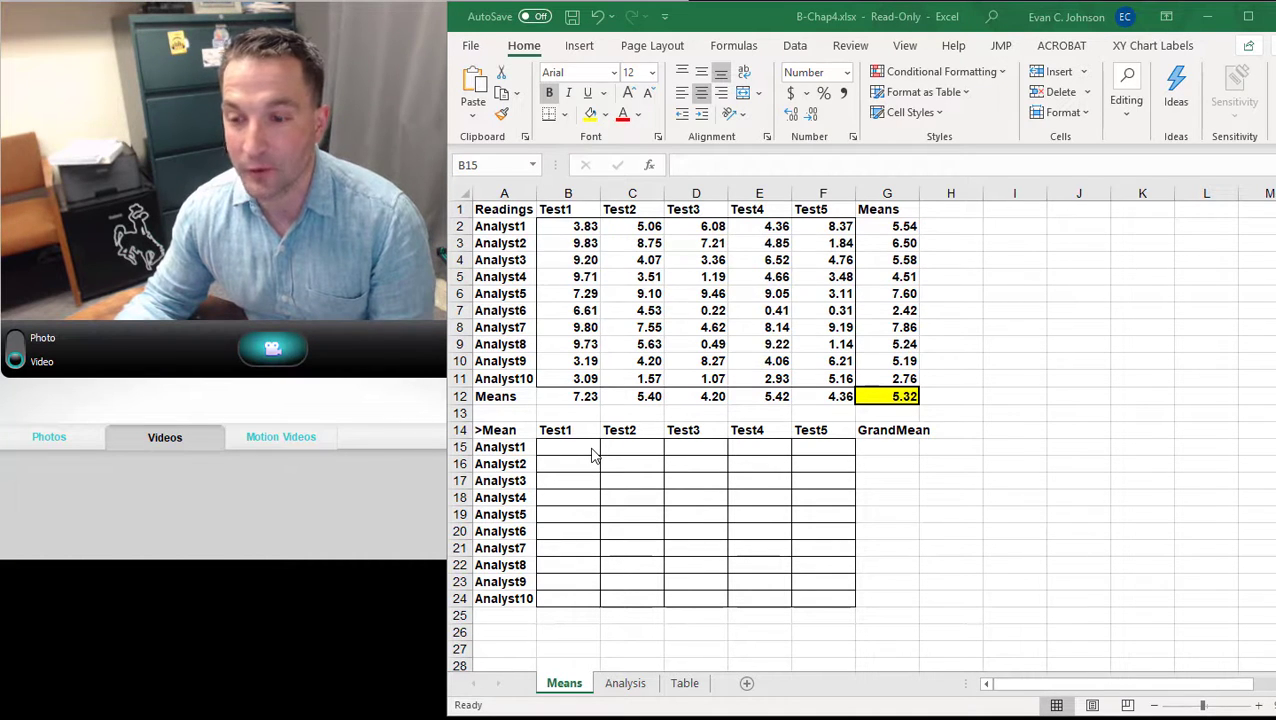
# Insert an IF function in cell B15 with the logical test B2>$G$12, keeping the grand mean reference absolute
pyautogui.click(591, 448)
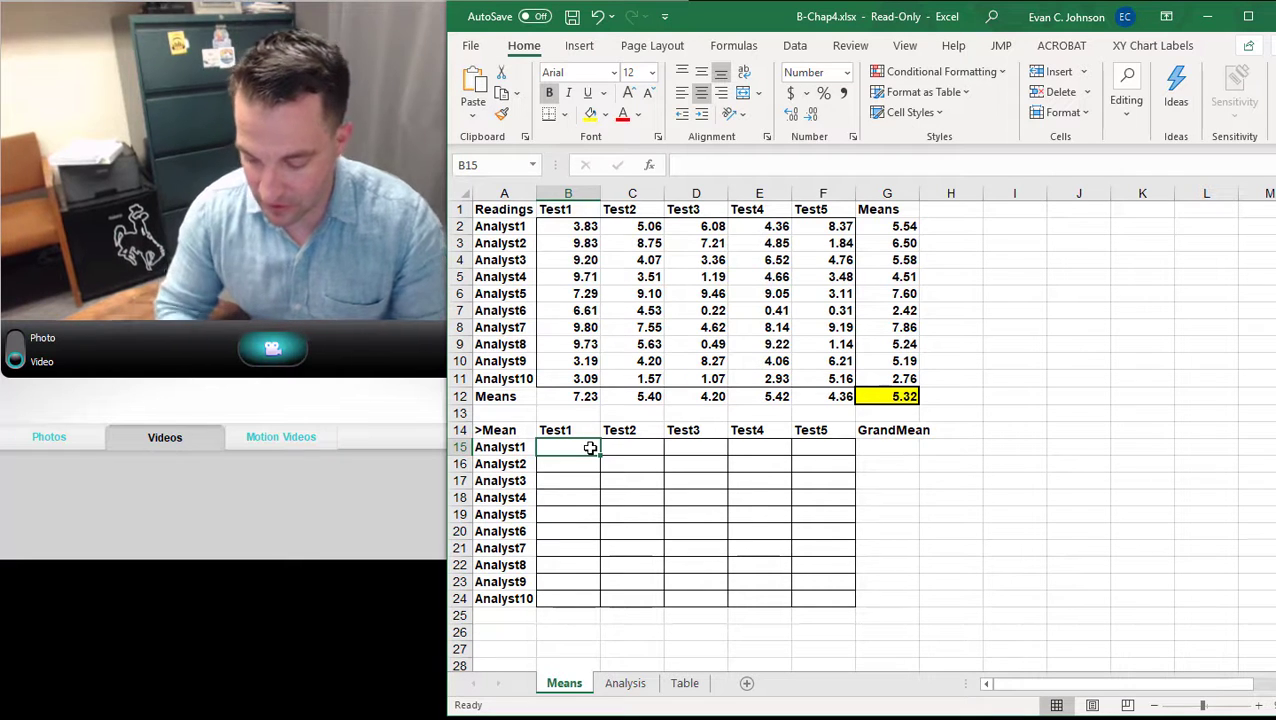
pyautogui.click(650, 166)
pyautogui.click(928, 561)
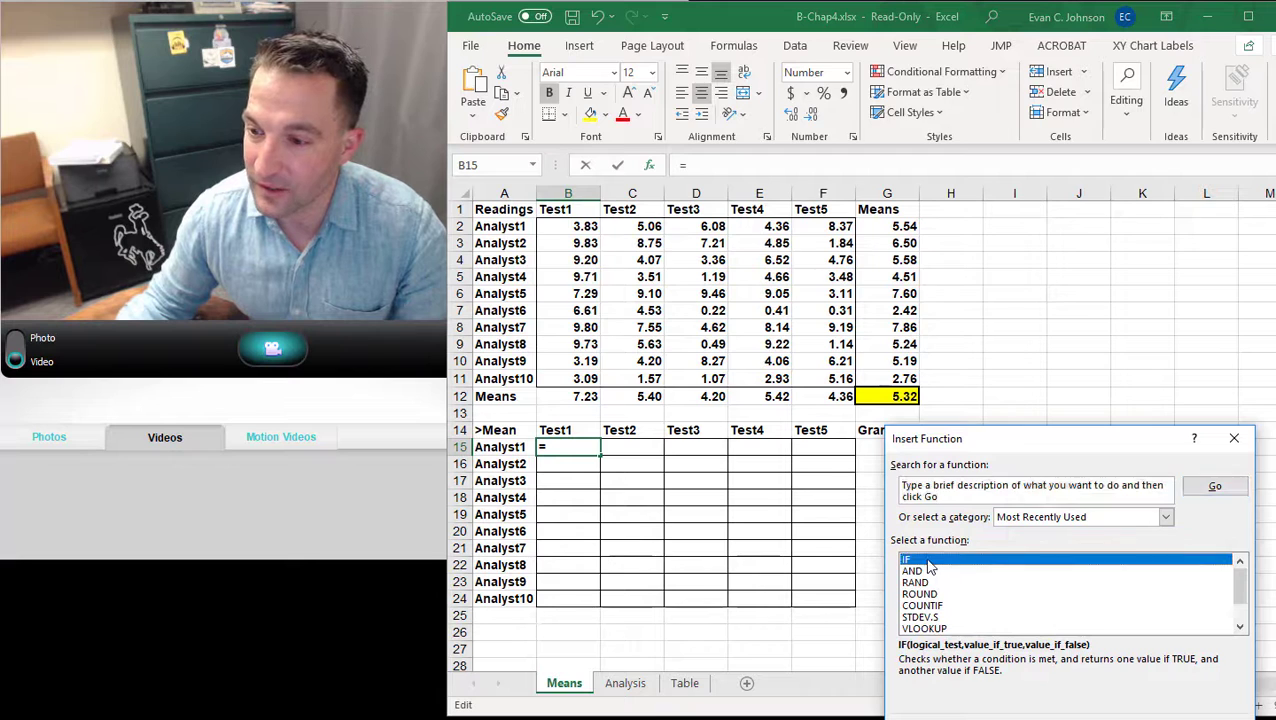
pyautogui.doubleClick(928, 561)
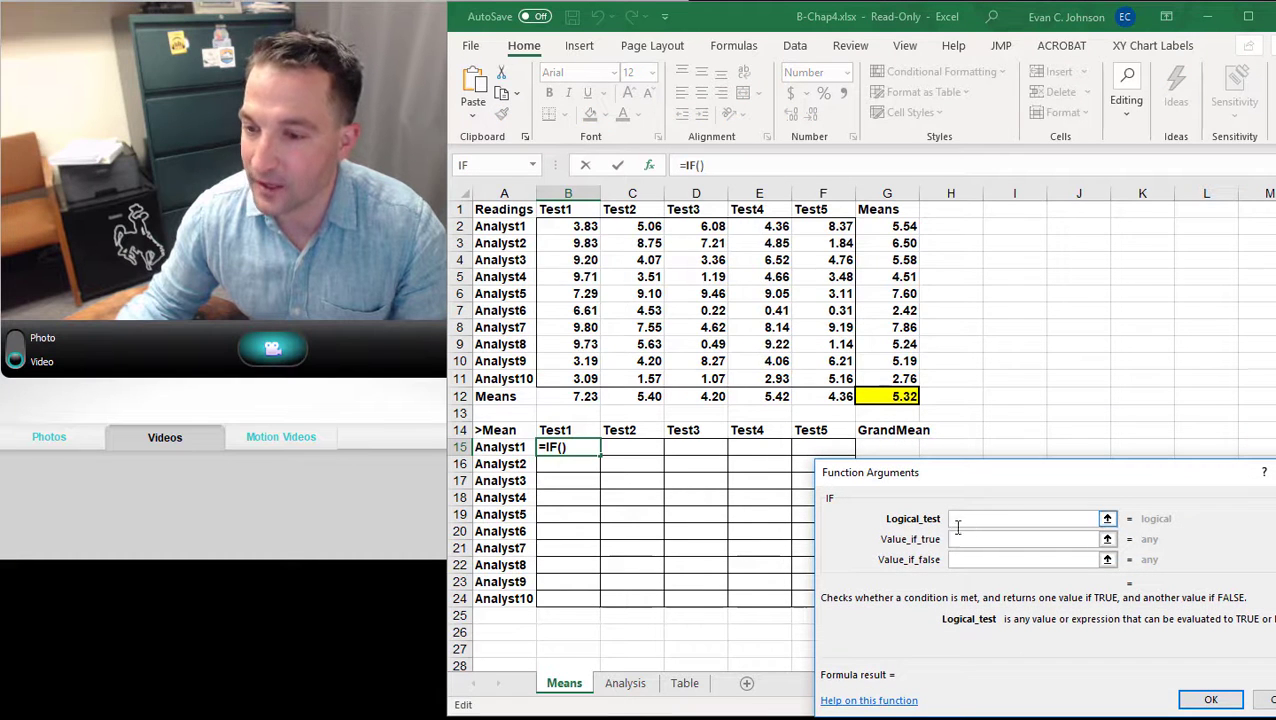
pyautogui.click(583, 227)
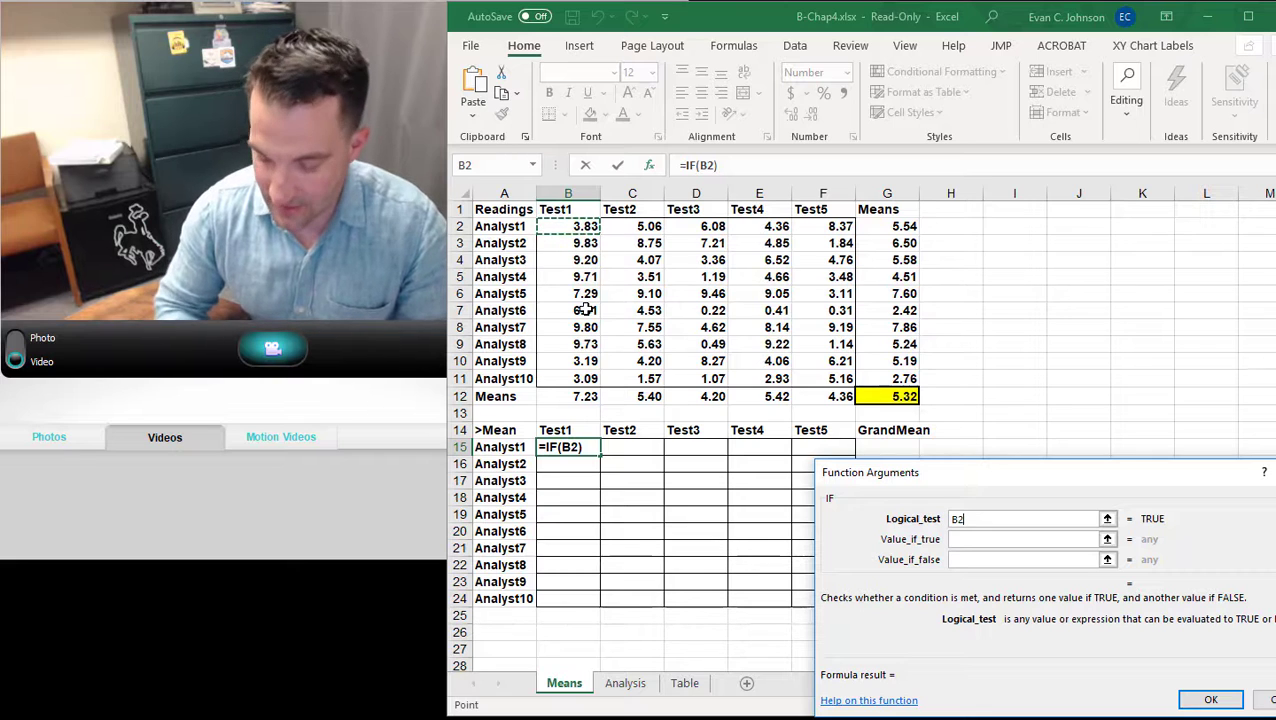
pyautogui.write('>')
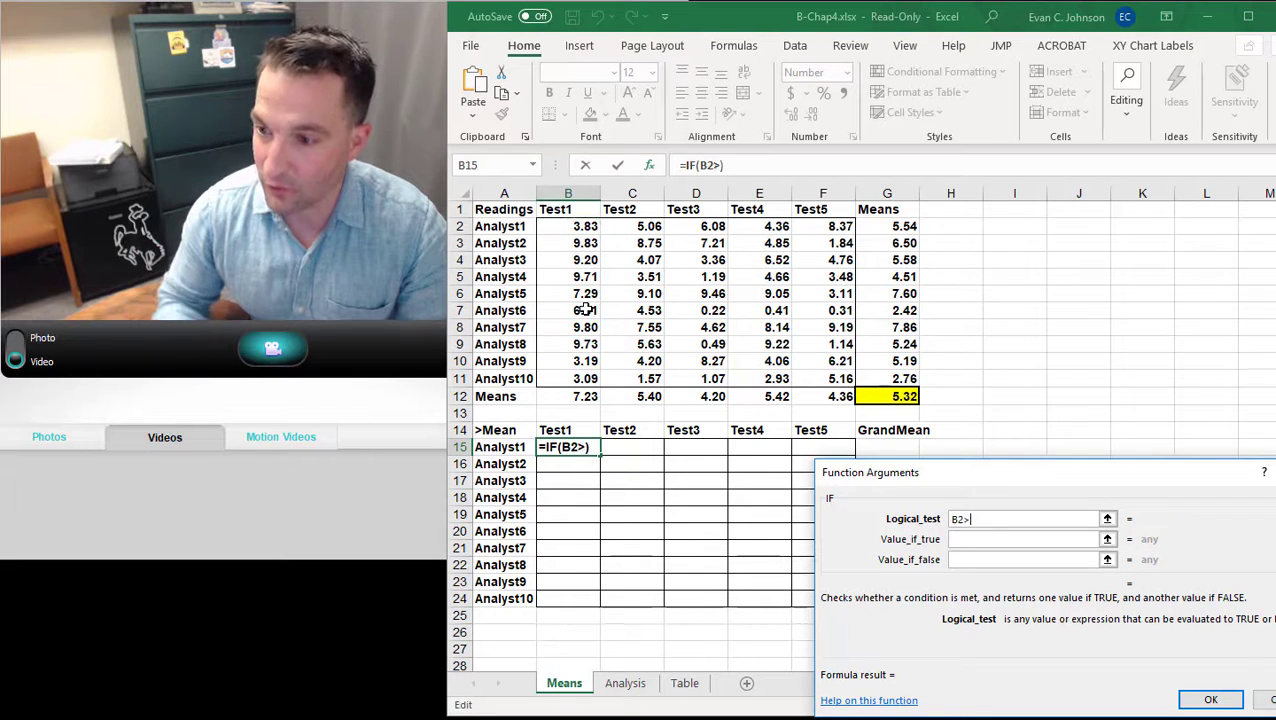
pyautogui.click(877, 397)
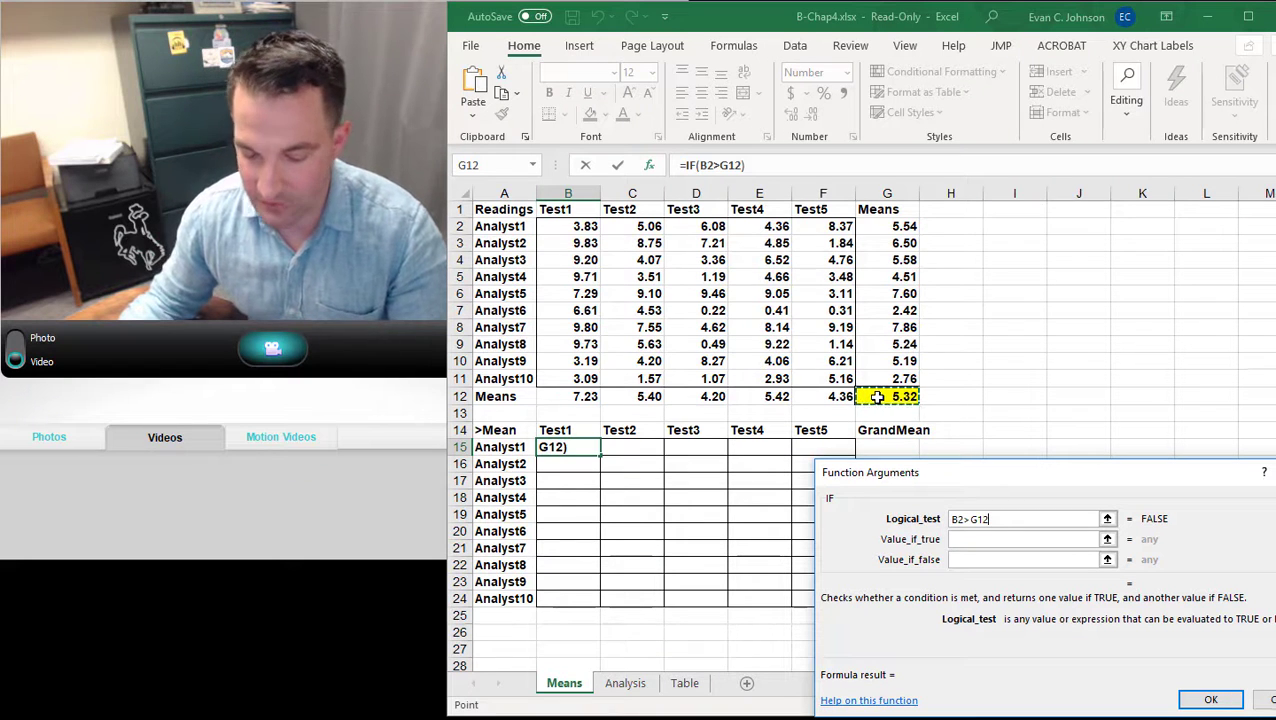
pyautogui.press('F4')
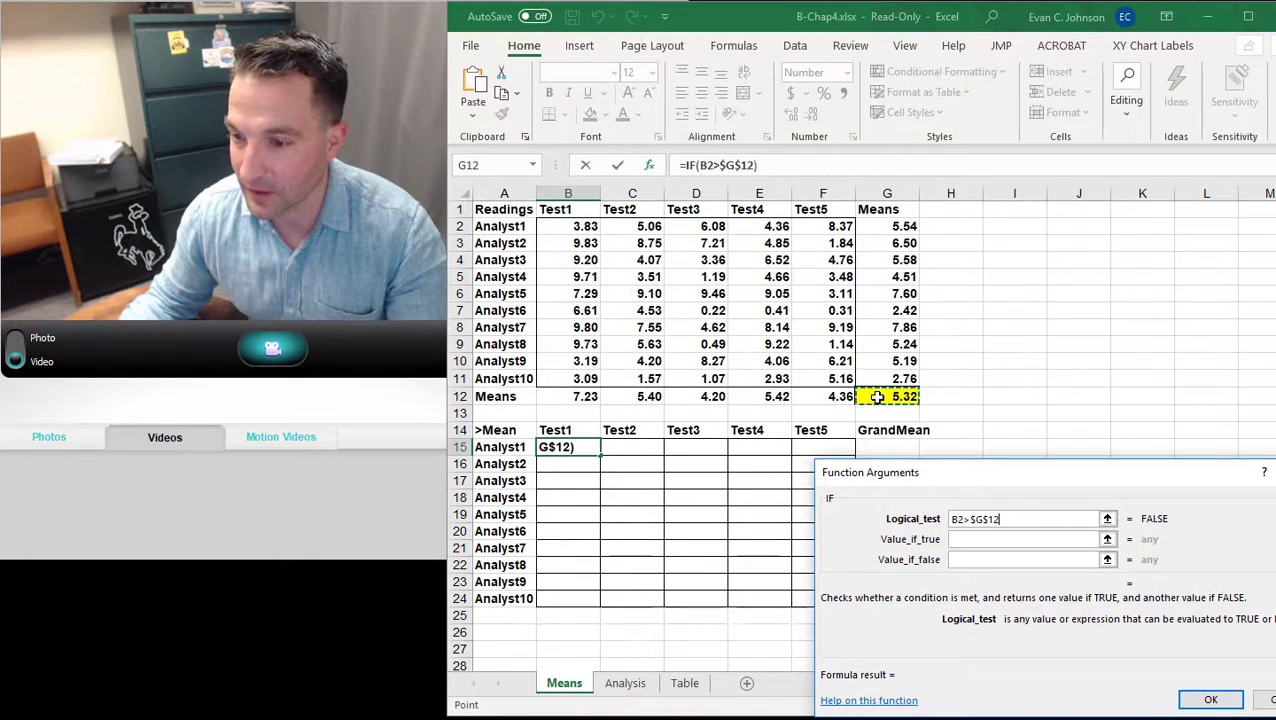
# Have the IF function return "+" when true and an empty string "" when false, and enter the formula
pyautogui.click(1035, 541)
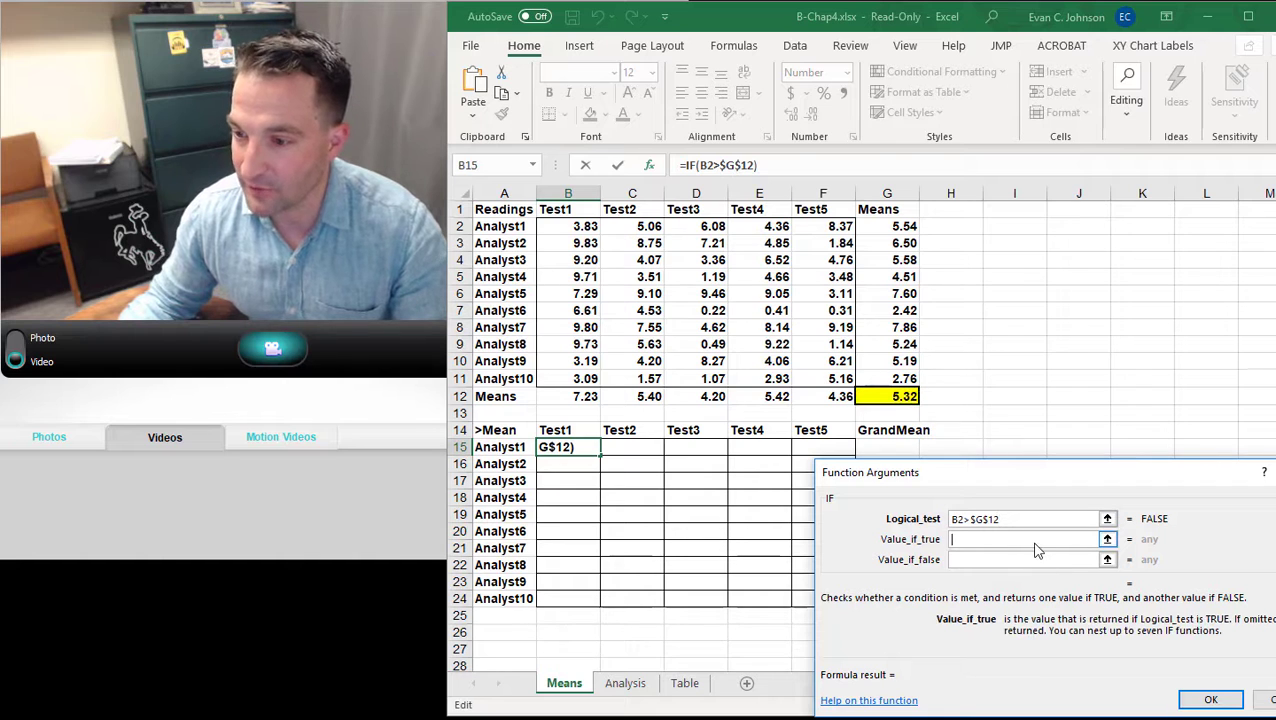
pyautogui.write('"')
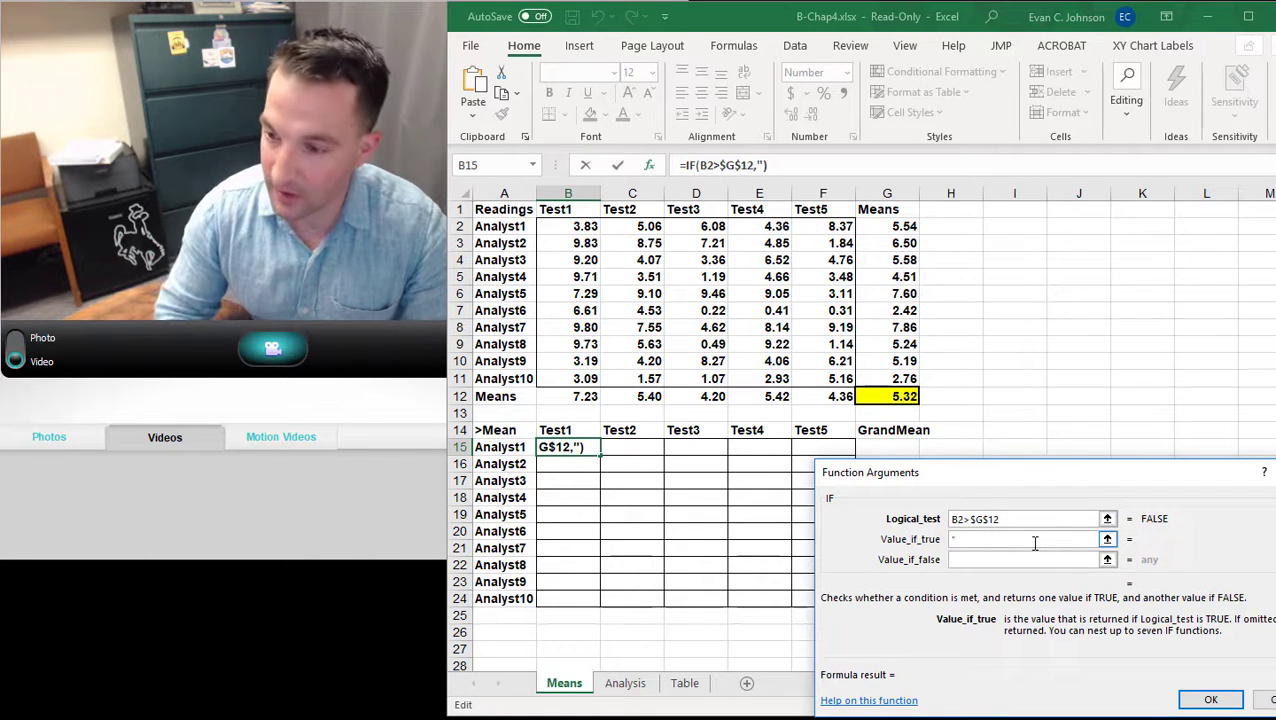
pyautogui.write('=')
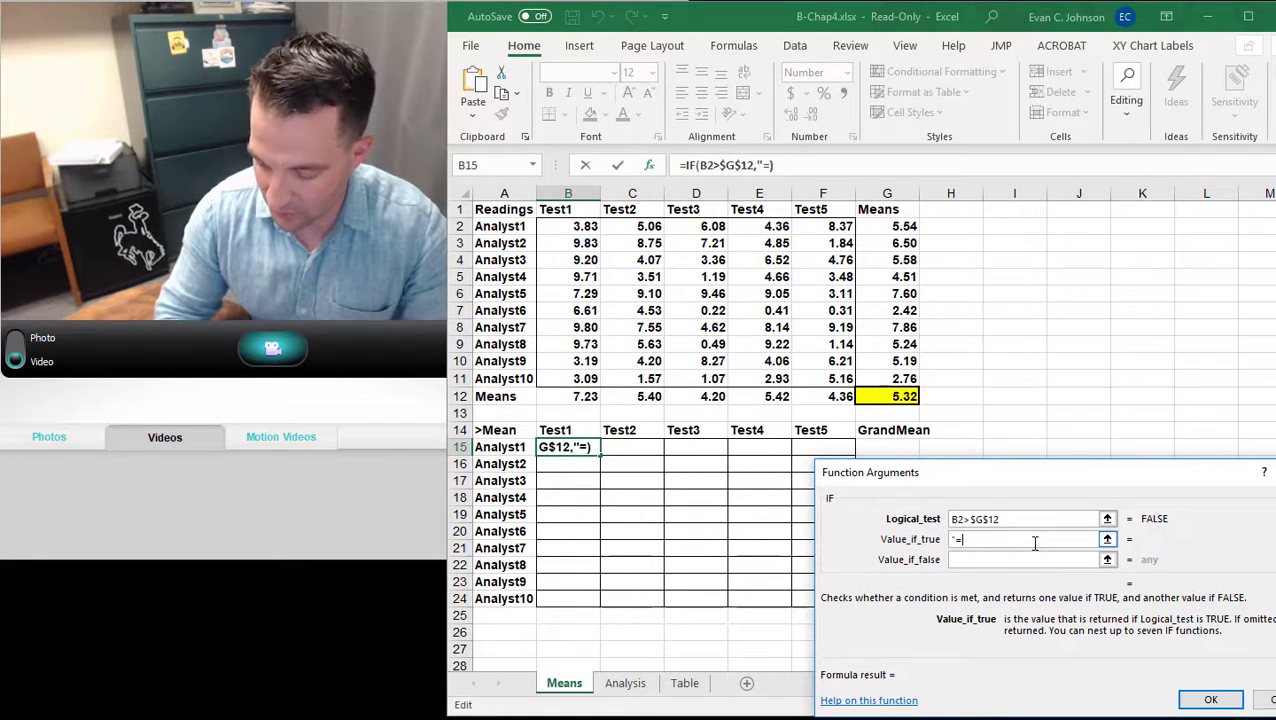
pyautogui.press('BackSpace')
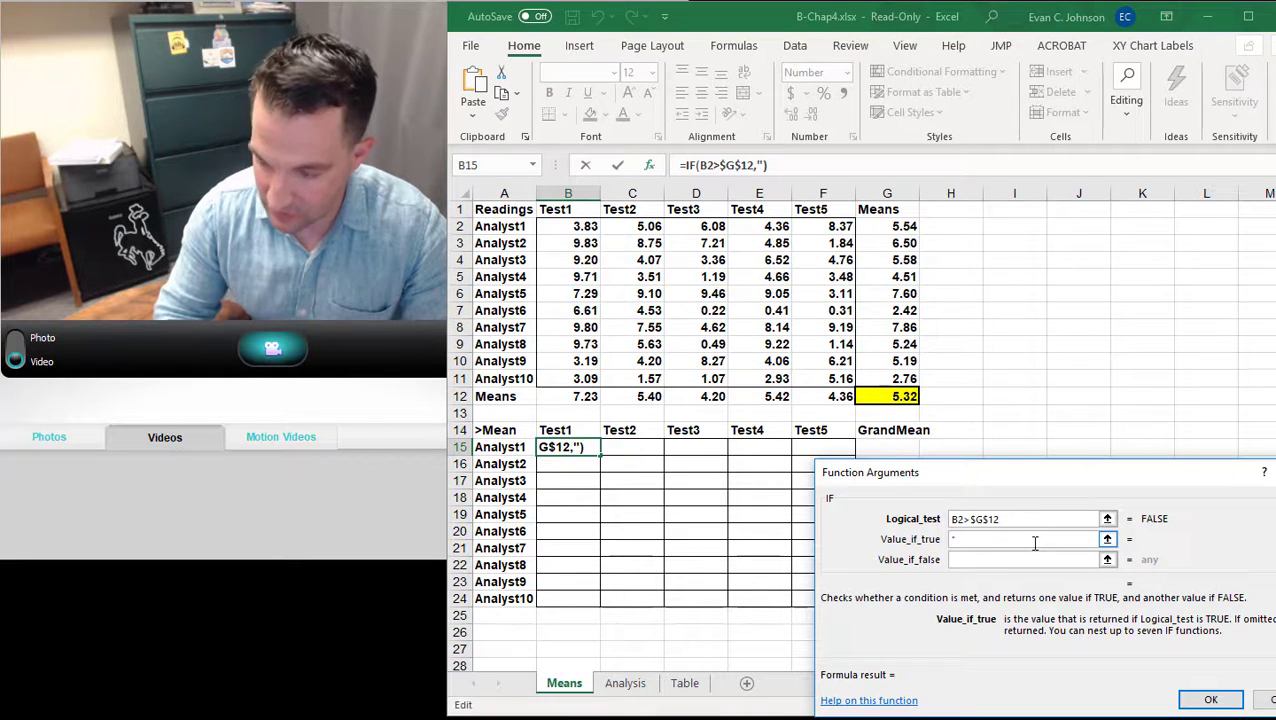
pyautogui.write('+"')
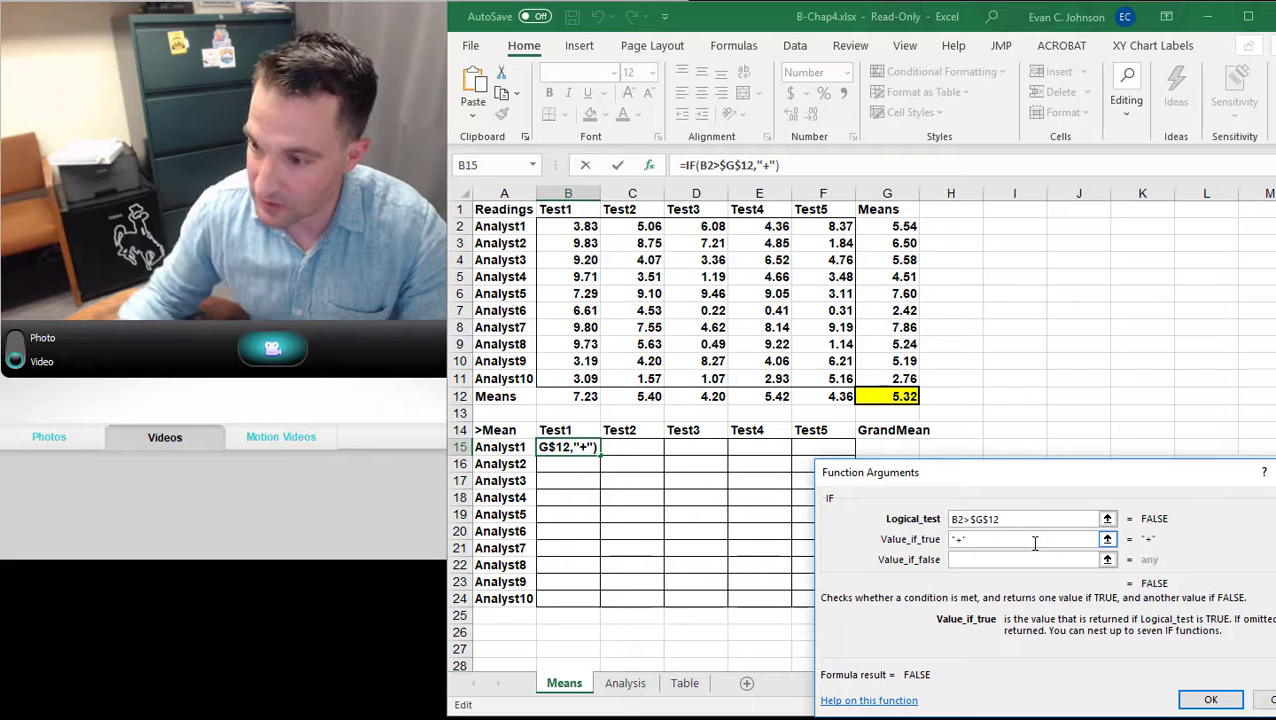
pyautogui.click(1031, 563)
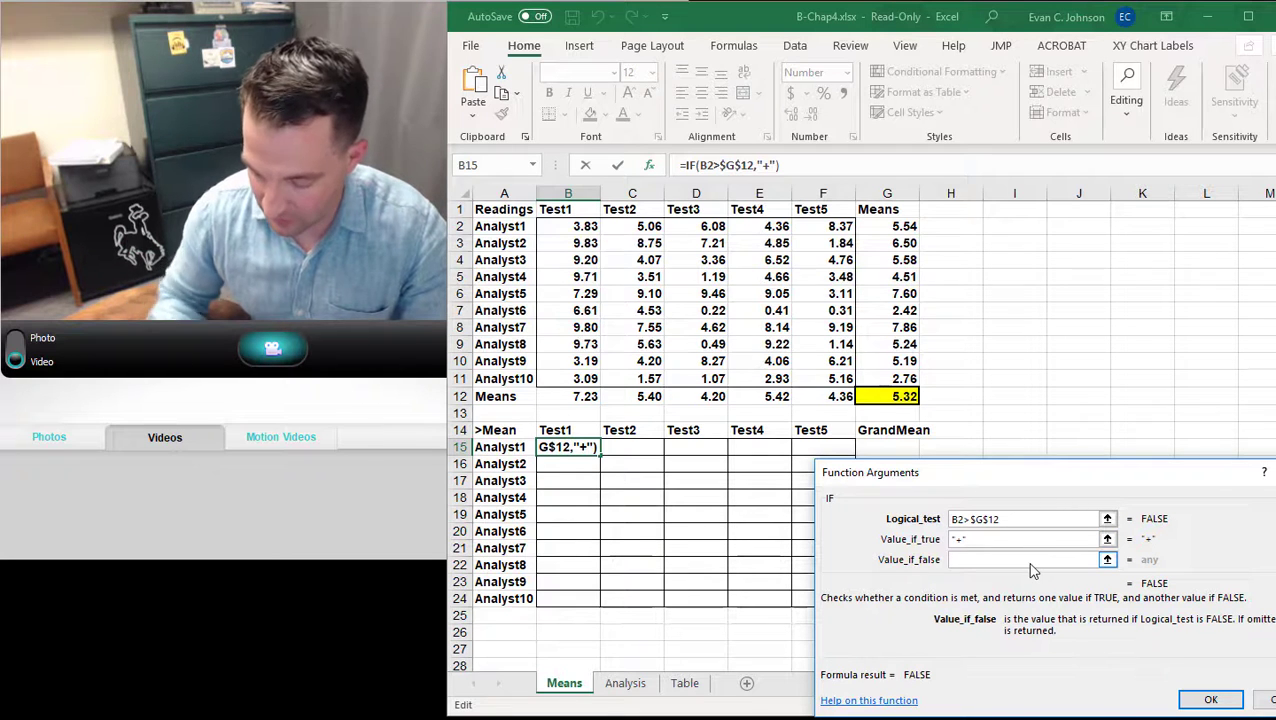
pyautogui.write('""')
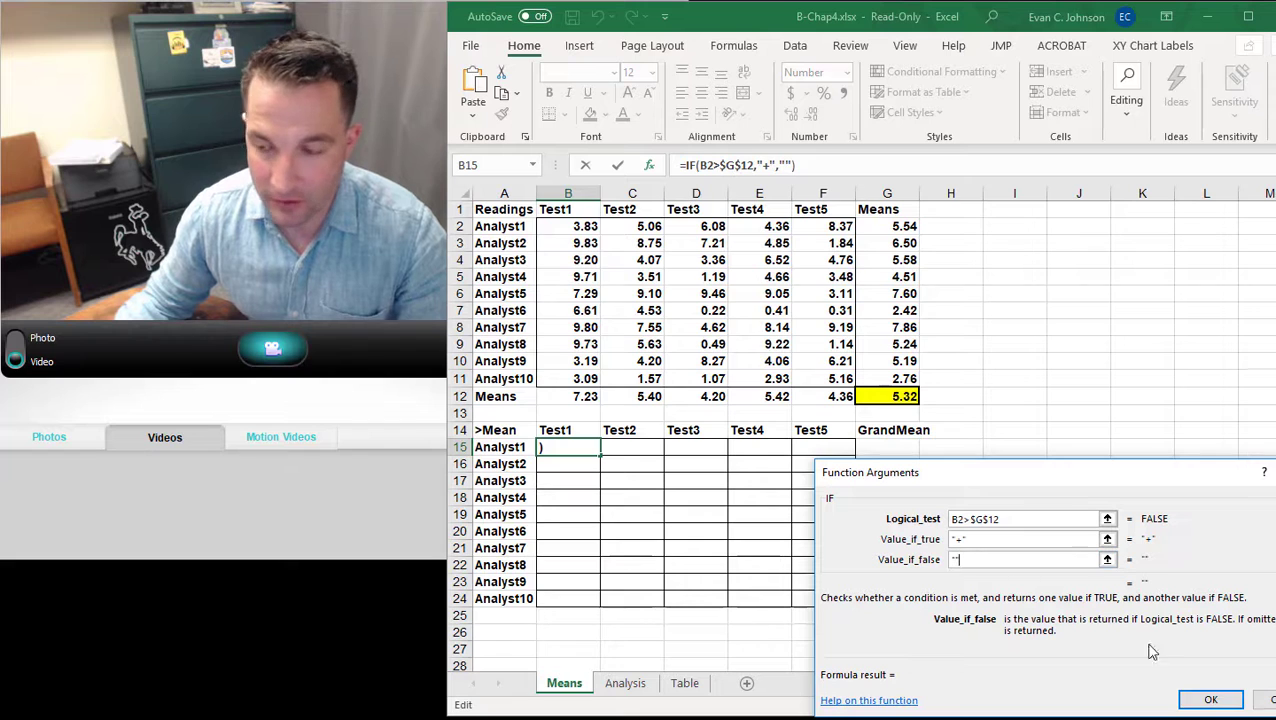
pyautogui.click(1206, 700)
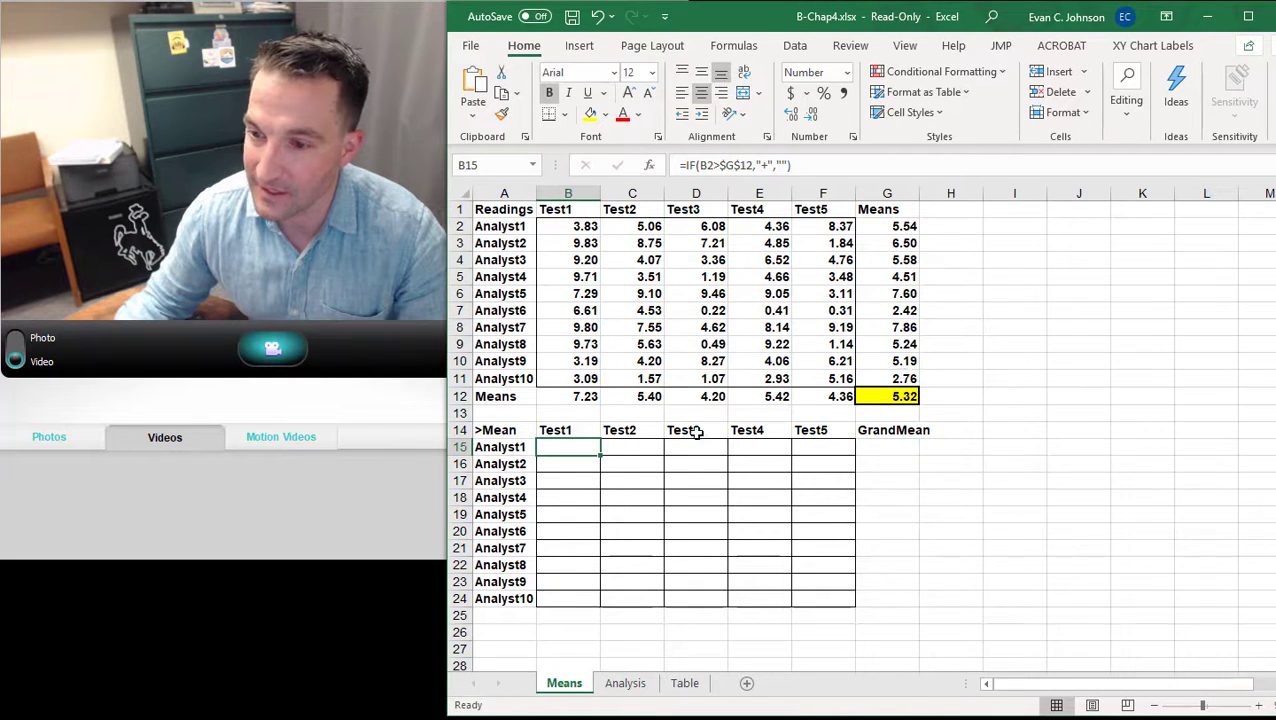
# Fill the B15 formula down and across to F24, and clear the whole range B15:F24
pyautogui.moveTo(599, 453); pyautogui.dragTo(599, 608)
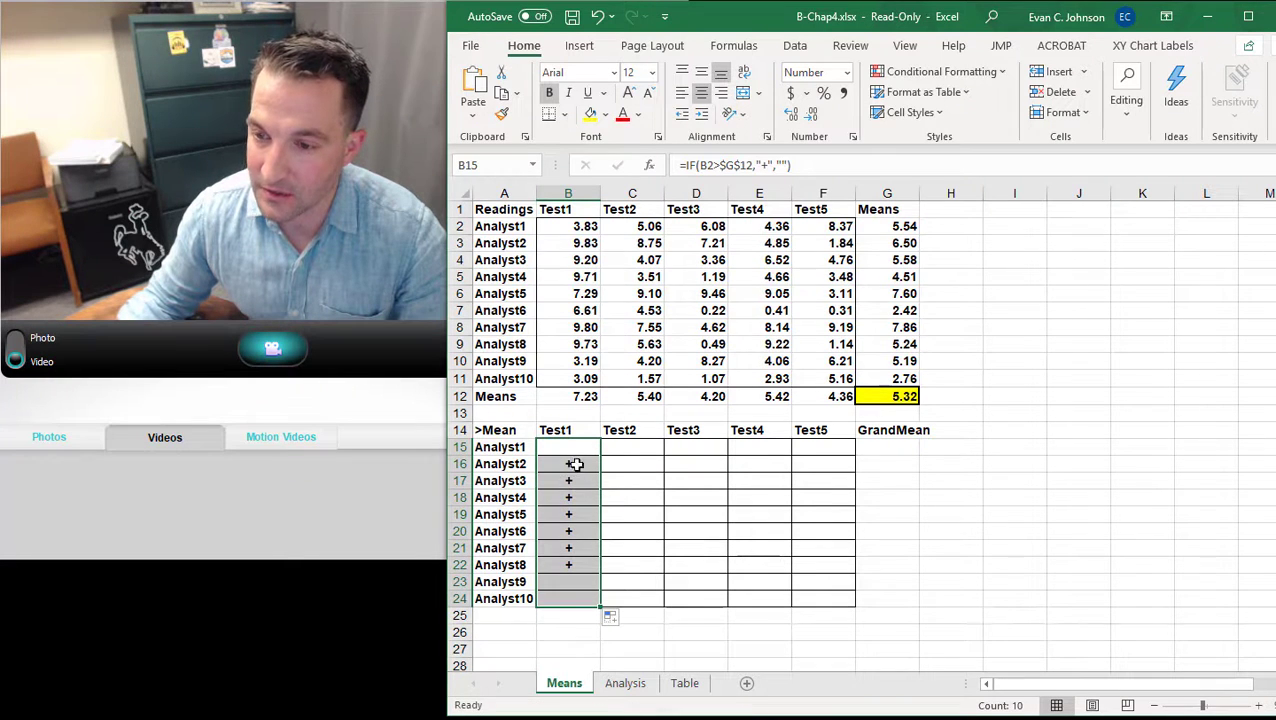
pyautogui.moveTo(600, 607); pyautogui.dragTo(838, 622)
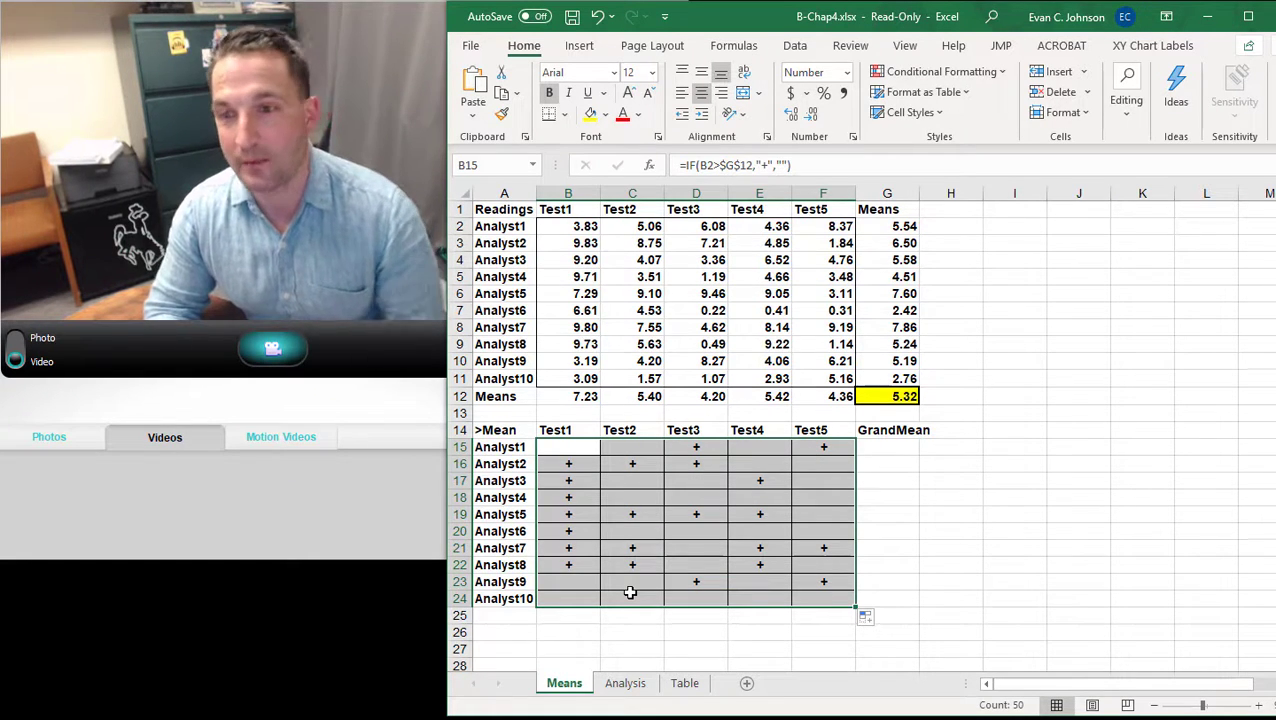
pyautogui.press('Delete')
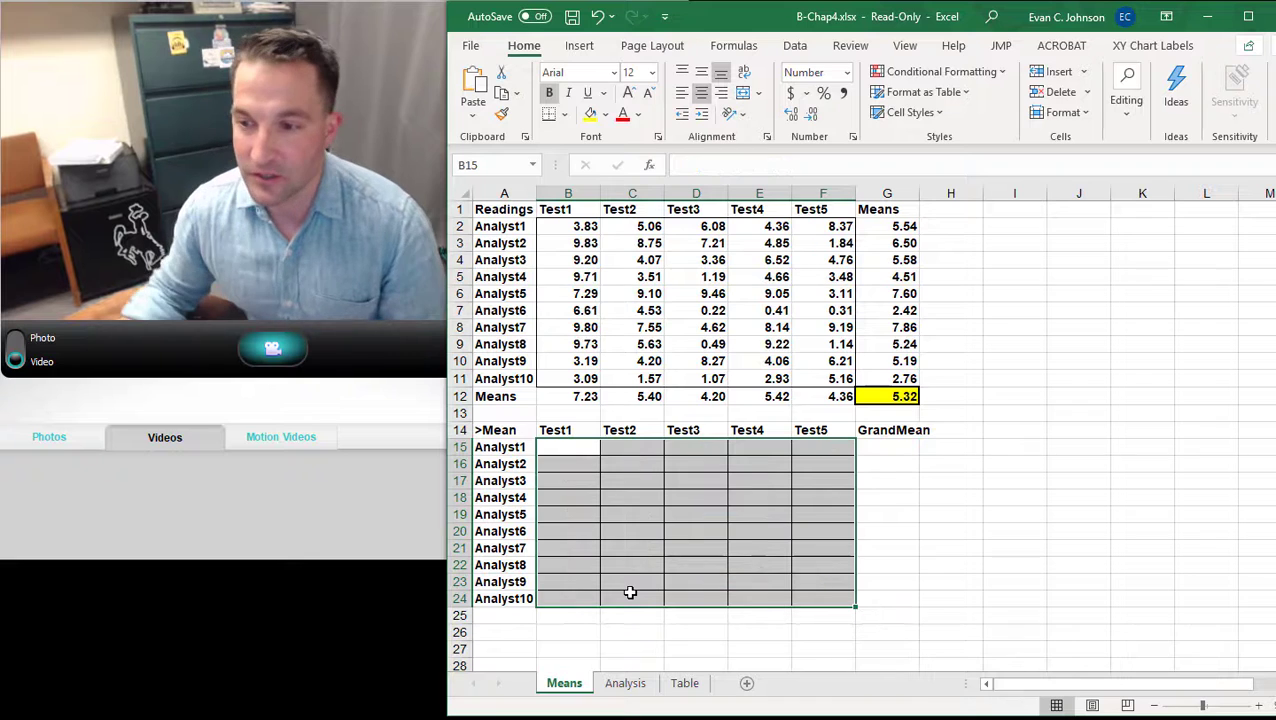
# Try to assign the range name GrandMean to the yellow overall mean cell G12
pyautogui.click(945, 519)
pyautogui.click(908, 400)
pyautogui.click(921, 397)
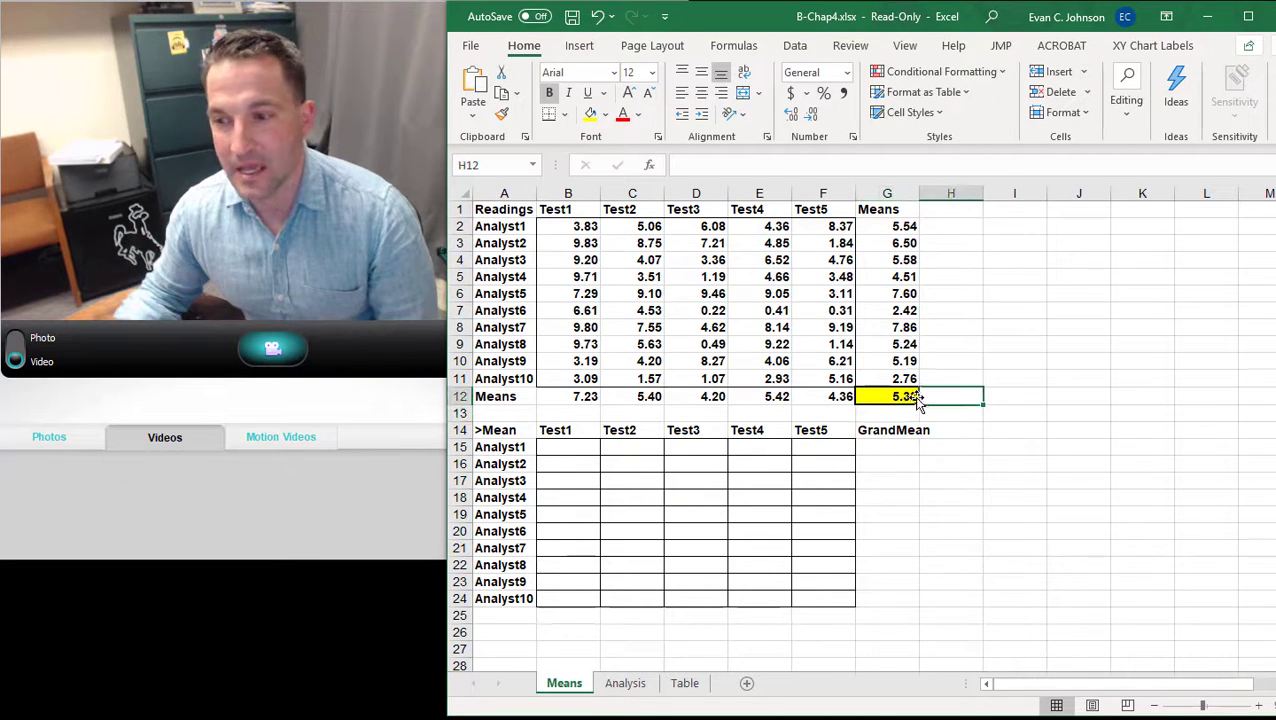
pyautogui.click(914, 397)
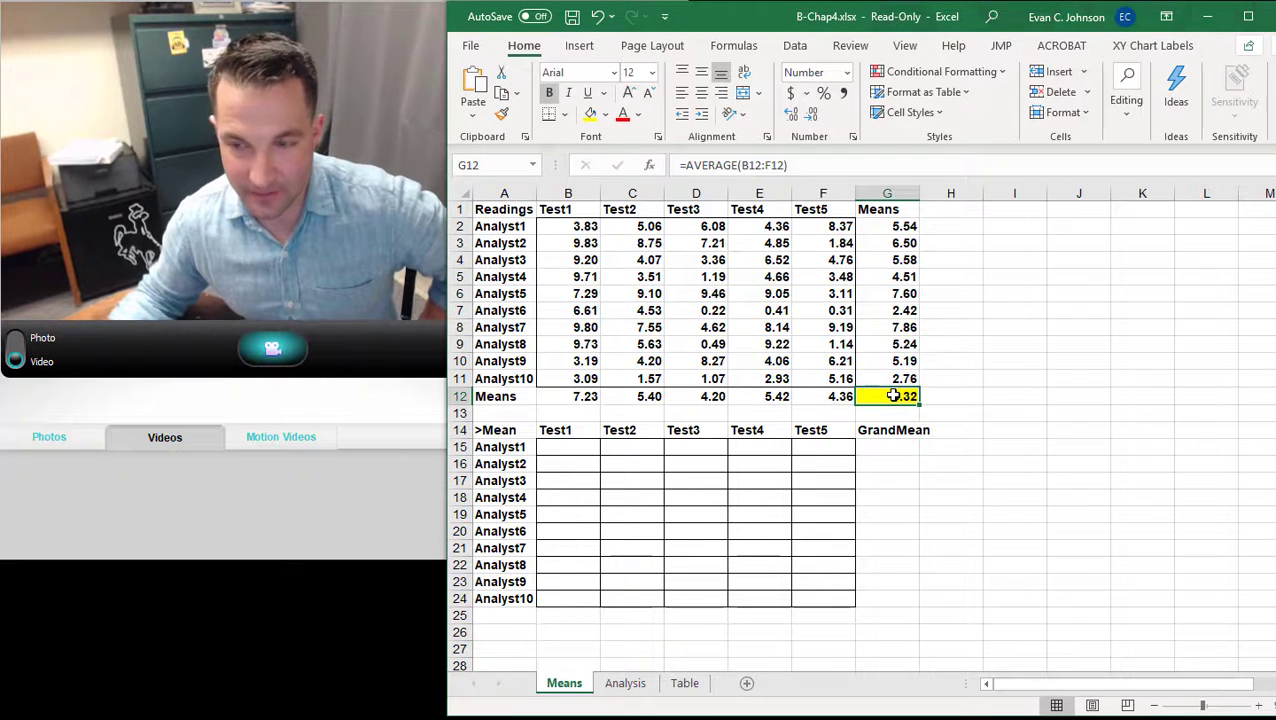
pyautogui.click(490, 165)
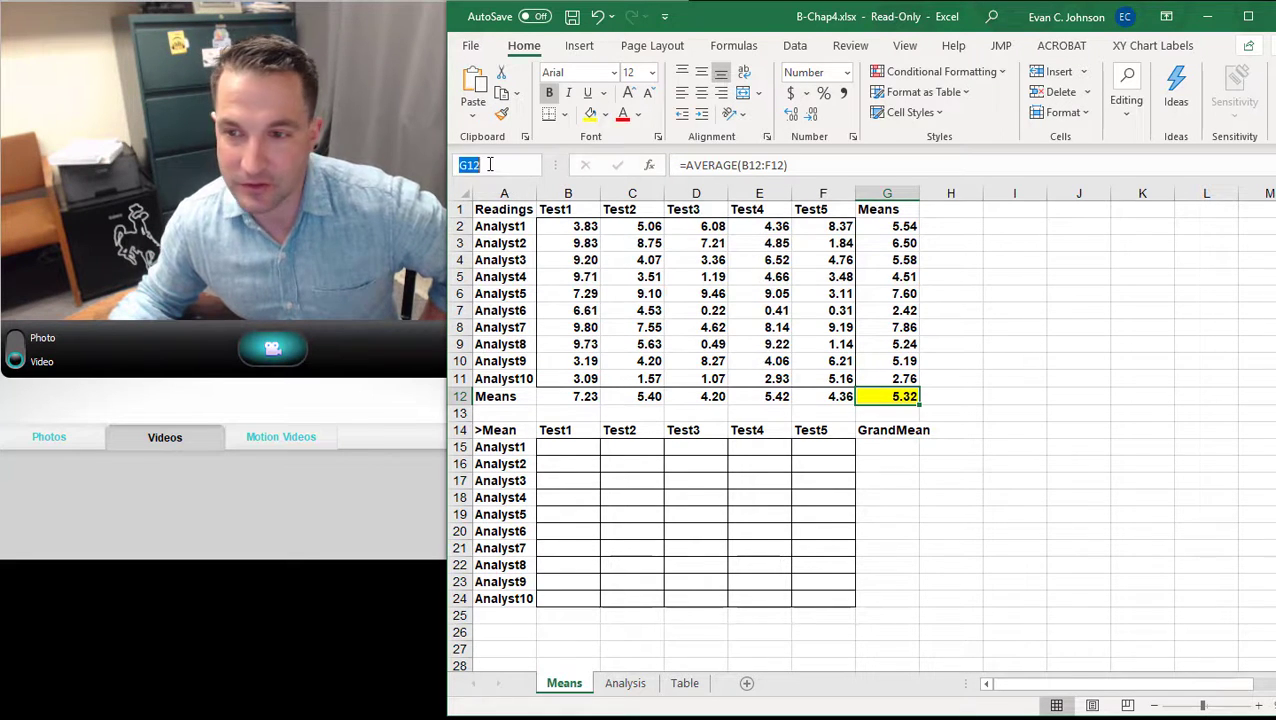
pyautogui.write('Gra')
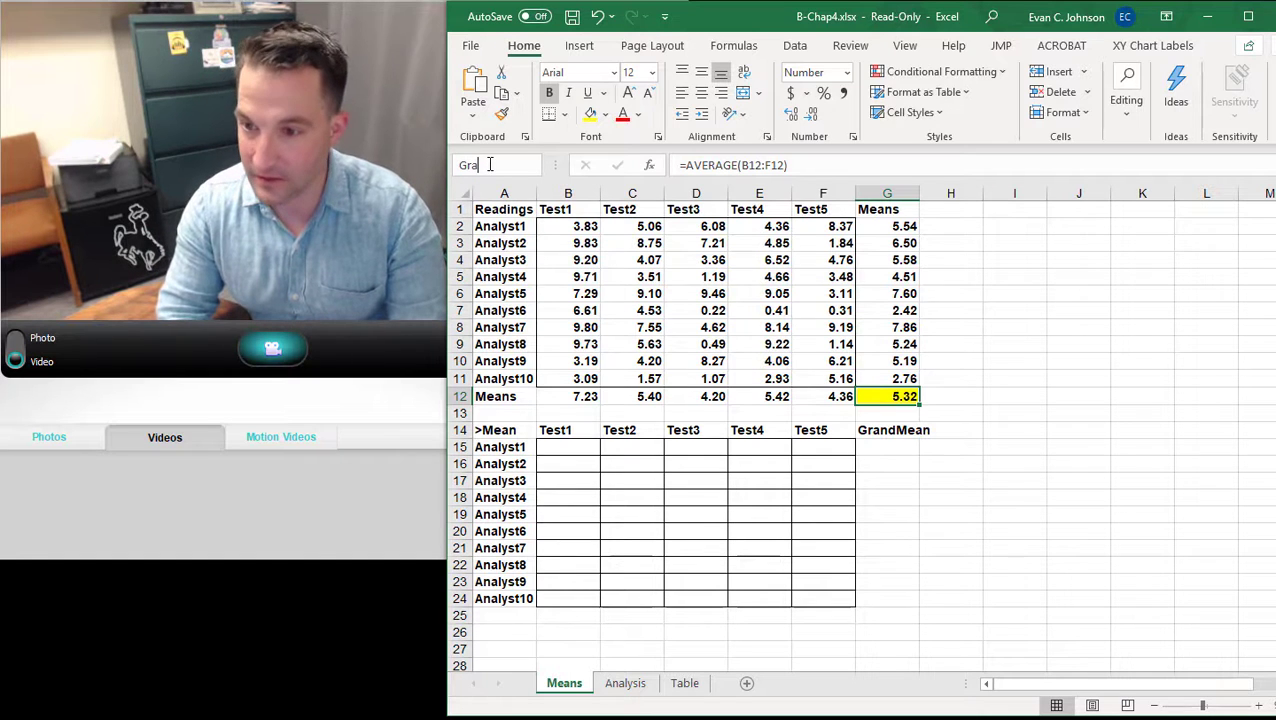
pyautogui.write('ndMean')
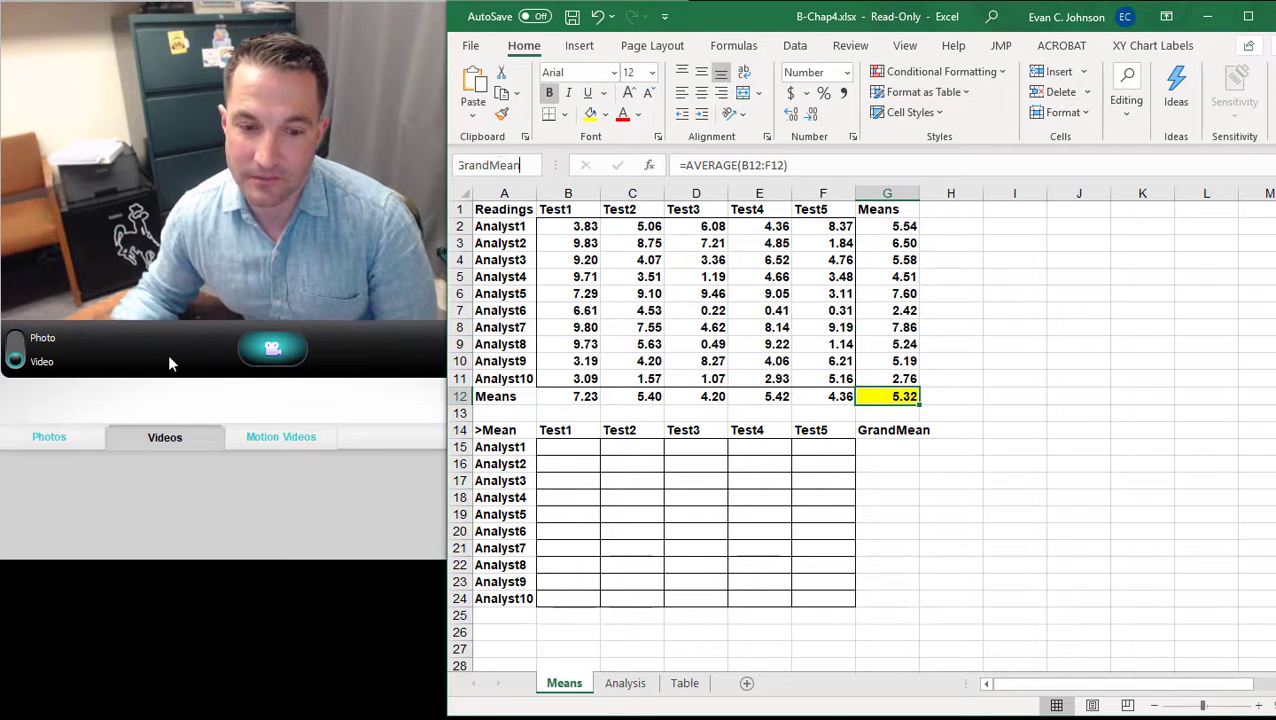
pyautogui.press('Return')
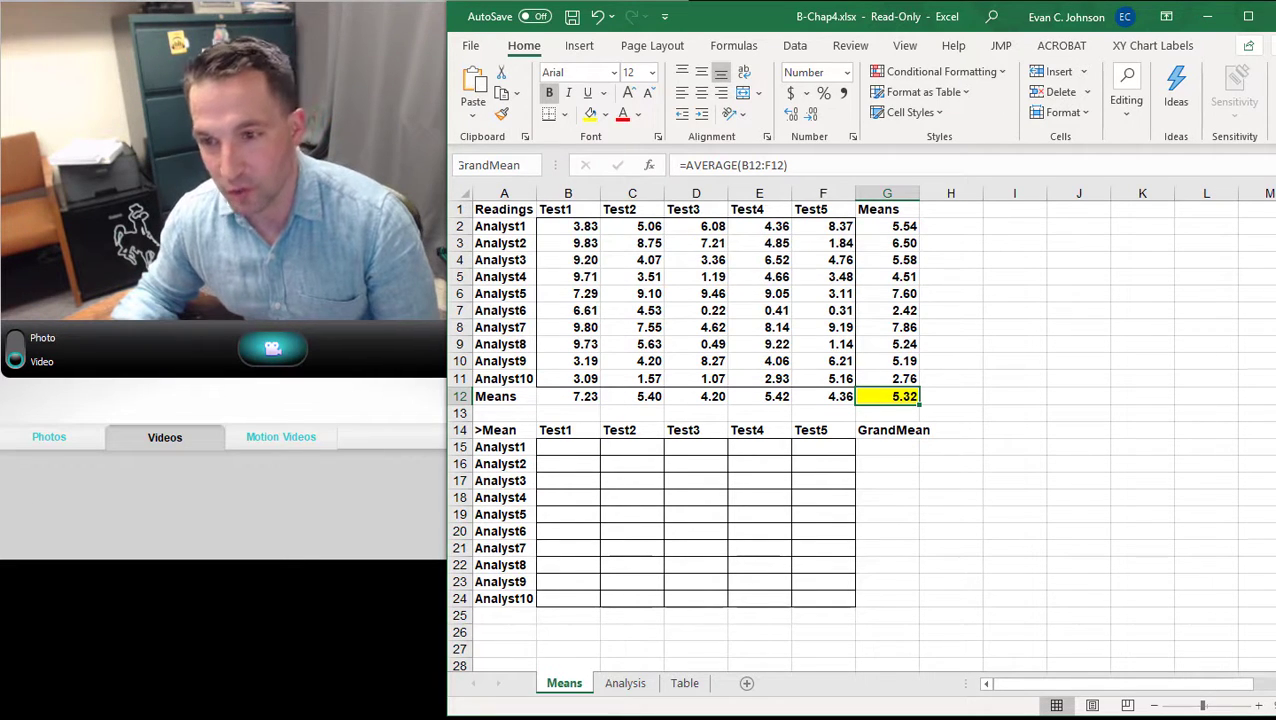
pyautogui.press('Down')
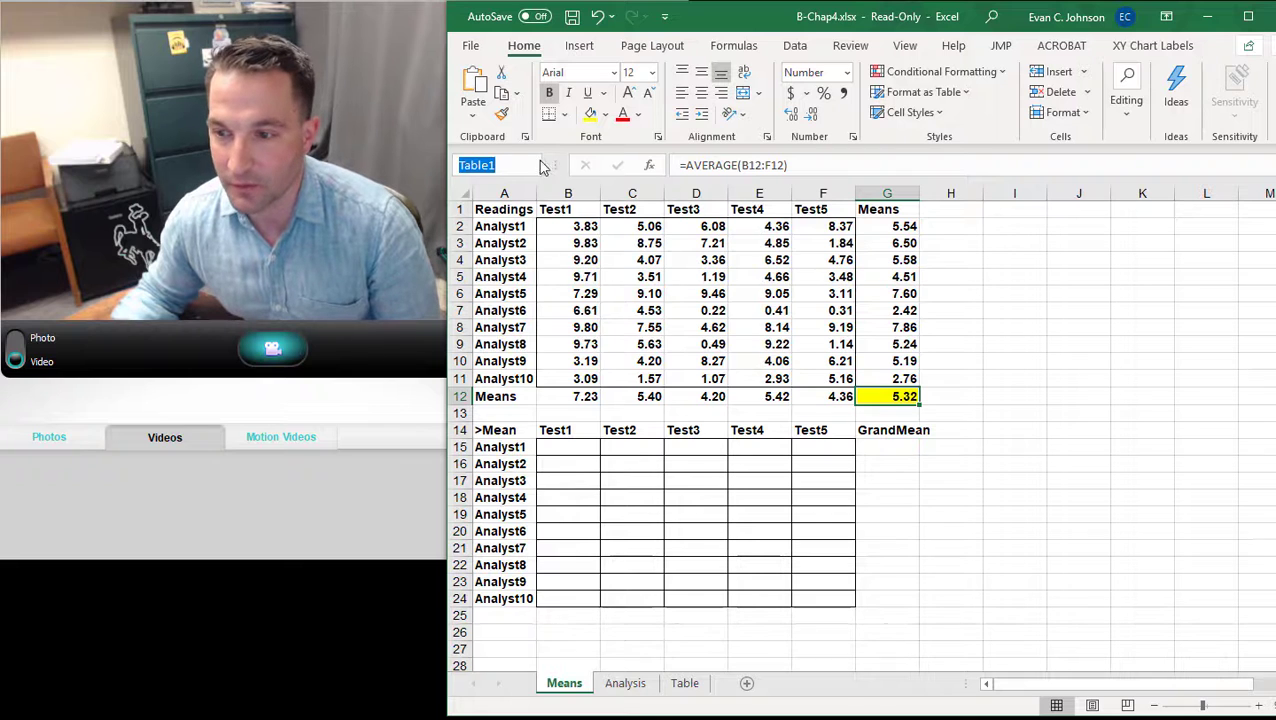
# Name the overall mean cell G12 GrandMean and reselect the cell to check its name
pyautogui.click(878, 397)
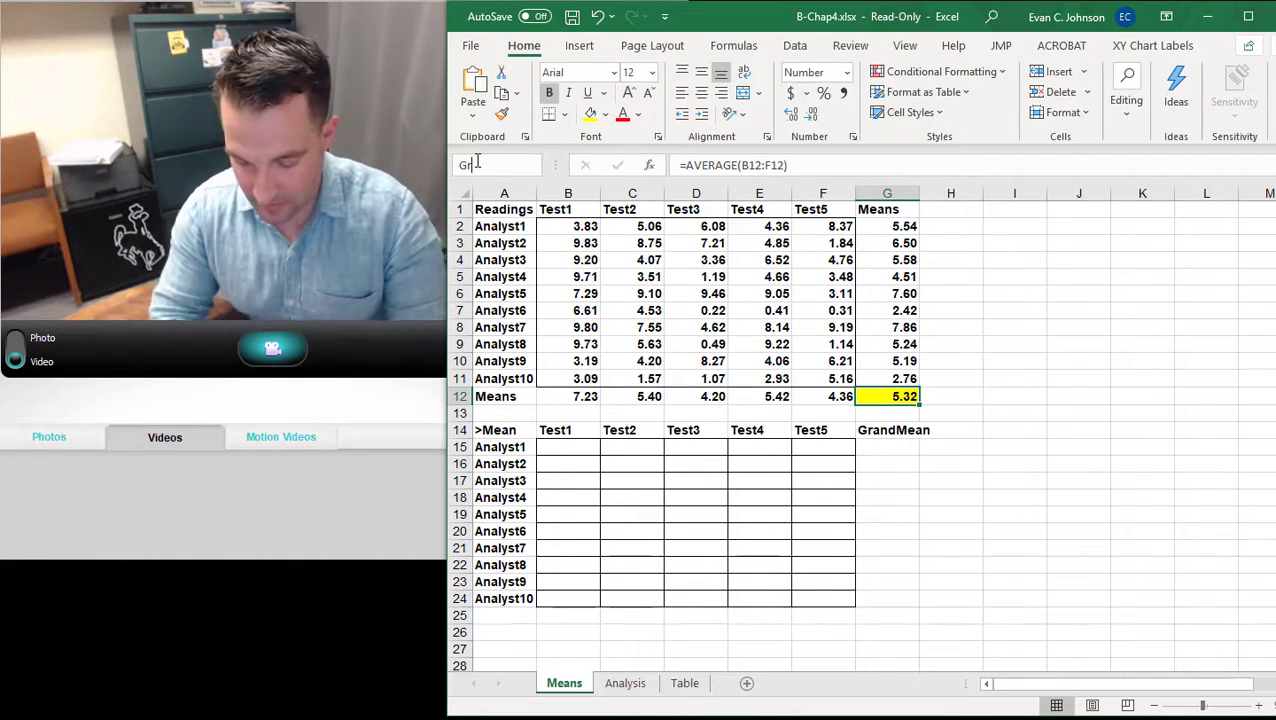
pyautogui.click(477, 163)
pyautogui.write('GrandMean')
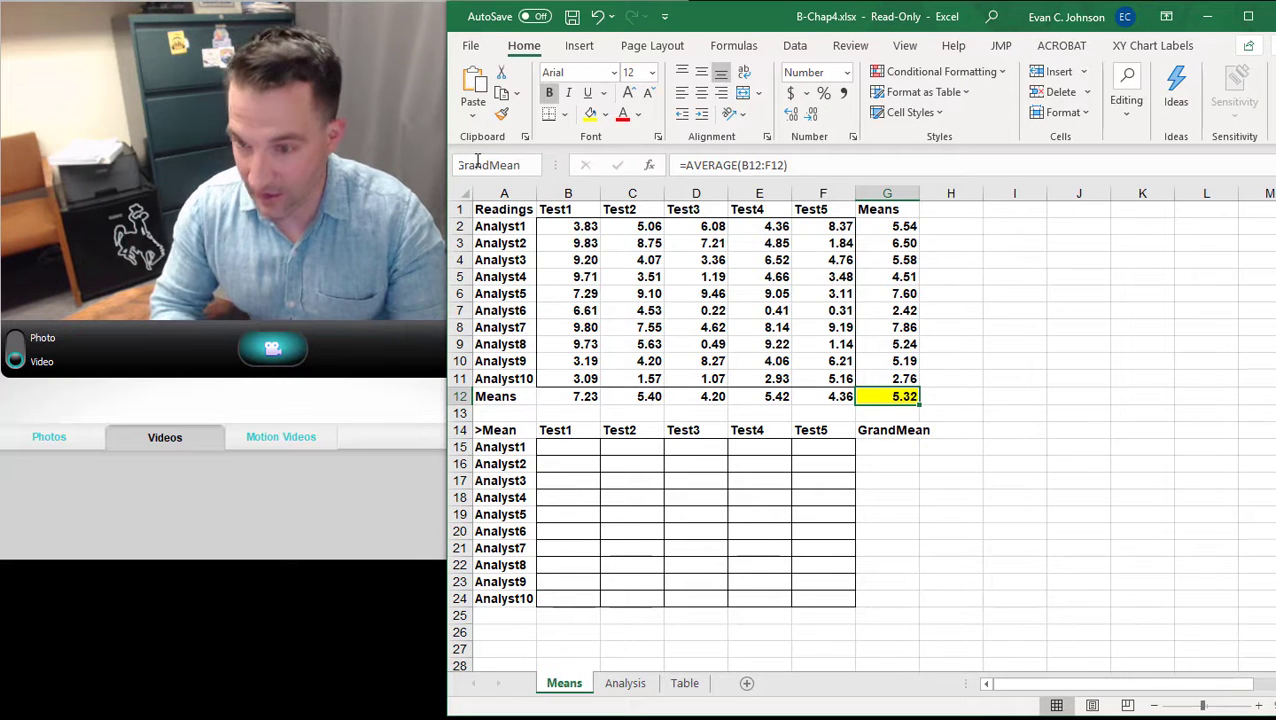
pyautogui.press('Return')
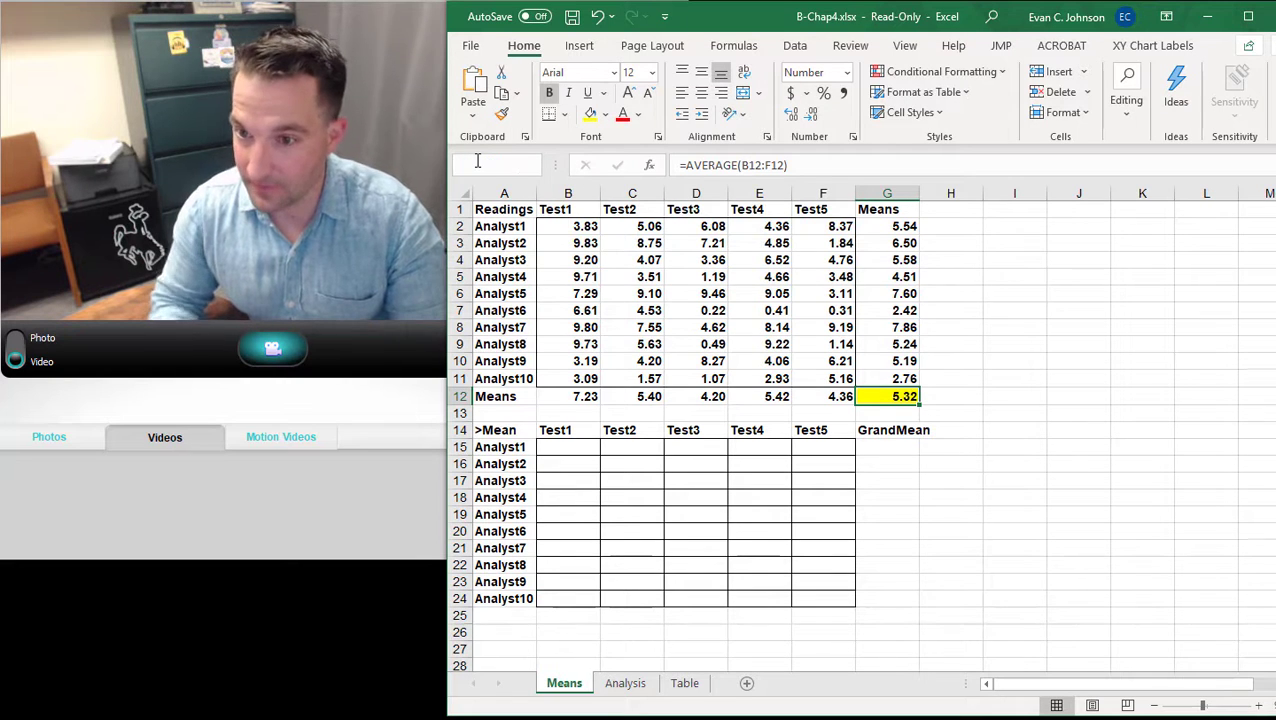
pyautogui.click(887, 397)
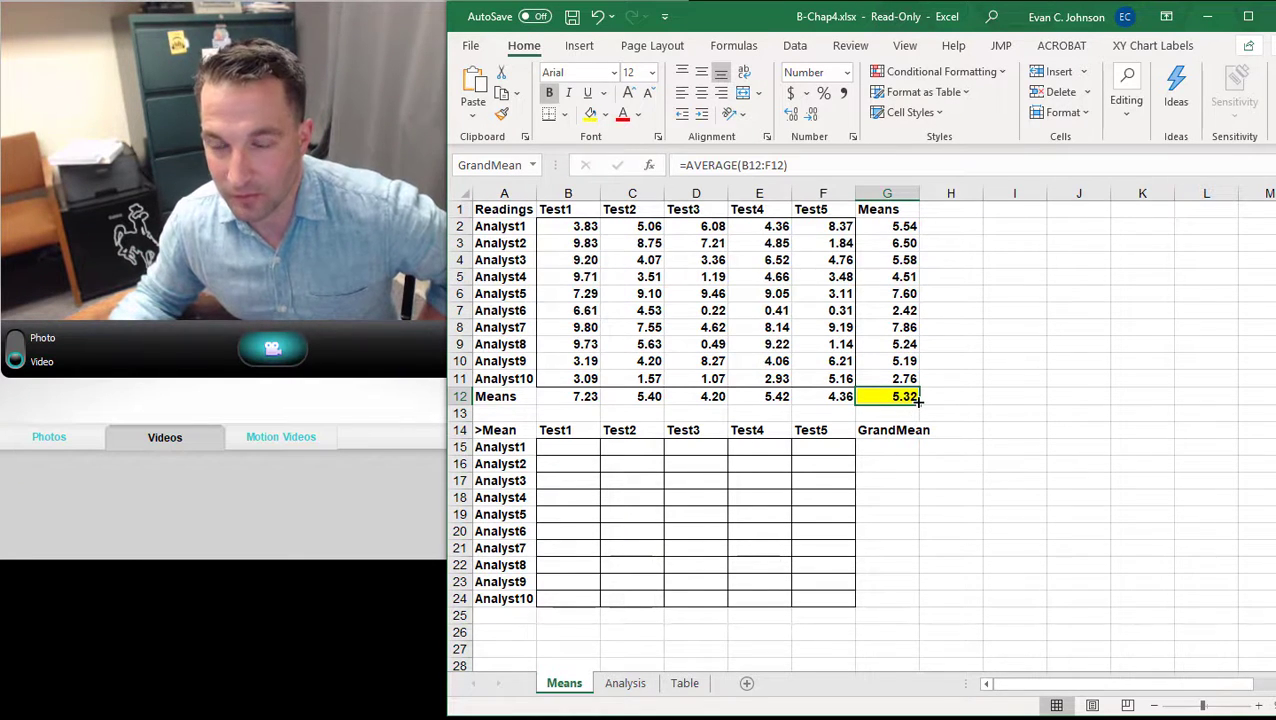
# Insert an IF function in cell B15 with the logical test B2>GrandMean
pyautogui.click(578, 447)
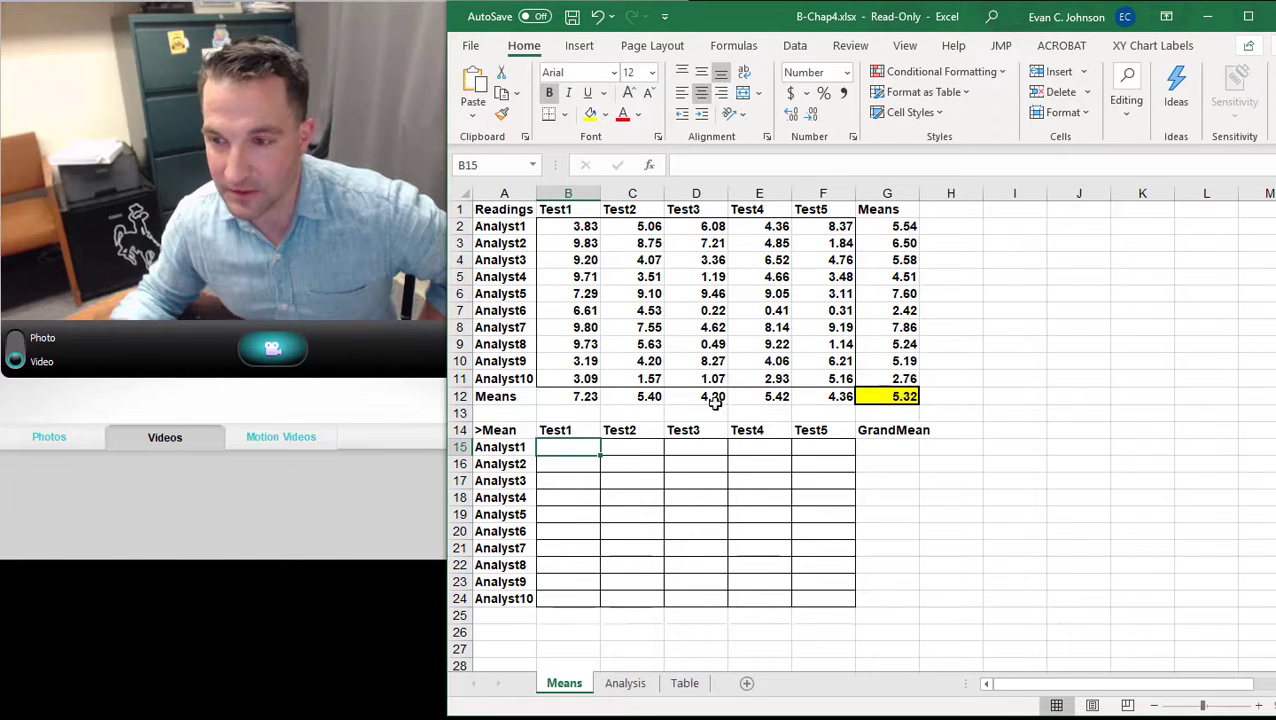
pyautogui.click(652, 166)
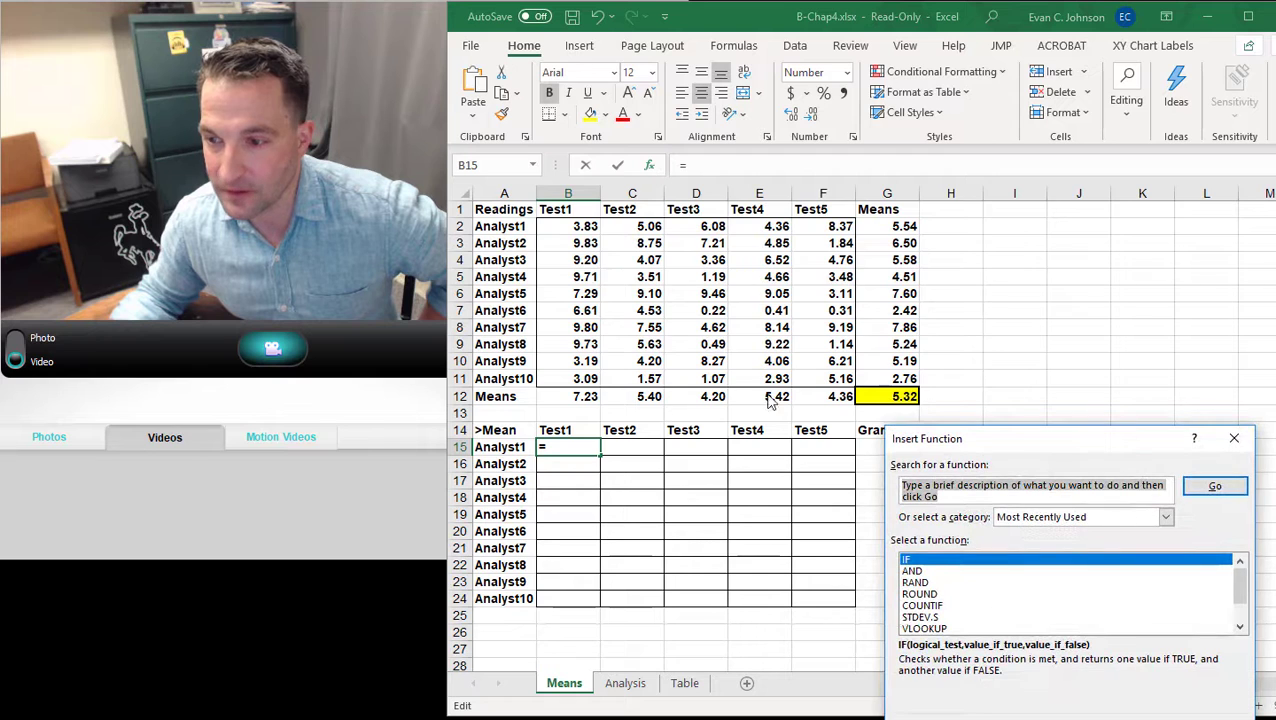
pyautogui.doubleClick(926, 559)
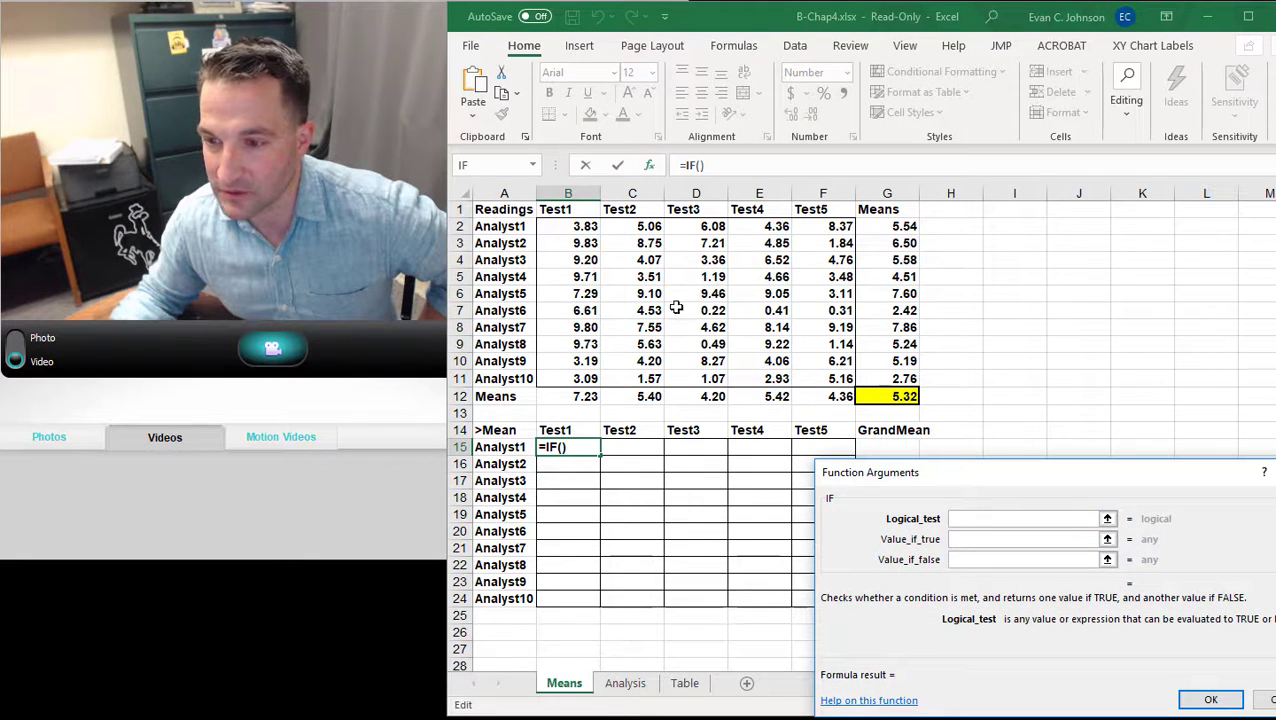
pyautogui.click(587, 227)
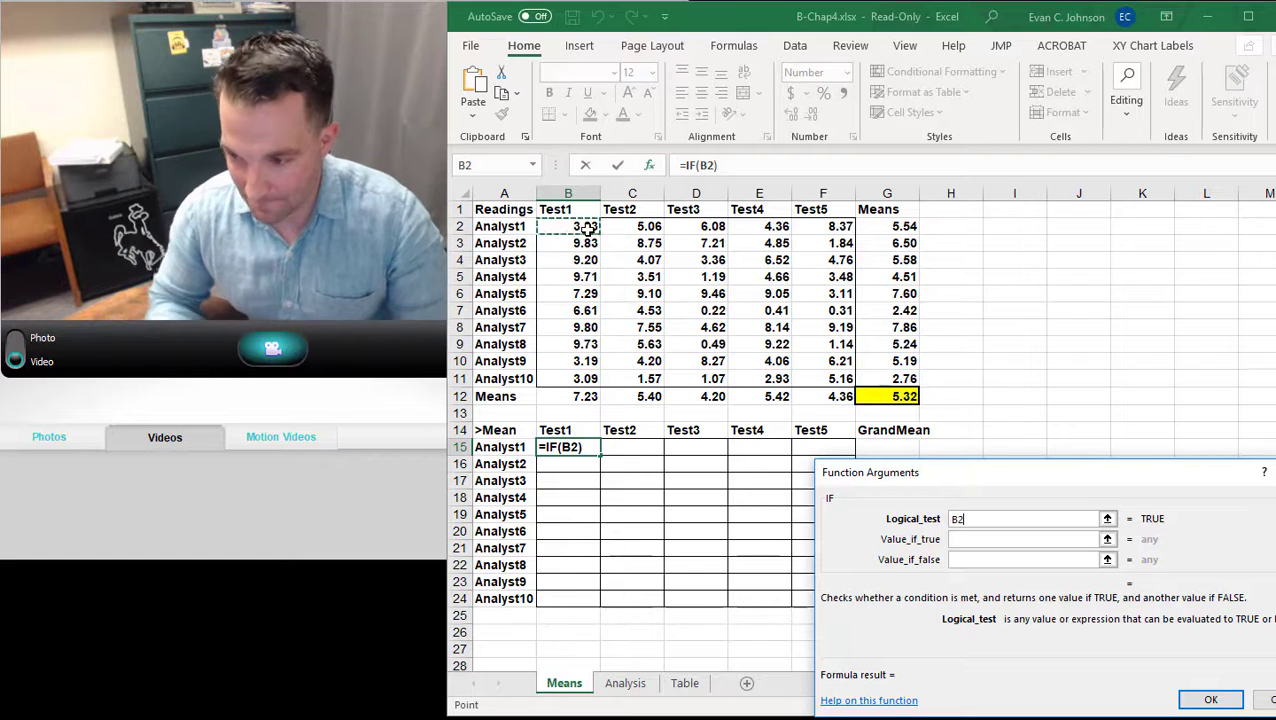
pyautogui.write('>')
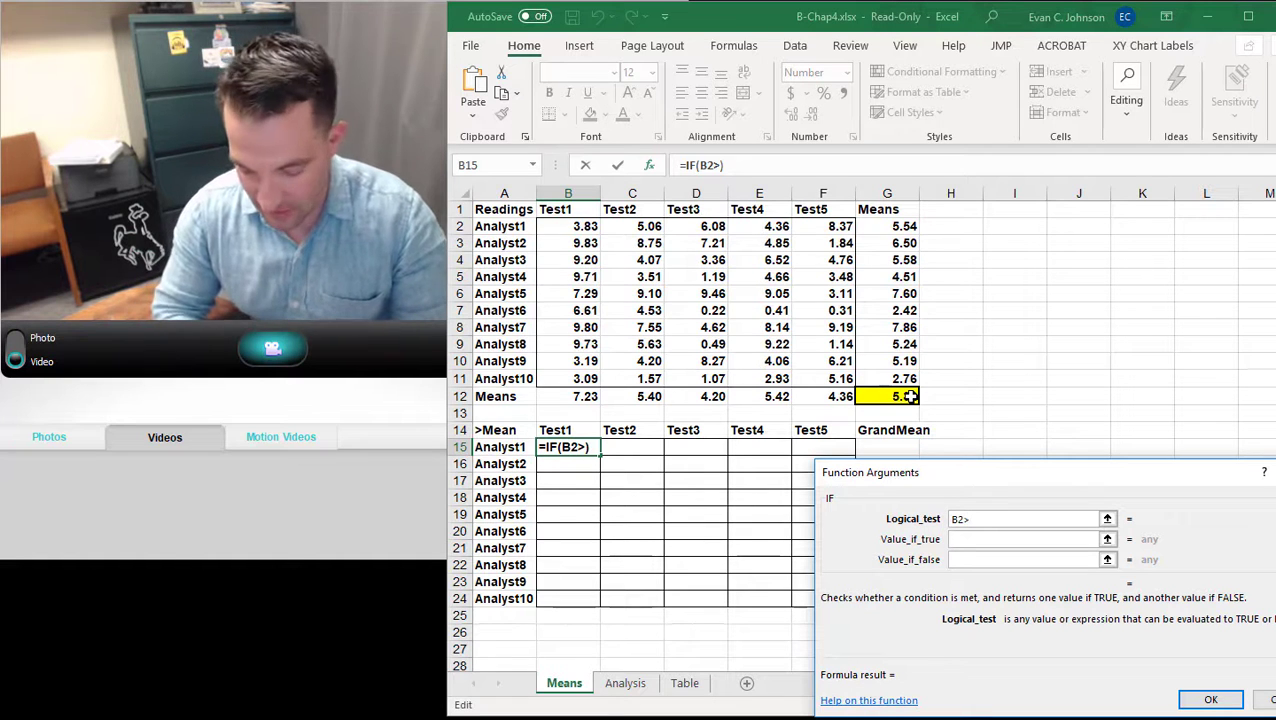
pyautogui.write('Grand')
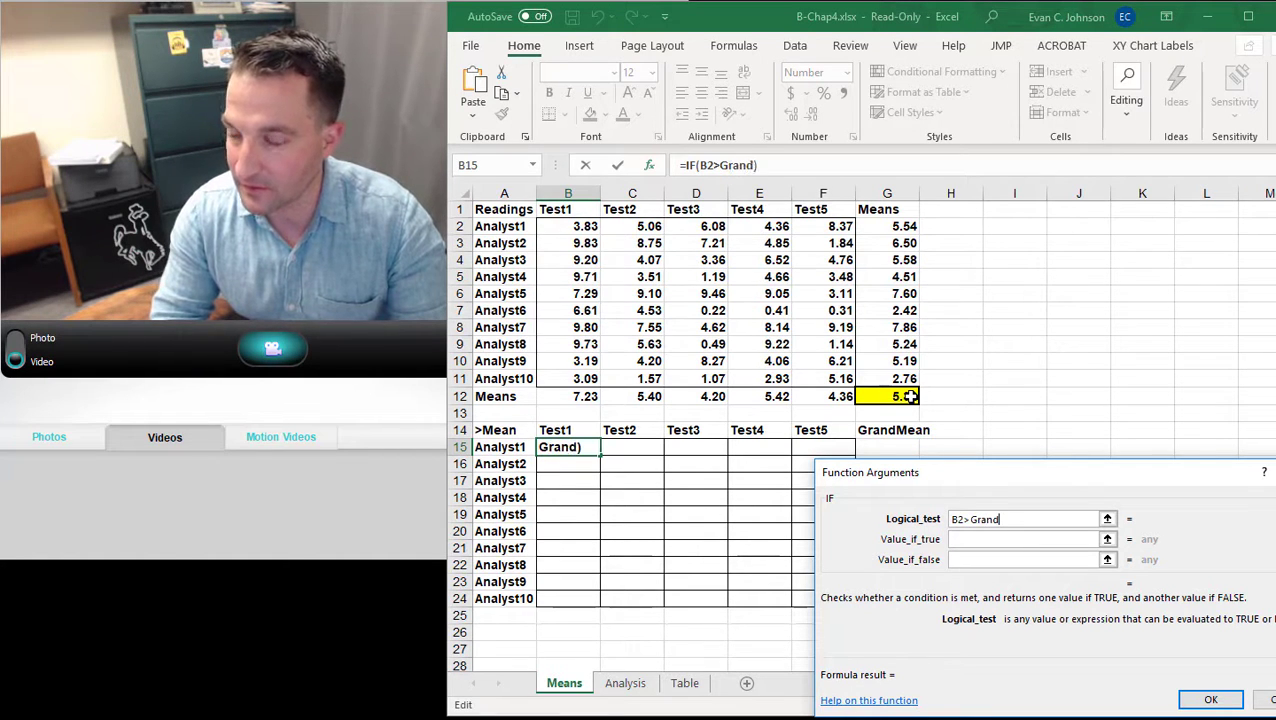
pyautogui.write('Mean')
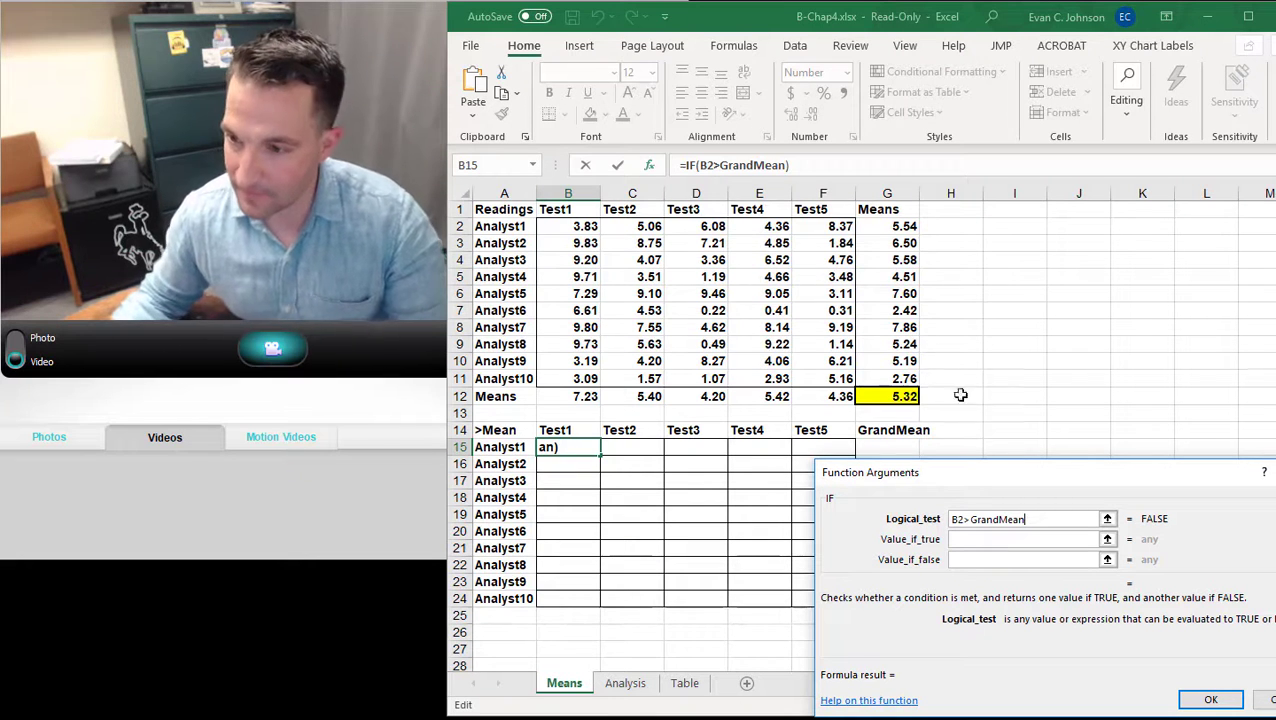
# Have the IF function return "+" when true and "" when false, and fill the B15 formula down and across to F24
pyautogui.click(984, 541)
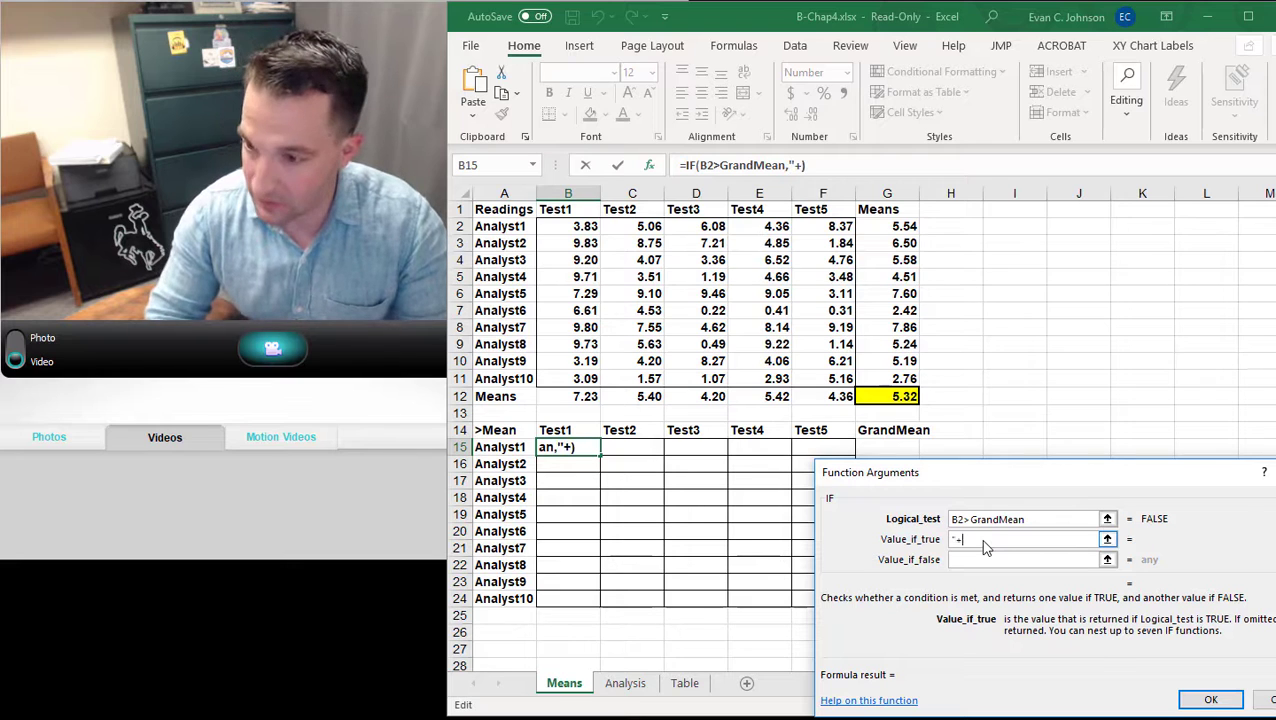
pyautogui.write('"+"')
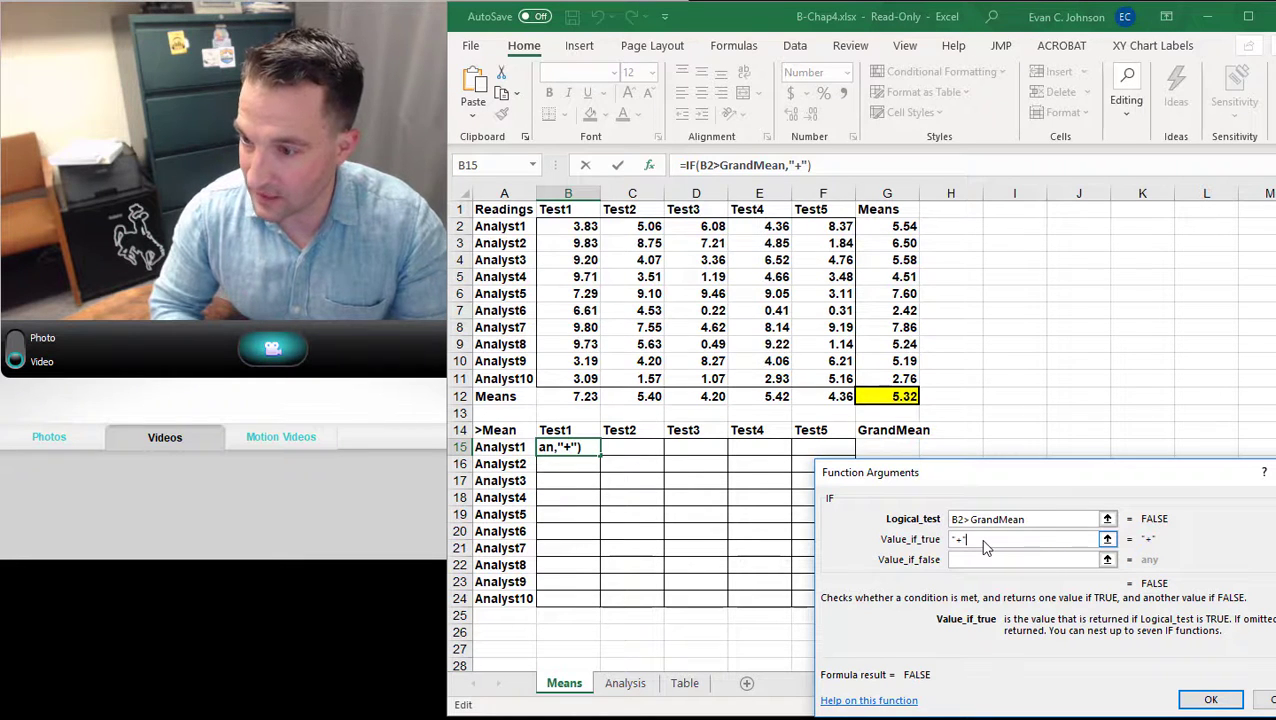
pyautogui.click(980, 562)
pyautogui.write('"')
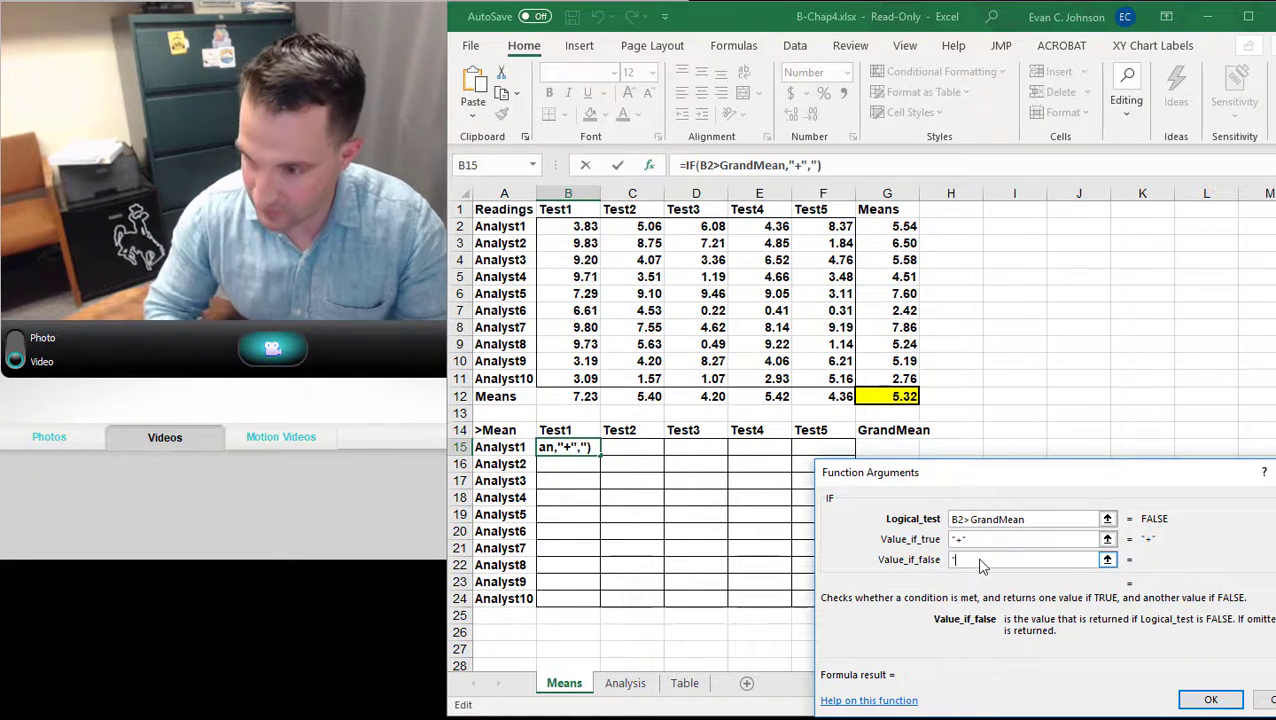
pyautogui.write('"')
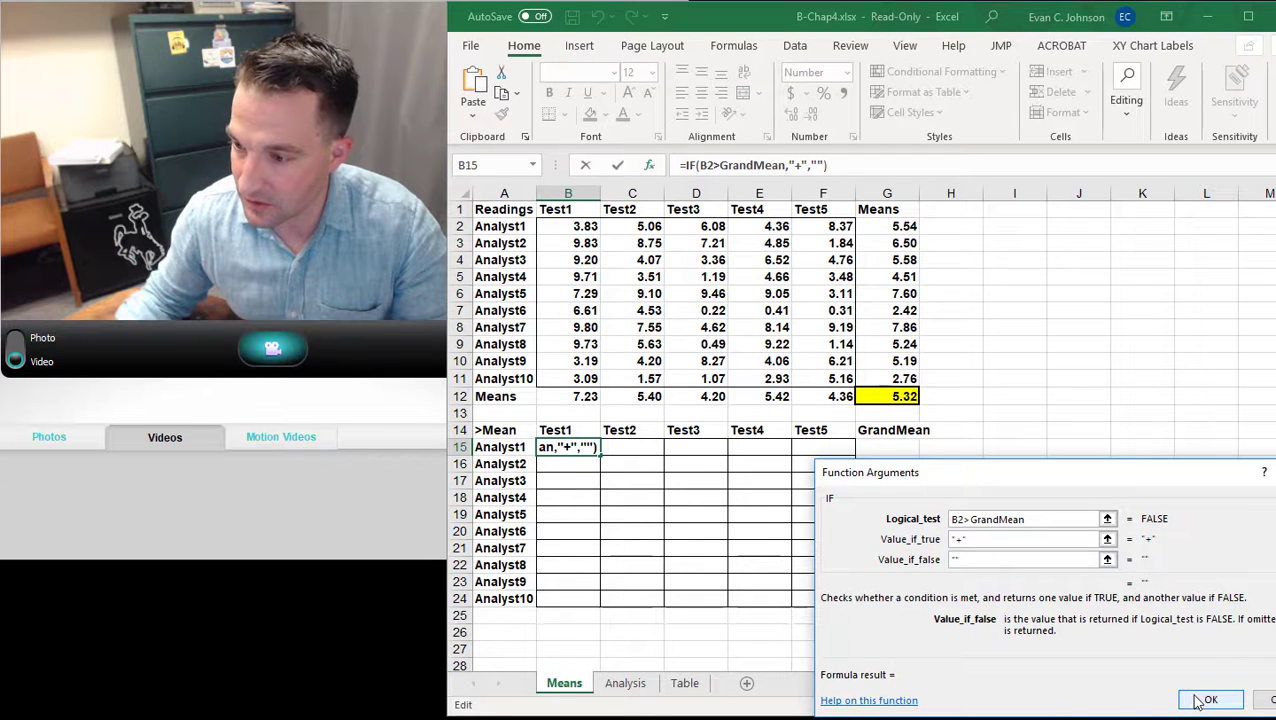
pyautogui.click(1210, 699)
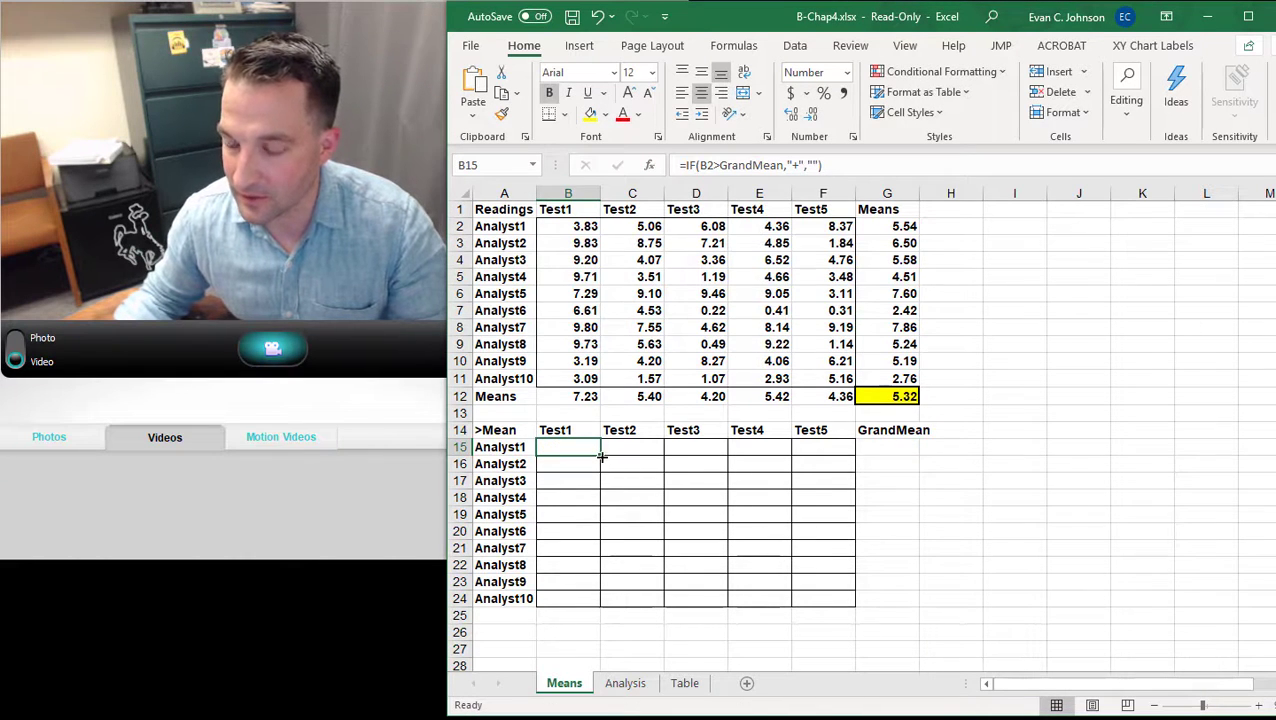
pyautogui.moveTo(601, 456); pyautogui.dragTo(846, 612)
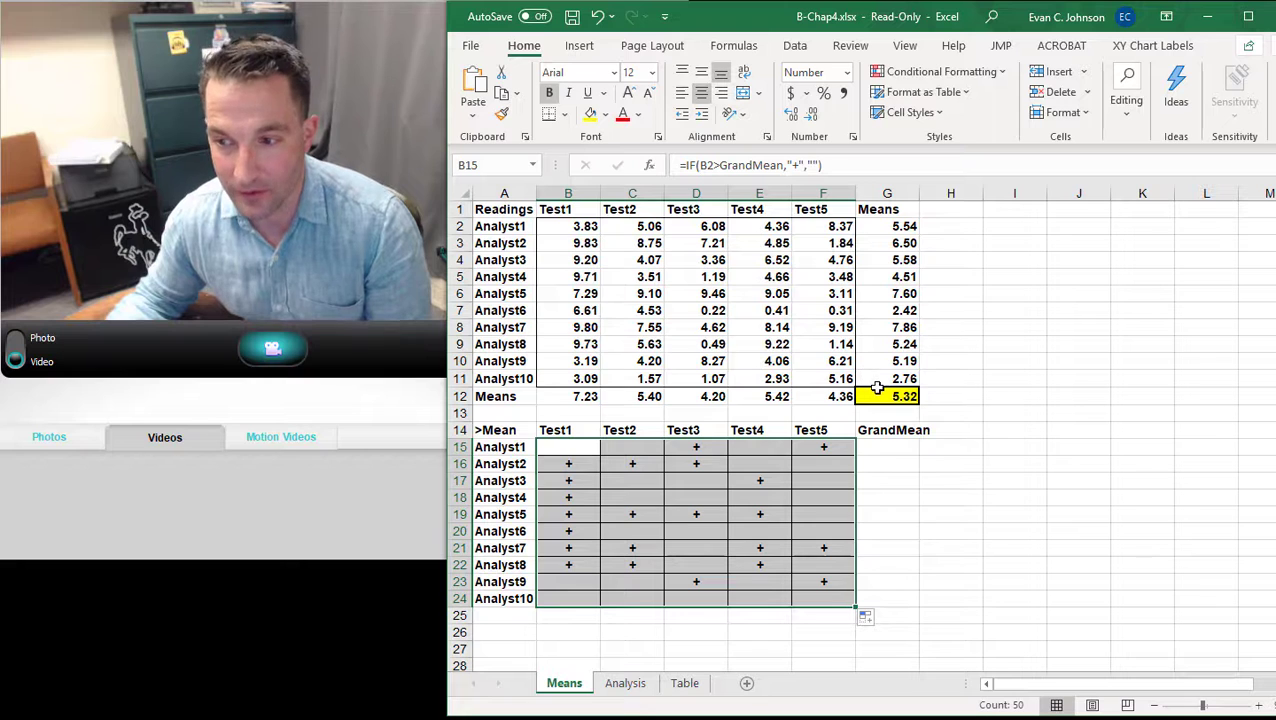
# Switch to the Analysis worksheet
pyautogui.click(632, 684)
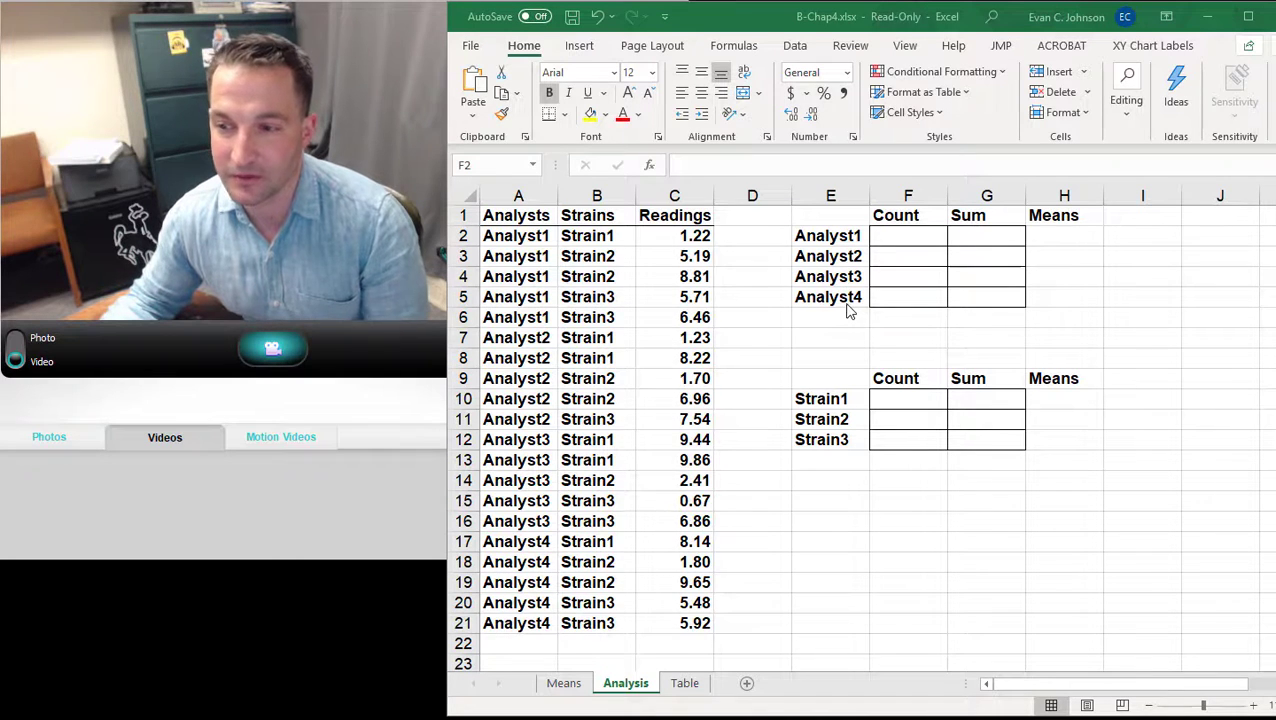
pyautogui.click(930, 240)
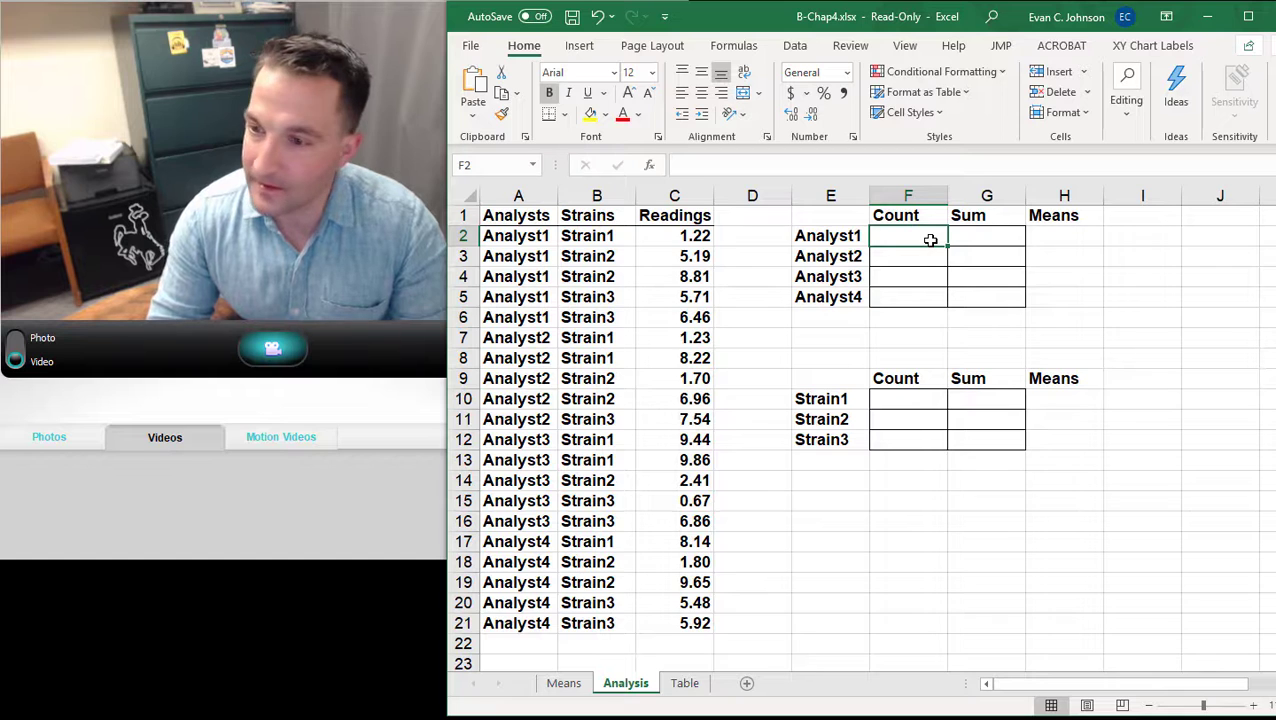
pyautogui.click(650, 166)
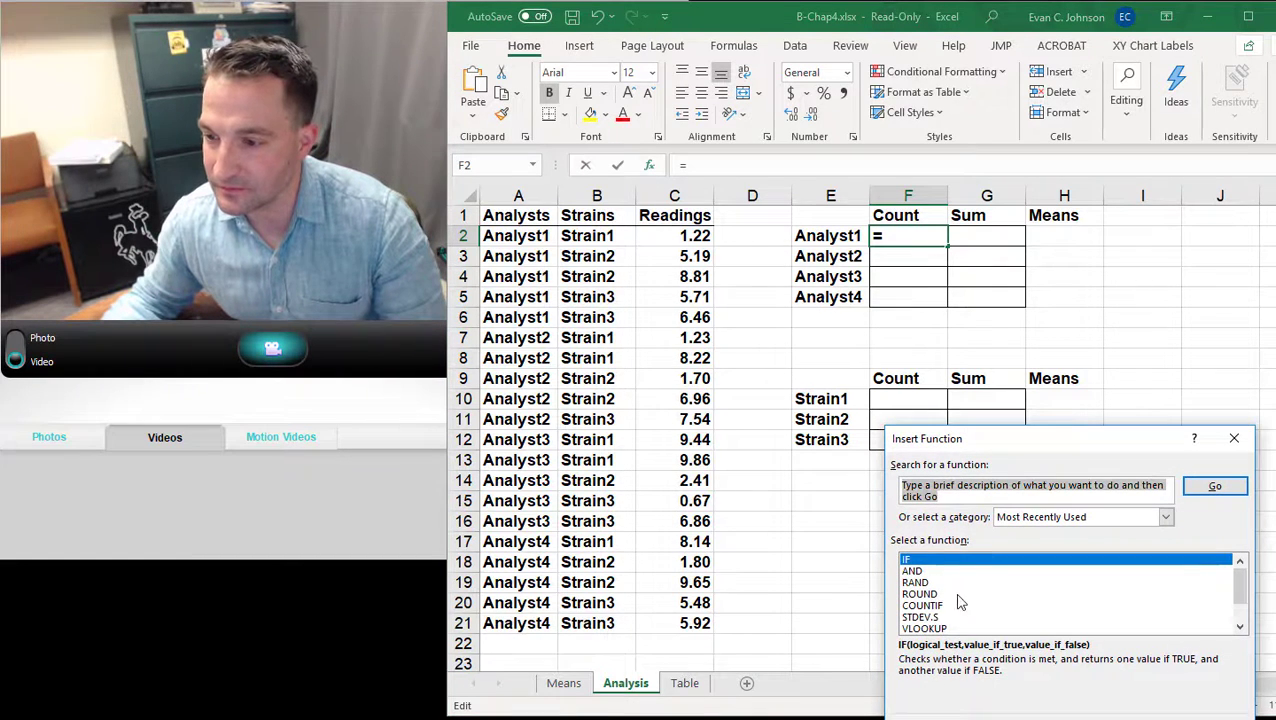
pyautogui.click(922, 605)
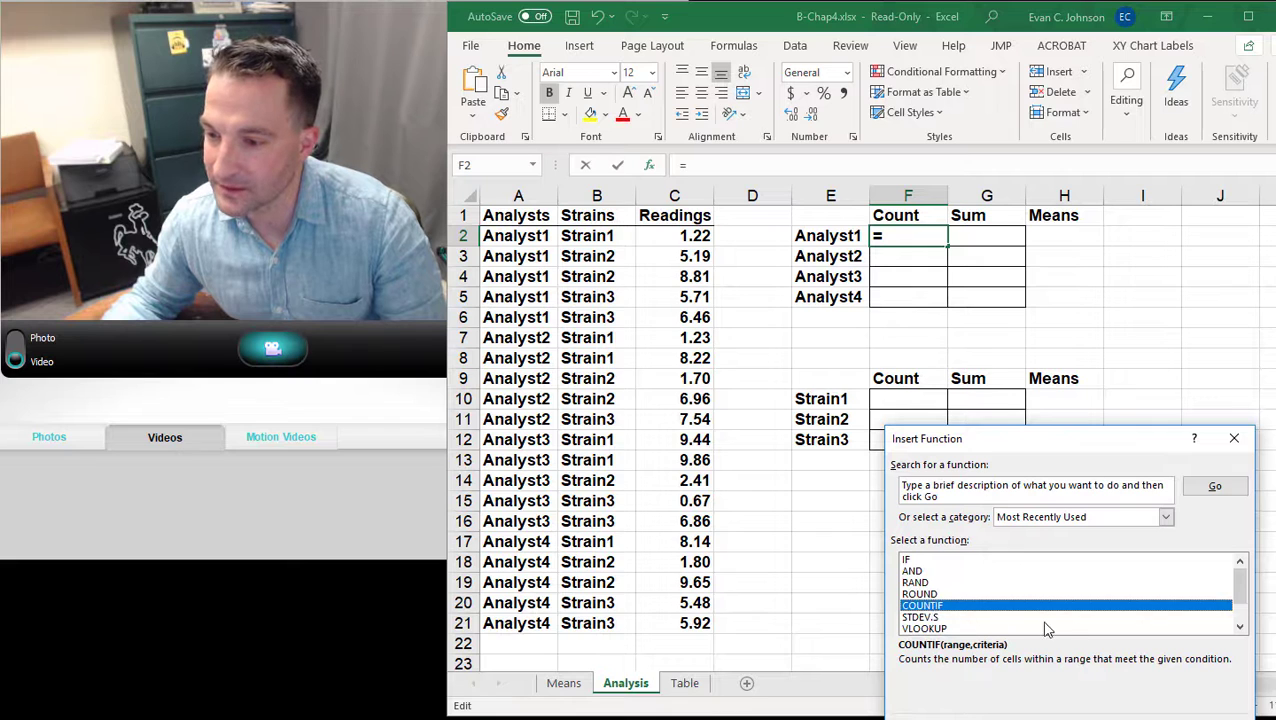
pyautogui.doubleClick(1015, 617)
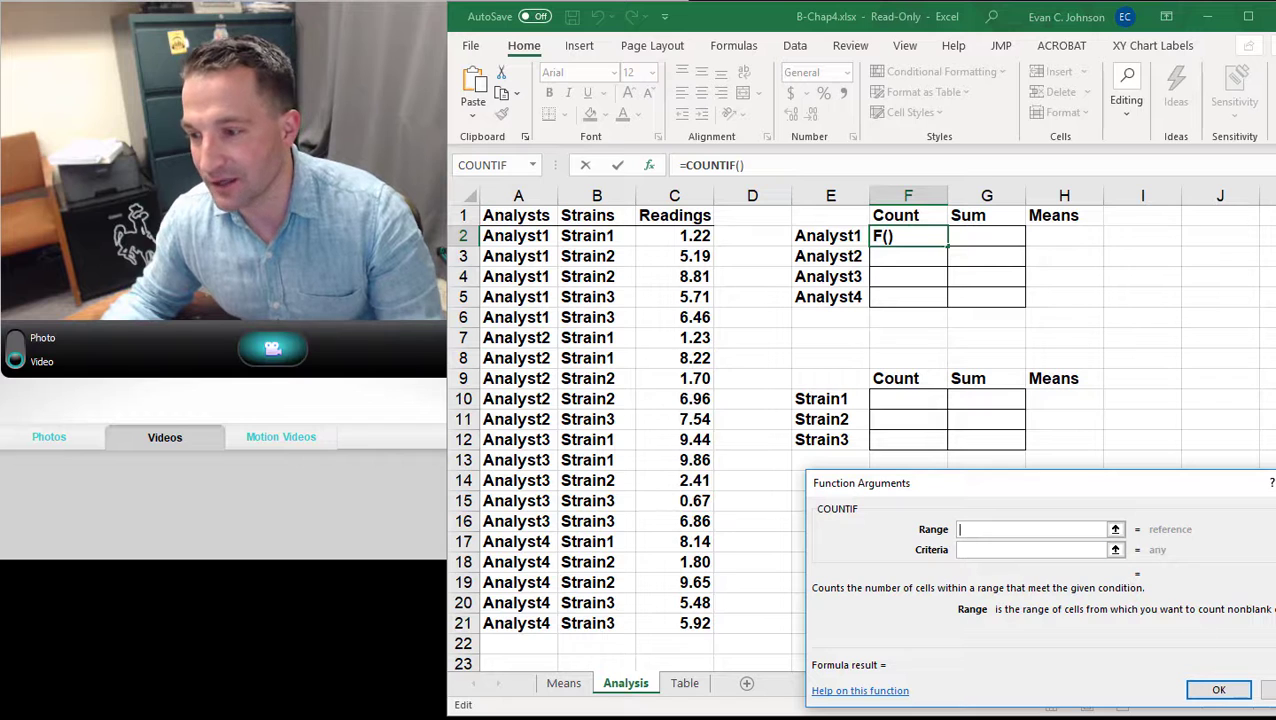
pyautogui.press('Escape')
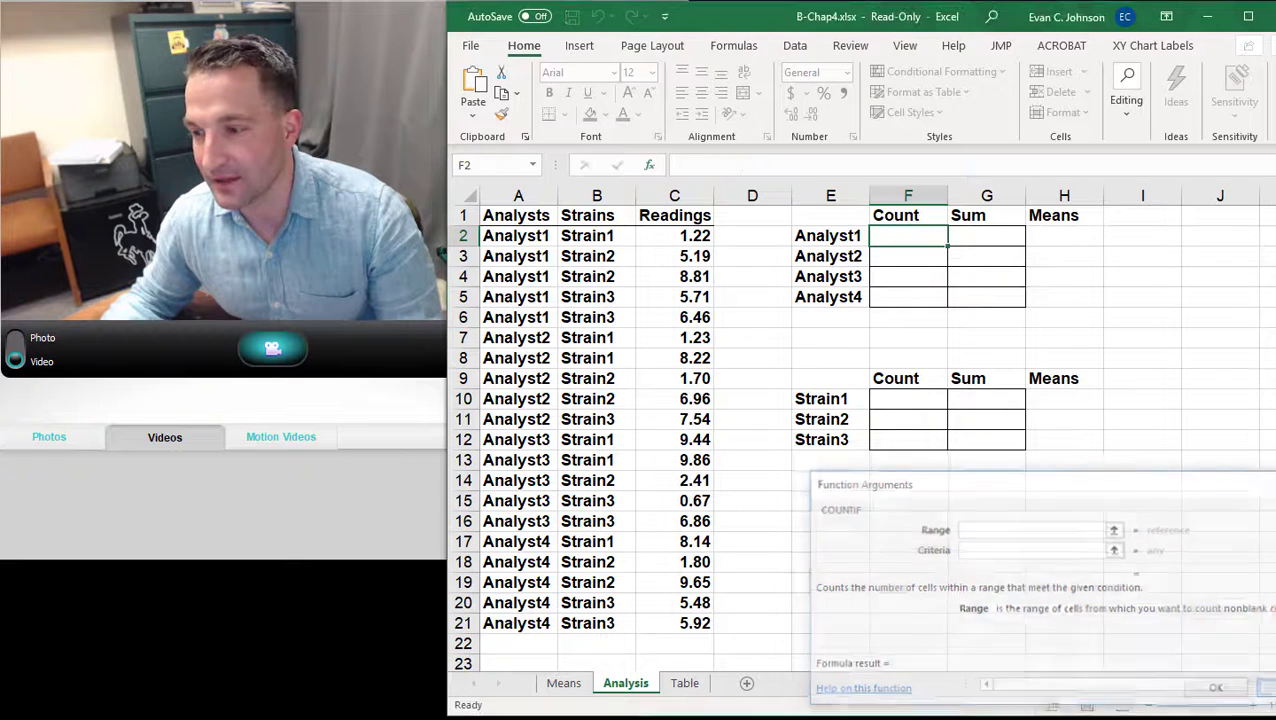
pyautogui.click(530, 216)
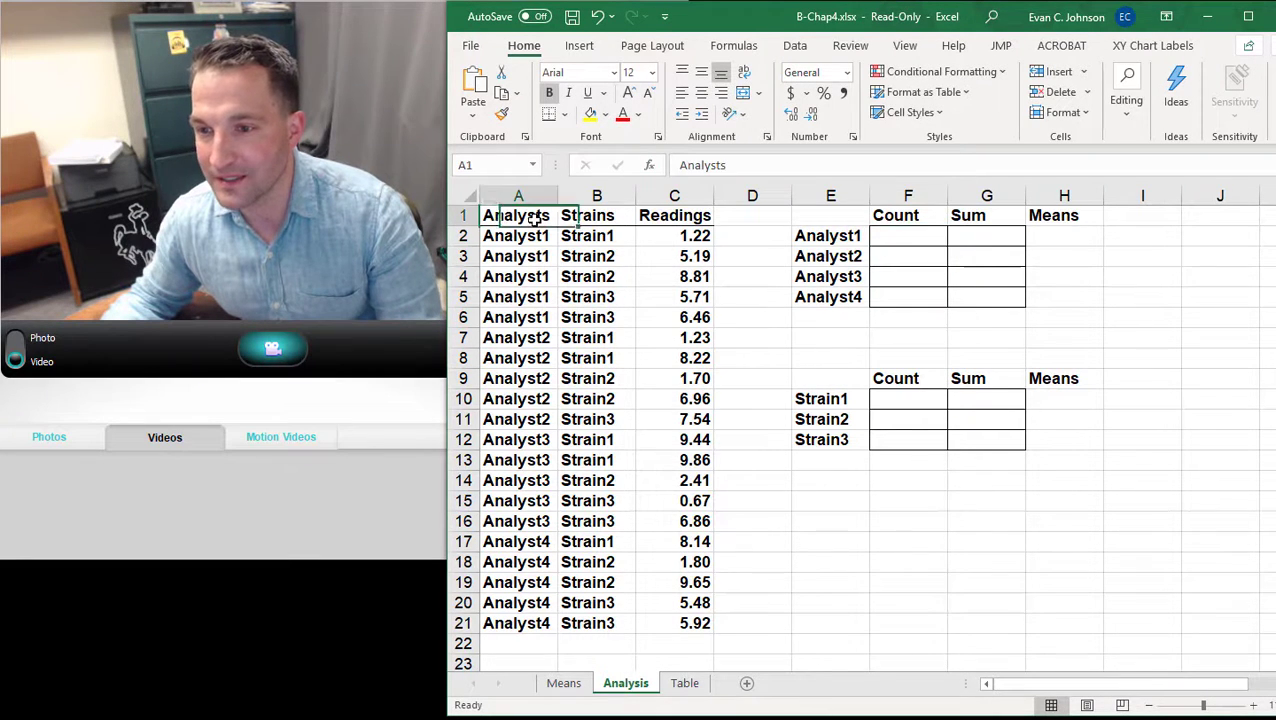
pyautogui.click(560, 215)
pyautogui.click(667, 218)
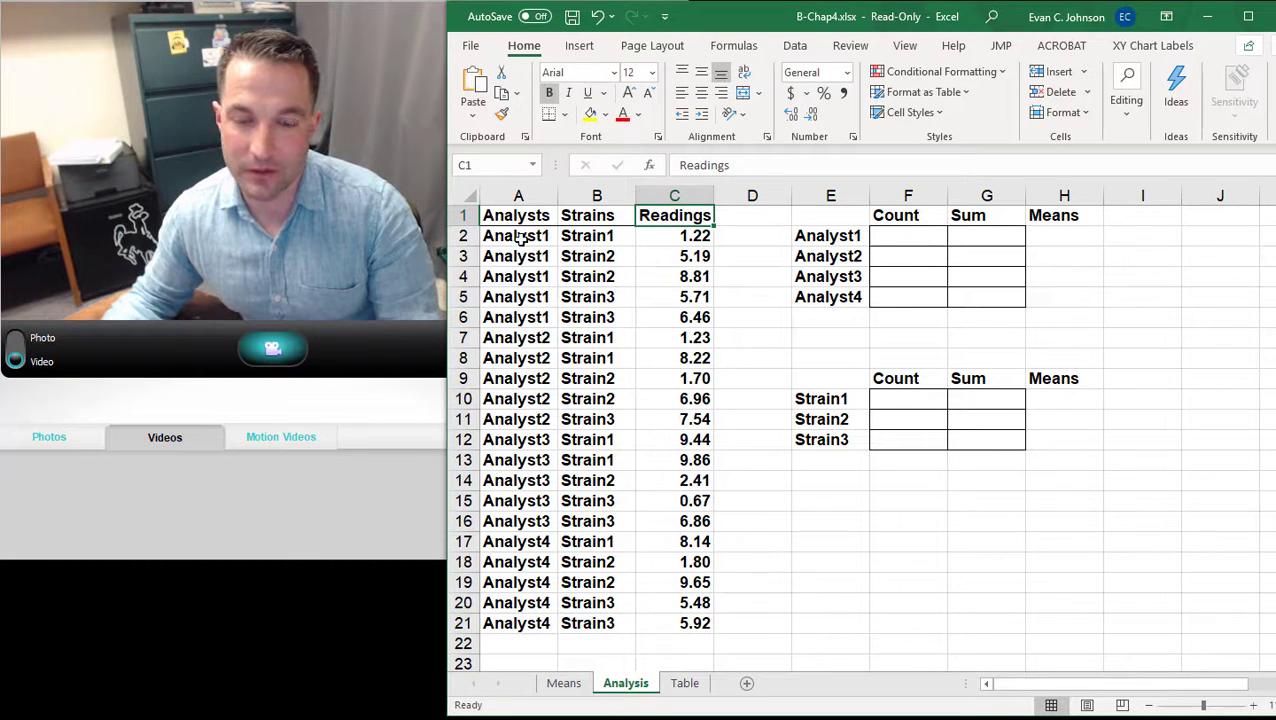
pyautogui.moveTo(508, 215); pyautogui.dragTo(525, 623)
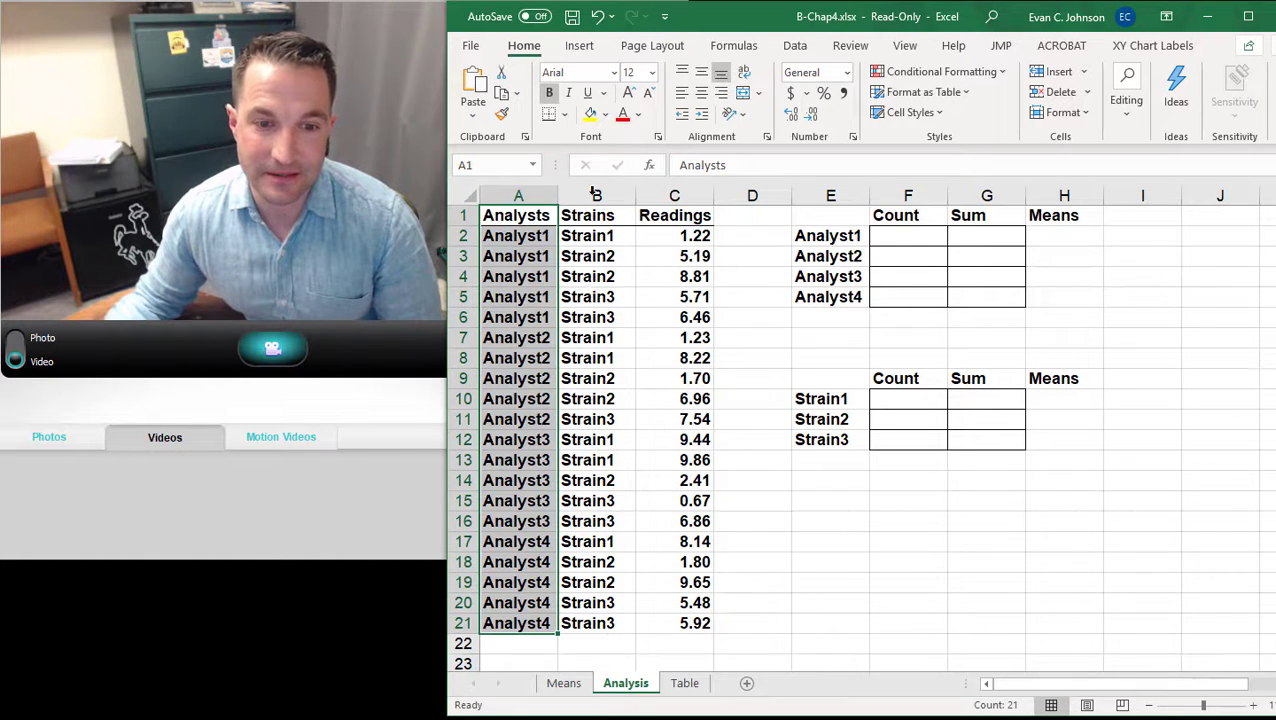
pyautogui.click(579, 256)
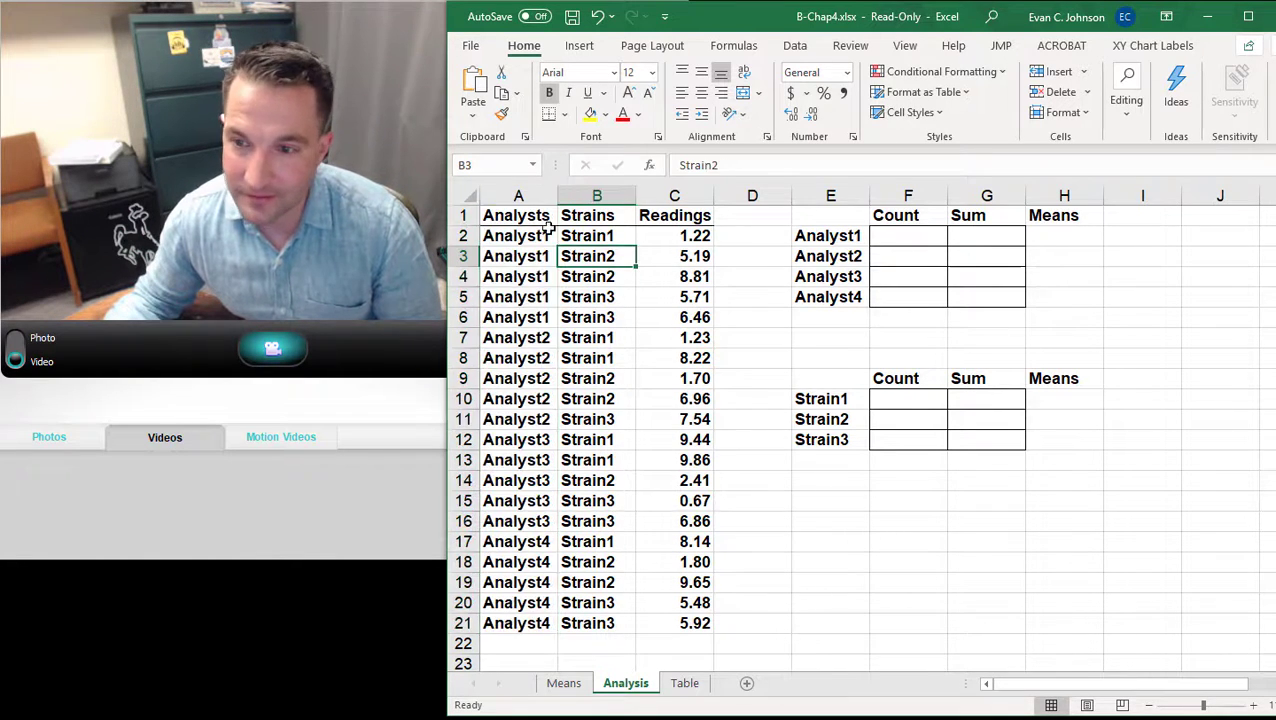
# Create range names for the data in A1:C21 from its top row only, and check the list of defined names
pyautogui.moveTo(522, 216); pyautogui.dragTo(696, 626)
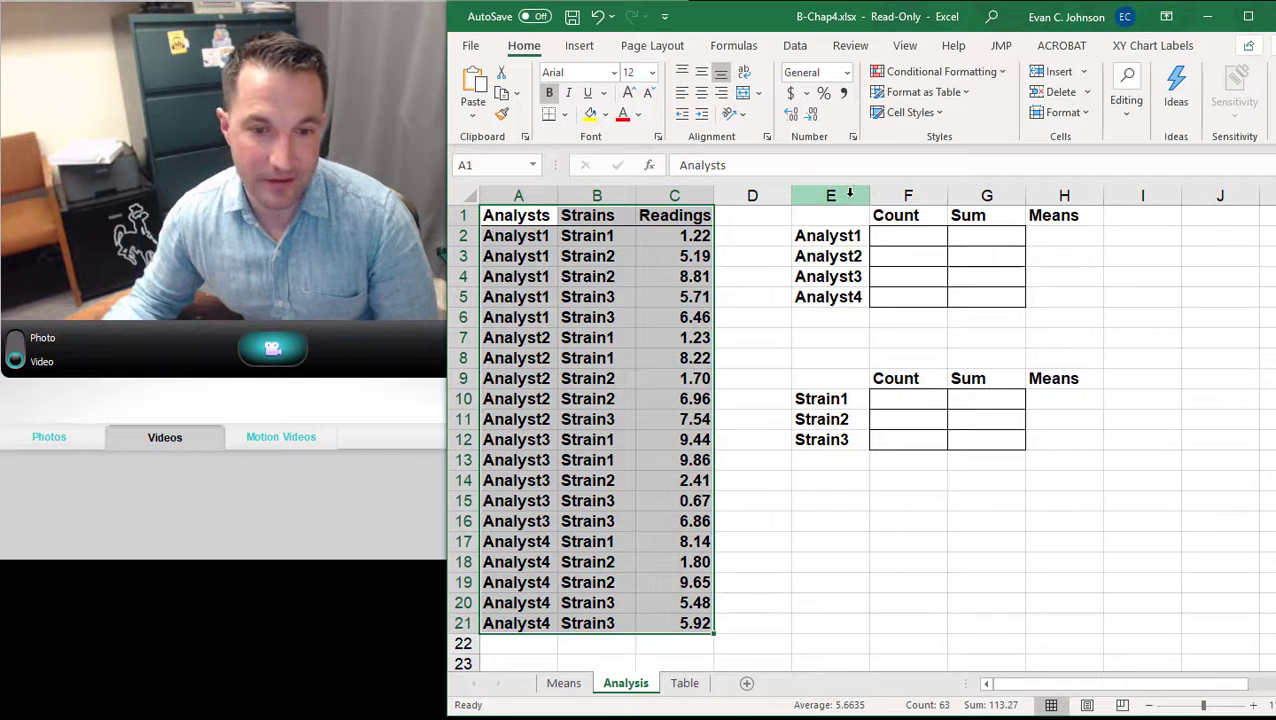
pyautogui.click(749, 48)
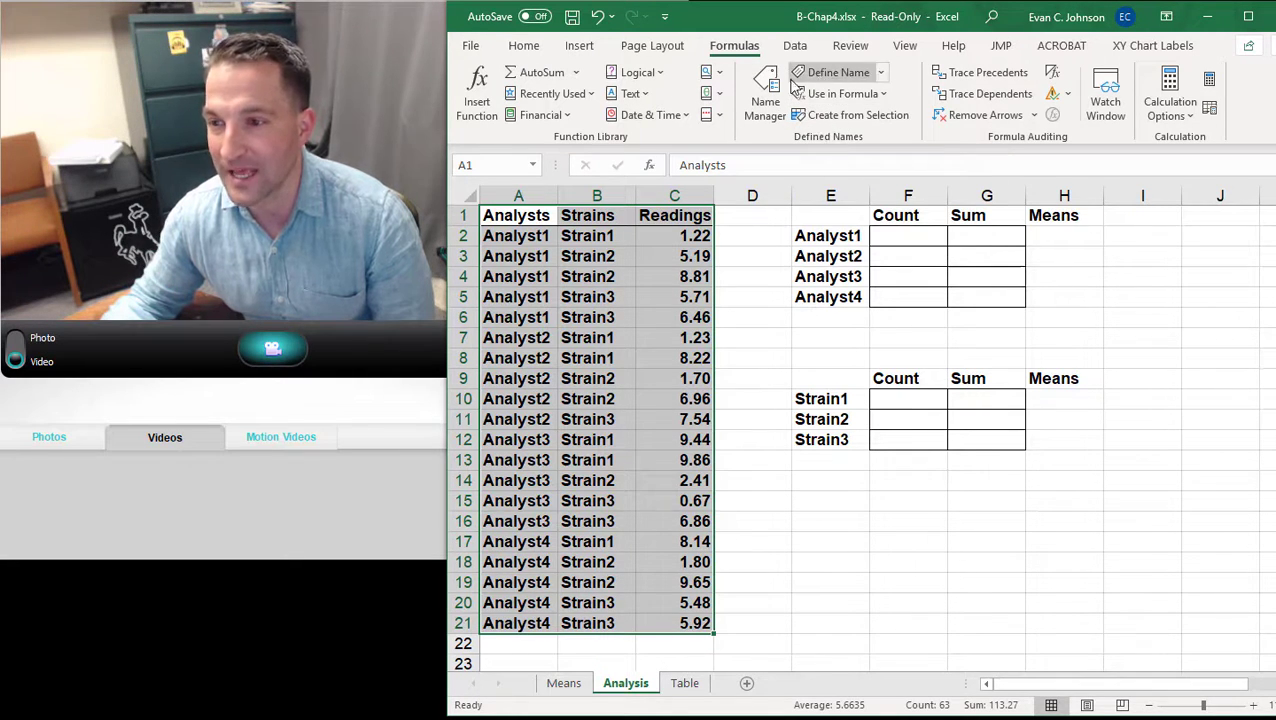
pyautogui.click(856, 116)
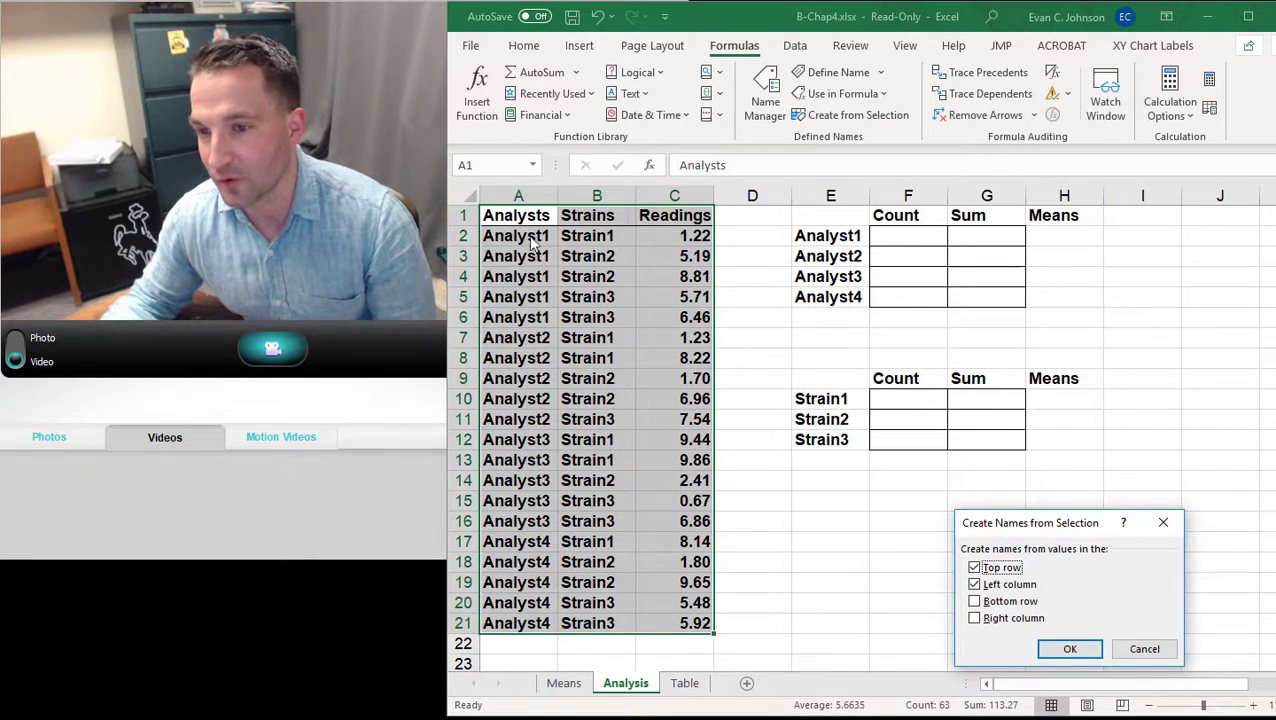
pyautogui.click(976, 585)
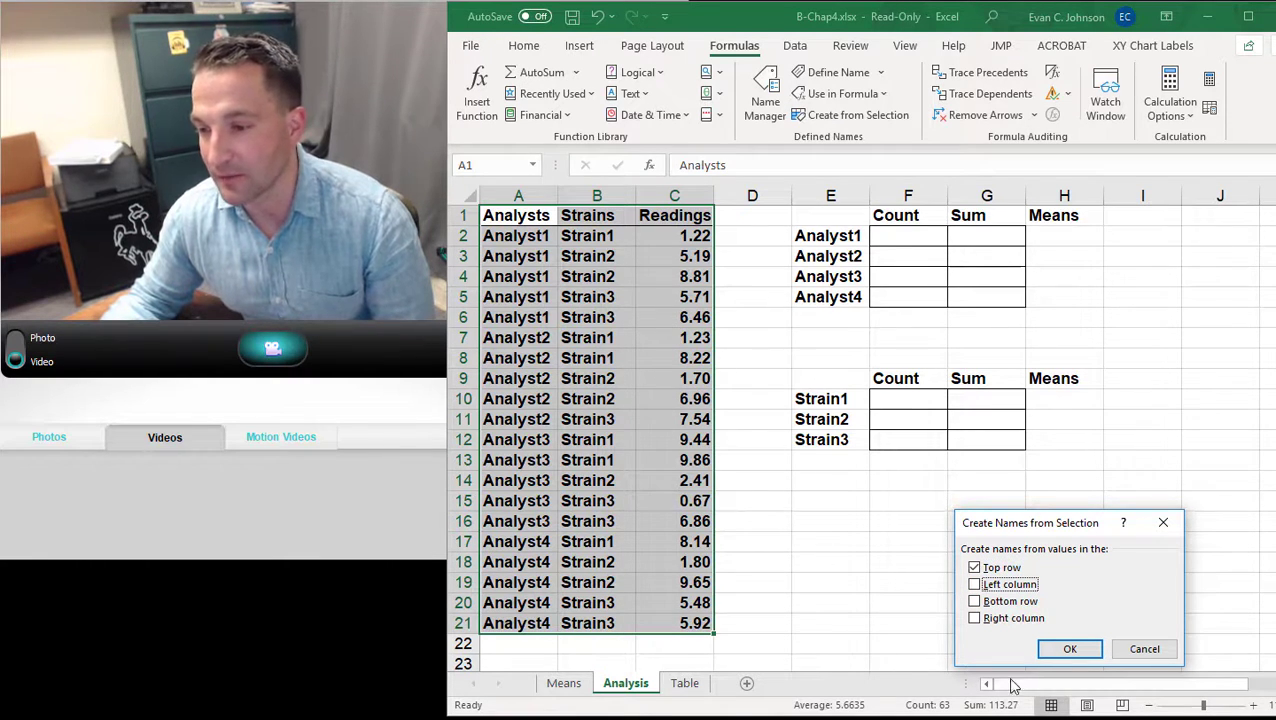
pyautogui.click(1056, 650)
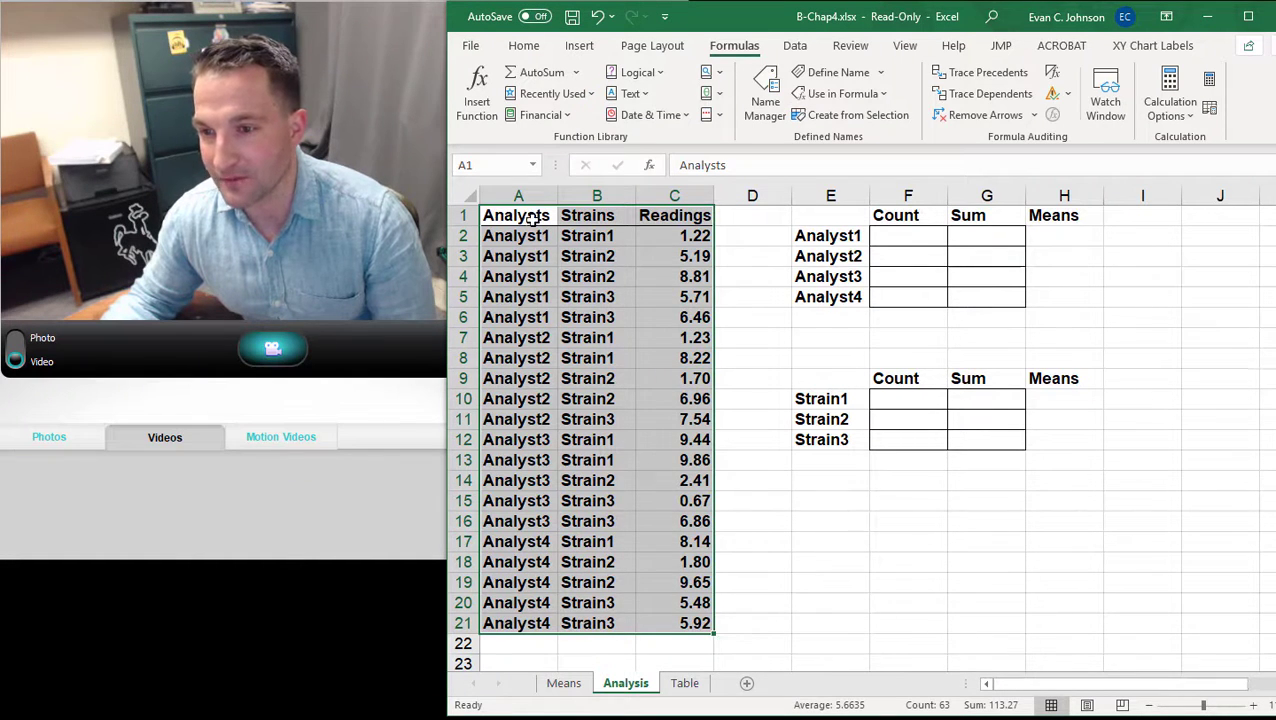
pyautogui.click(533, 167)
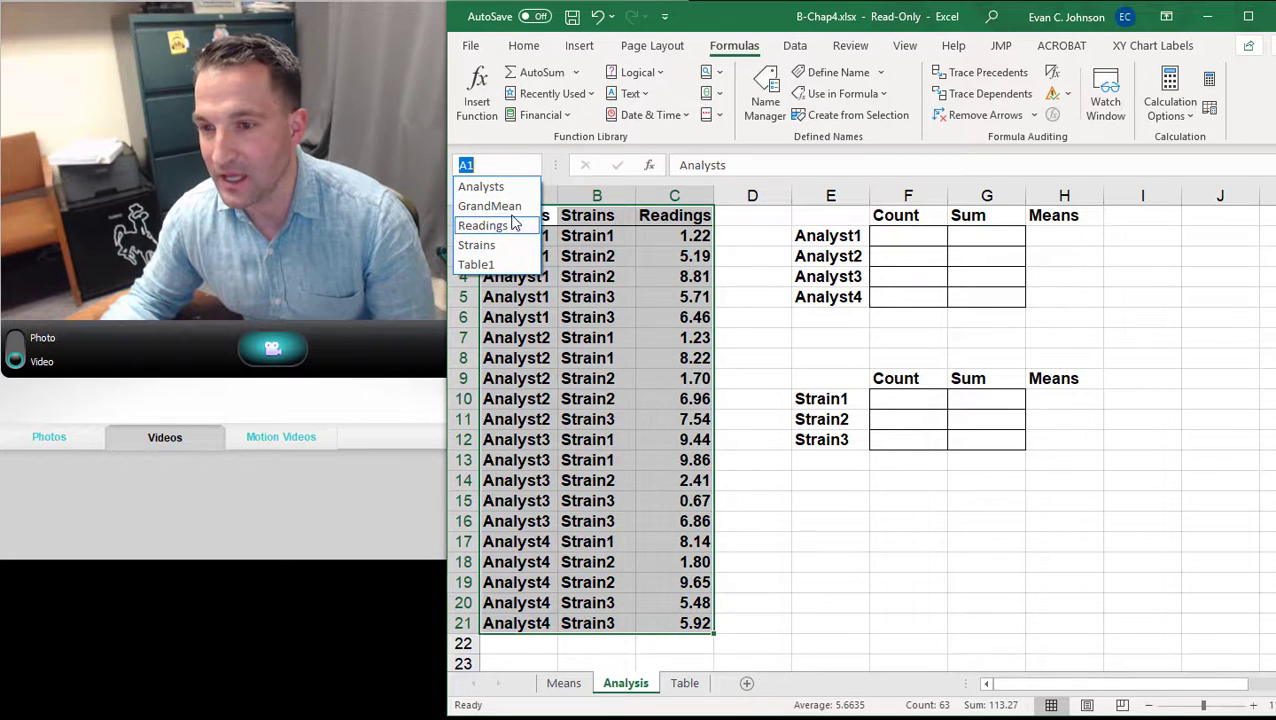
pyautogui.click(913, 551)
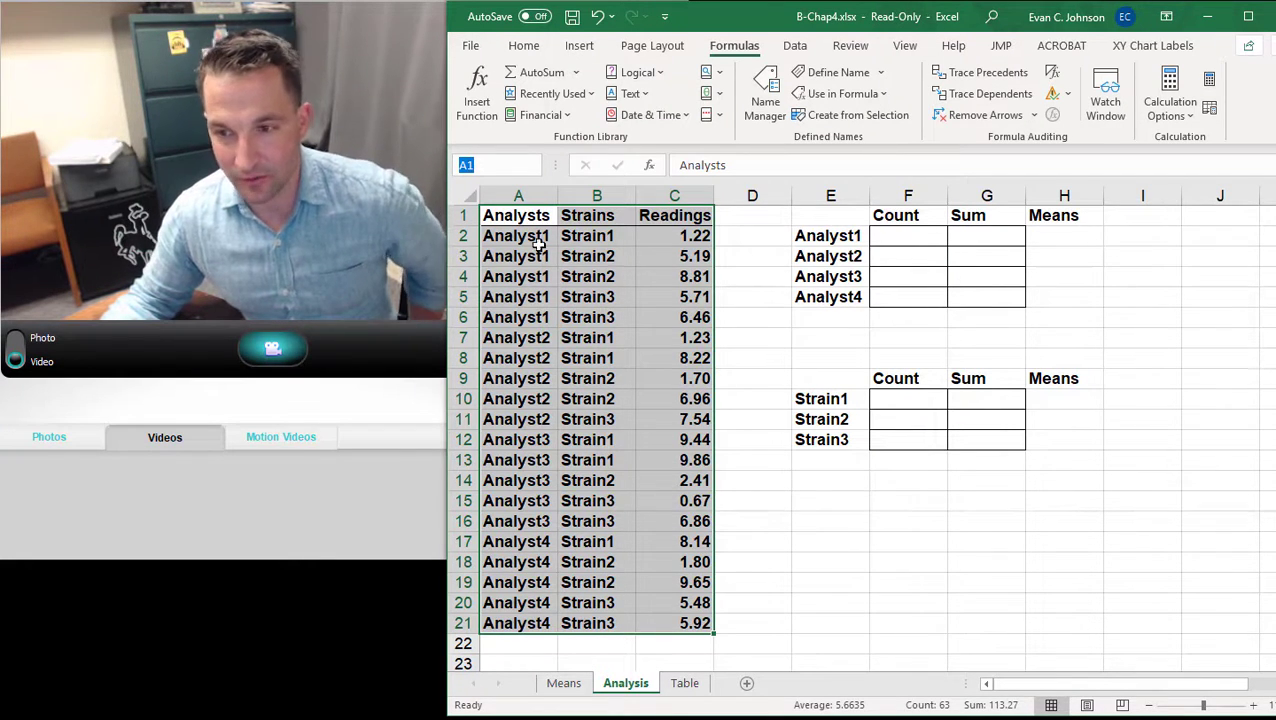
# Insert a COUNTIF function in cell F2 for Analyst1's count
pyautogui.click(914, 240)
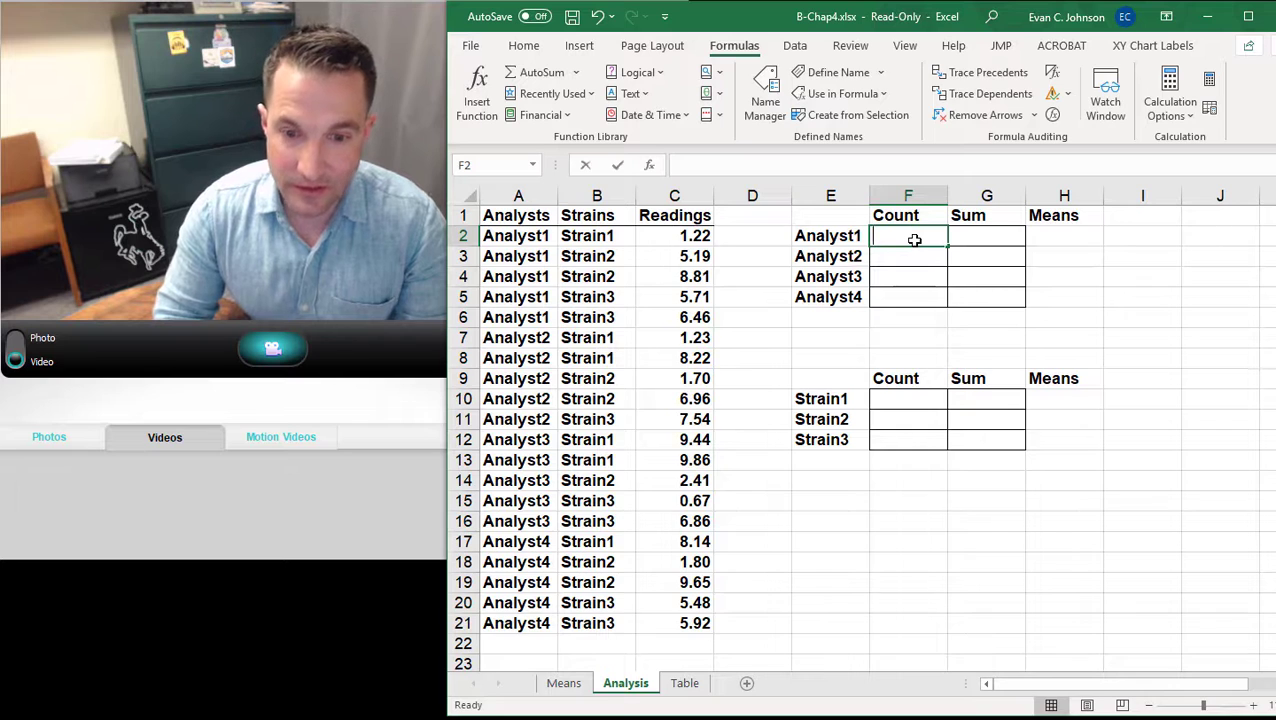
pyautogui.write('=')
pyautogui.press('BackSpace')
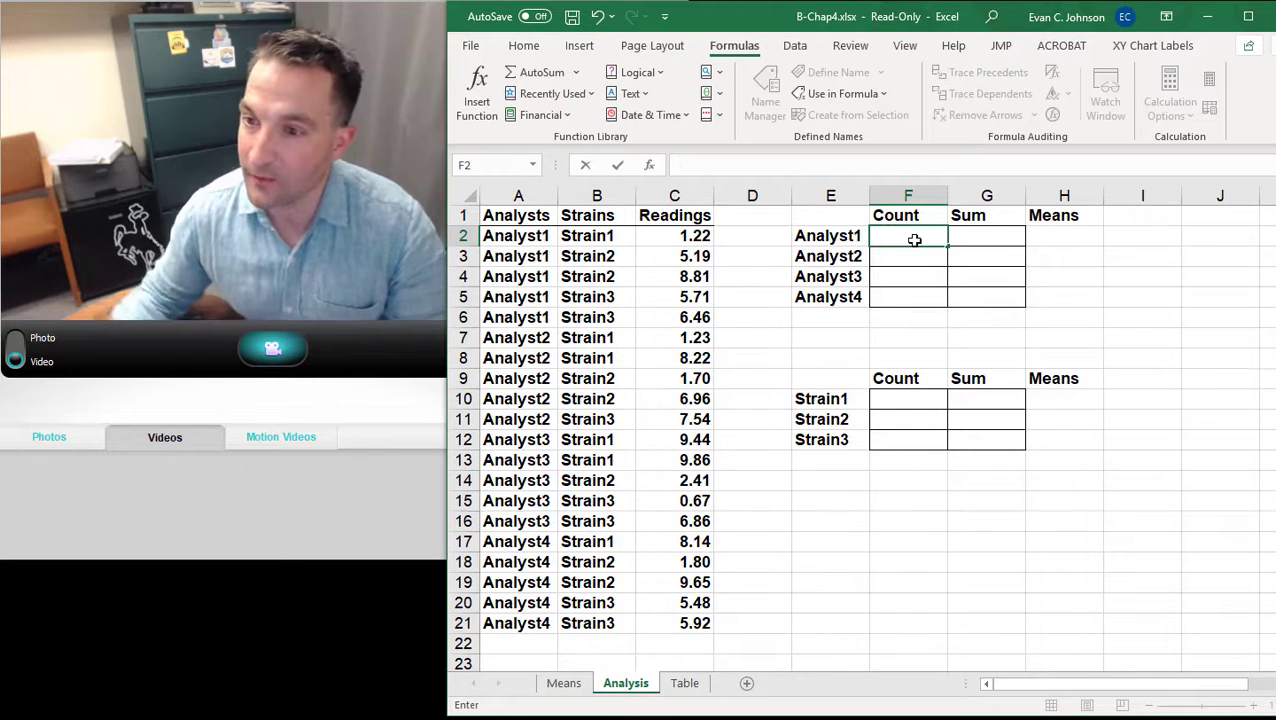
pyautogui.click(651, 167)
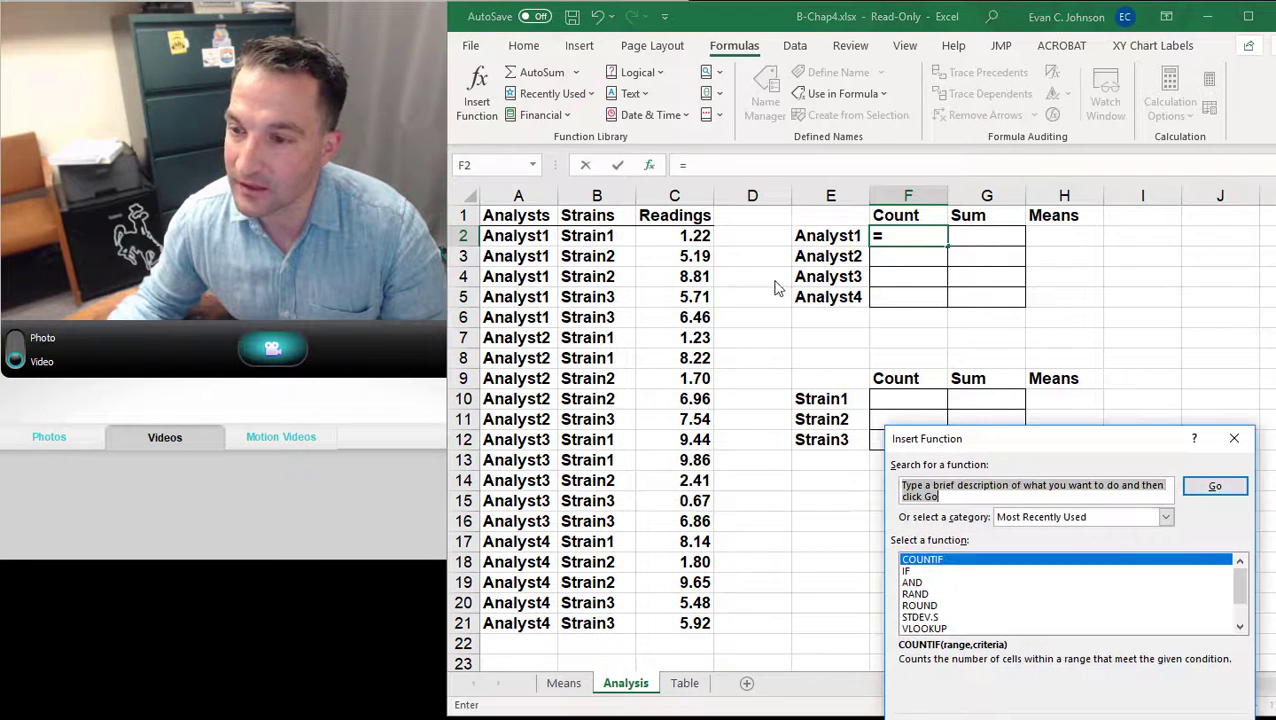
pyautogui.doubleClick(947, 568)
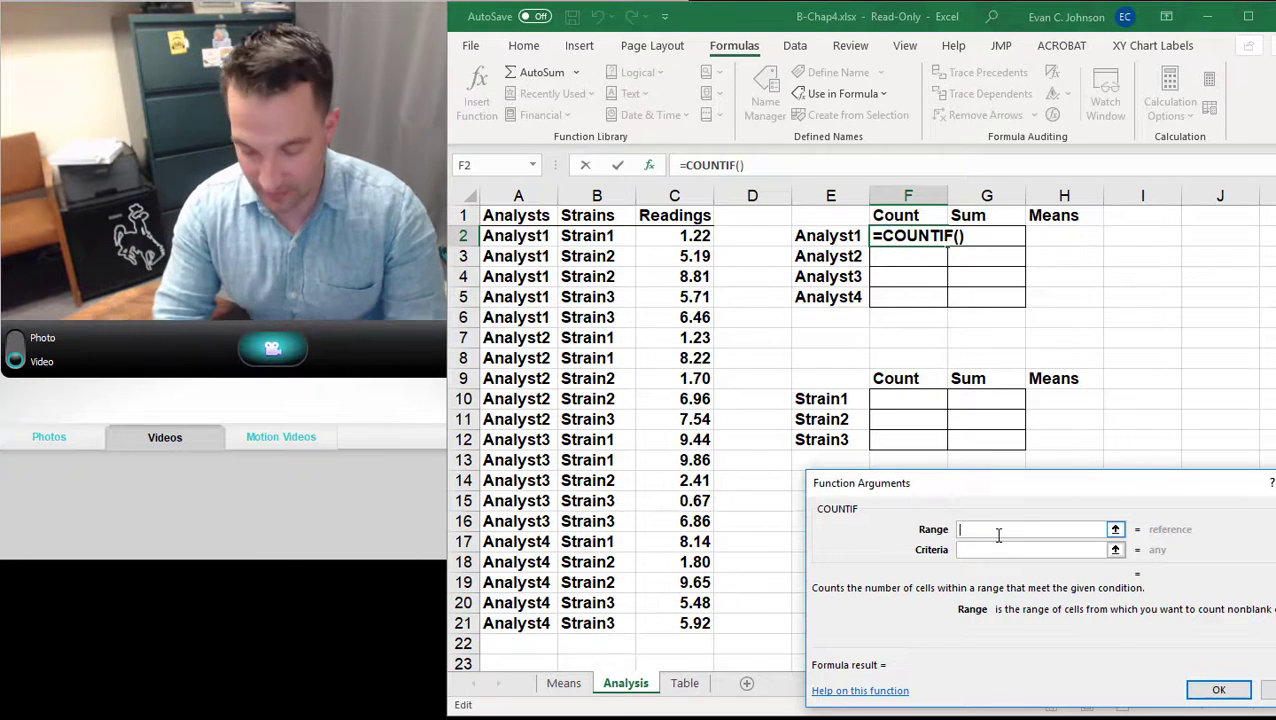
# Complete the COUNTIF function with the named range analysts as its range and cell E2 as its criteria
pyautogui.write('anal')
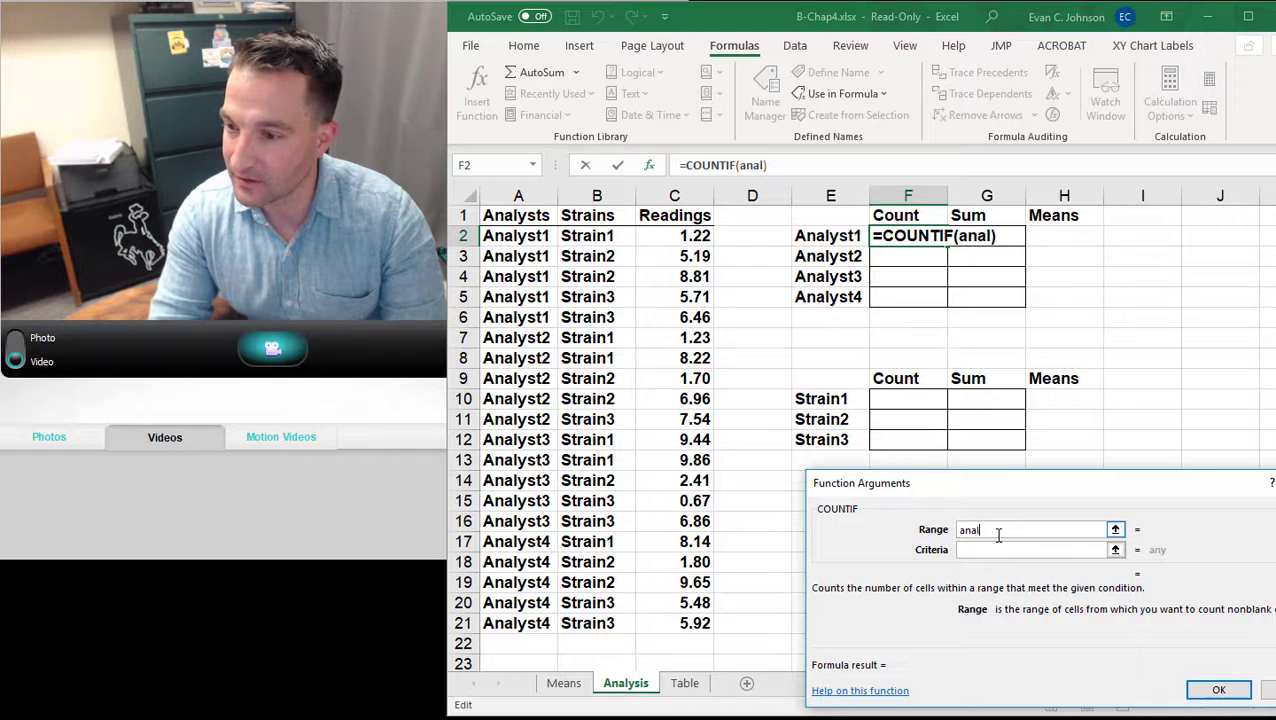
pyautogui.write('ysts')
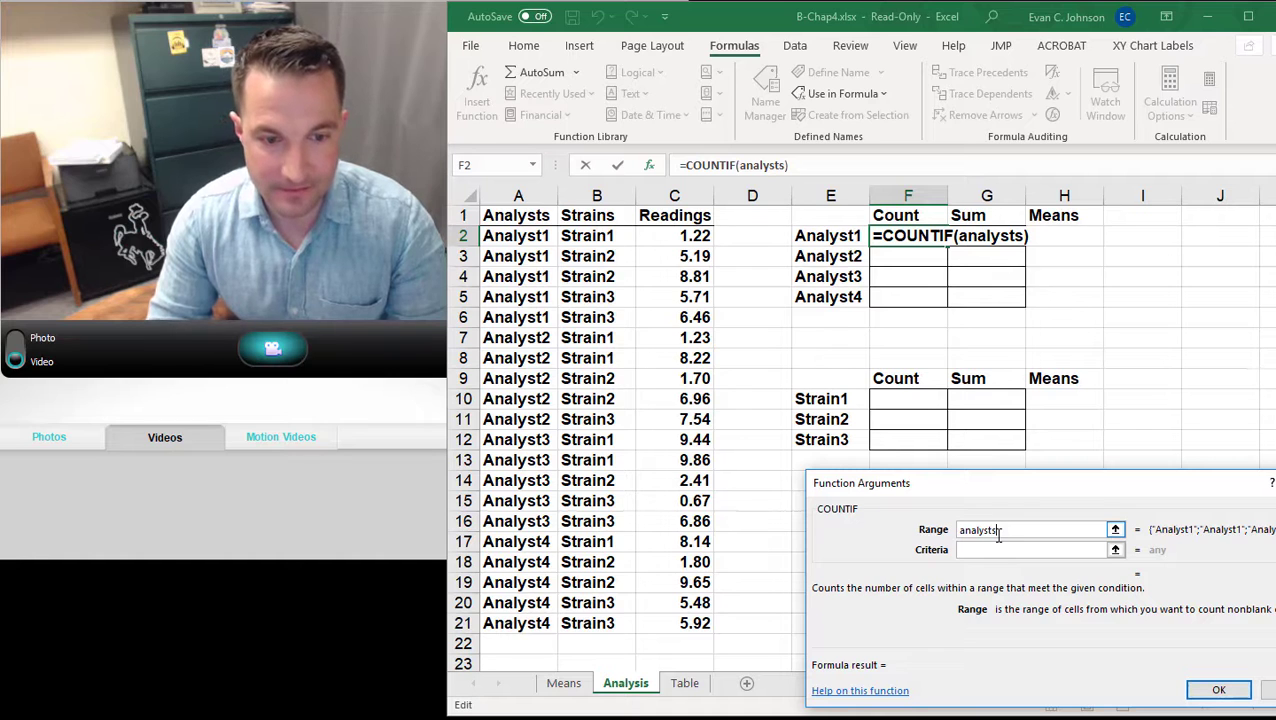
pyautogui.press('Tab')
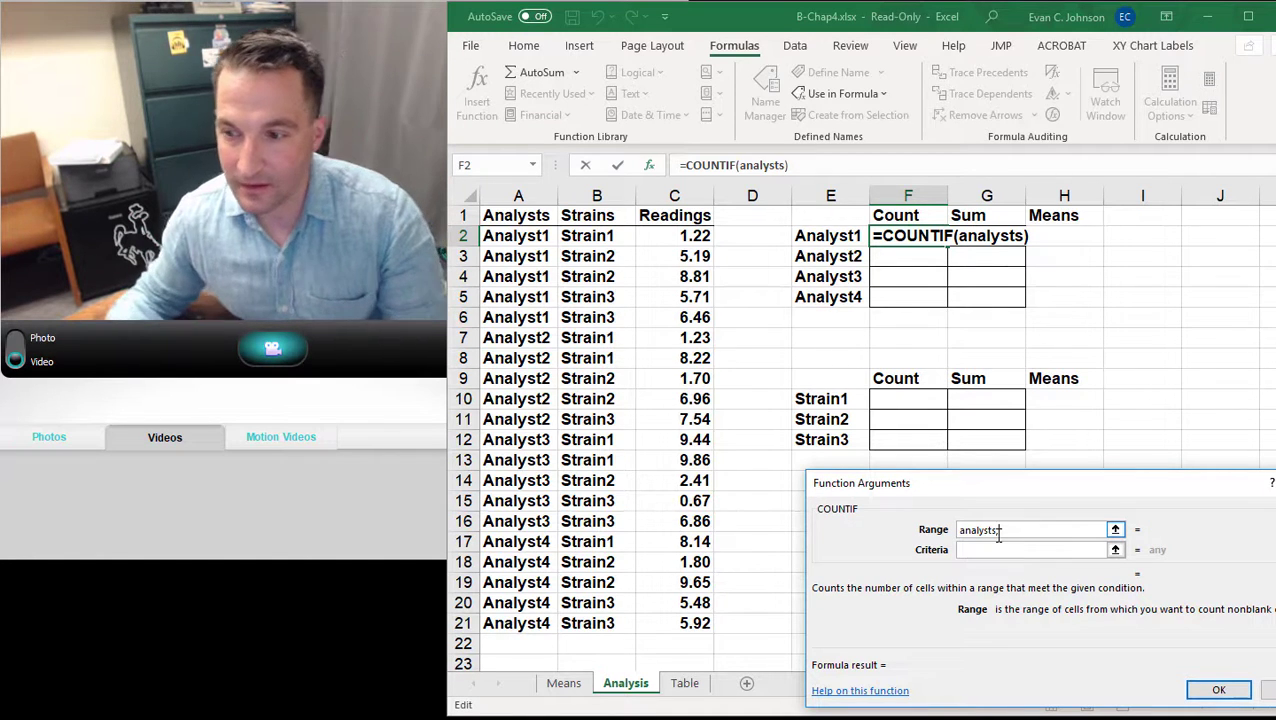
pyautogui.press('BackSpace')
pyautogui.click(1028, 552)
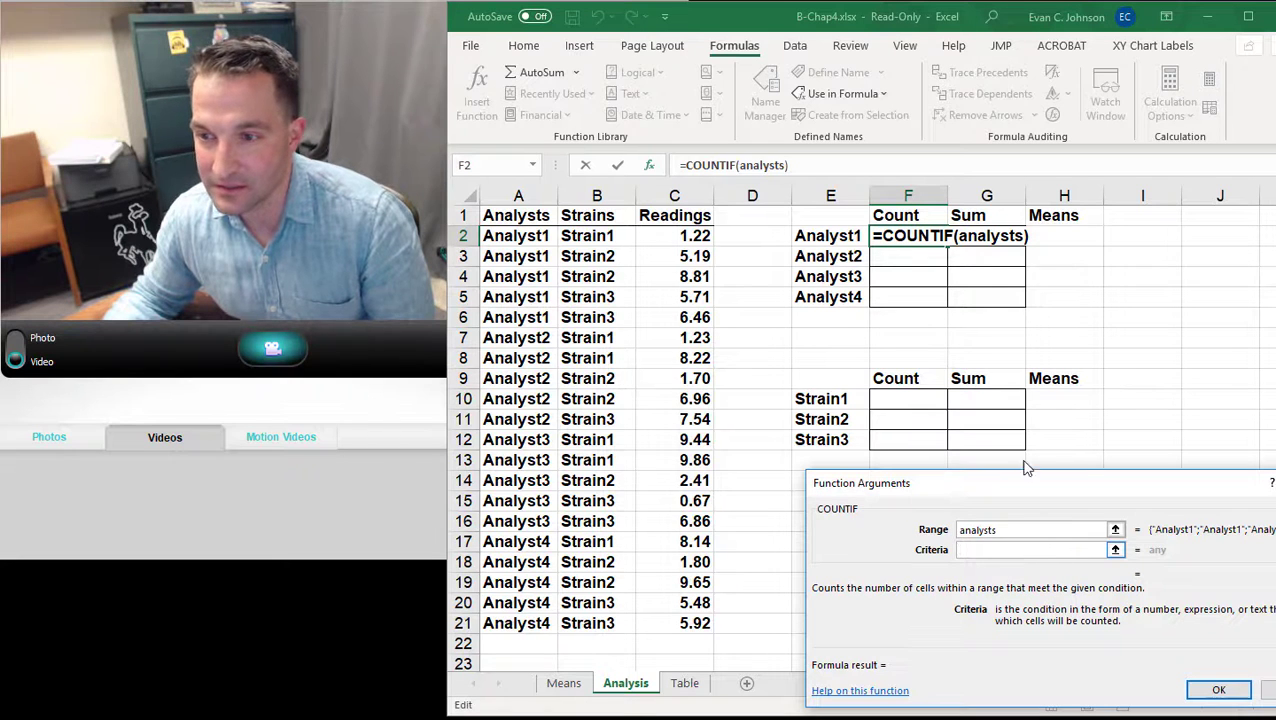
pyautogui.click(842, 234)
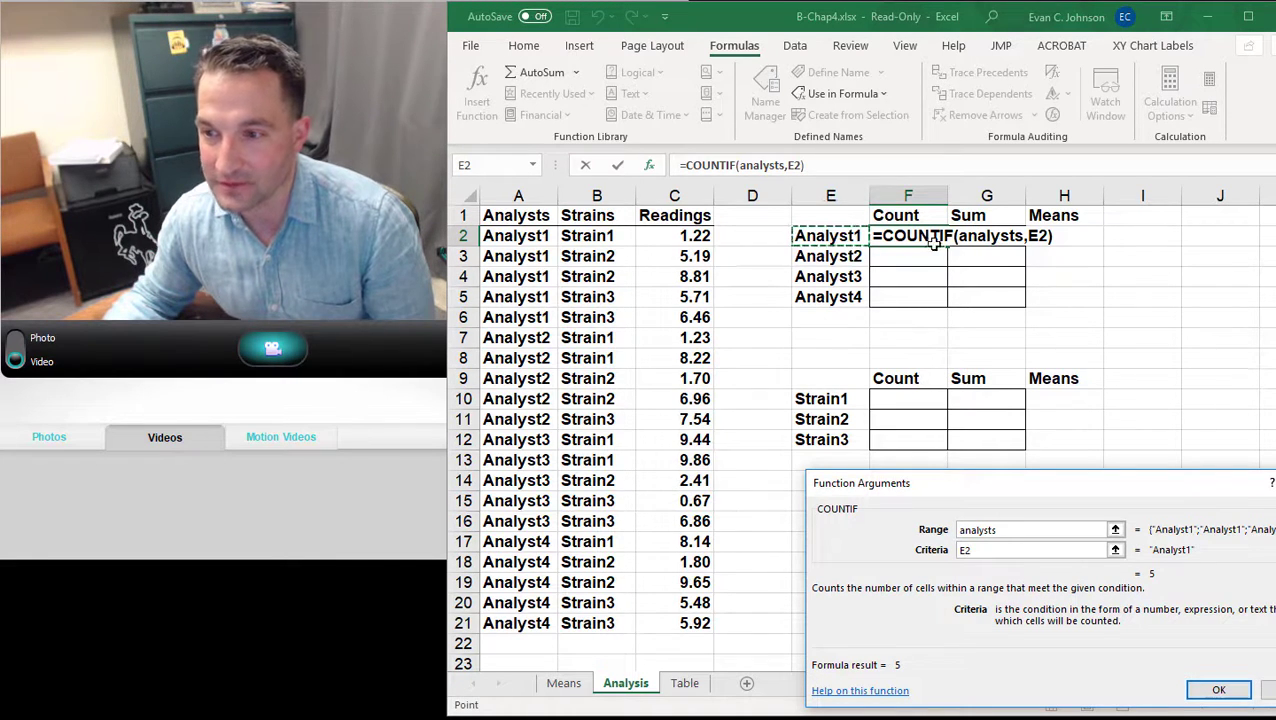
pyautogui.press('Return')
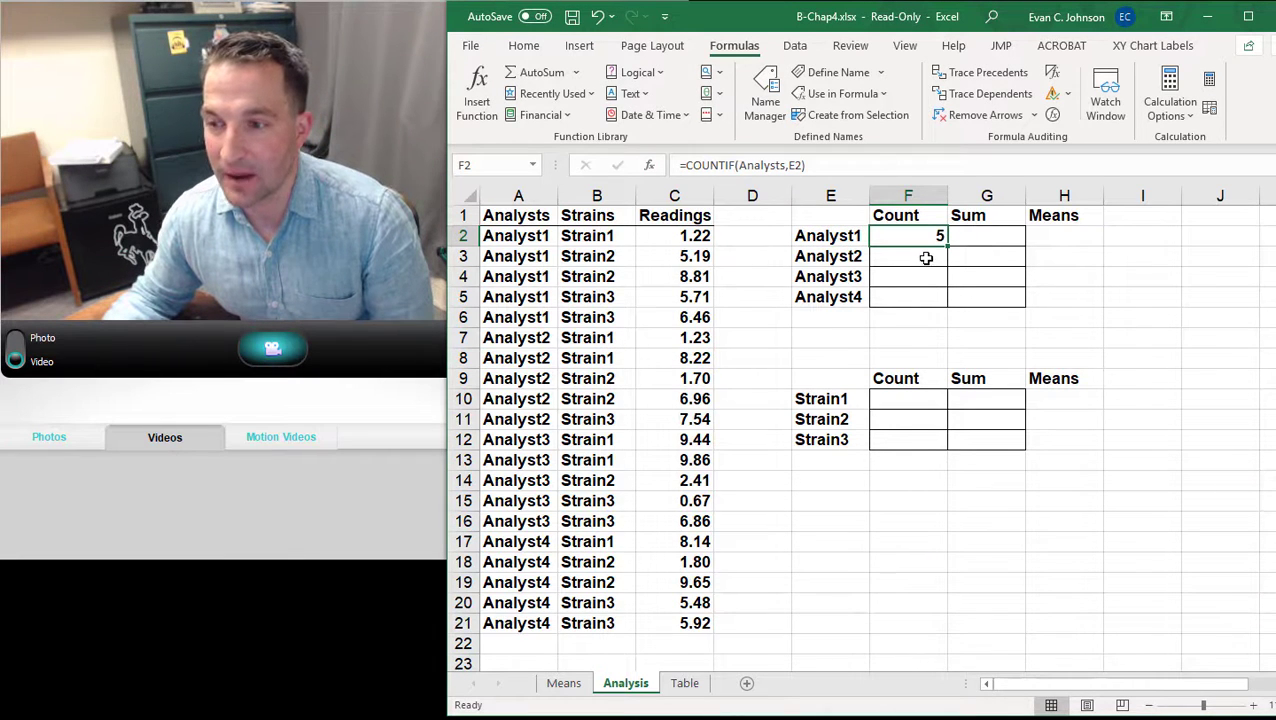
# Fill the COUNTIF formula from F2 down through F5, checking the Analyst2 count against the entries in A7:A11
pyautogui.moveTo(945, 244); pyautogui.dragTo(945, 260)
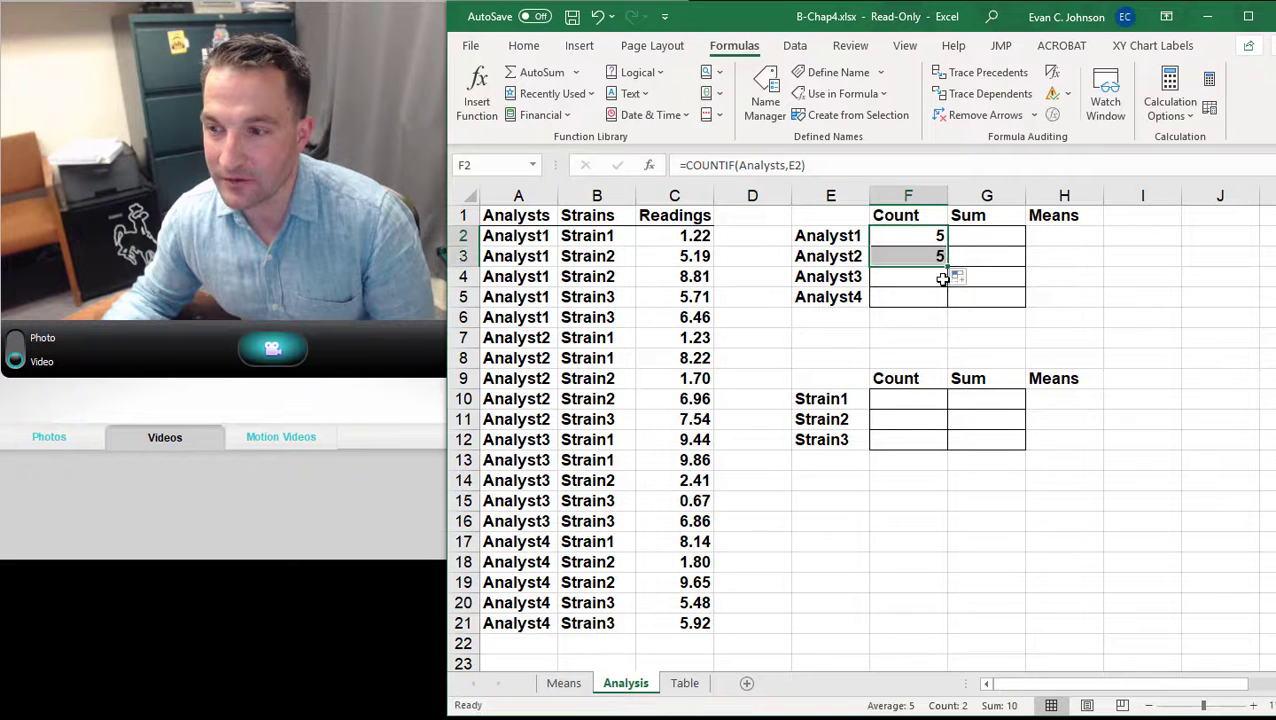
pyautogui.click(943, 255)
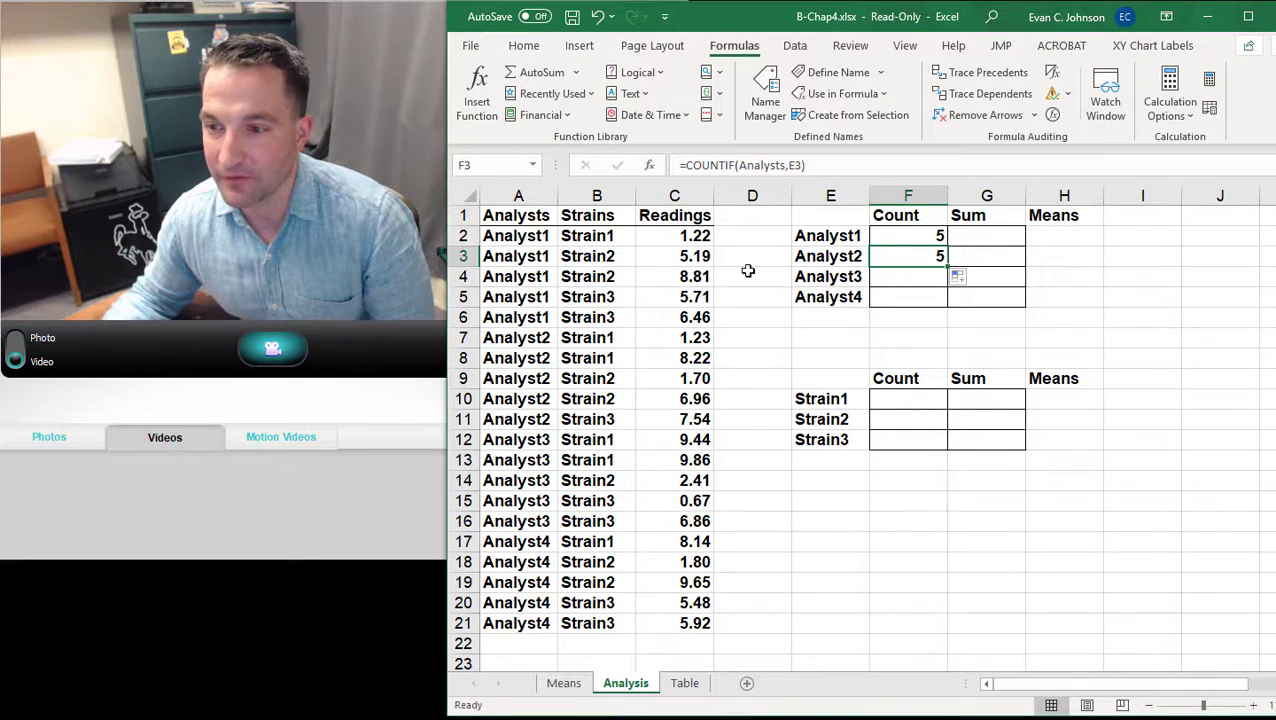
pyautogui.click(538, 339)
pyautogui.click(539, 358)
pyautogui.click(540, 378)
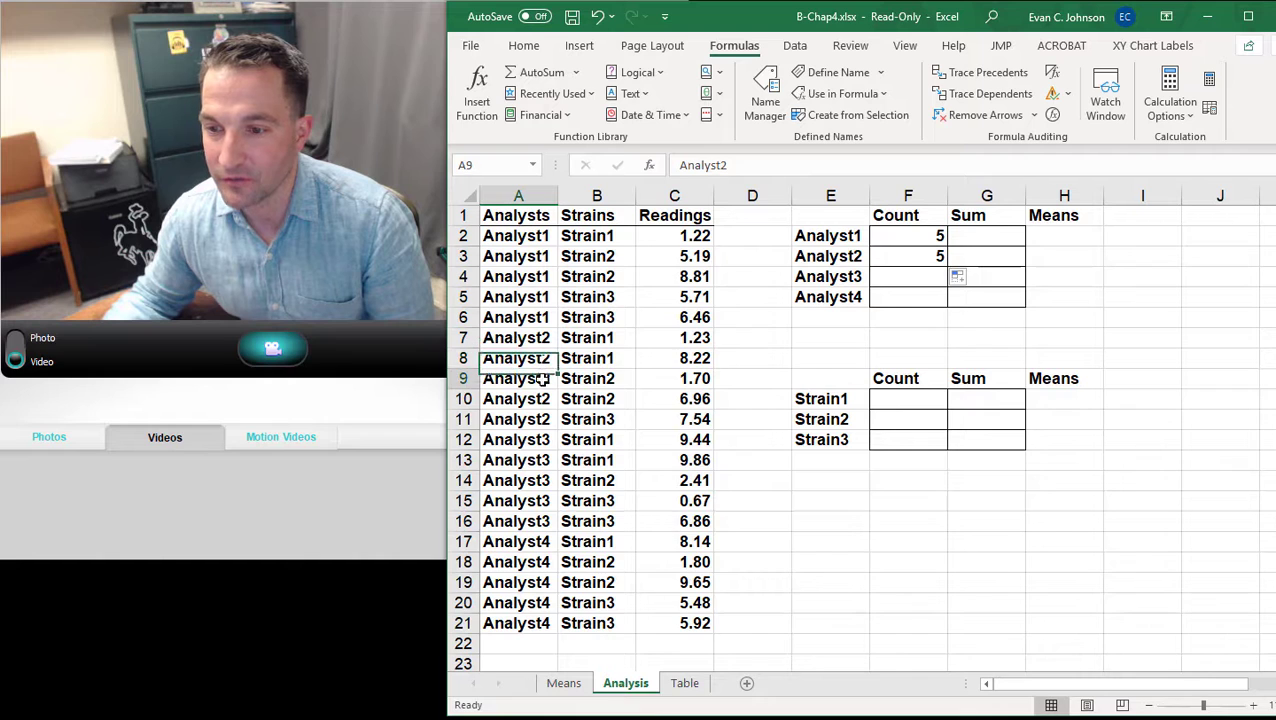
pyautogui.click(541, 398)
pyautogui.click(541, 419)
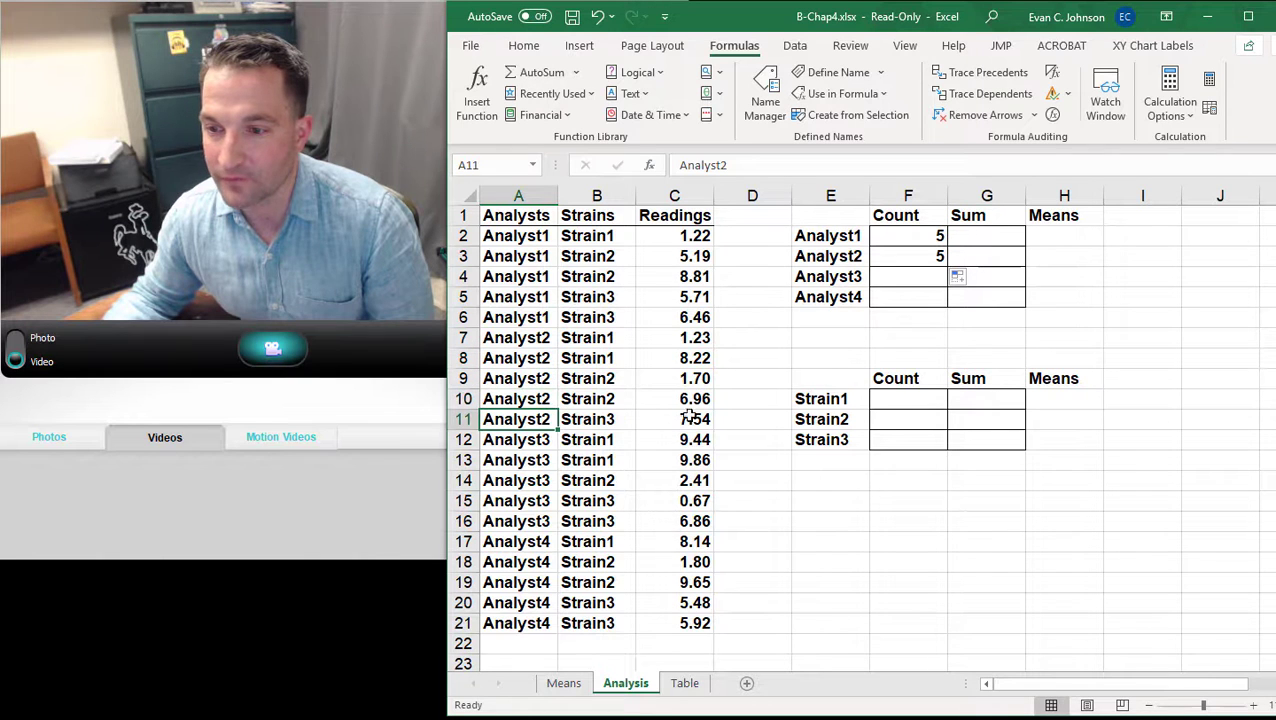
pyautogui.click(942, 258)
pyautogui.moveTo(945, 262); pyautogui.dragTo(940, 304)
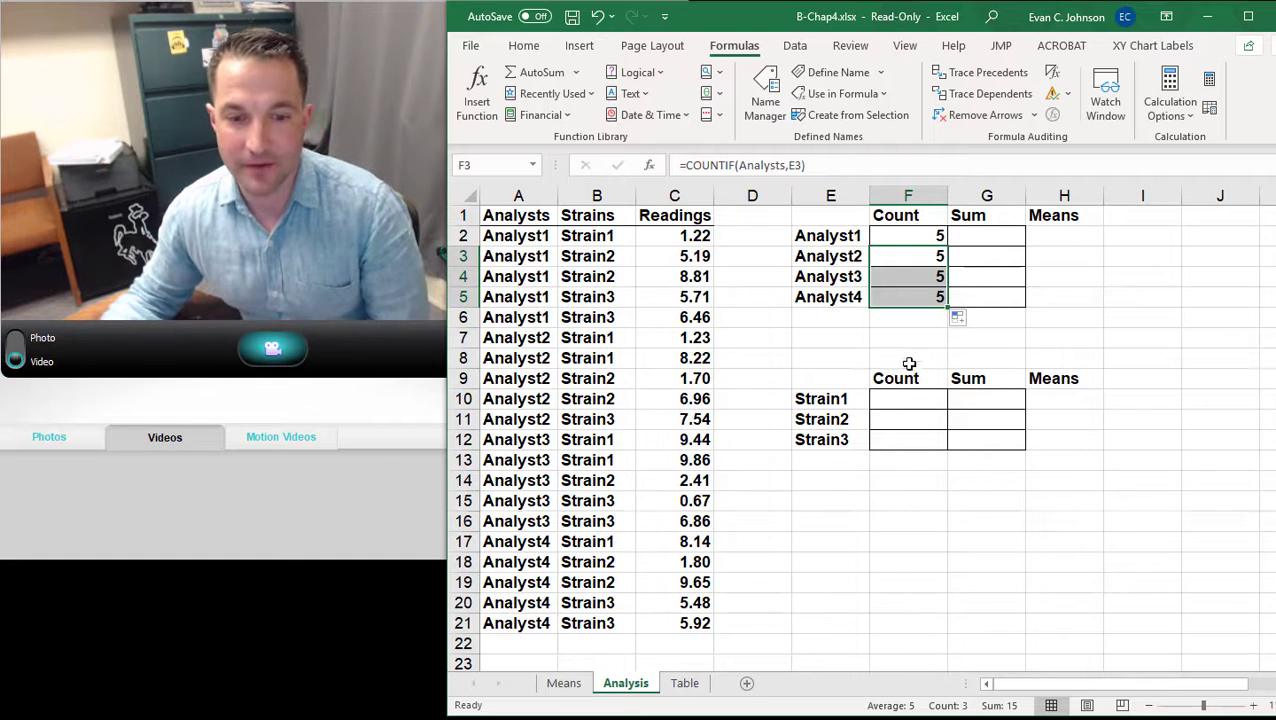
# Search the function list for sumif and insert a SUMIF function in cell G2
pyautogui.click(1001, 240)
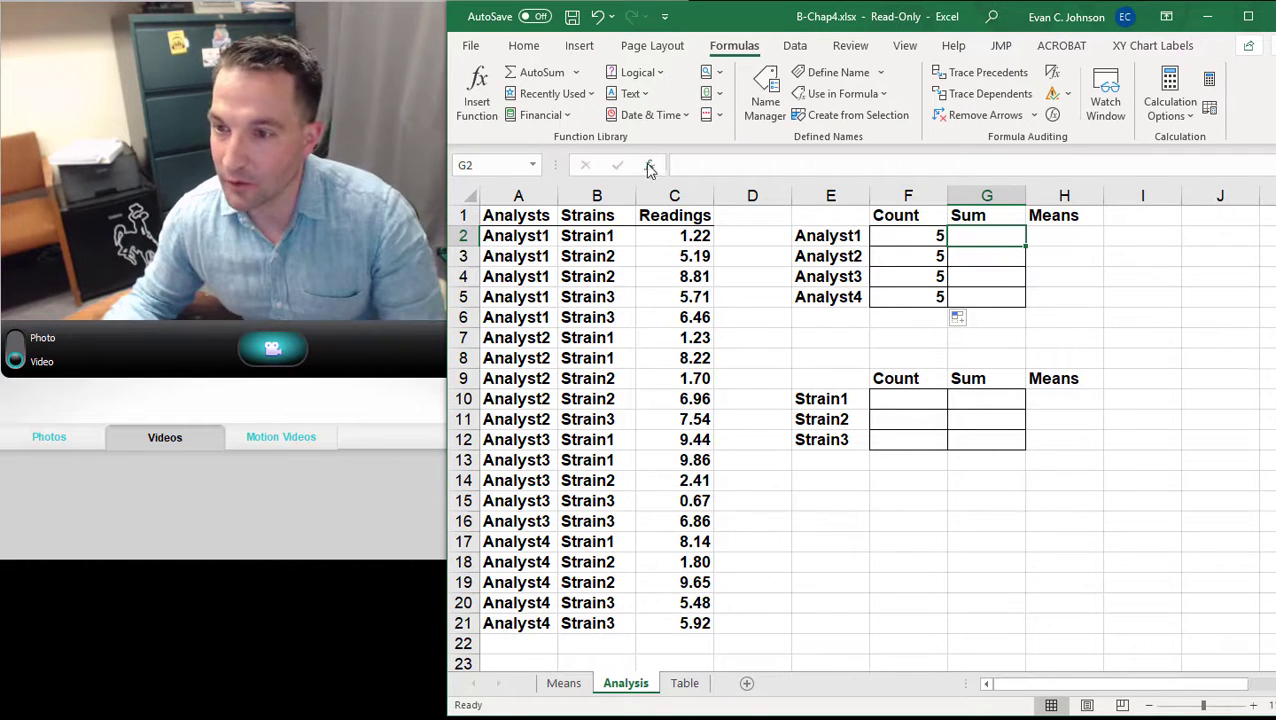
pyautogui.click(649, 168)
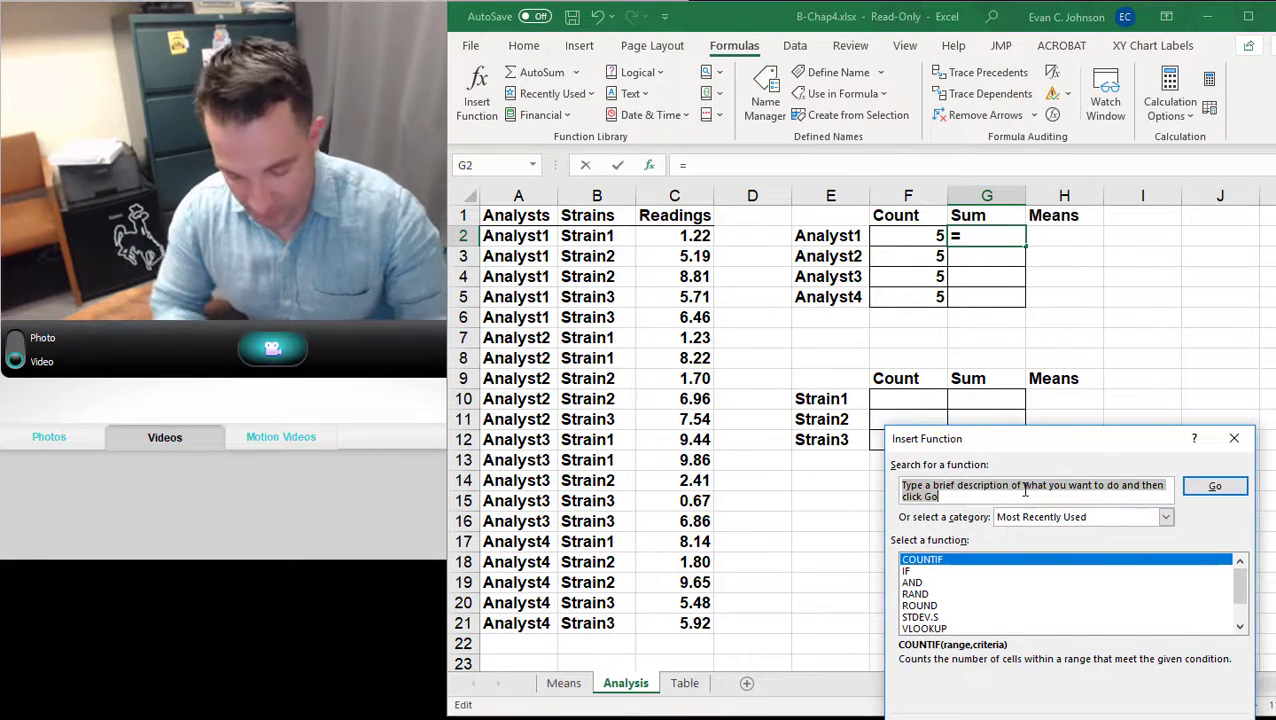
pyautogui.write('sumif')
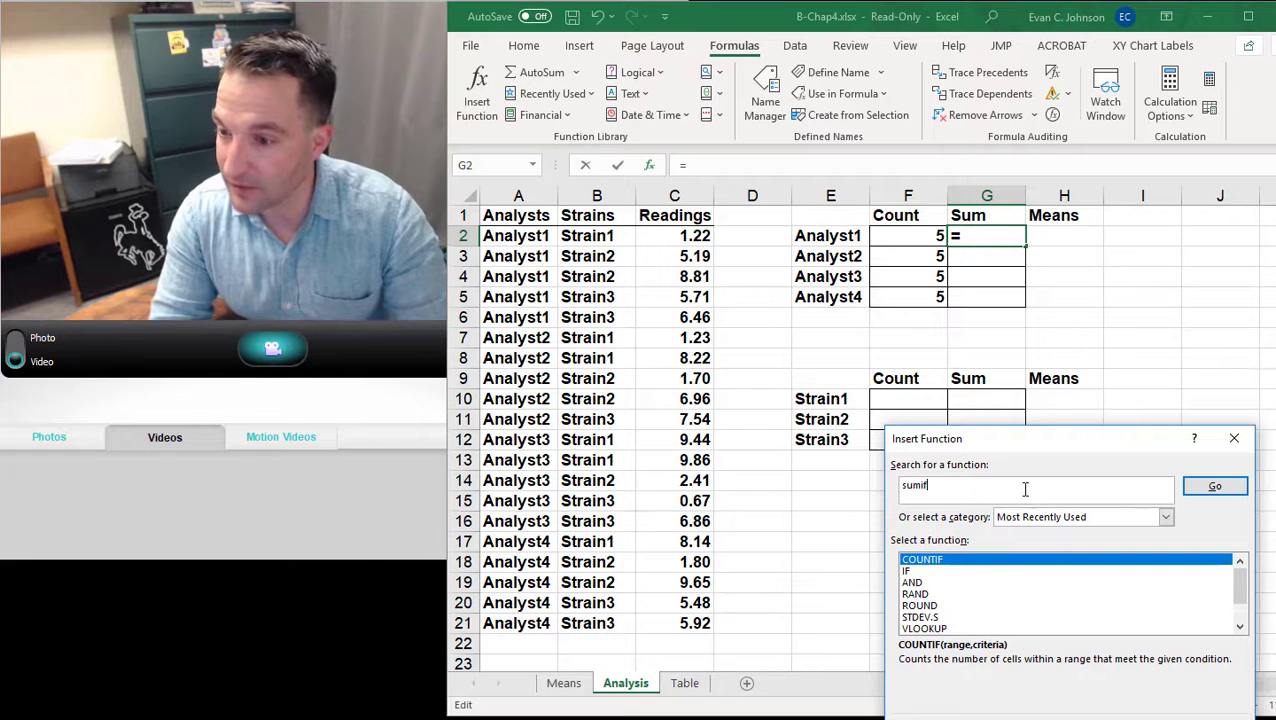
pyautogui.press('Return')
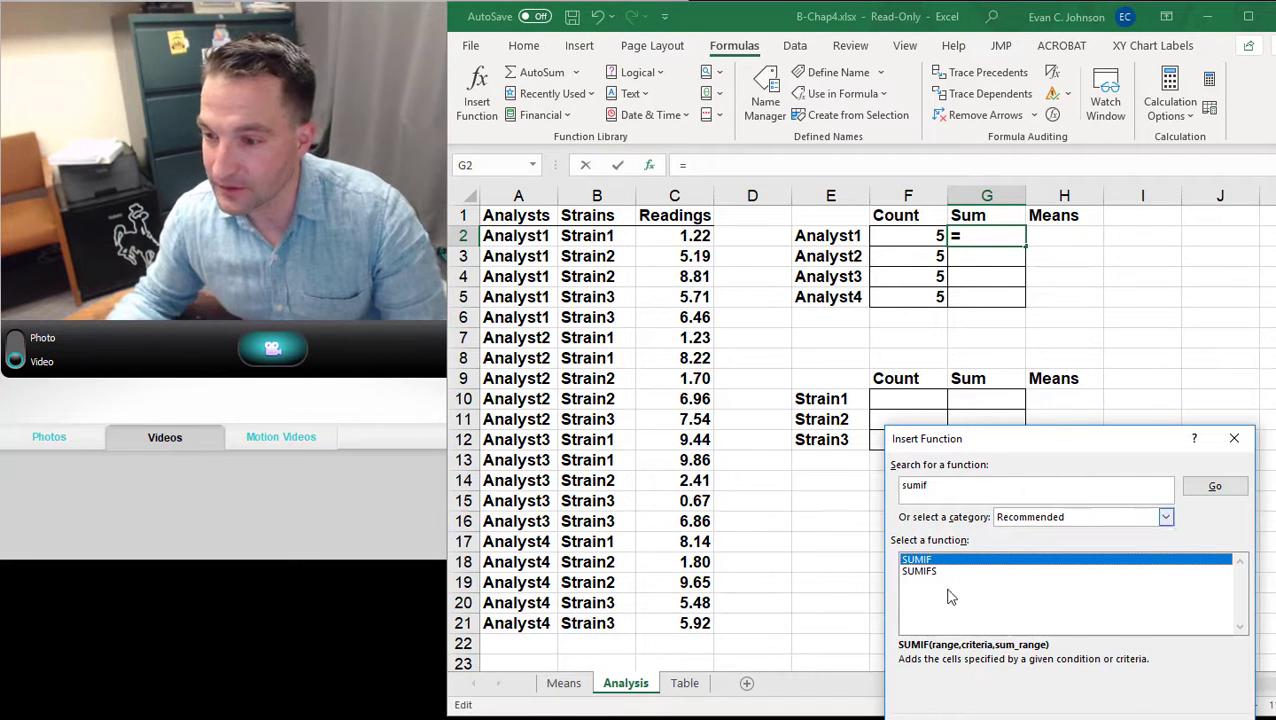
pyautogui.doubleClick(940, 561)
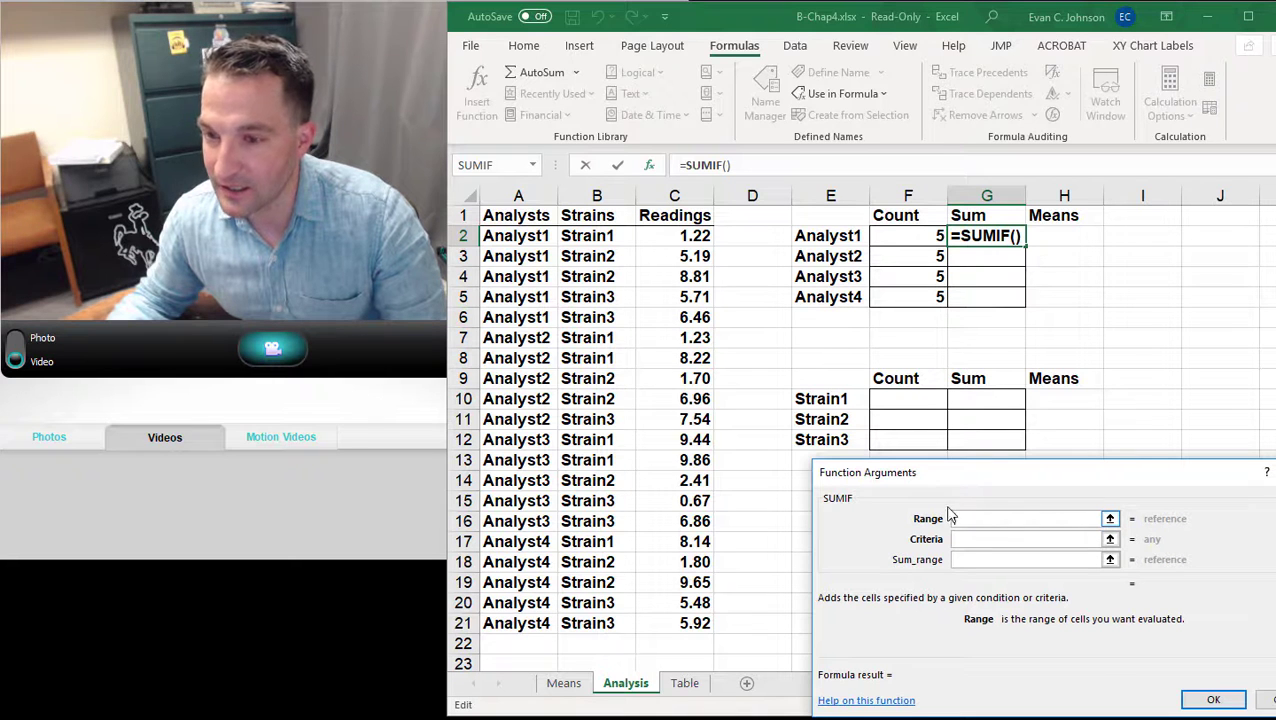
# Complete the SUMIF function with range Analysts, criteria E2 and sum range Readings
pyautogui.write('A')
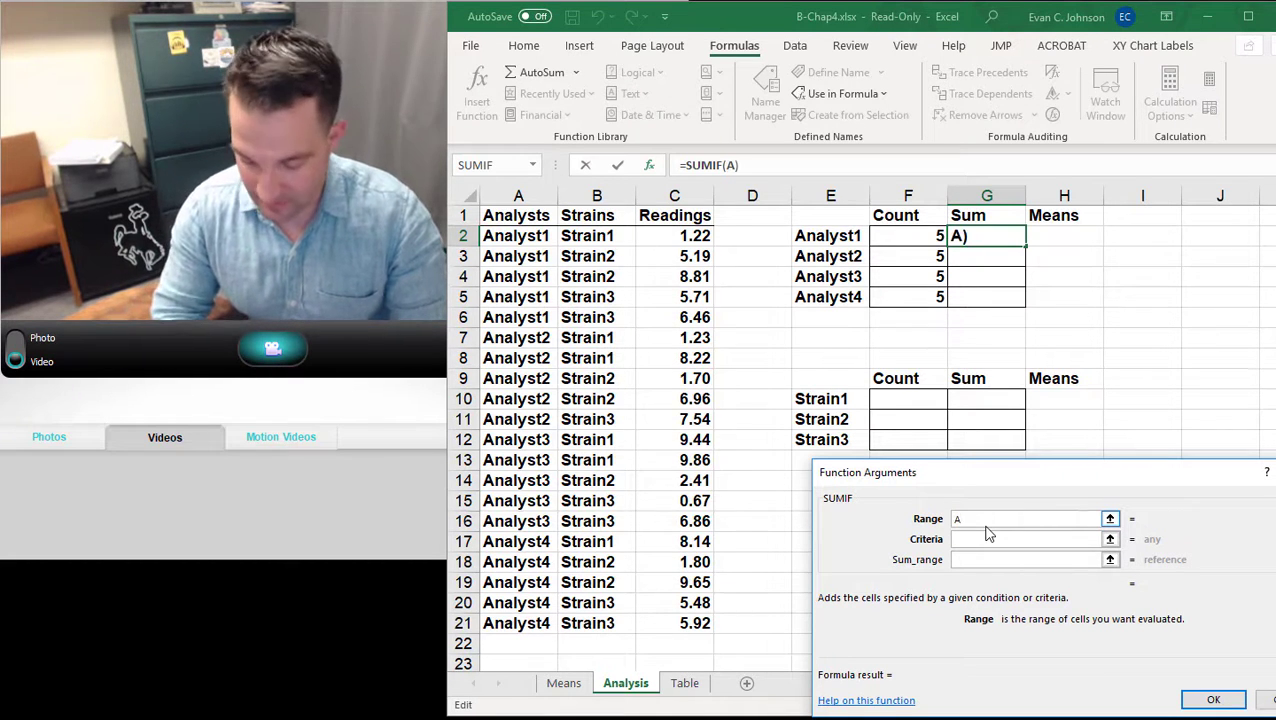
pyautogui.write('nalysts')
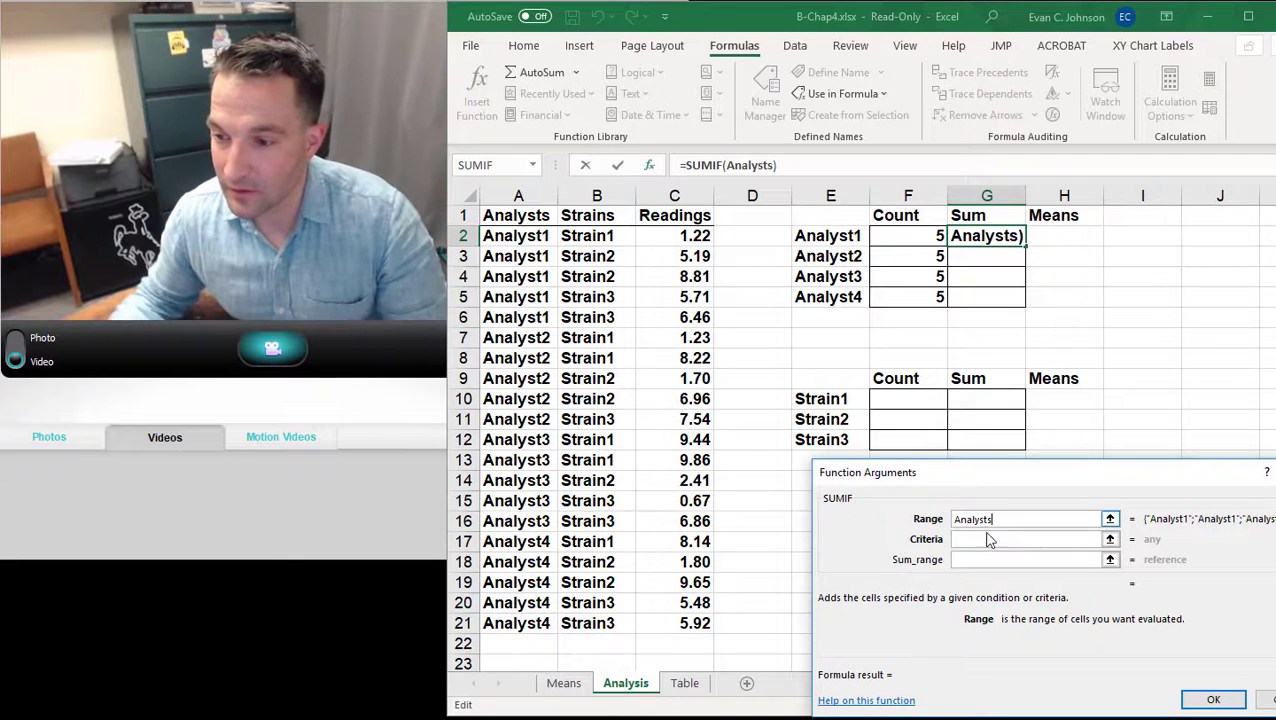
pyautogui.click(988, 541)
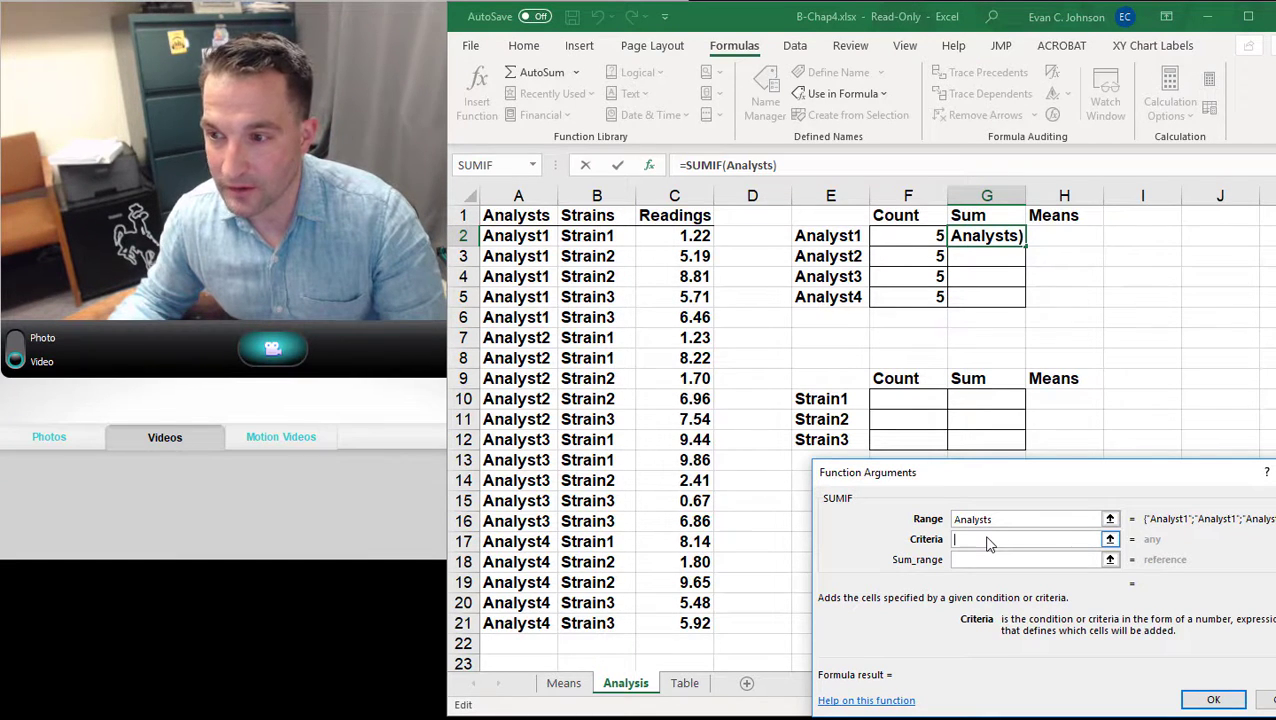
pyautogui.click(853, 236)
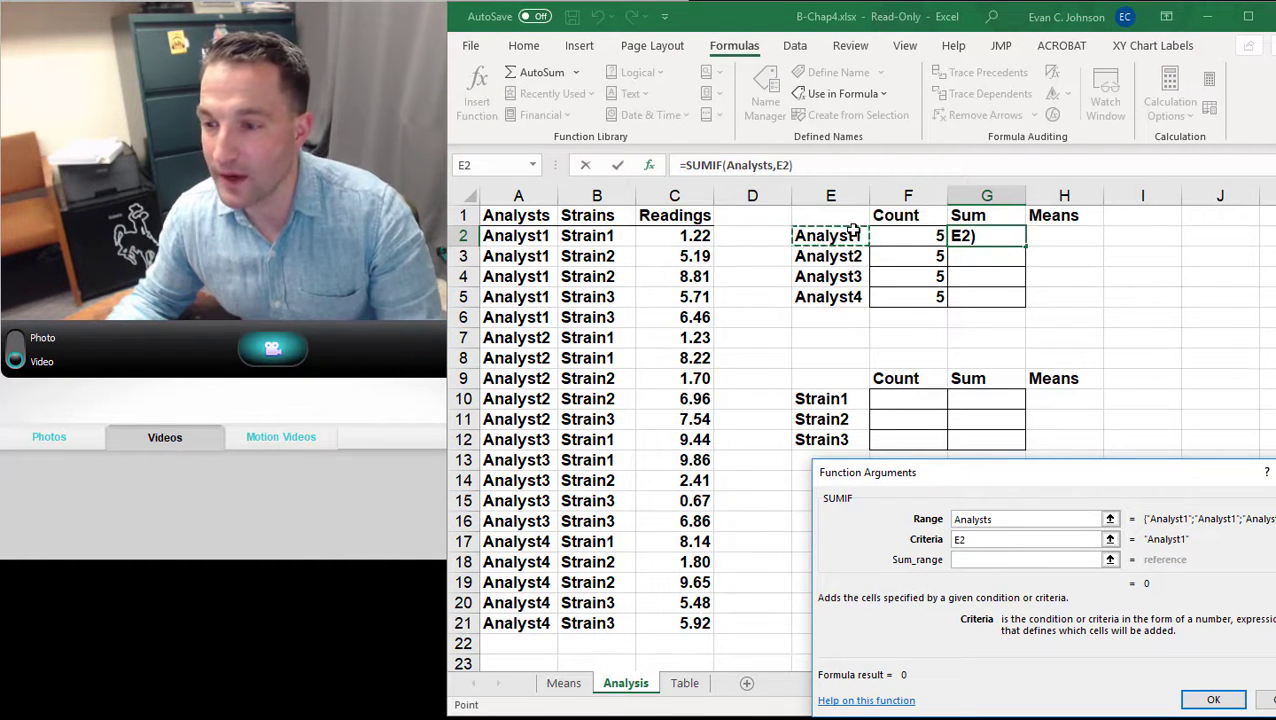
pyautogui.click(972, 562)
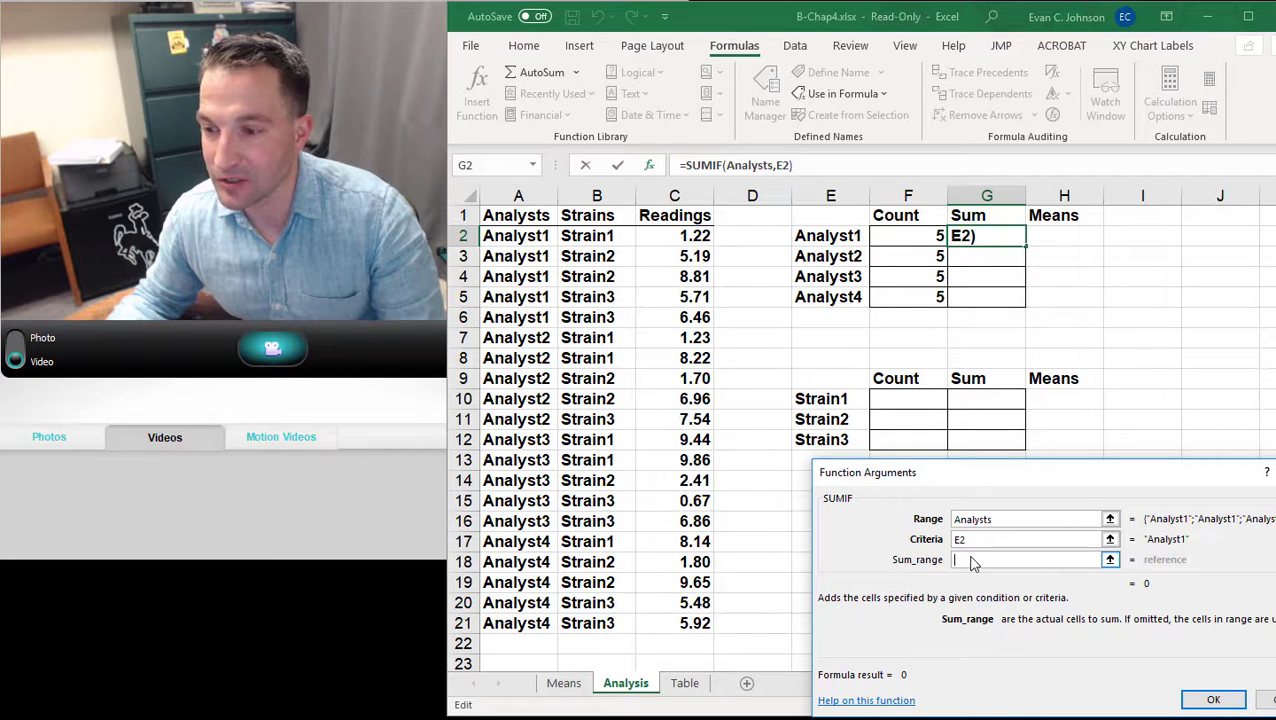
pyautogui.write('R')
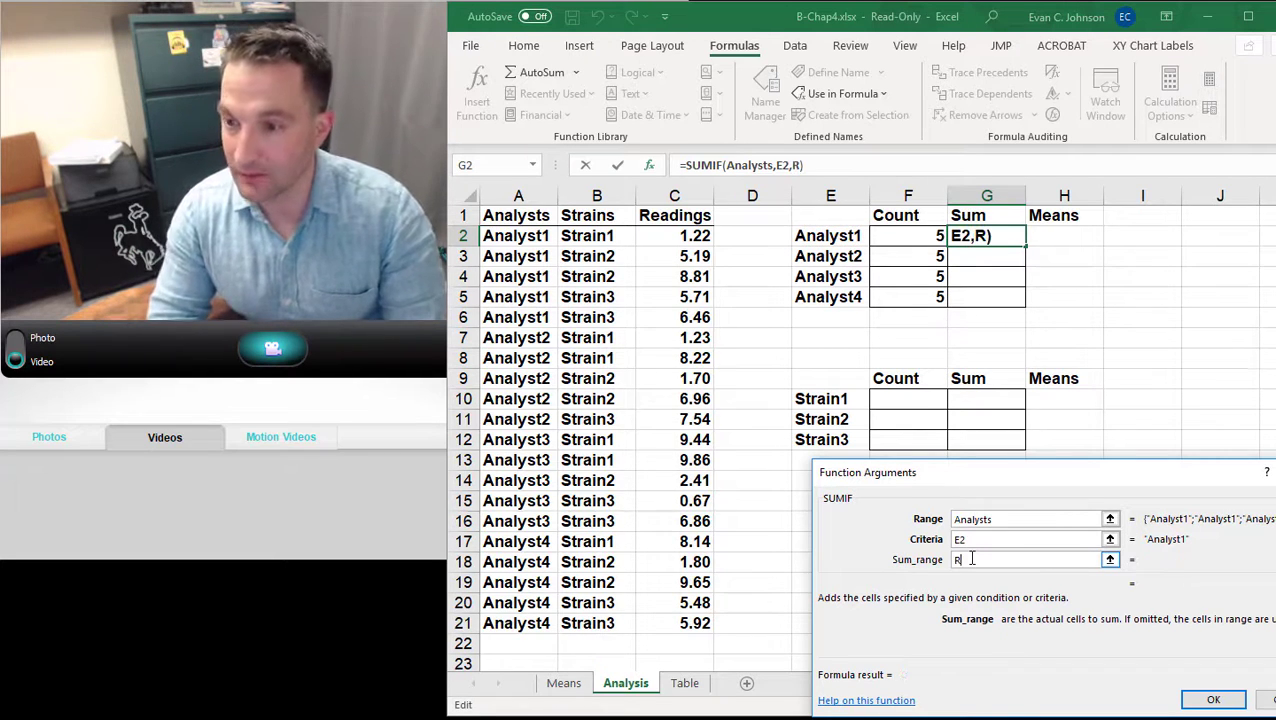
pyautogui.write('ea')
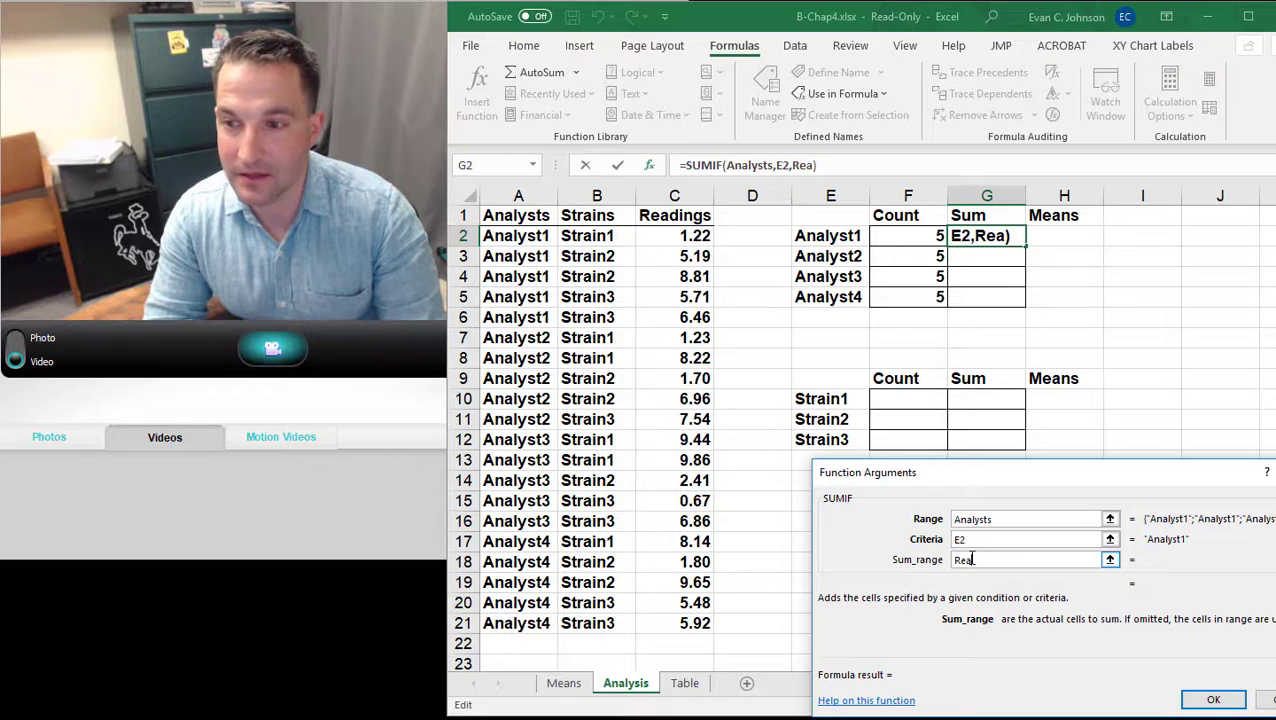
pyautogui.write('dings')
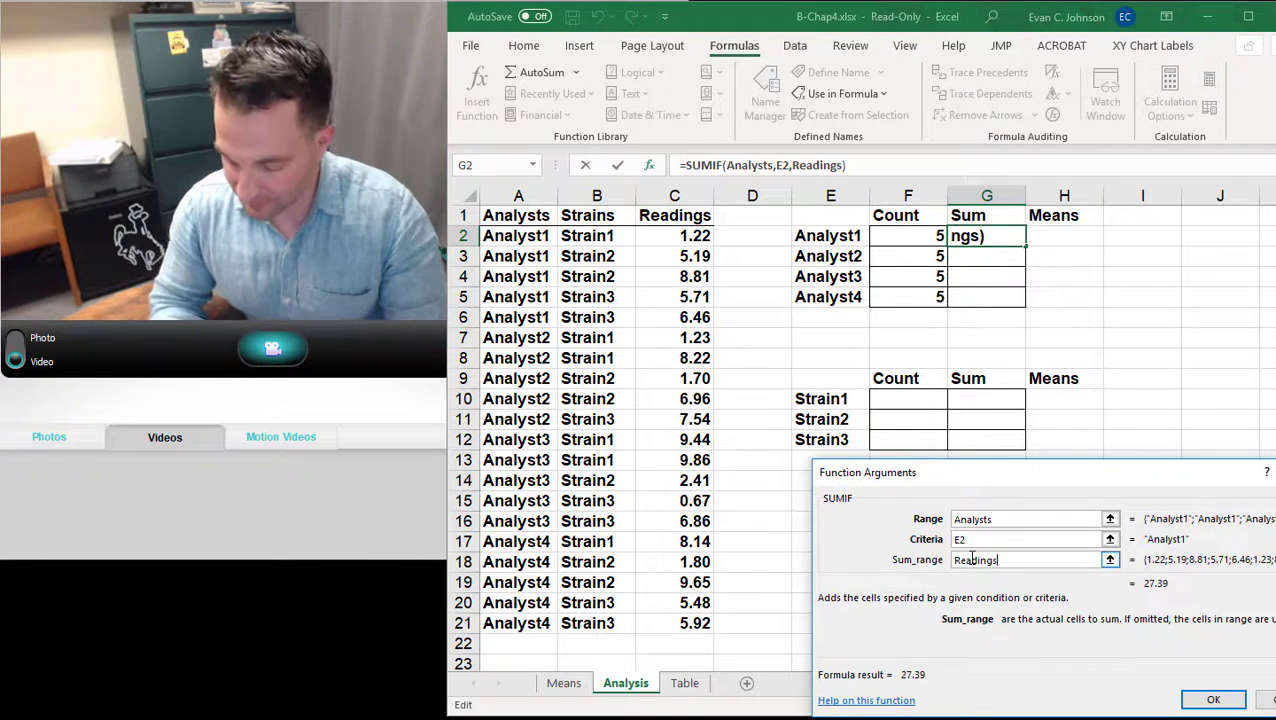
pyautogui.press('Return')
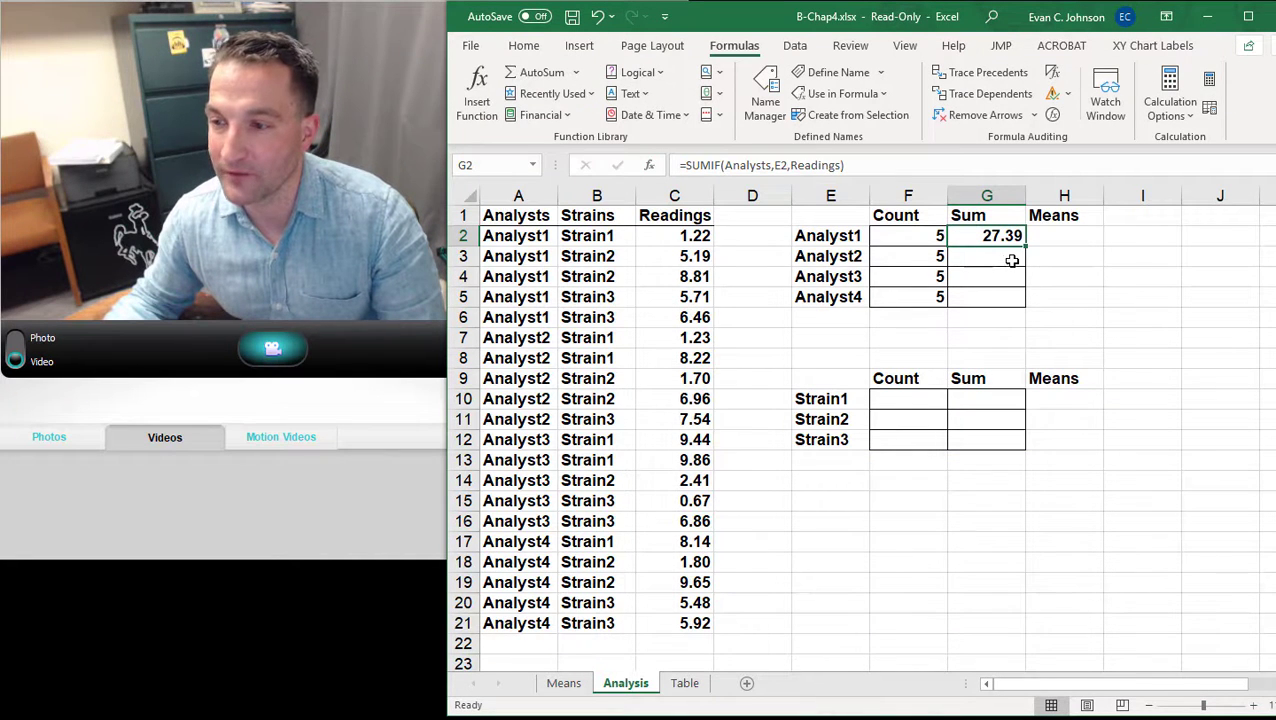
# Label cell J1 "Check Sum", sum C2:C6 in J2, and compare it with the SUMIF cell G2
pyautogui.click(1205, 214)
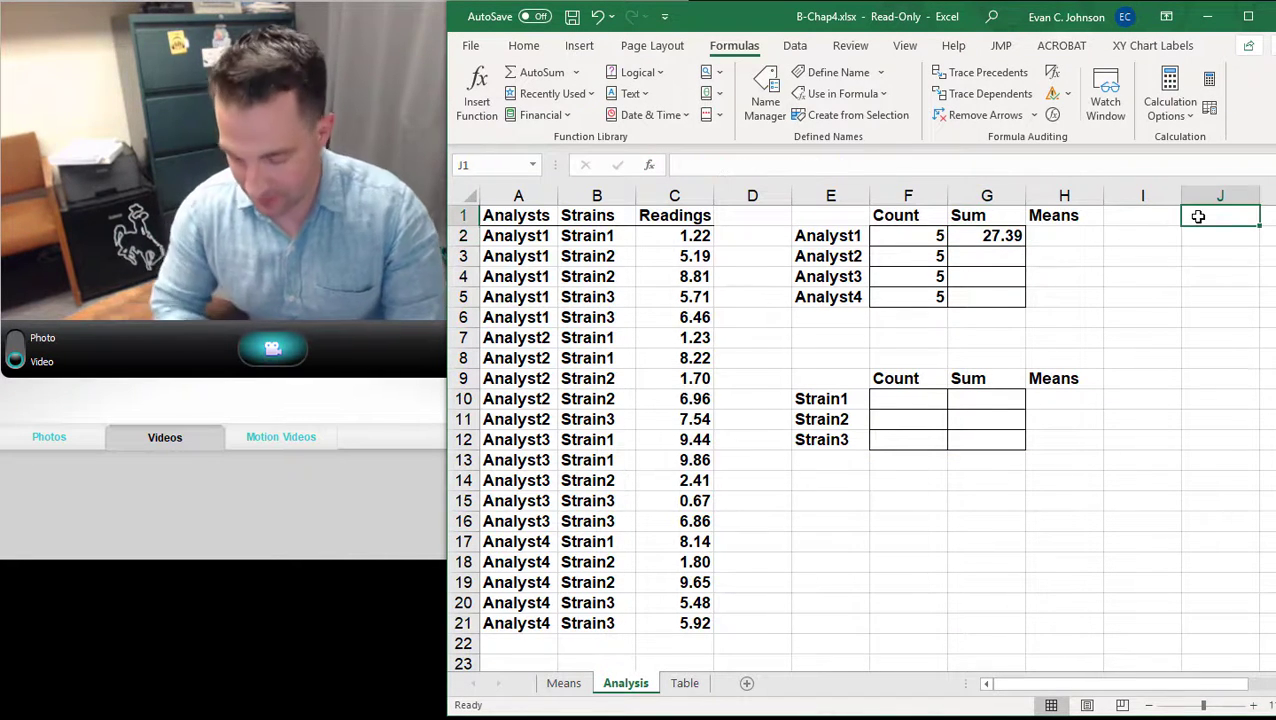
pyautogui.write('Check Sum')
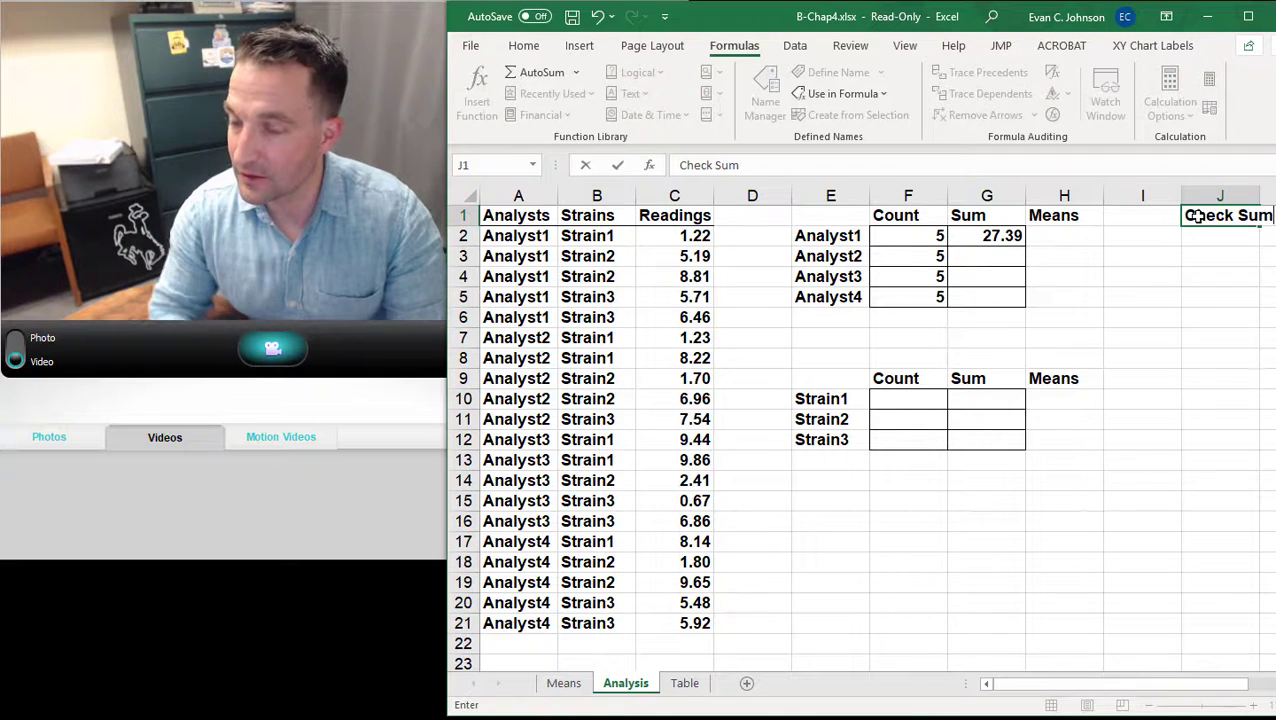
pyautogui.click(1238, 231)
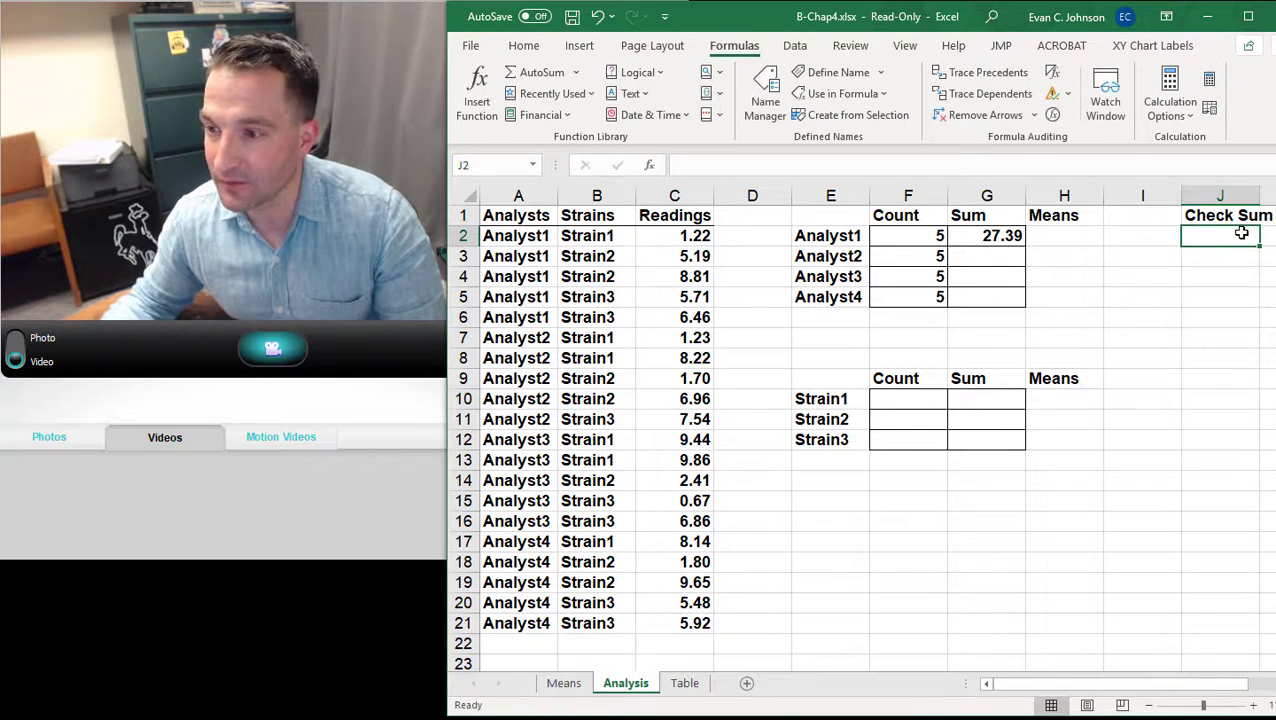
pyautogui.write('=sum(')
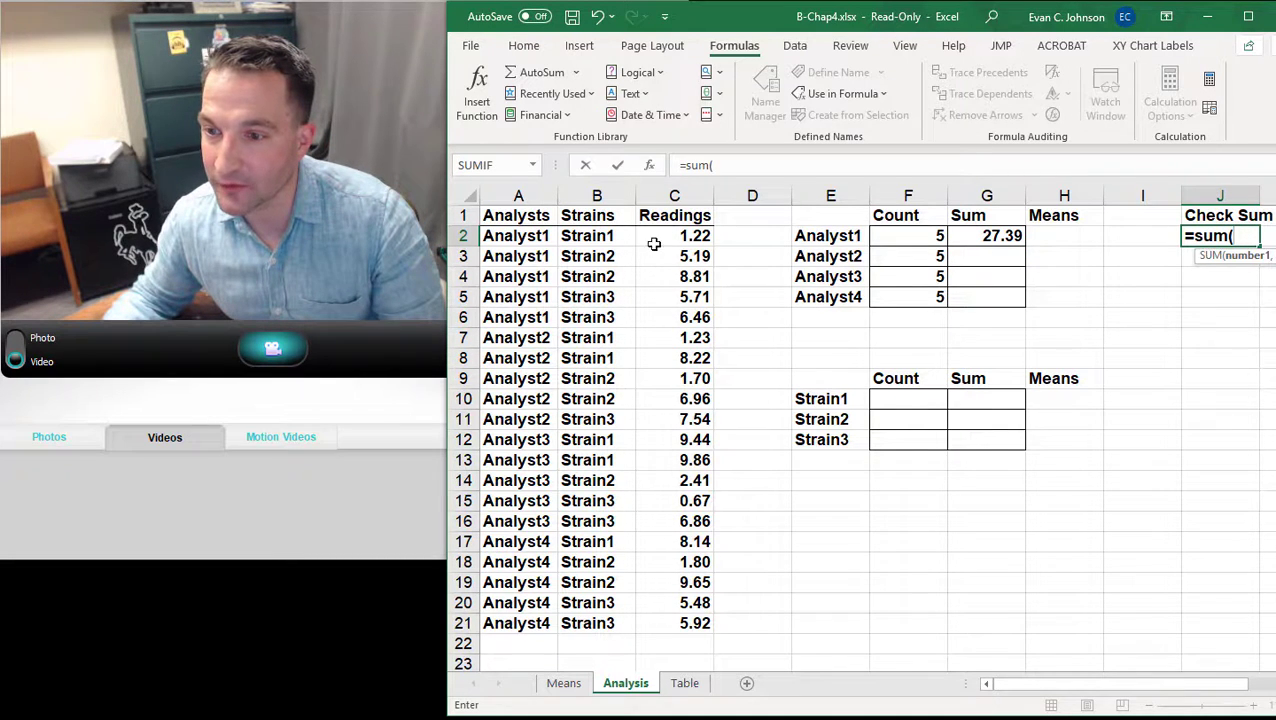
pyautogui.moveTo(664, 239); pyautogui.dragTo(671, 316)
pyautogui.press('Return')
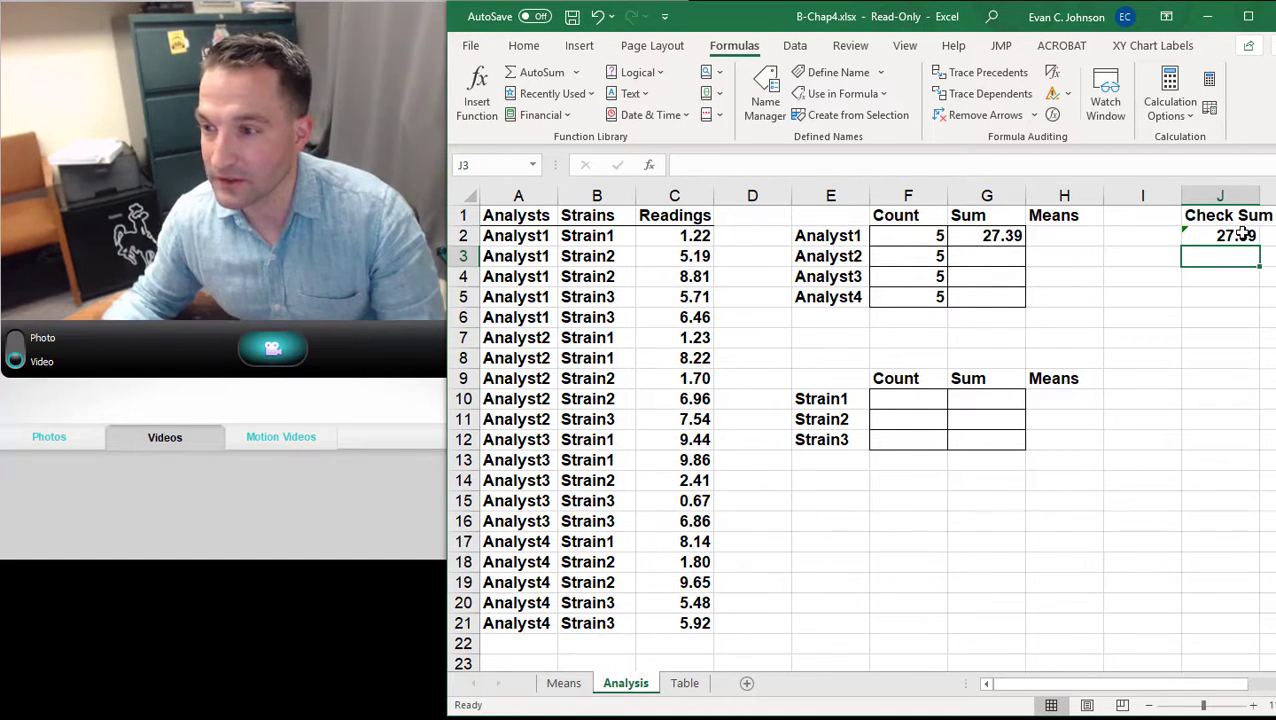
pyautogui.click(1019, 236)
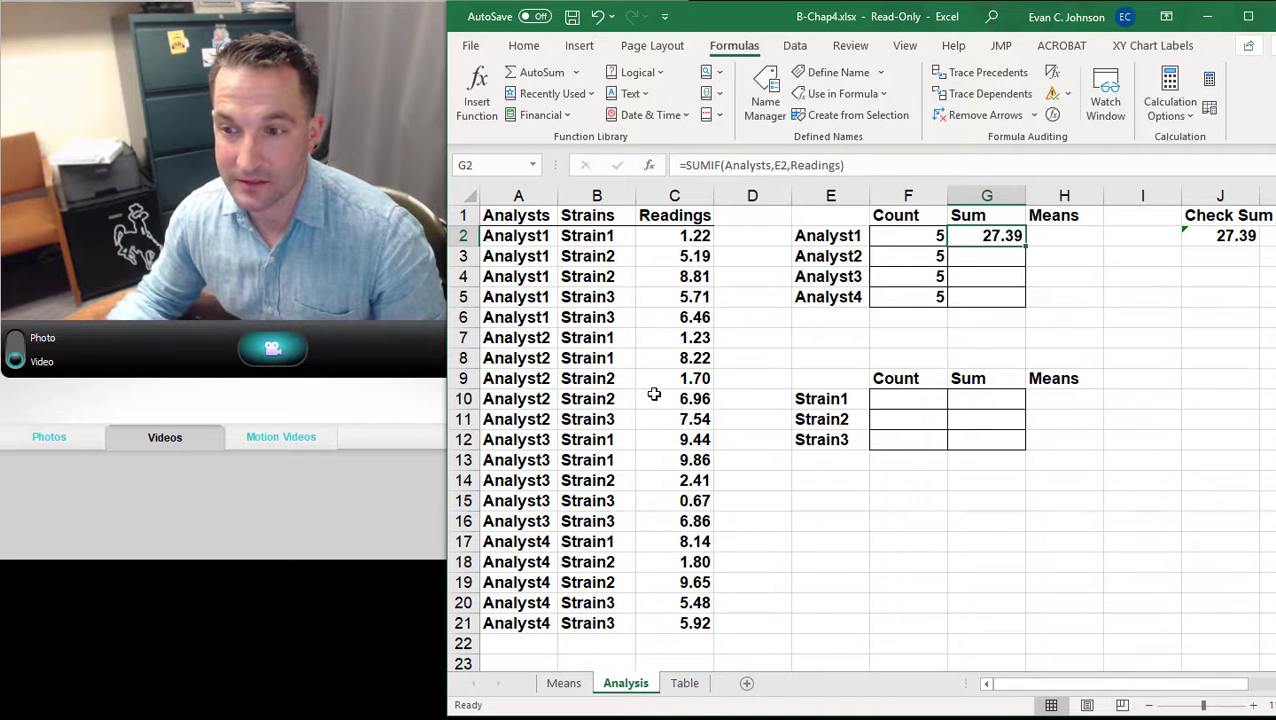
# Fill the SUMIF formula from G2 down through G5
pyautogui.click(998, 257)
pyautogui.click(1001, 235)
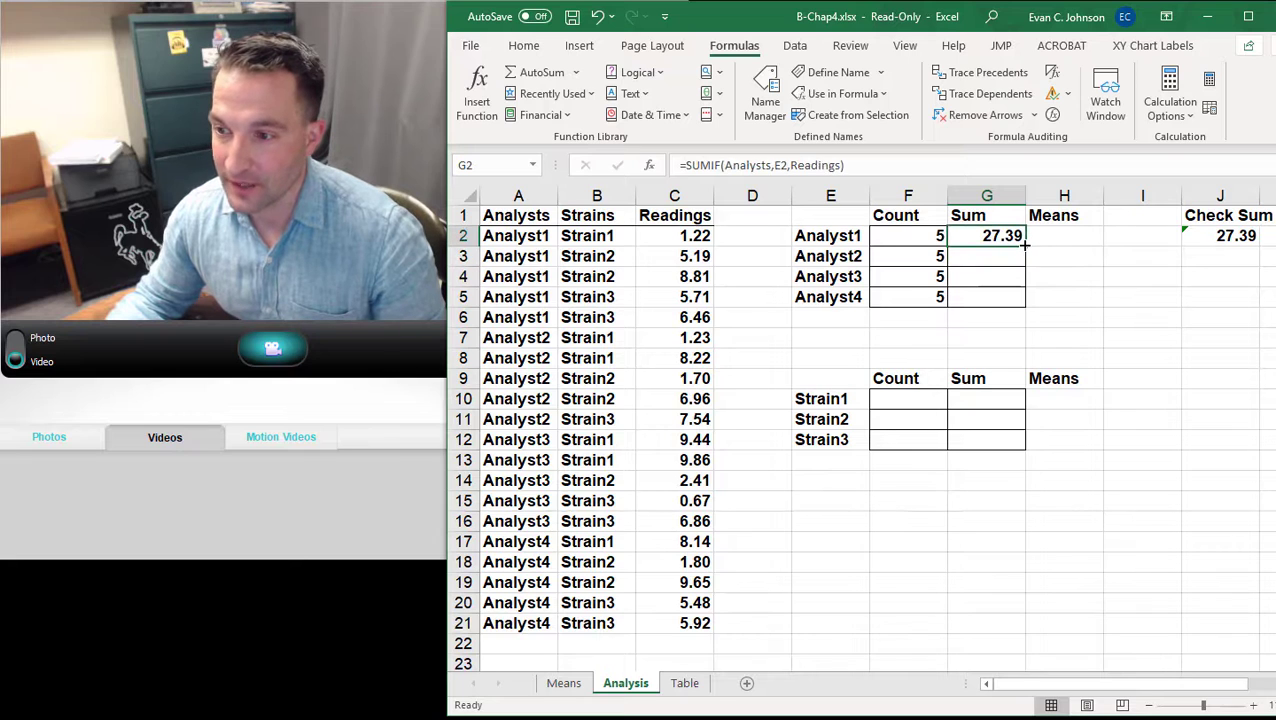
pyautogui.moveTo(1025, 244); pyautogui.dragTo(1030, 312)
pyautogui.click(1010, 235)
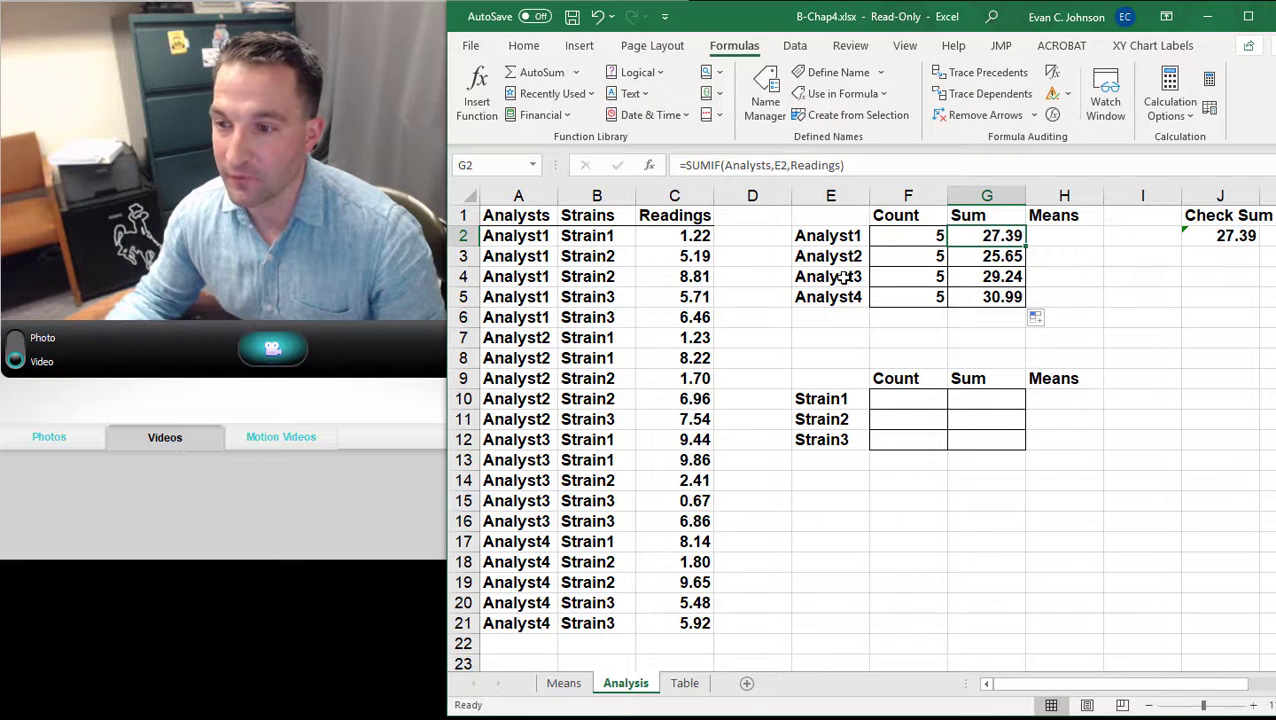
# Sum the Analyst4 readings C17:C21 in cell J5 as a check on the SUMIF result in G5
pyautogui.click(993, 294)
pyautogui.click(1206, 300)
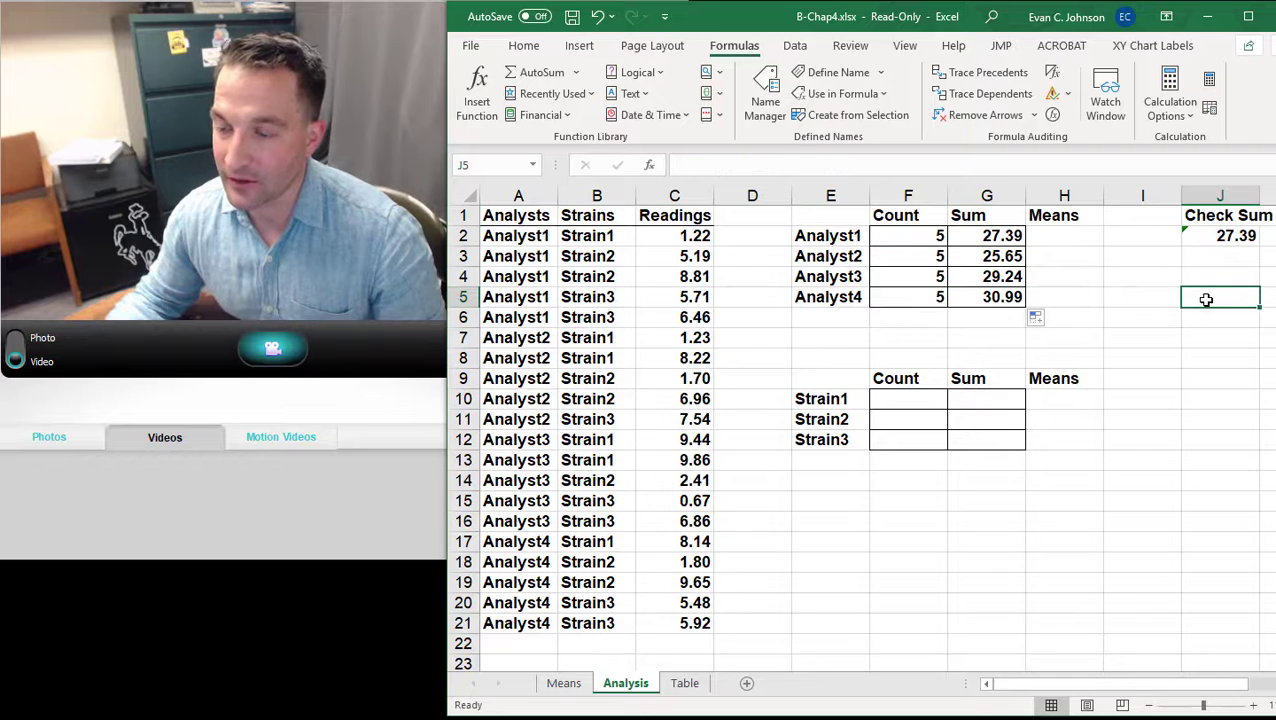
pyautogui.write('=')
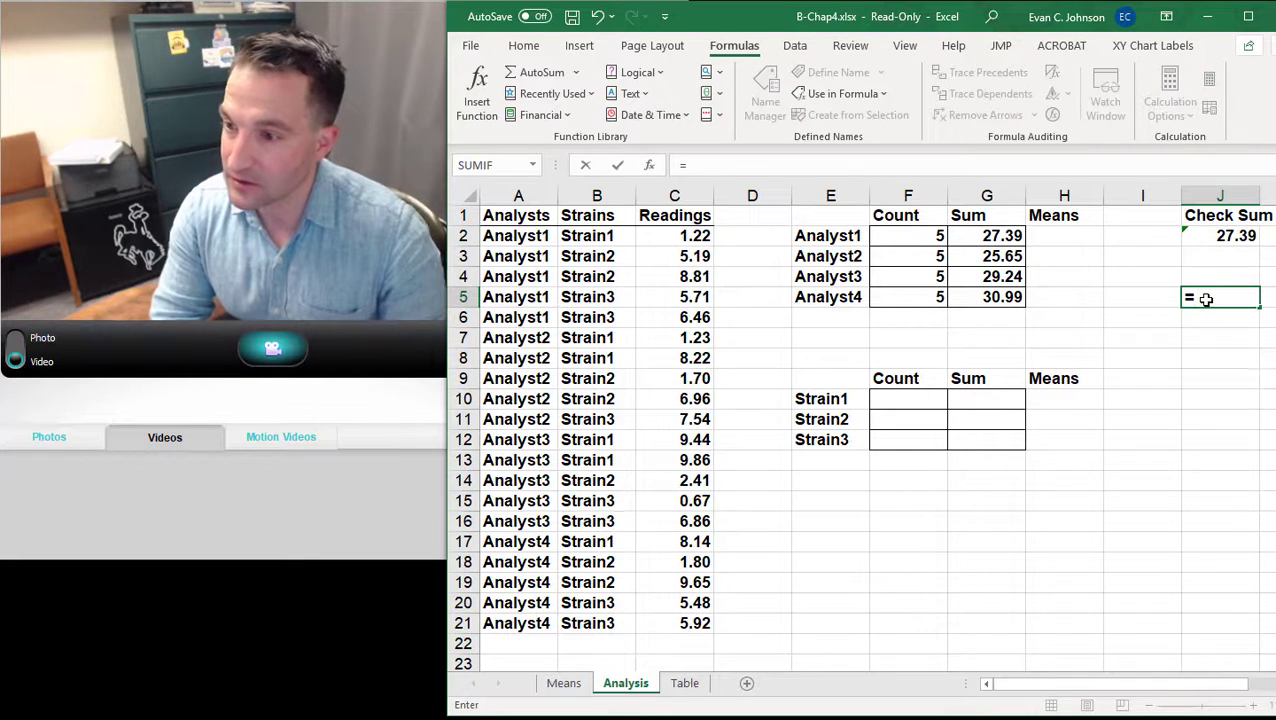
pyautogui.write('sum(')
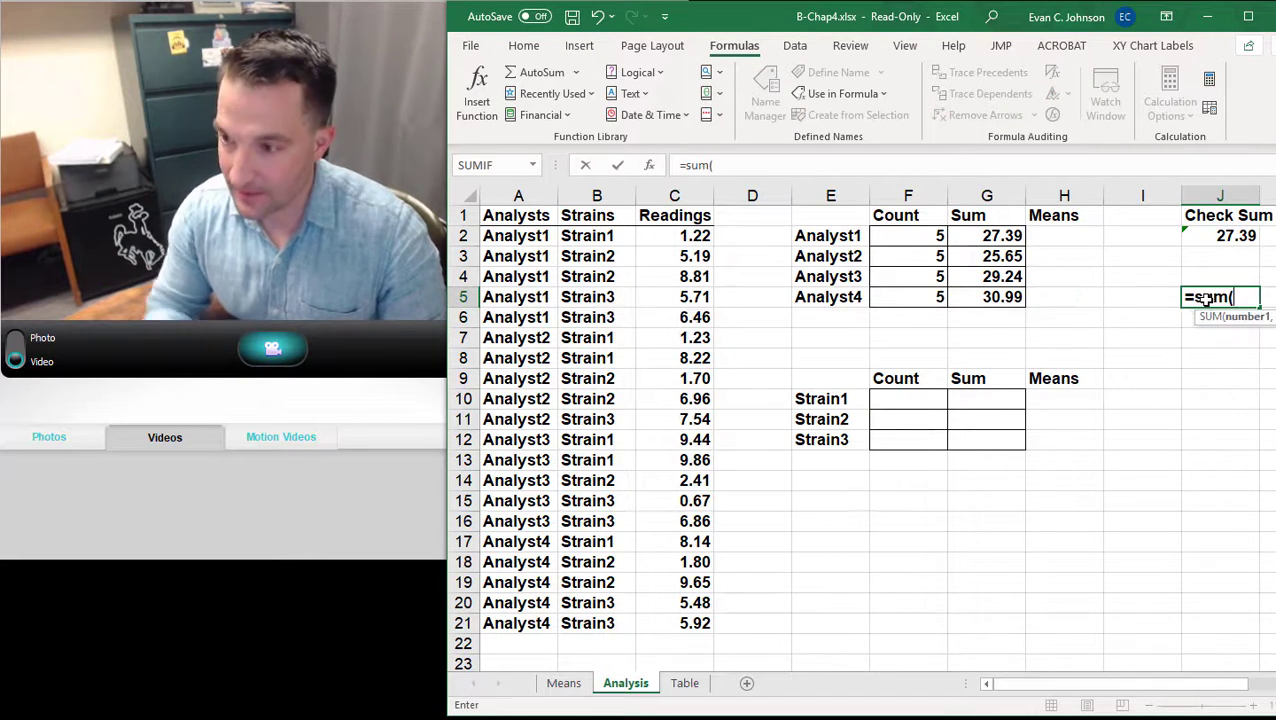
pyautogui.click(680, 562)
pyautogui.moveTo(680, 541); pyautogui.dragTo(681, 622)
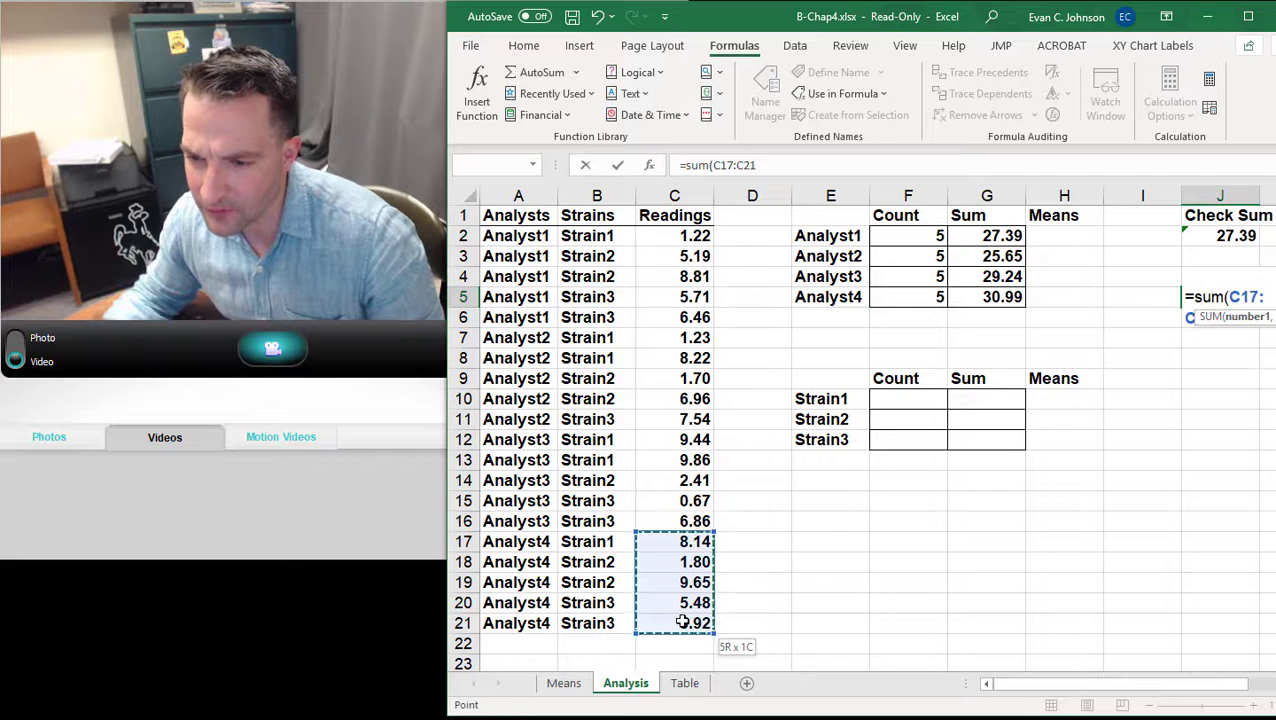
pyautogui.press('Return')
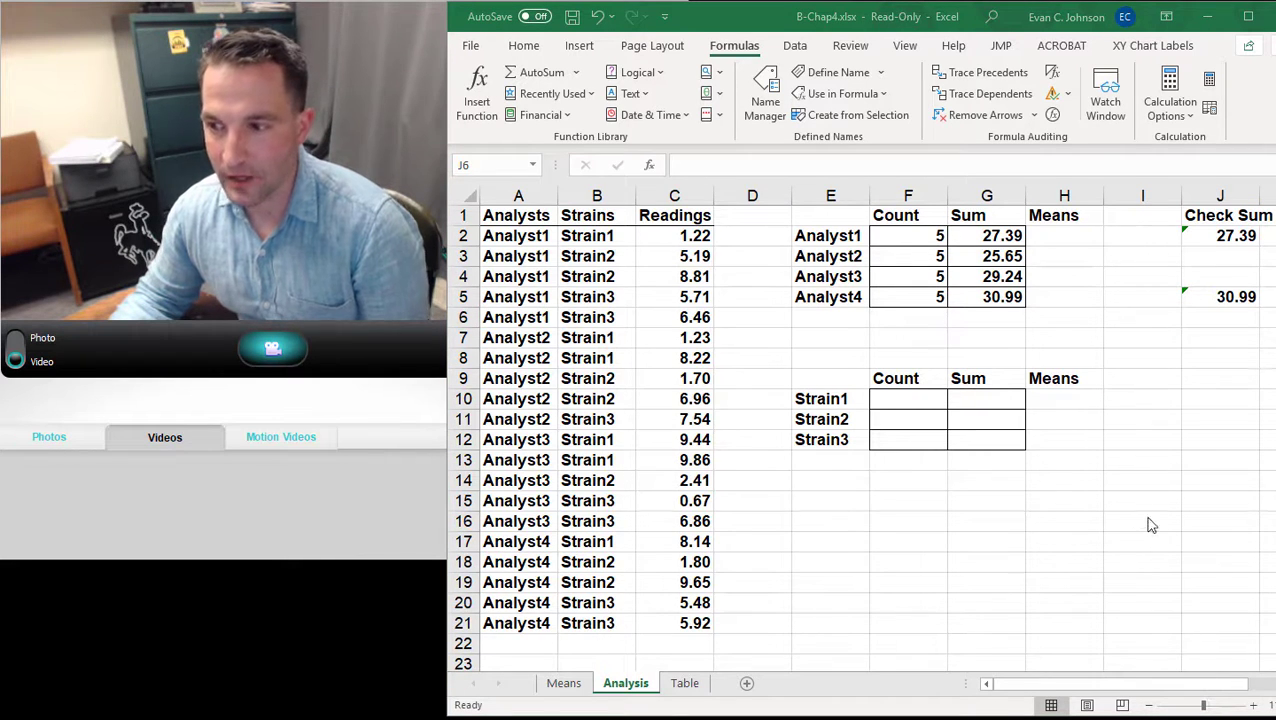
# Calculate the Analyst1 mean in H2 with =G2/F2 and fill the formula down through H5
pyautogui.click(1062, 242)
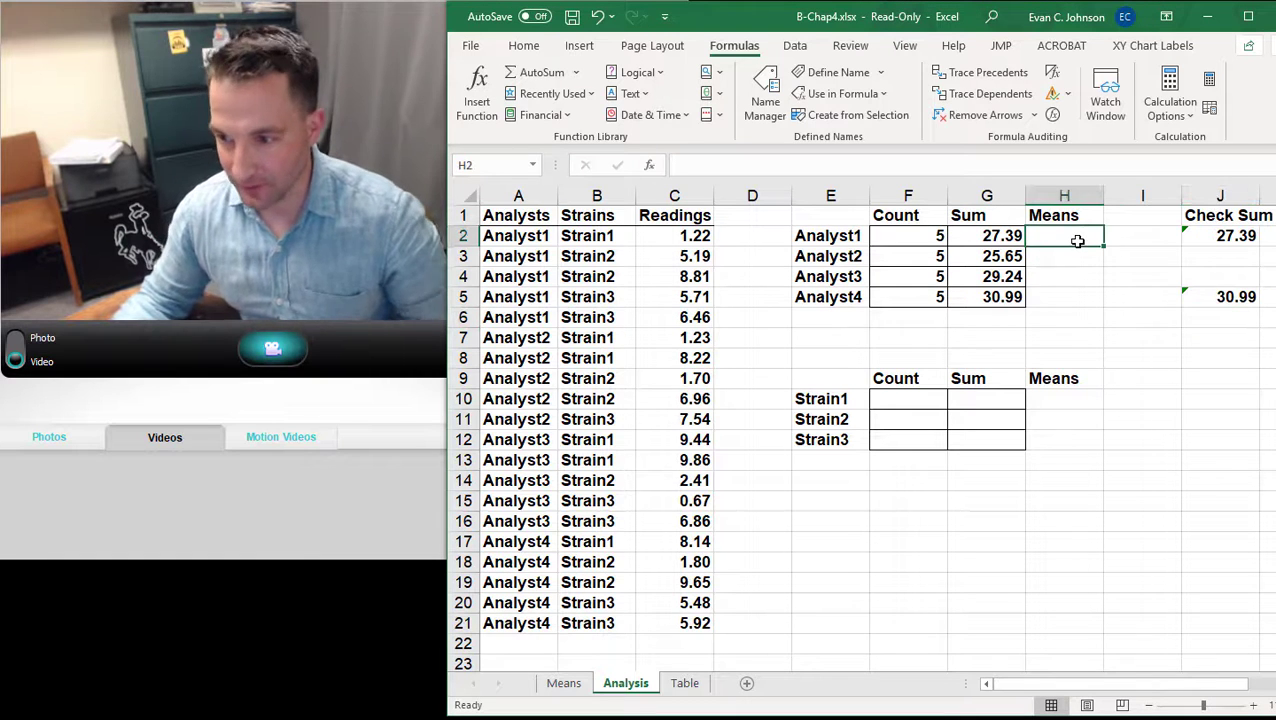
pyautogui.write('=')
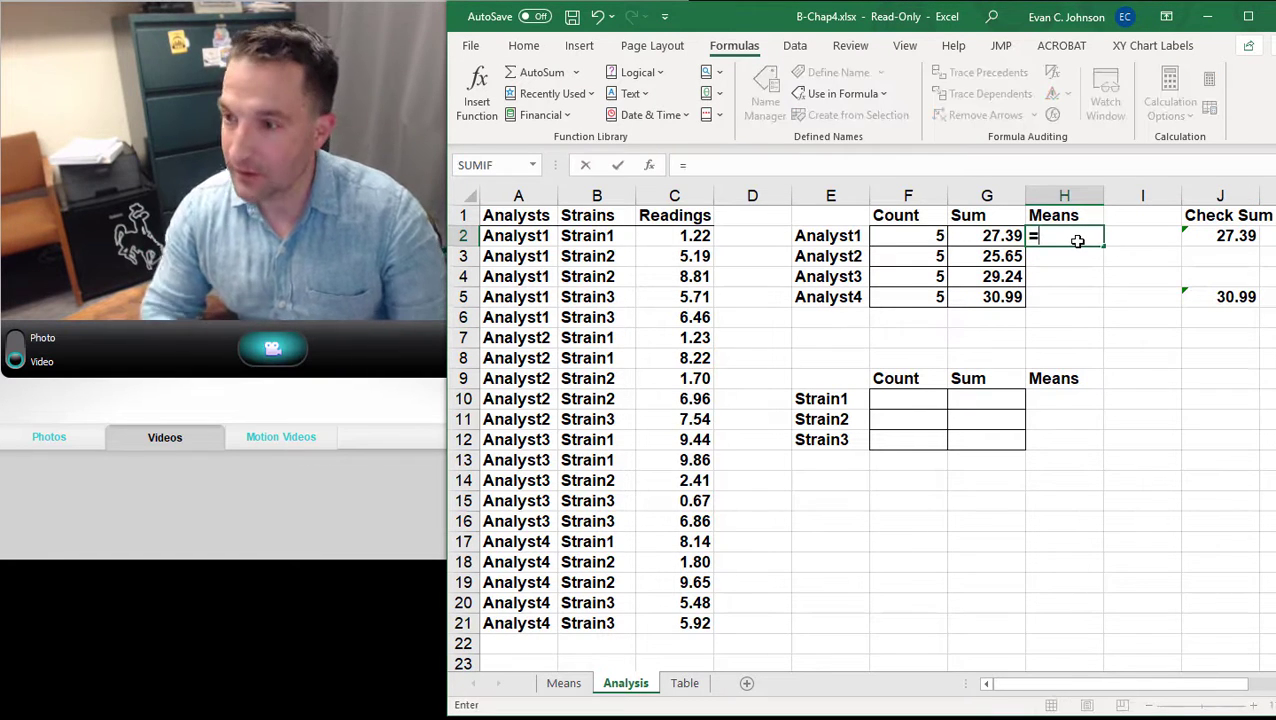
pyautogui.click(1012, 235)
pyautogui.write('/')
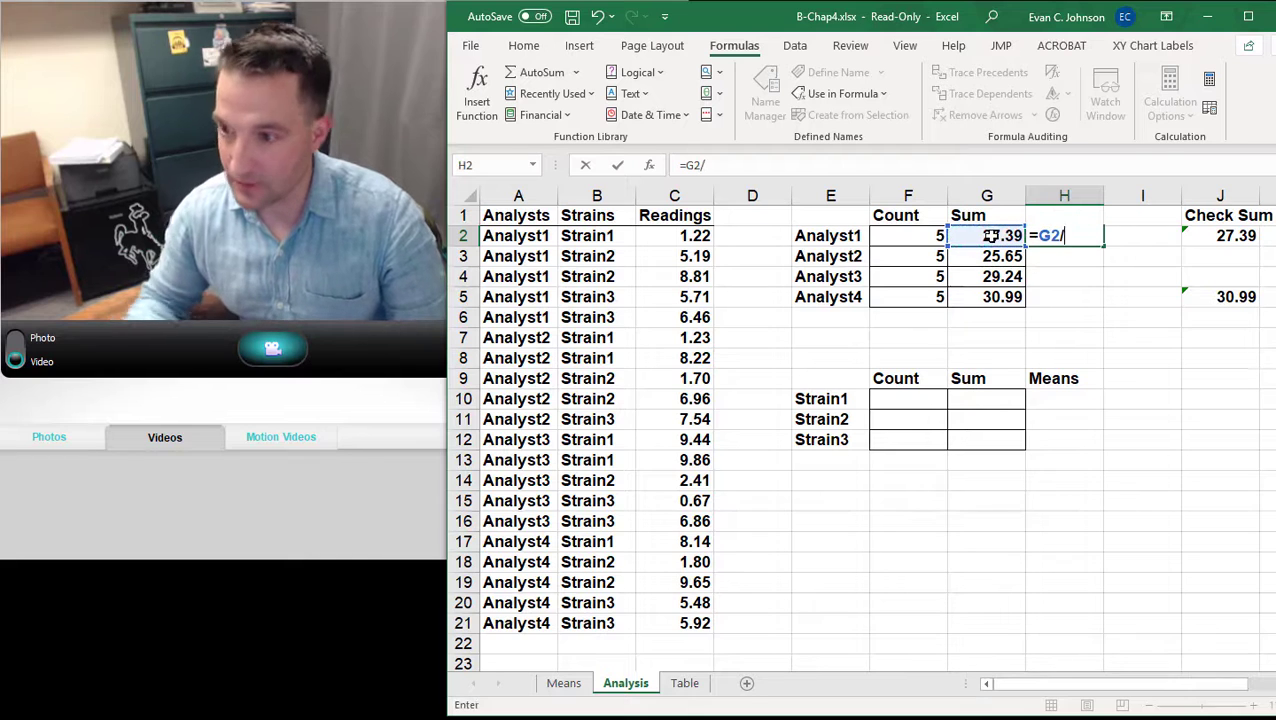
pyautogui.click(914, 239)
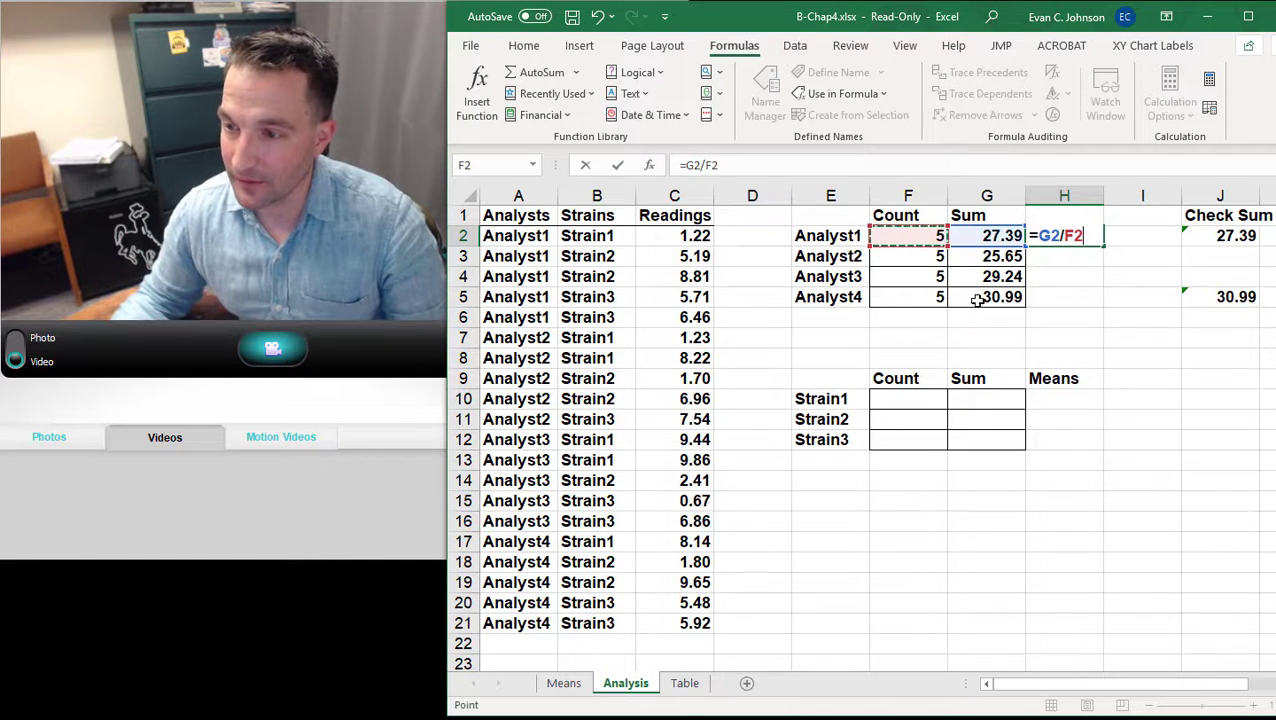
pyautogui.press('Return')
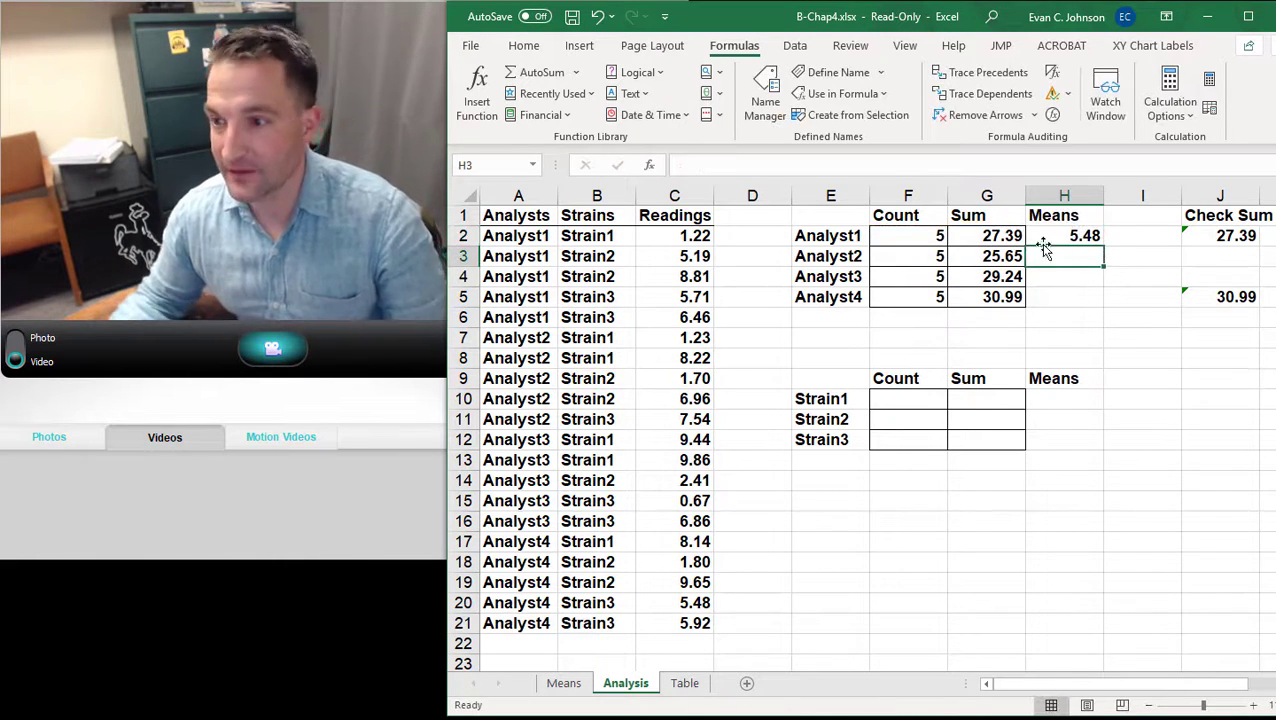
pyautogui.click(1062, 236)
pyautogui.moveTo(1104, 245); pyautogui.dragTo(1102, 305)
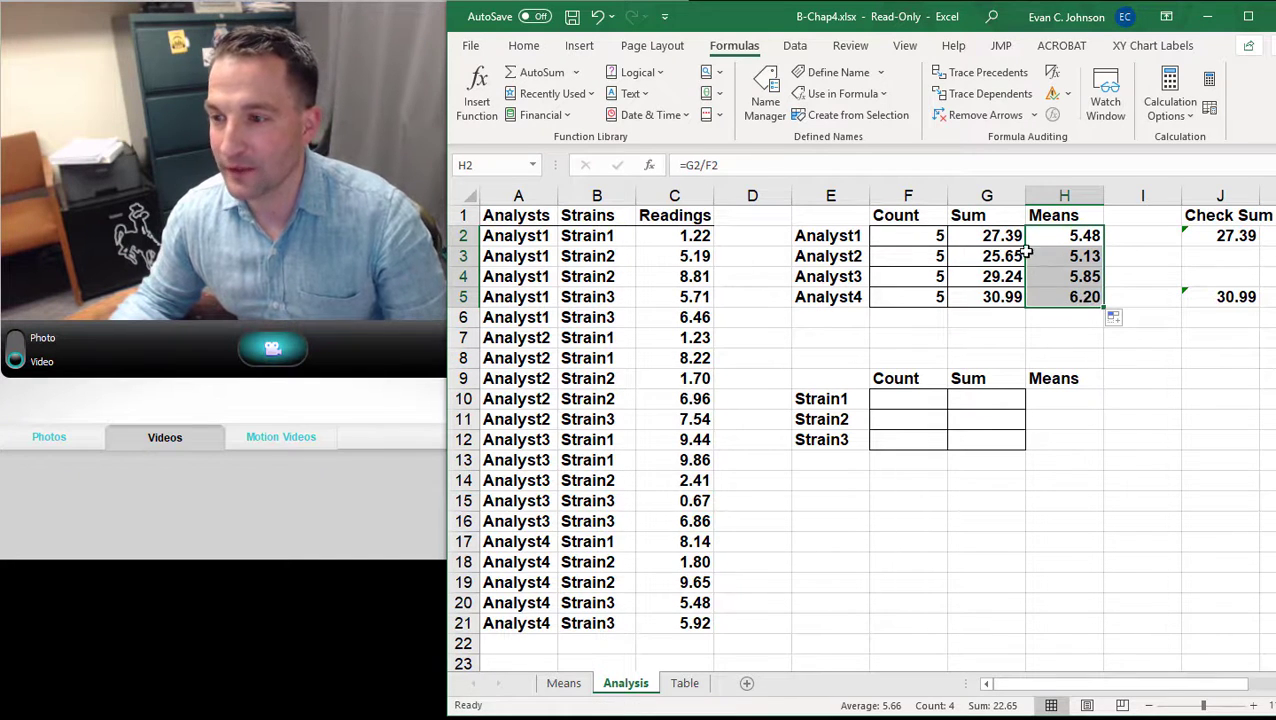
pyautogui.click(935, 299)
# Search the function list for averageif and insert an AVERAGEIF function in cell H10
pyautogui.click(920, 396)
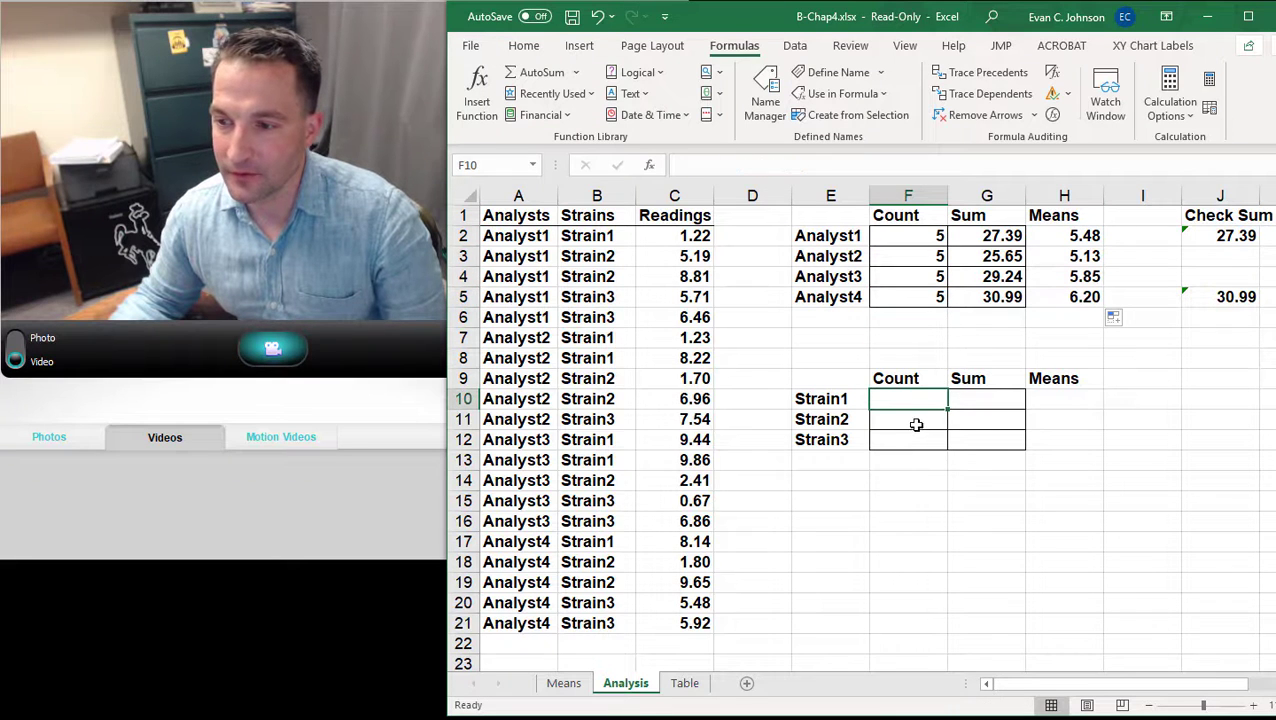
pyautogui.click(1092, 399)
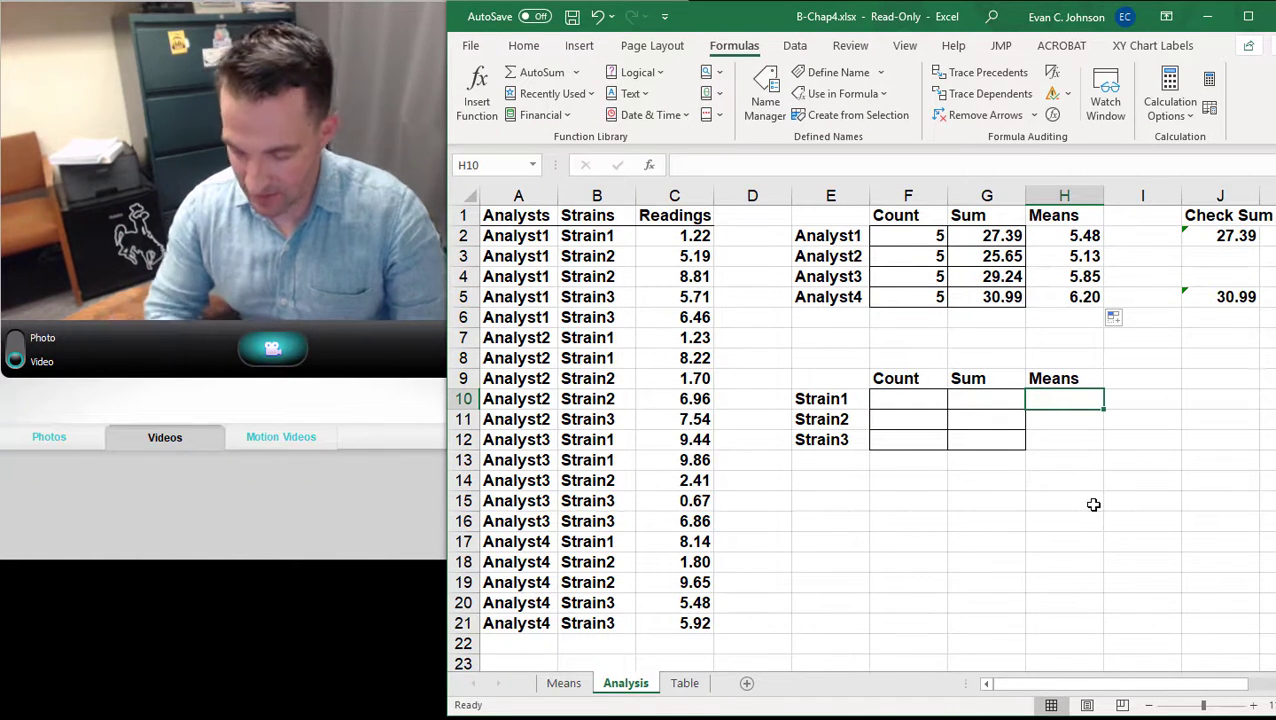
pyautogui.write('=')
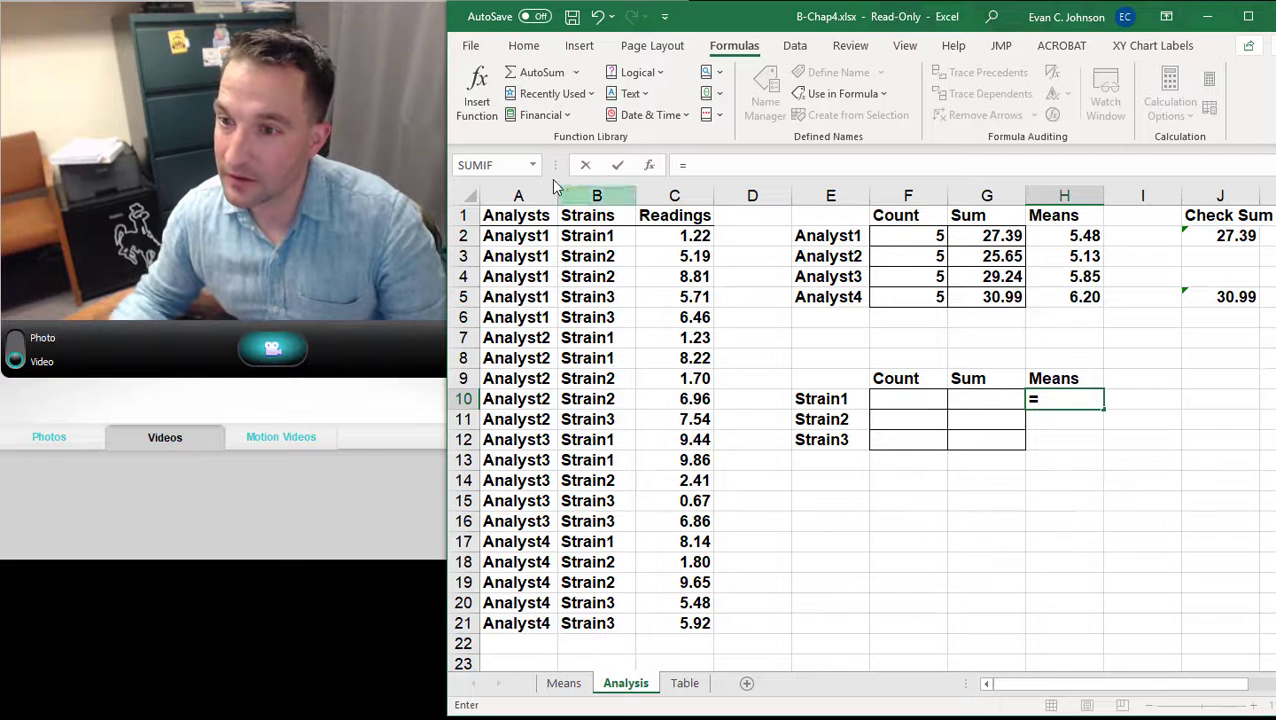
pyautogui.click(650, 166)
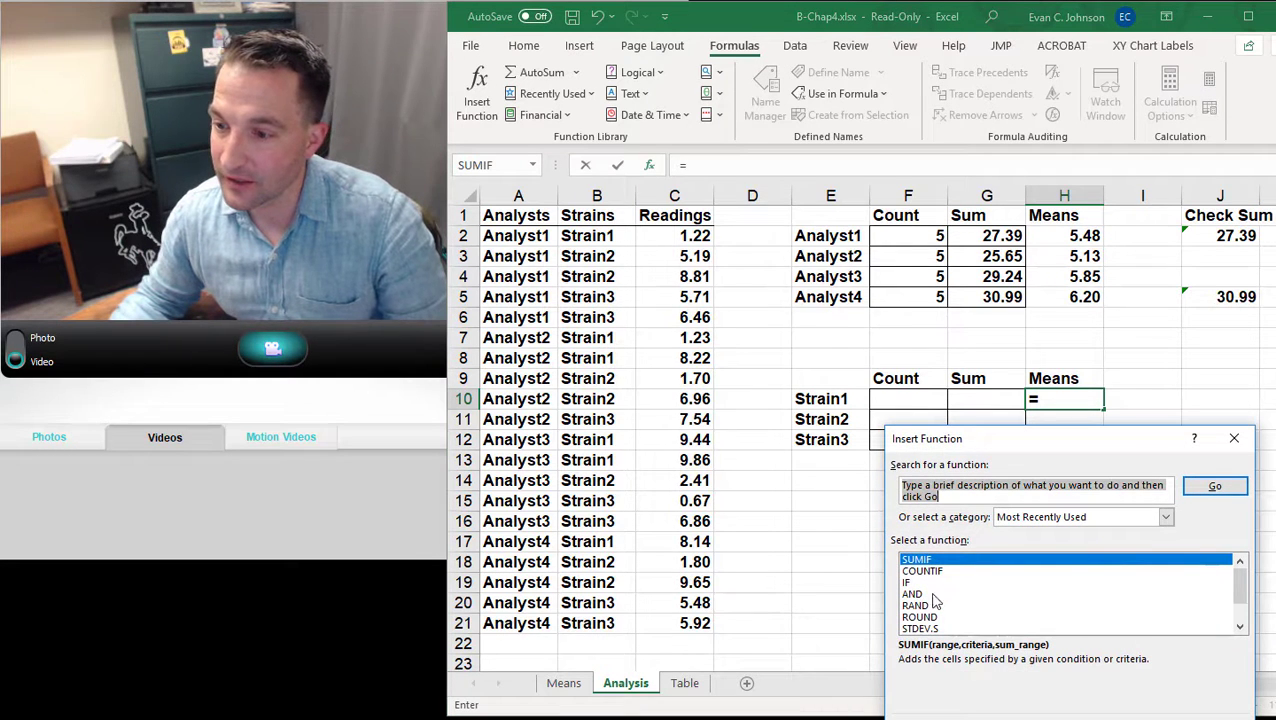
pyautogui.write('averageif')
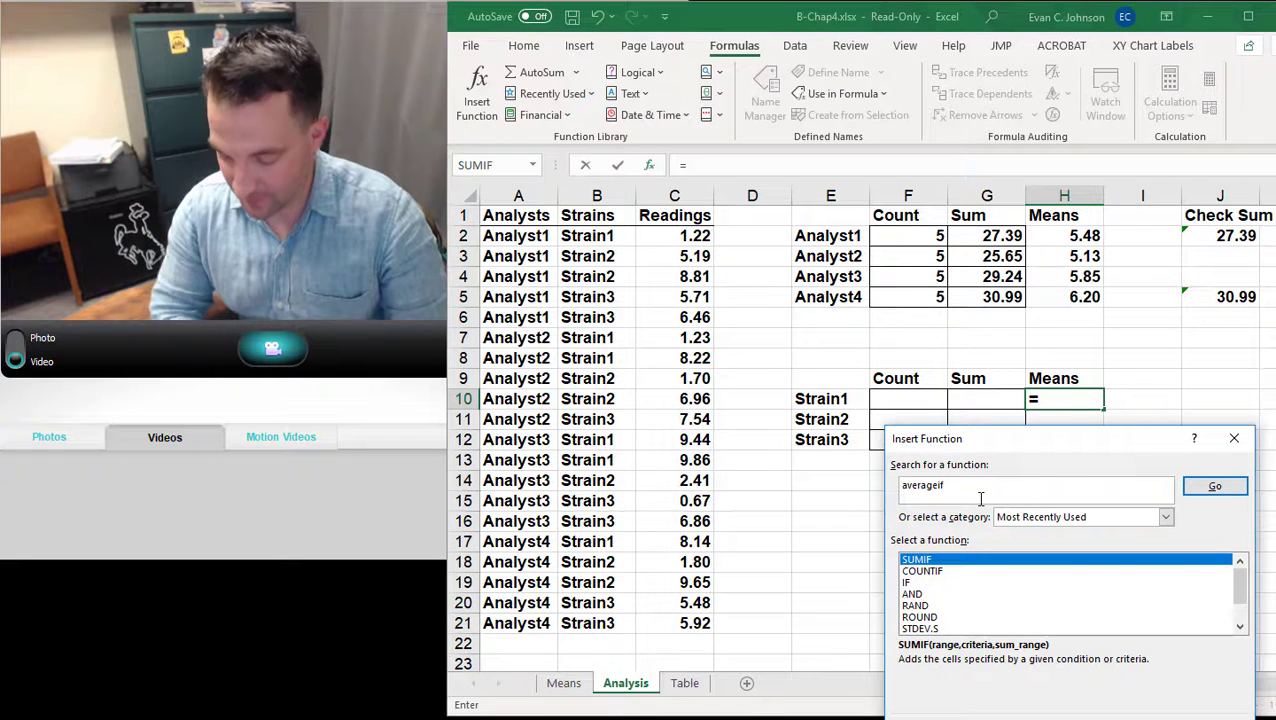
pyautogui.press('Return')
pyautogui.doubleClick(950, 562)
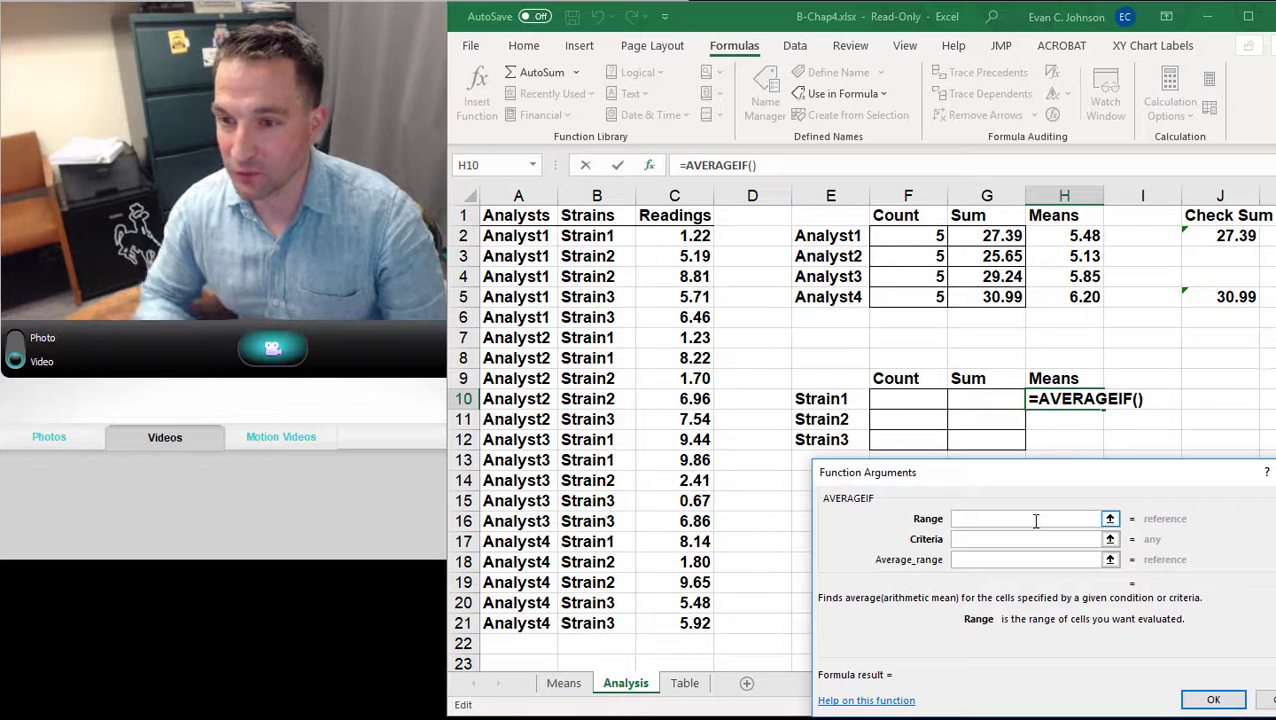
# Set the AVERAGEIF range to Analysts and its criteria to cell E10
pyautogui.write('Analysts')
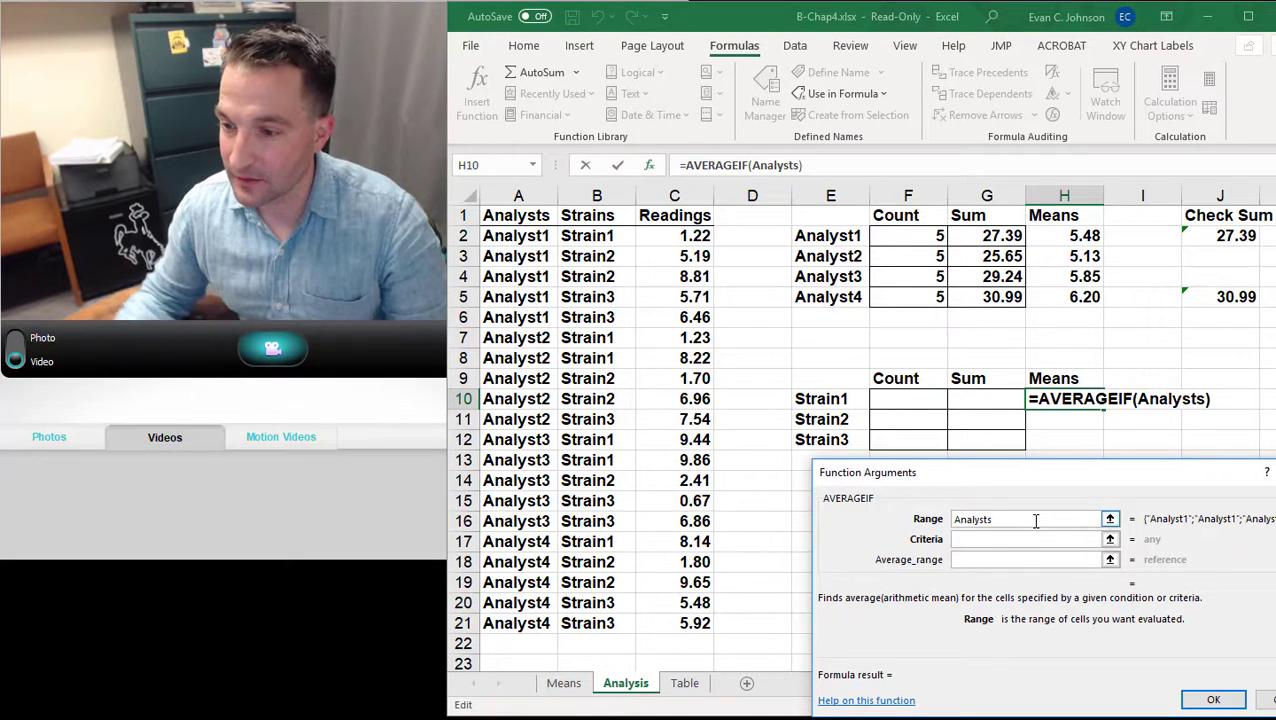
pyautogui.click(1040, 540)
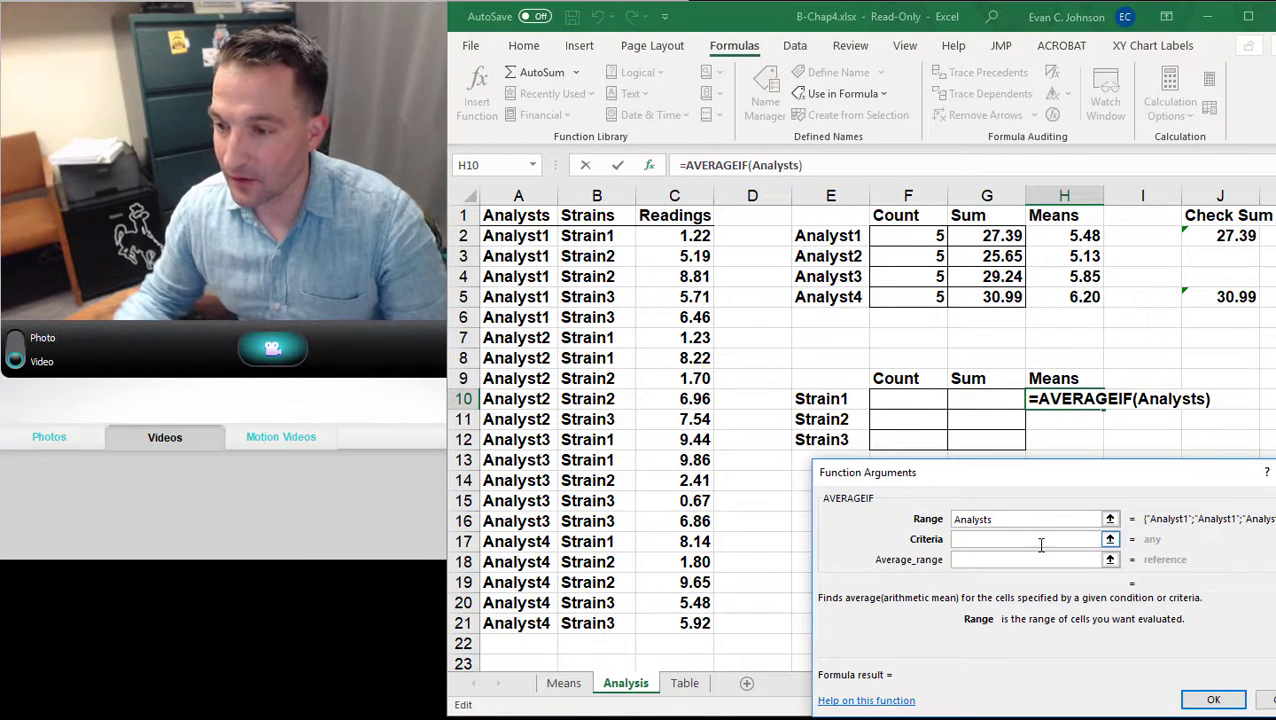
pyautogui.click(845, 398)
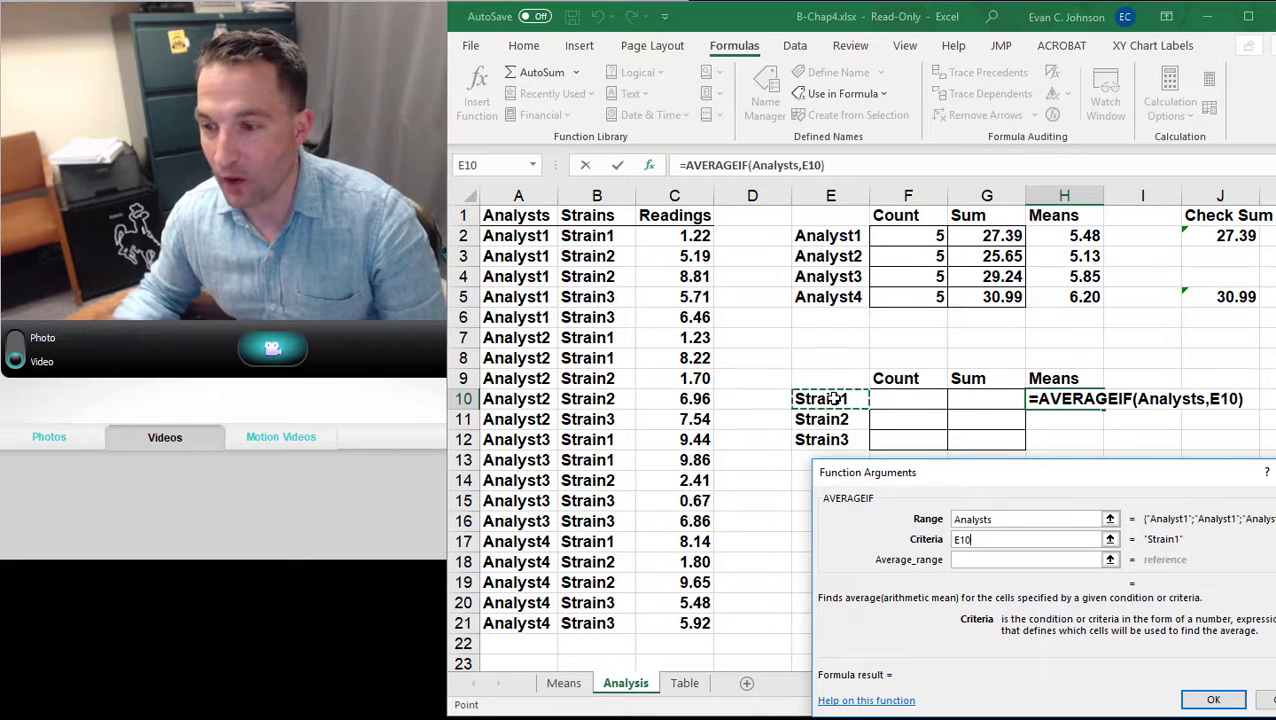
# Change the AVERAGEIF range argument to Strains
pyautogui.click(1005, 519)
pyautogui.press('BackSpace')
pyautogui.press('BackSpace')
pyautogui.press('BackSpace')
pyautogui.press('BackSpace')
pyautogui.press('BackSpace')
pyautogui.press('BackSpace')
pyautogui.press('BackSpace')
pyautogui.press('BackSpace')
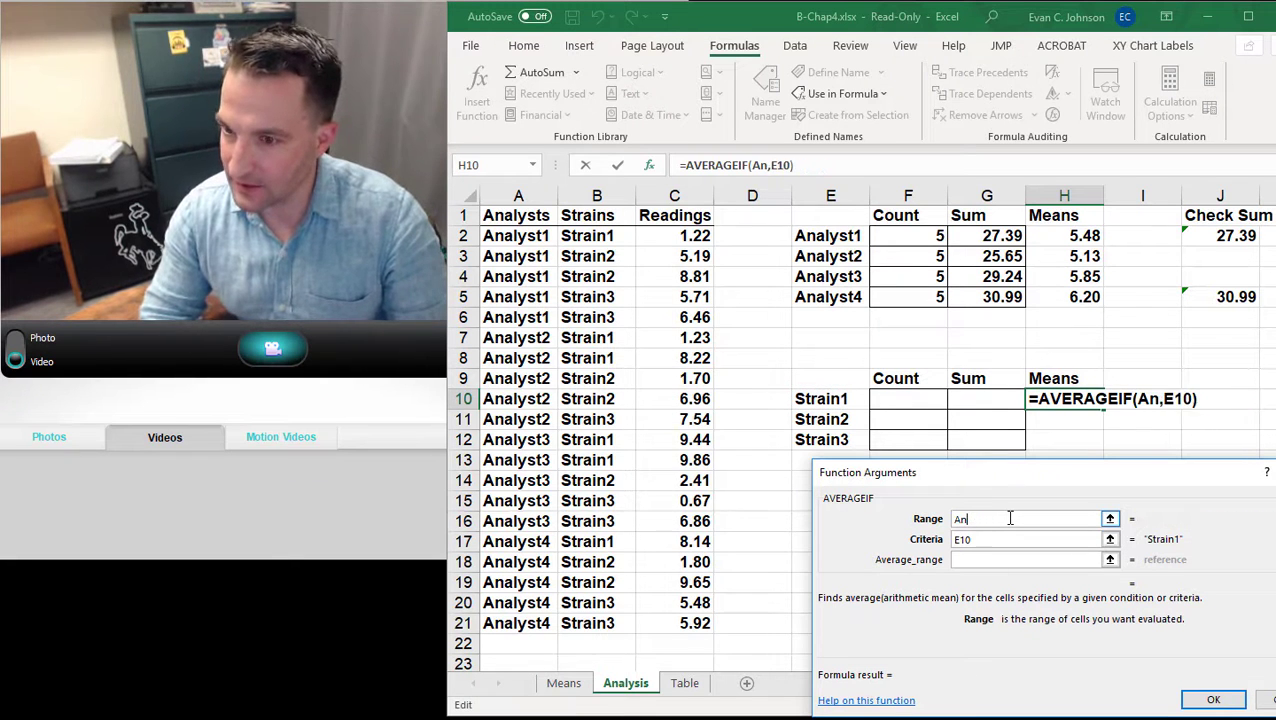
pyautogui.write('Strains')
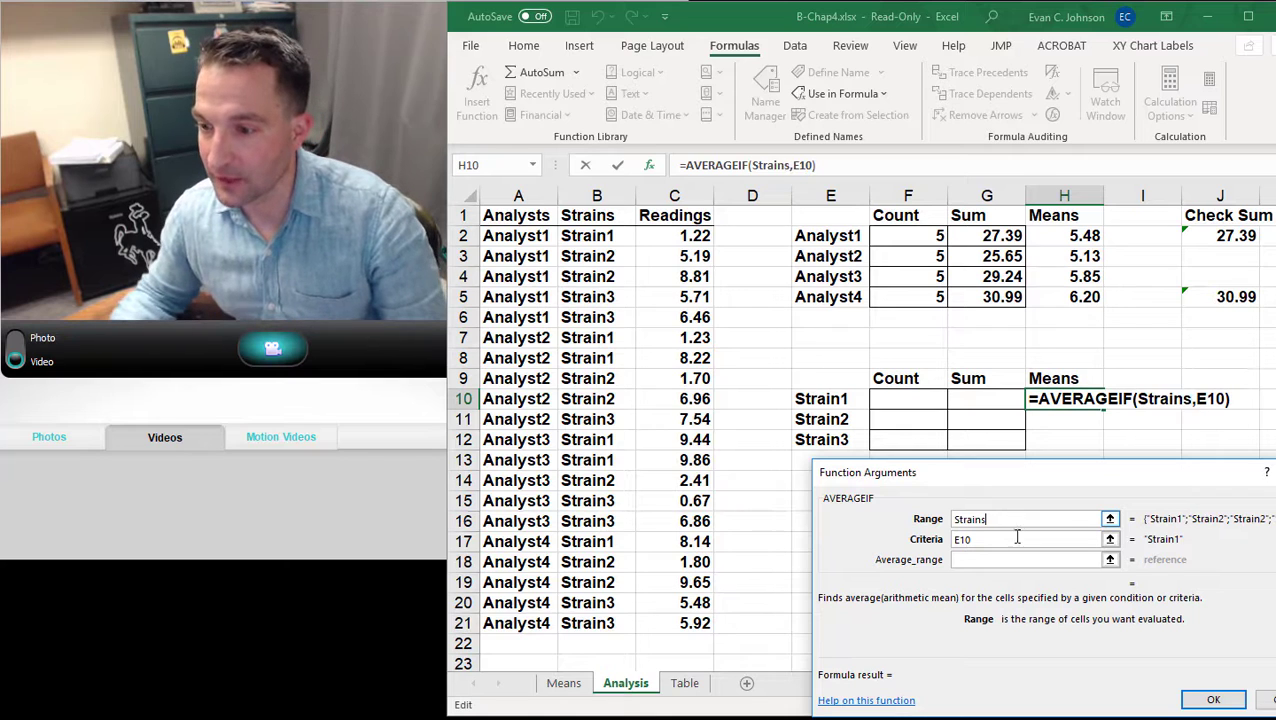
# Complete the AVERAGEIF function with average range Readings and fill it from H10 down through H12
pyautogui.click(1016, 539)
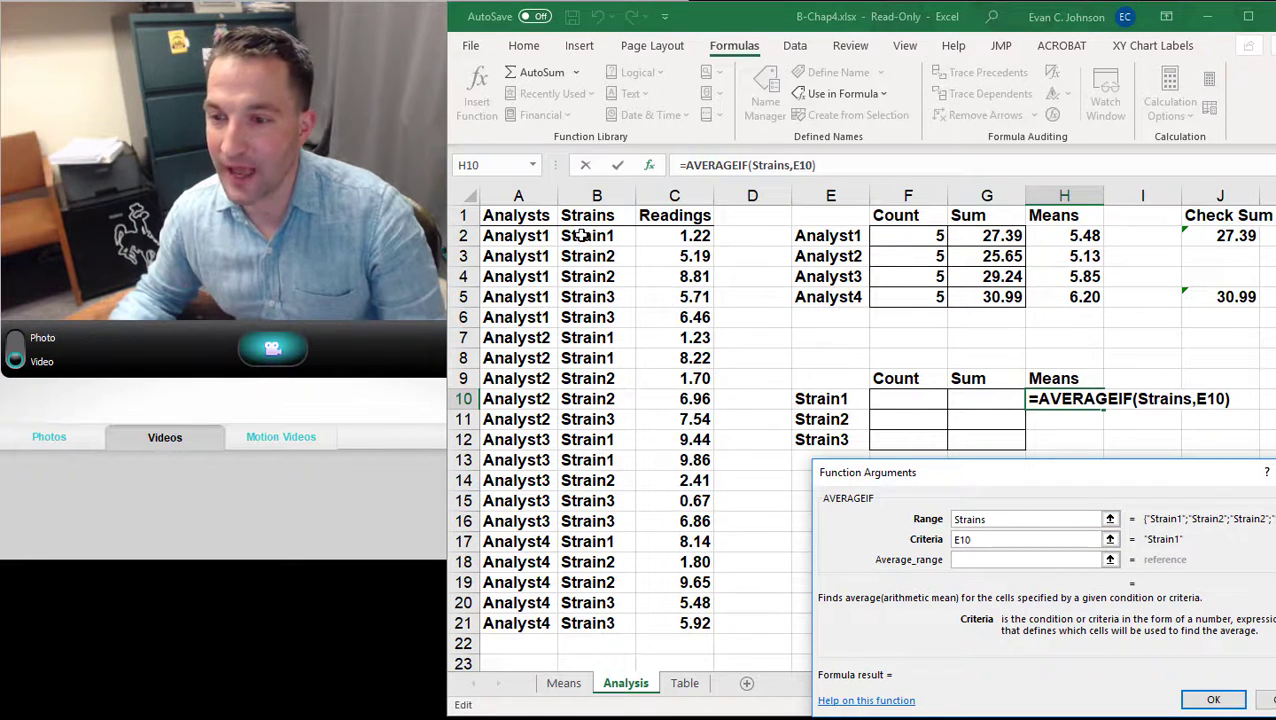
pyautogui.click(994, 559)
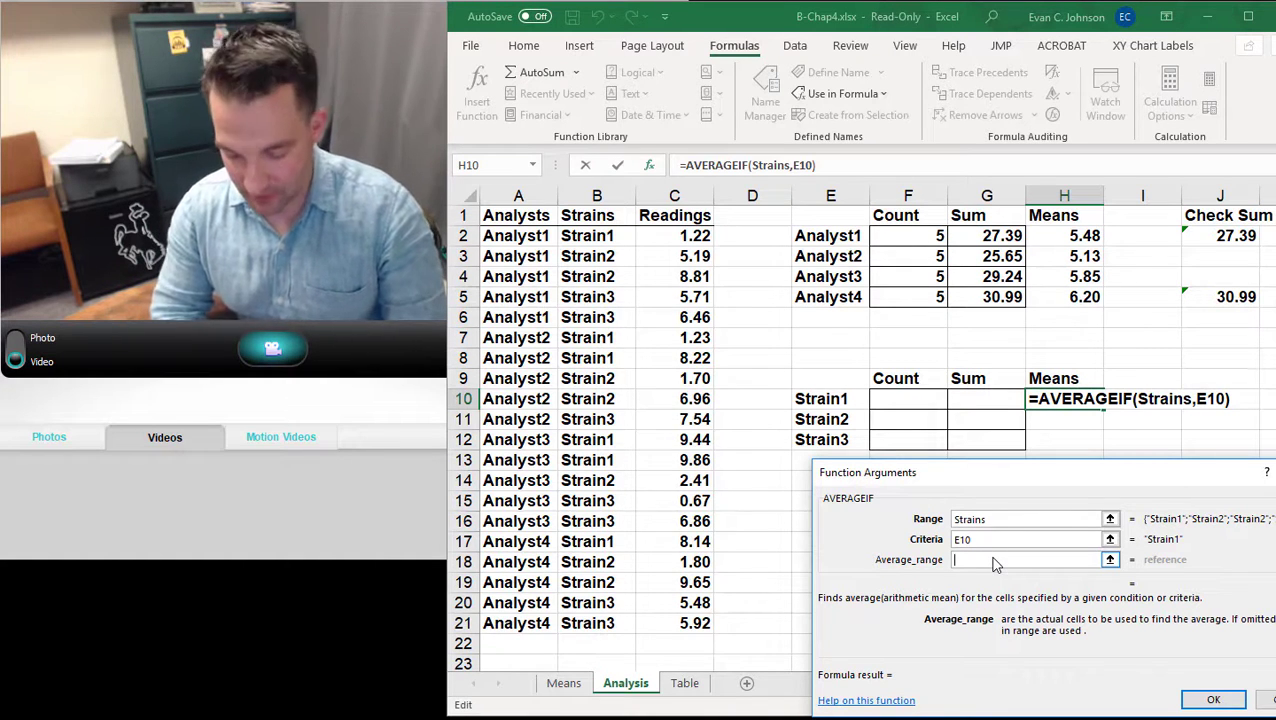
pyautogui.write('Readings')
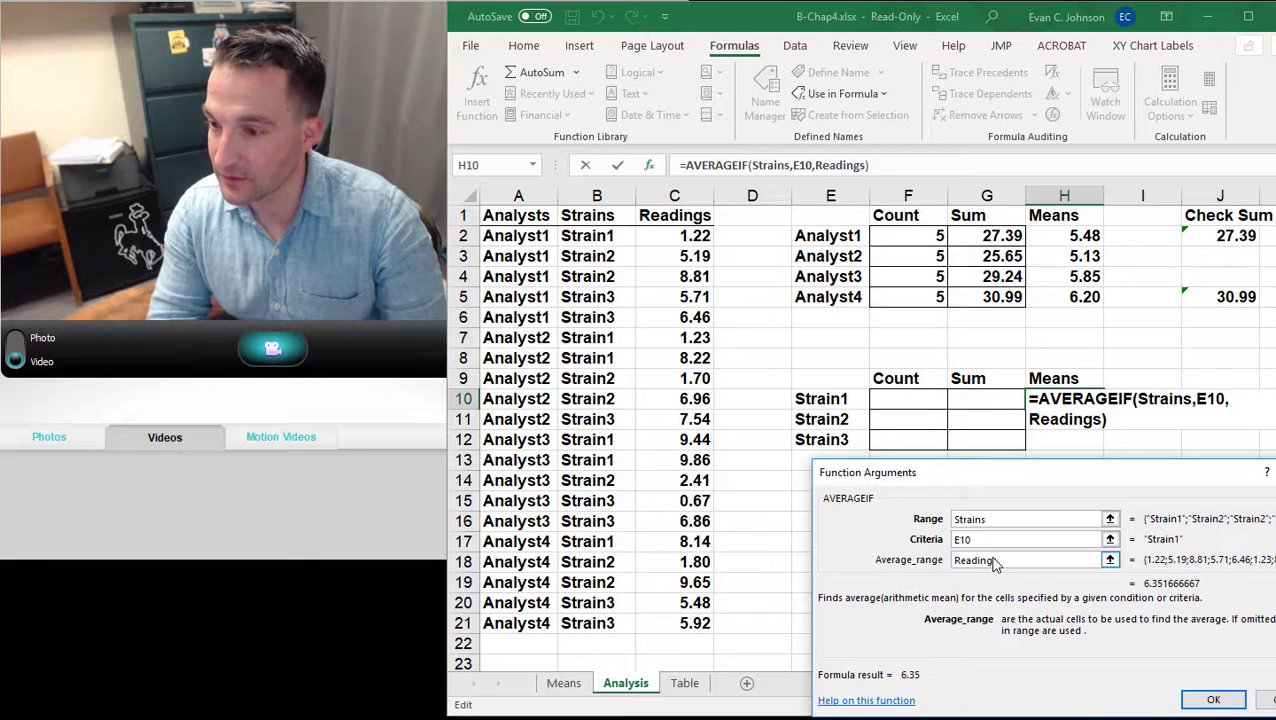
pyautogui.press('Return')
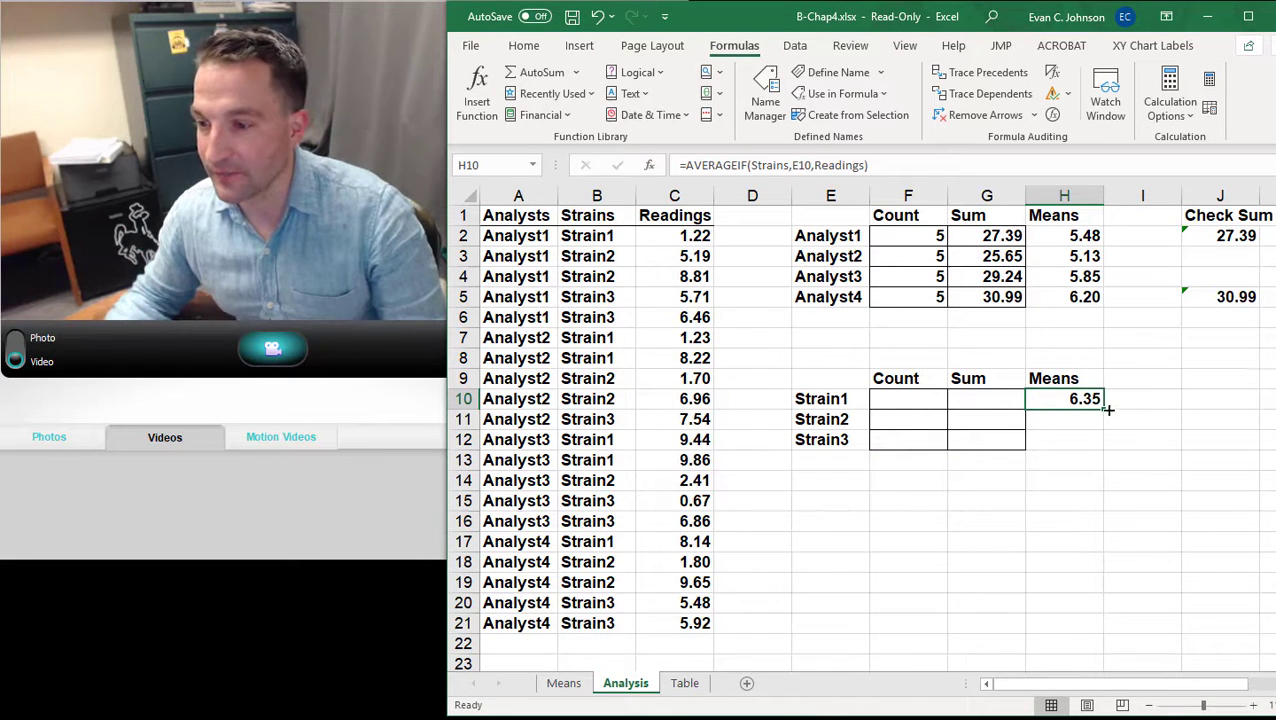
pyautogui.moveTo(1105, 409); pyautogui.dragTo(1108, 455)
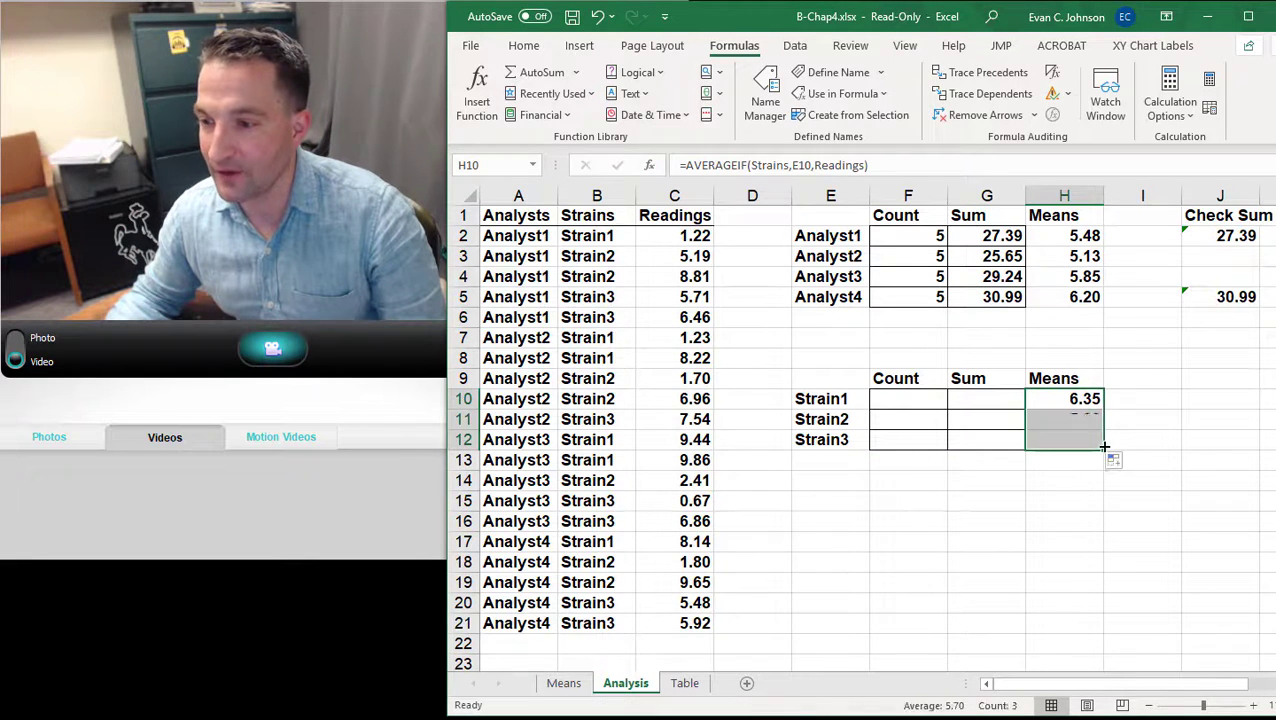
# Review the count, sum and mean formulas in cells F2, G2 and H3
pyautogui.click(910, 238)
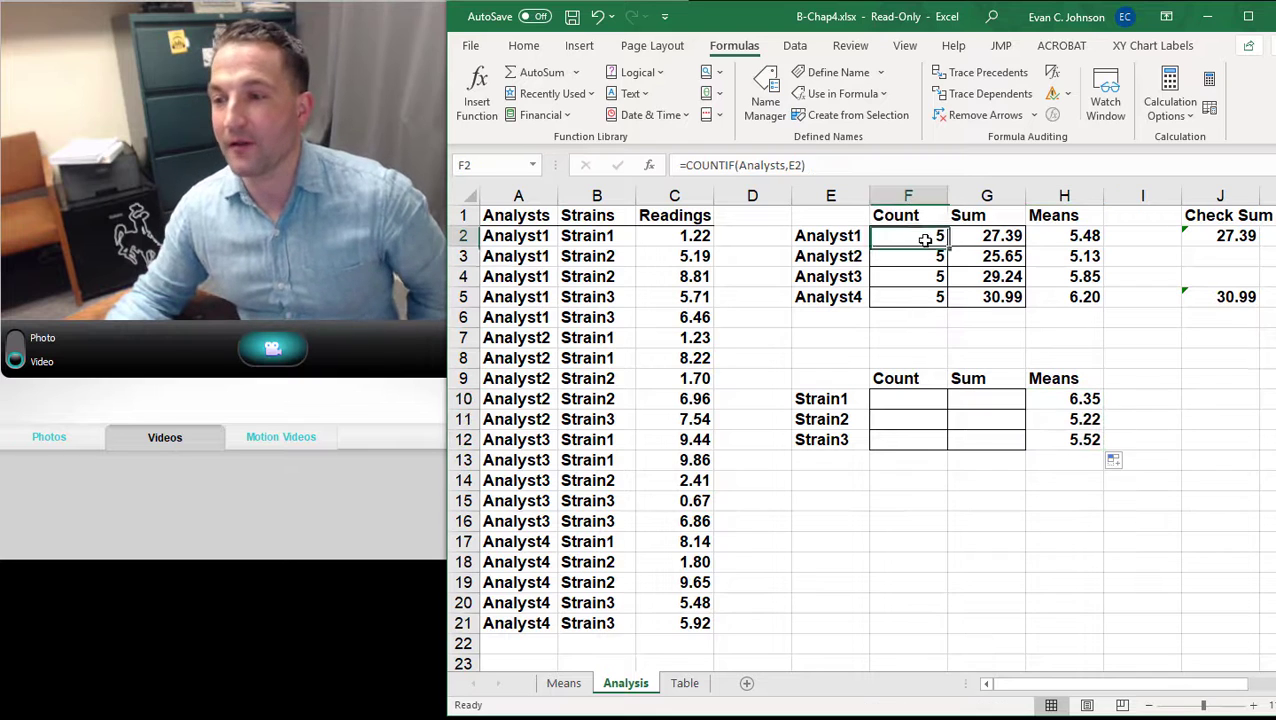
pyautogui.click(984, 240)
pyautogui.click(1082, 257)
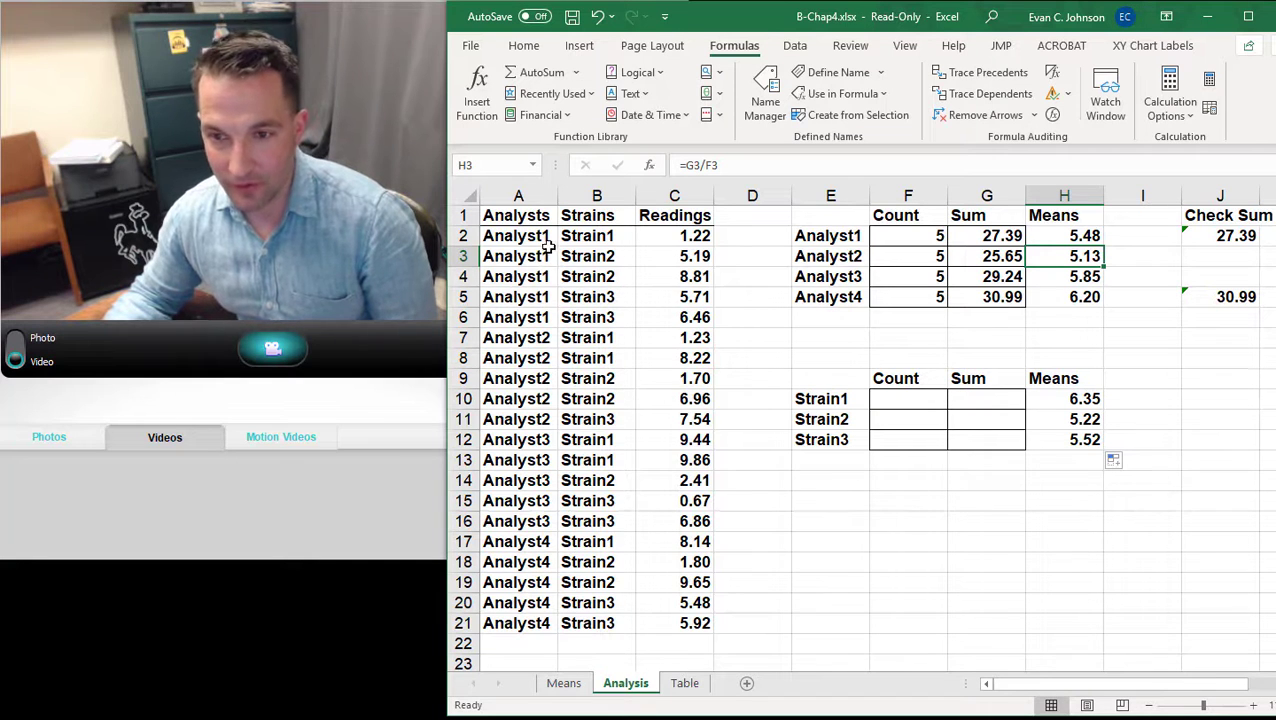
# Add a new data record in row 22 of the Analysis sheet with Analyst4, Strain1 and reading 10.00
pyautogui.click(520, 645)
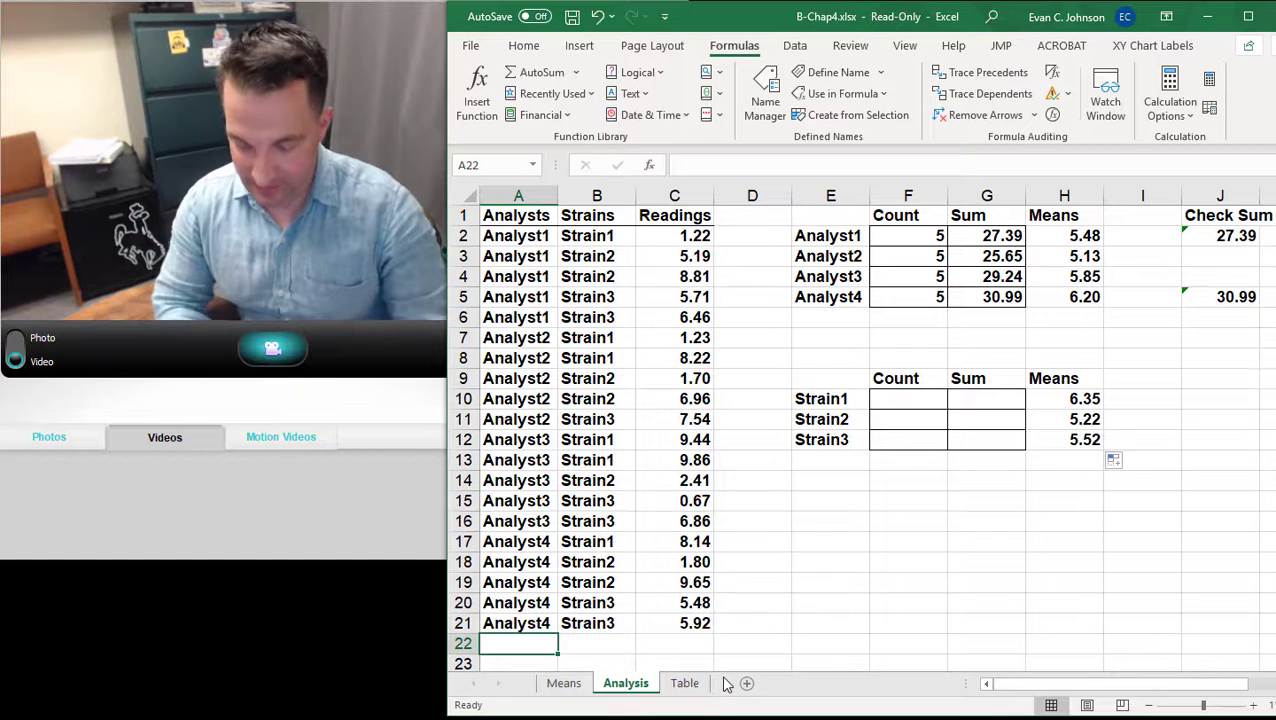
pyautogui.write('Analyst')
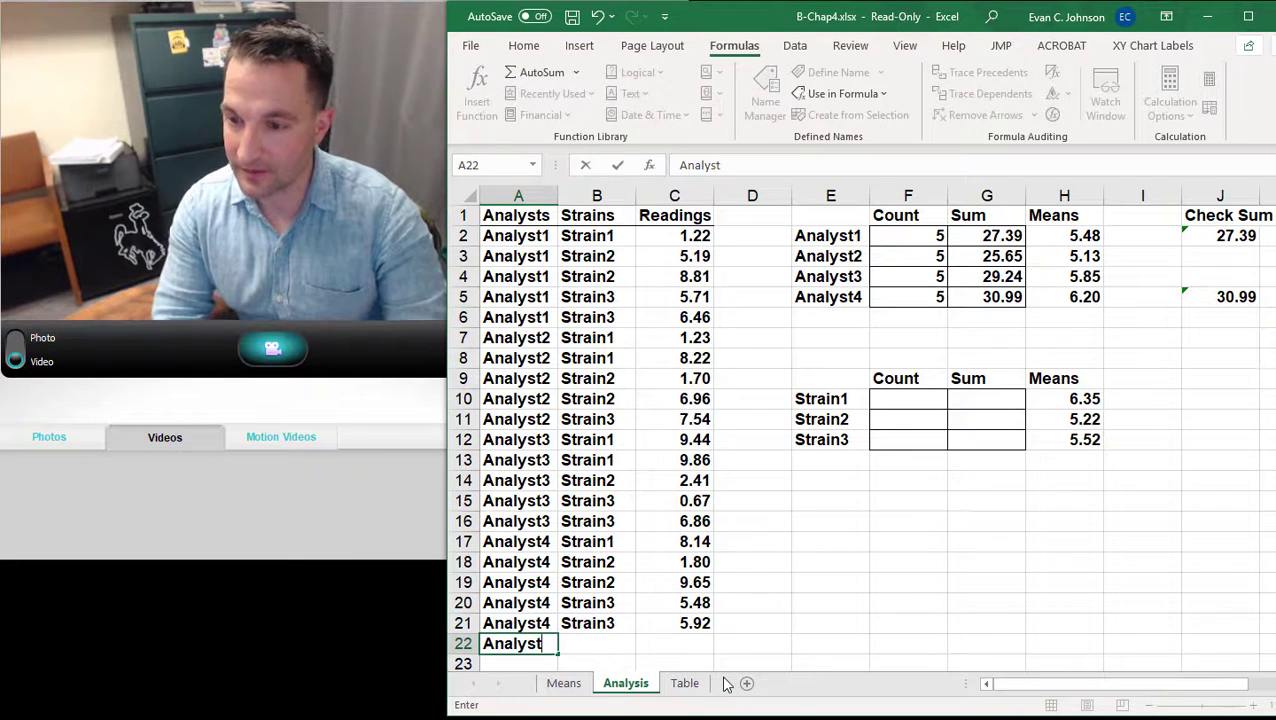
pyautogui.write(' 4')
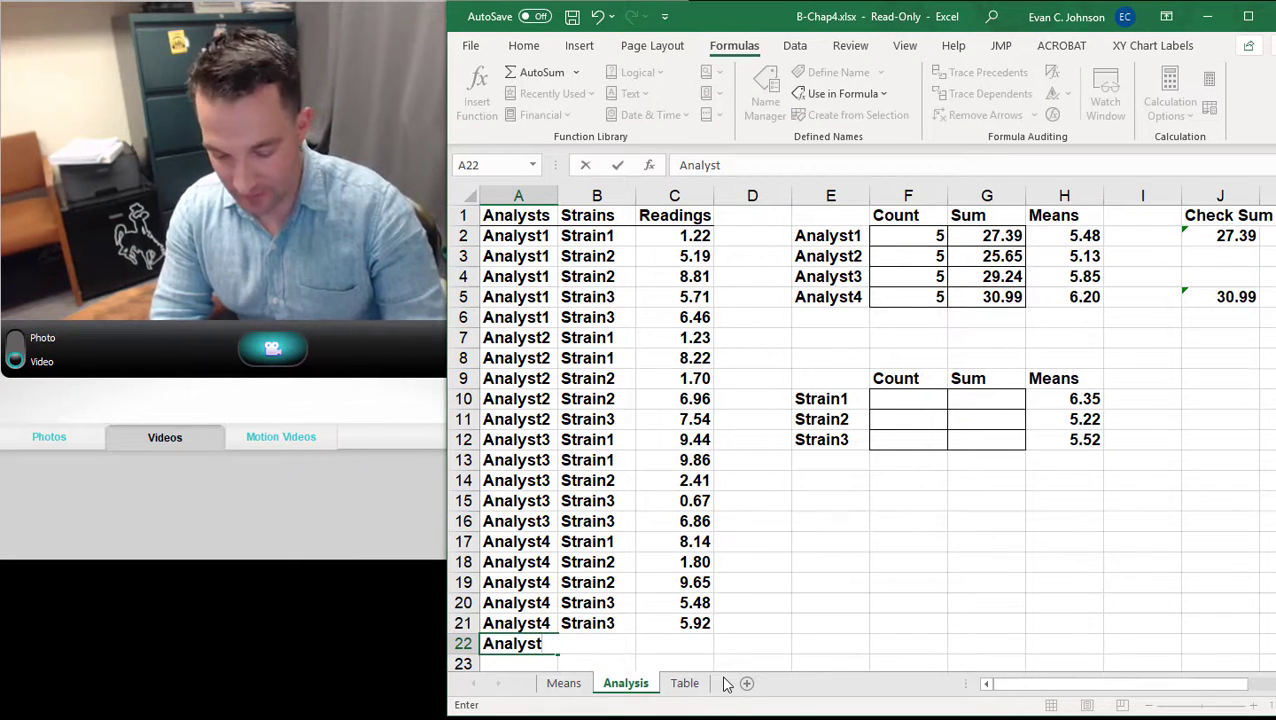
pyautogui.write('4')
pyautogui.press('Tab')
pyautogui.write('Strain')
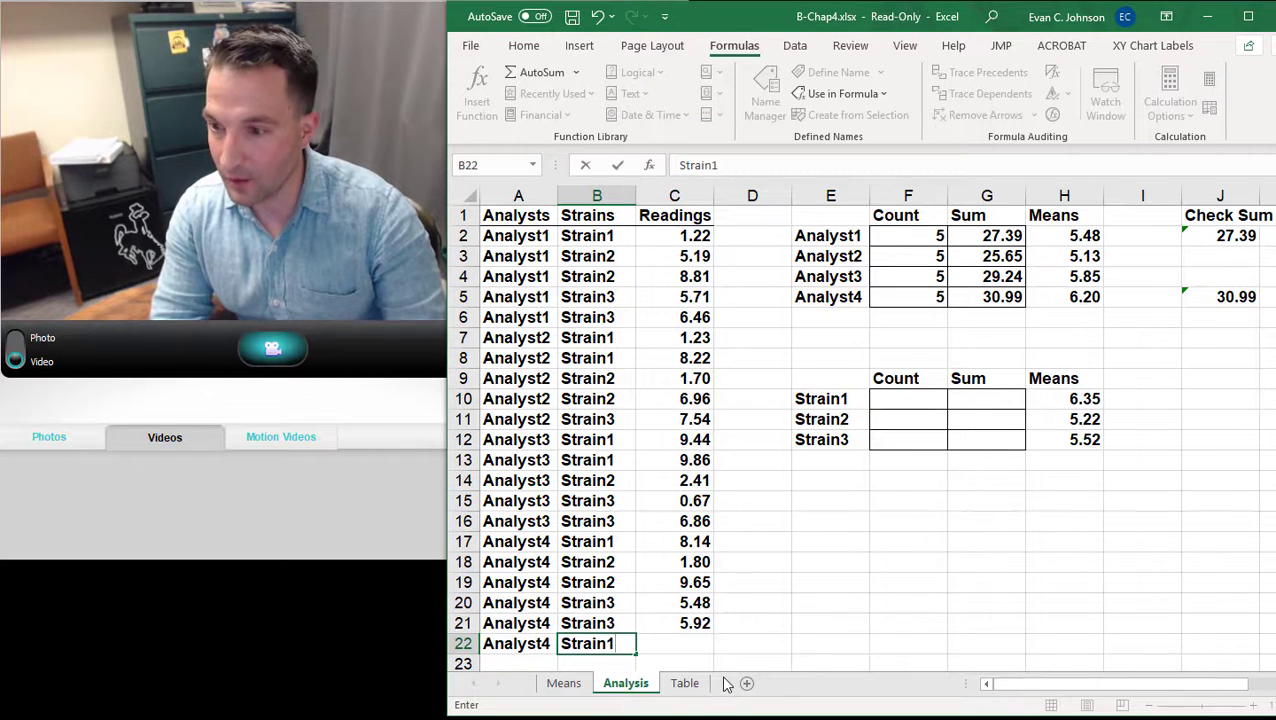
pyautogui.press('Tab')
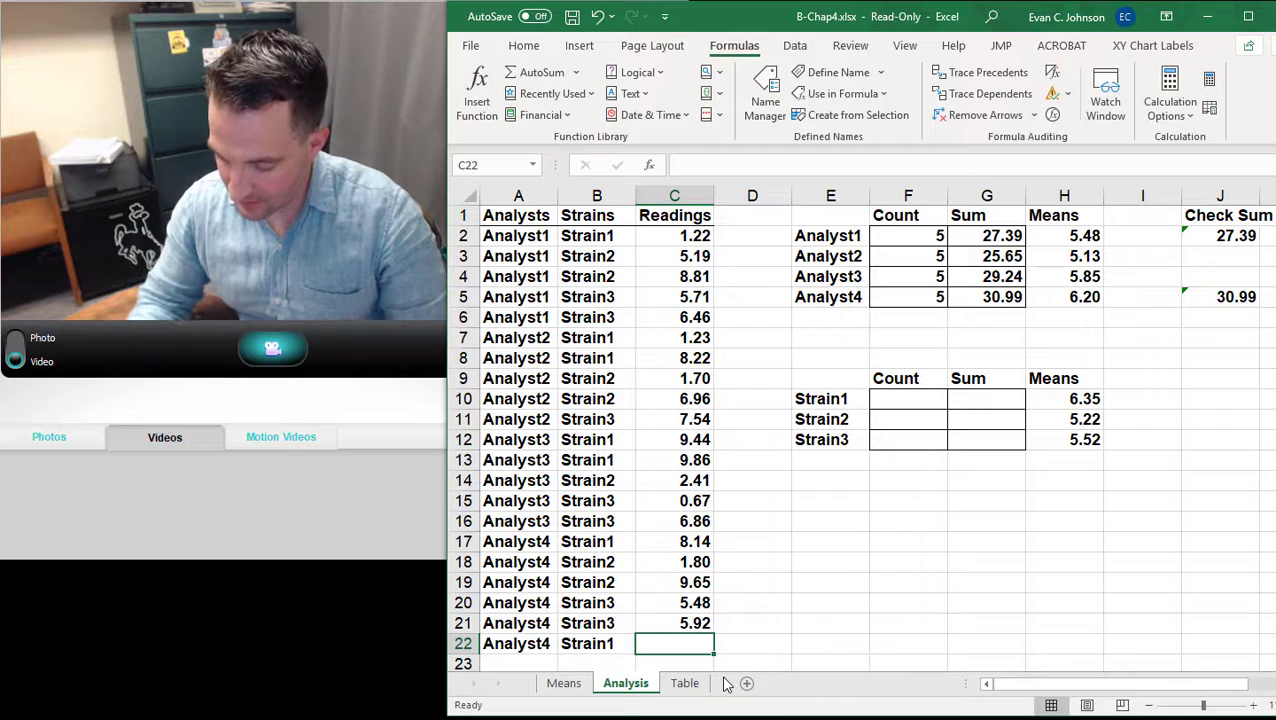
pyautogui.write('10.00')
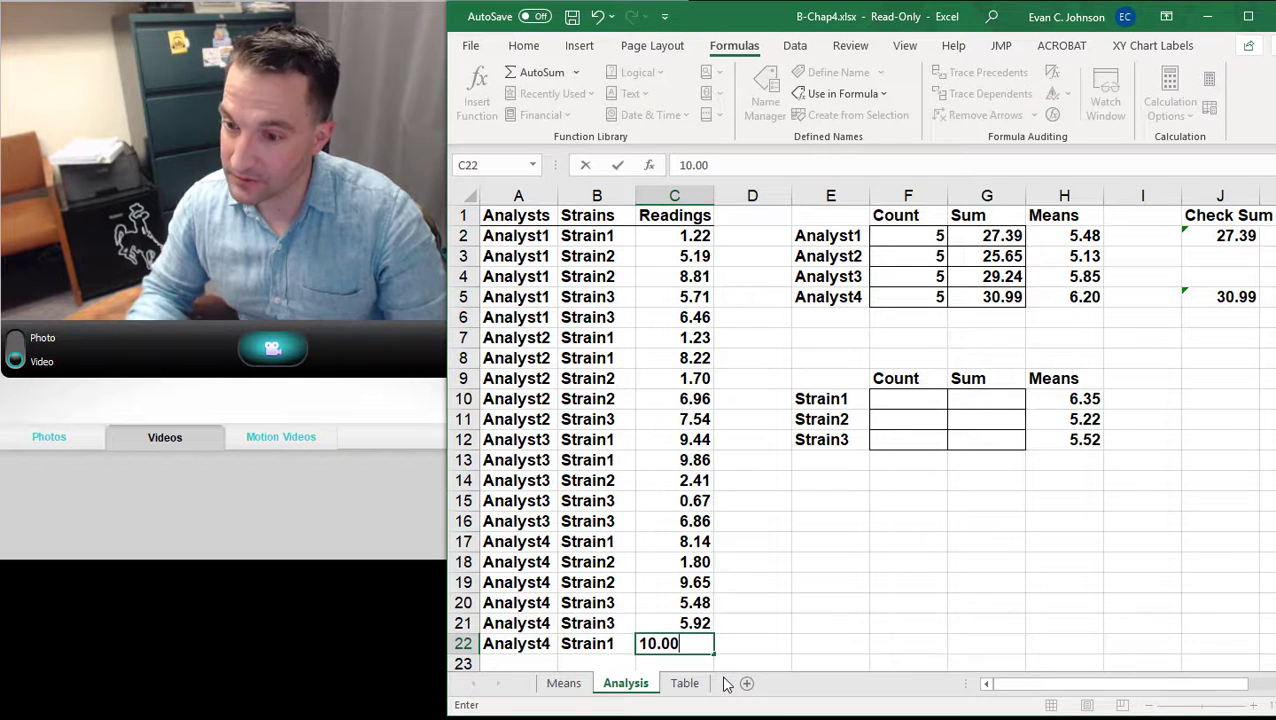
pyautogui.press('Return')
pyautogui.scroll(1, 1227, 610)
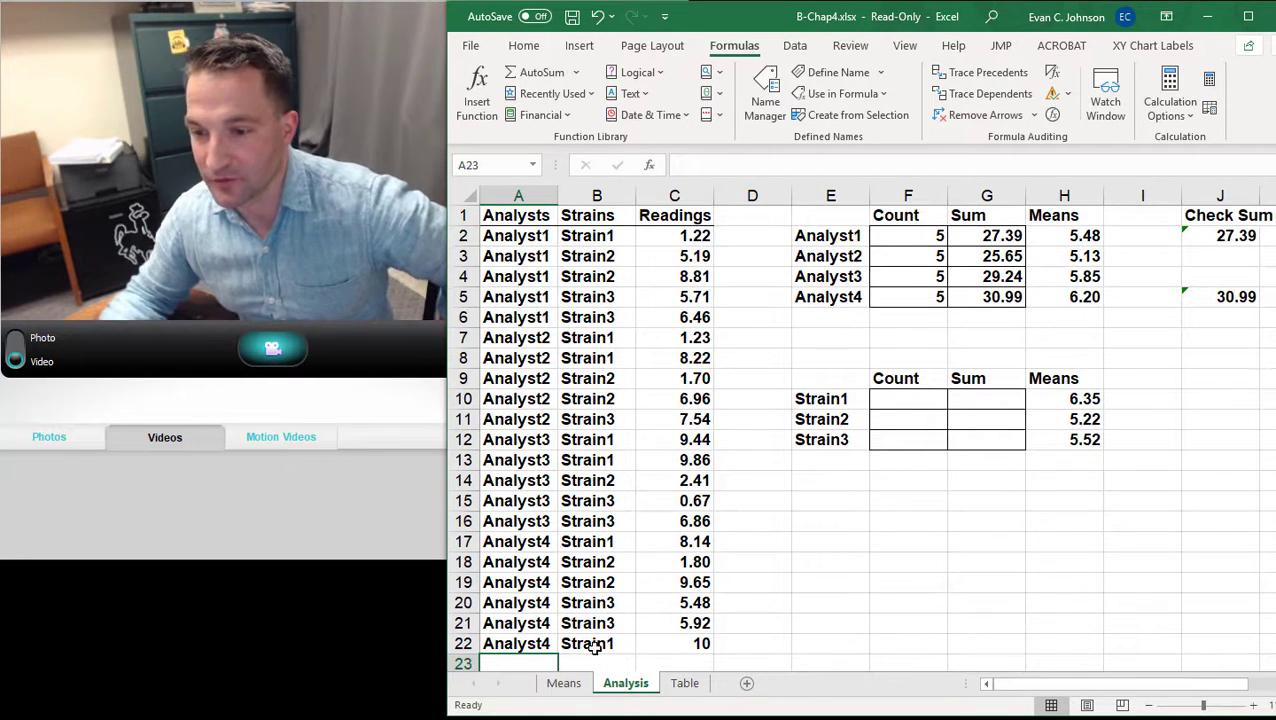
# Switch to the Table sheet and look through the workbook's defined names for the table name
pyautogui.click(685, 683)
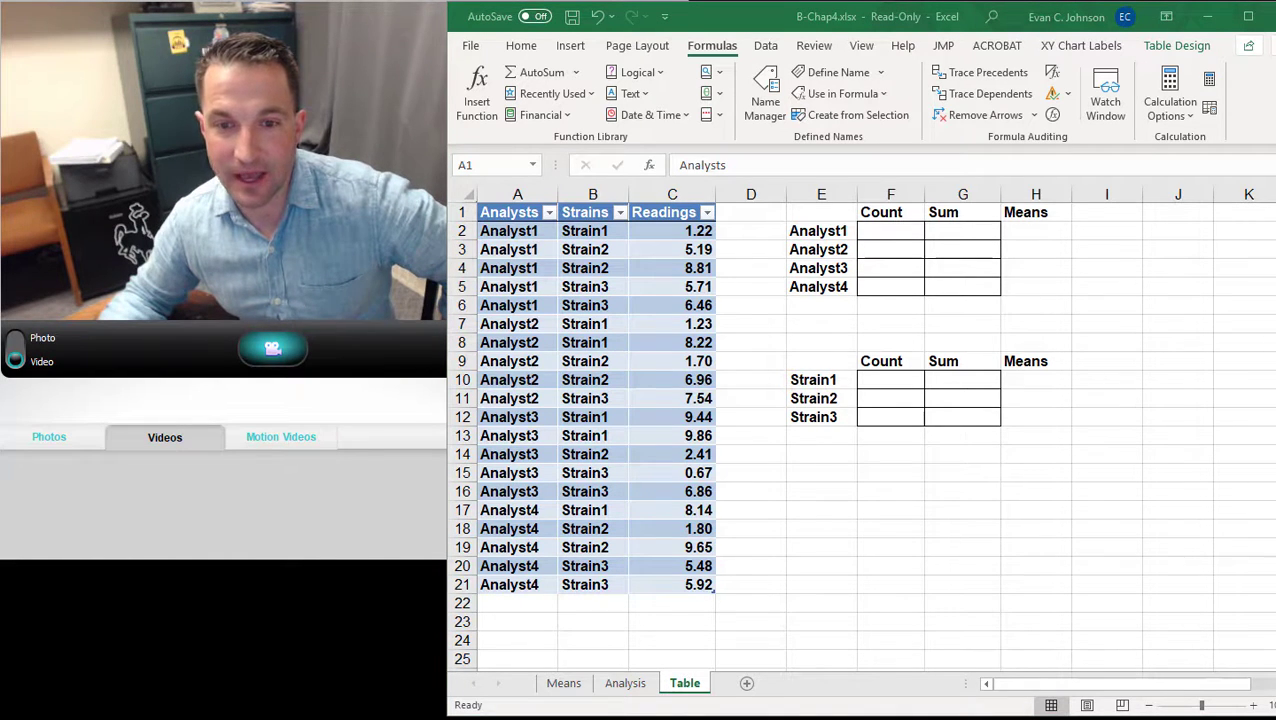
pyautogui.click(906, 230)
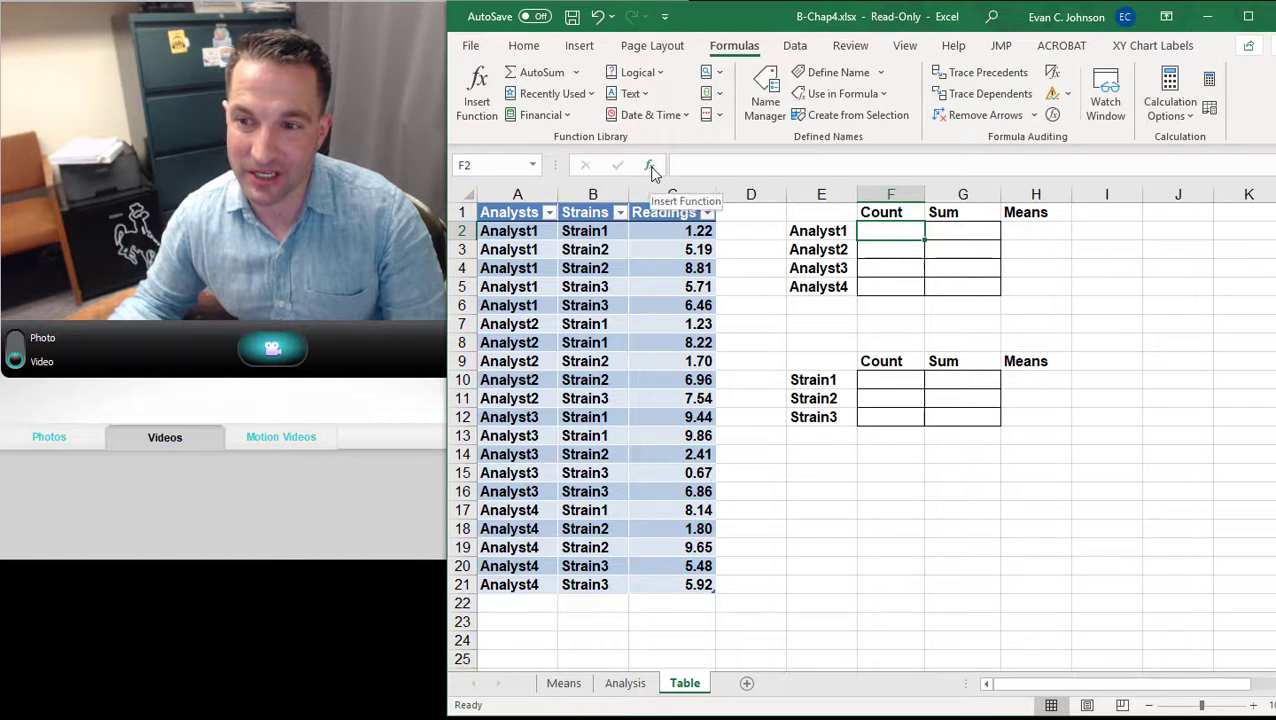
pyautogui.click(533, 166)
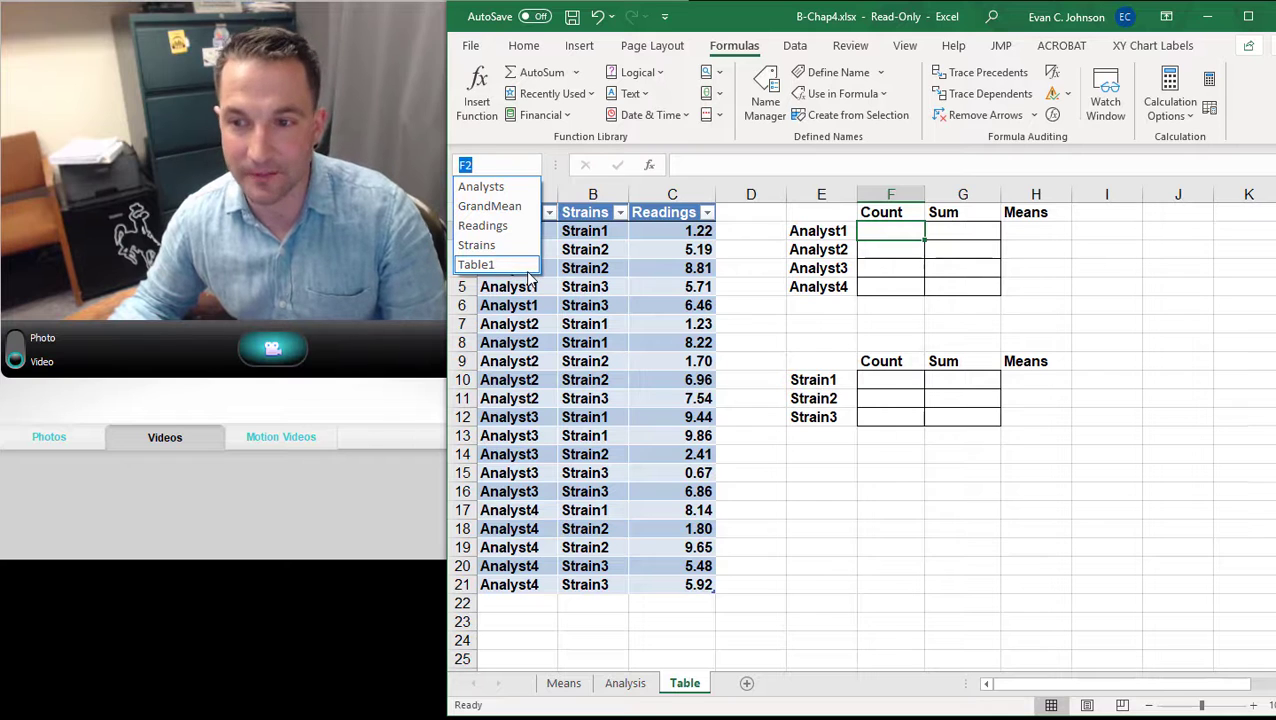
pyautogui.press('Escape')
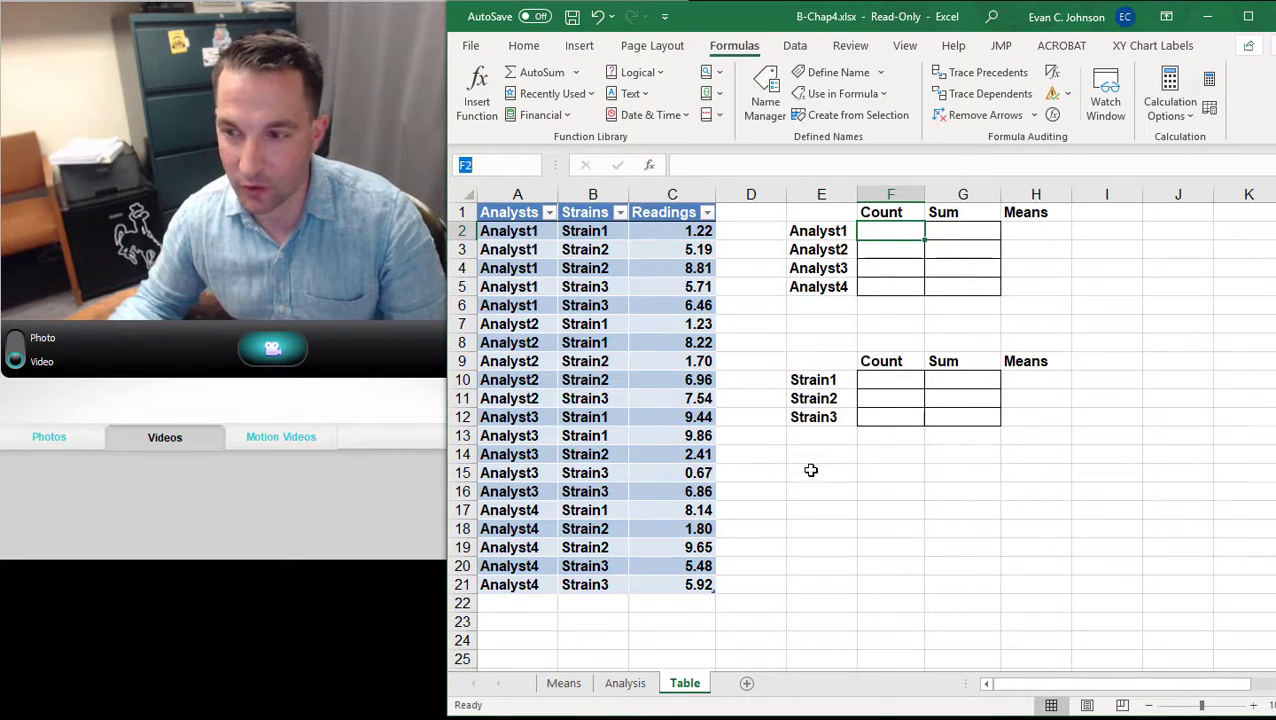
# Insert the COUNTIF function in cell F2 for the Analyst1 count
pyautogui.click(886, 233)
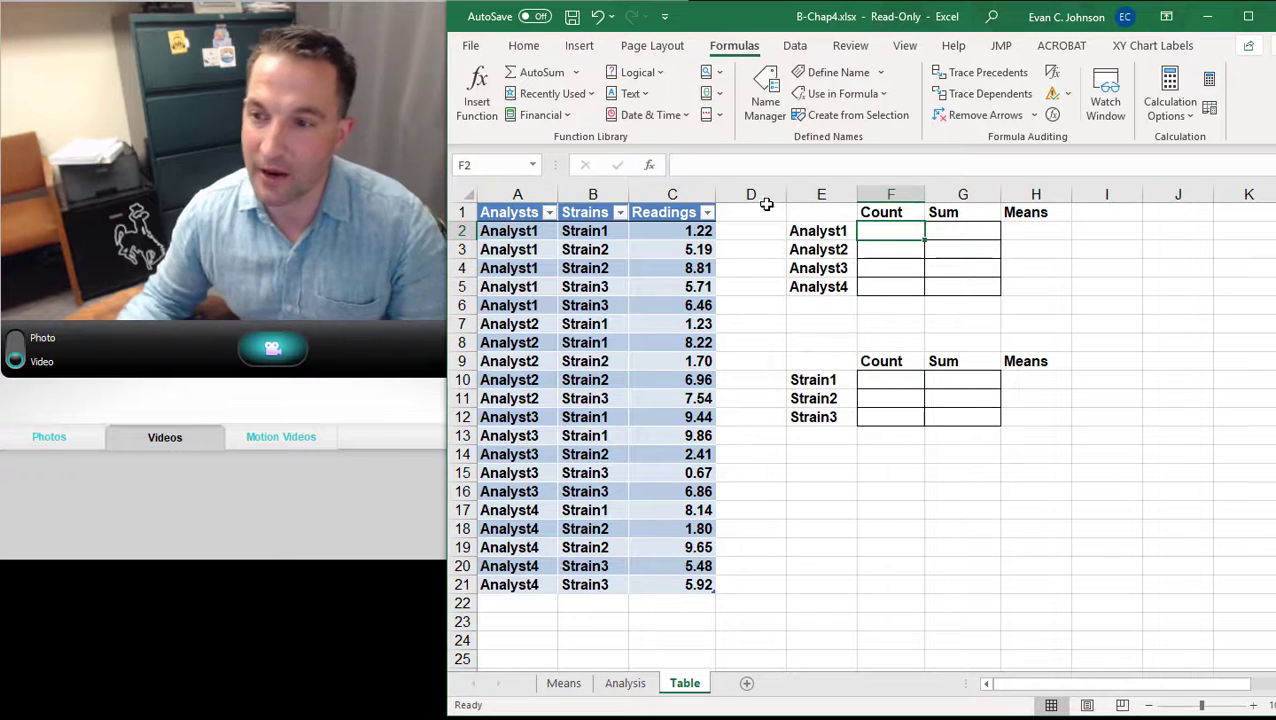
pyautogui.click(652, 167)
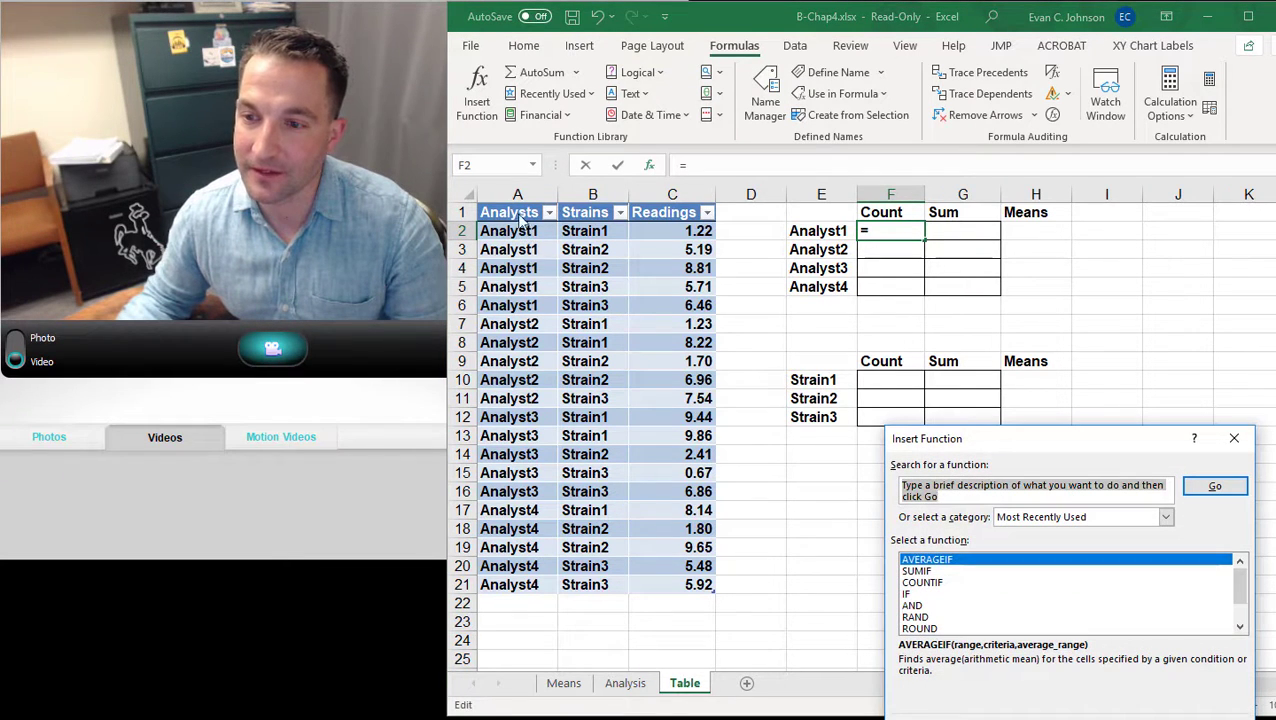
pyautogui.click(940, 583)
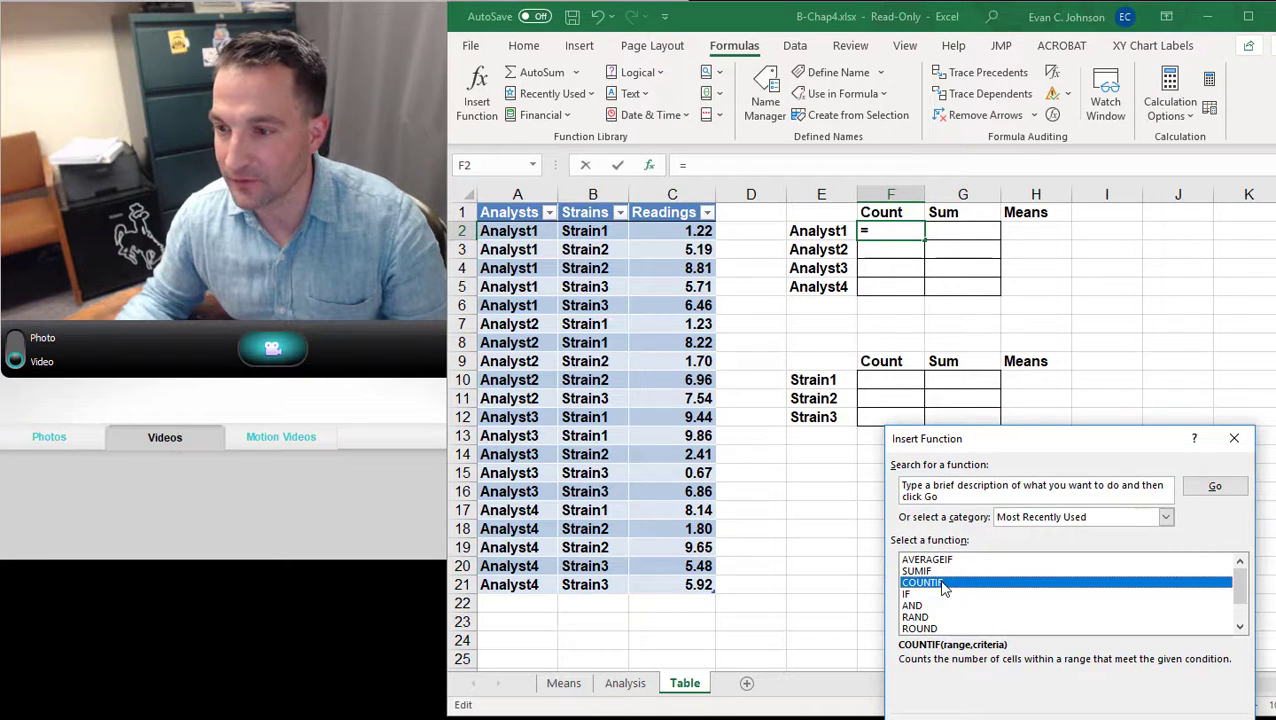
pyautogui.doubleClick(940, 583)
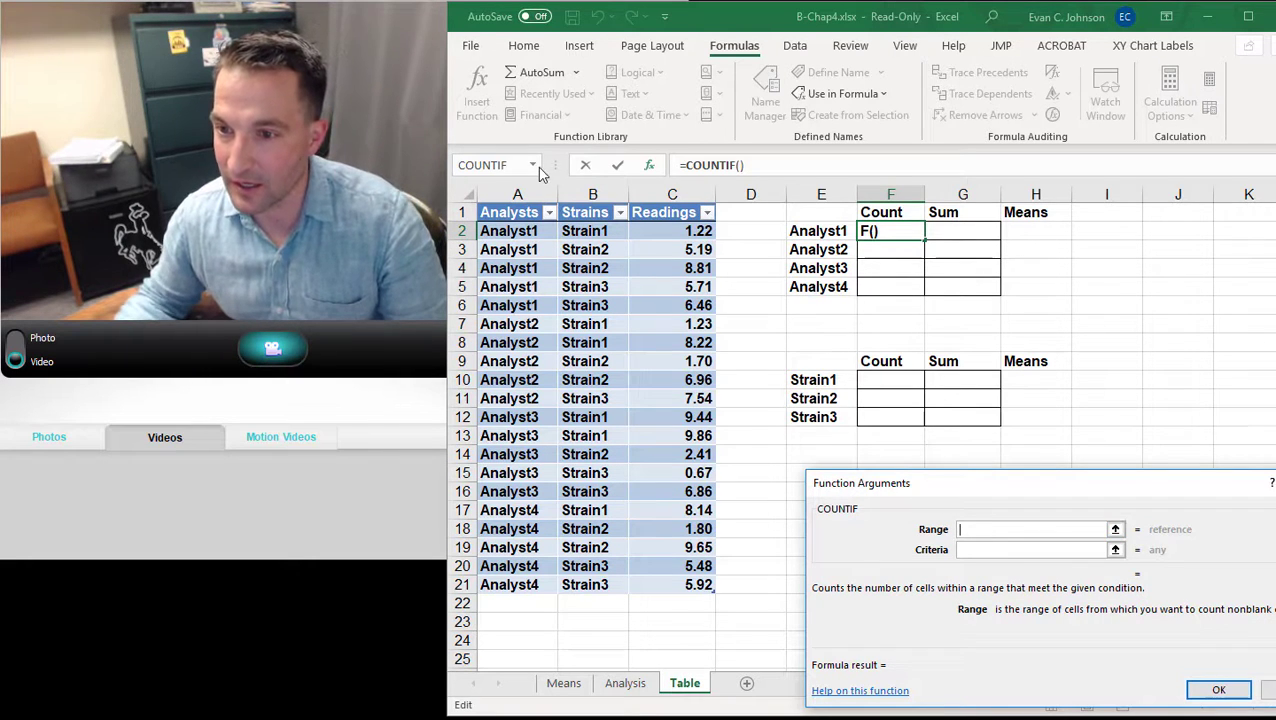
# Begin the COUNTIF range argument with the structured table reference Table1[
pyautogui.write('ta')
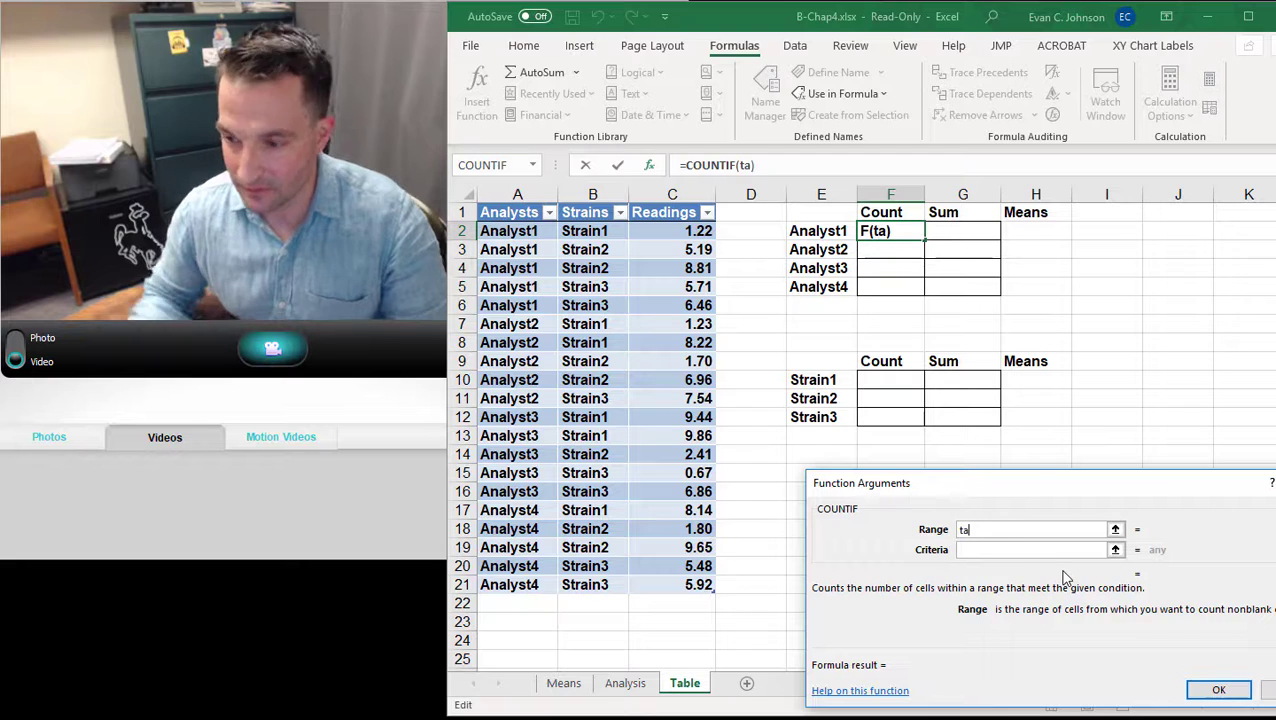
pyautogui.write('b')
pyautogui.press('BackSpace')
pyautogui.press('BackSpace')
pyautogui.press('BackSpace')
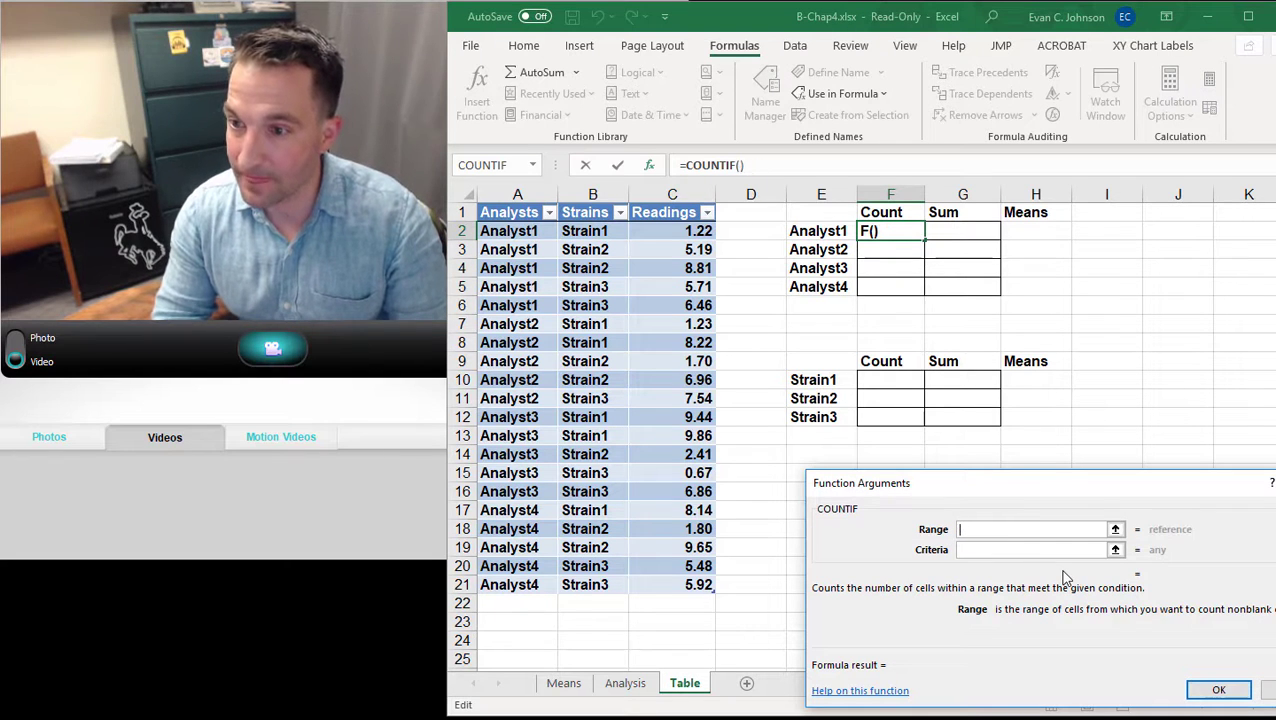
pyautogui.write('Tabl')
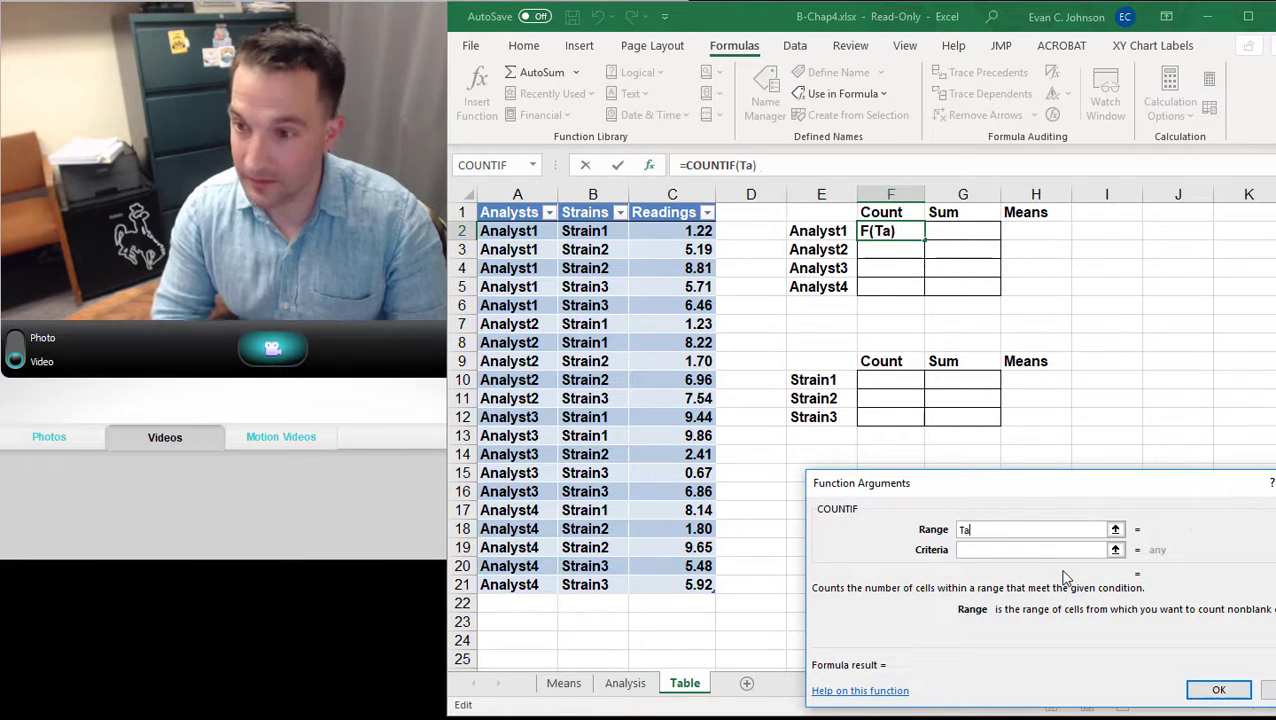
pyautogui.click(788, 172)
pyautogui.write('e')
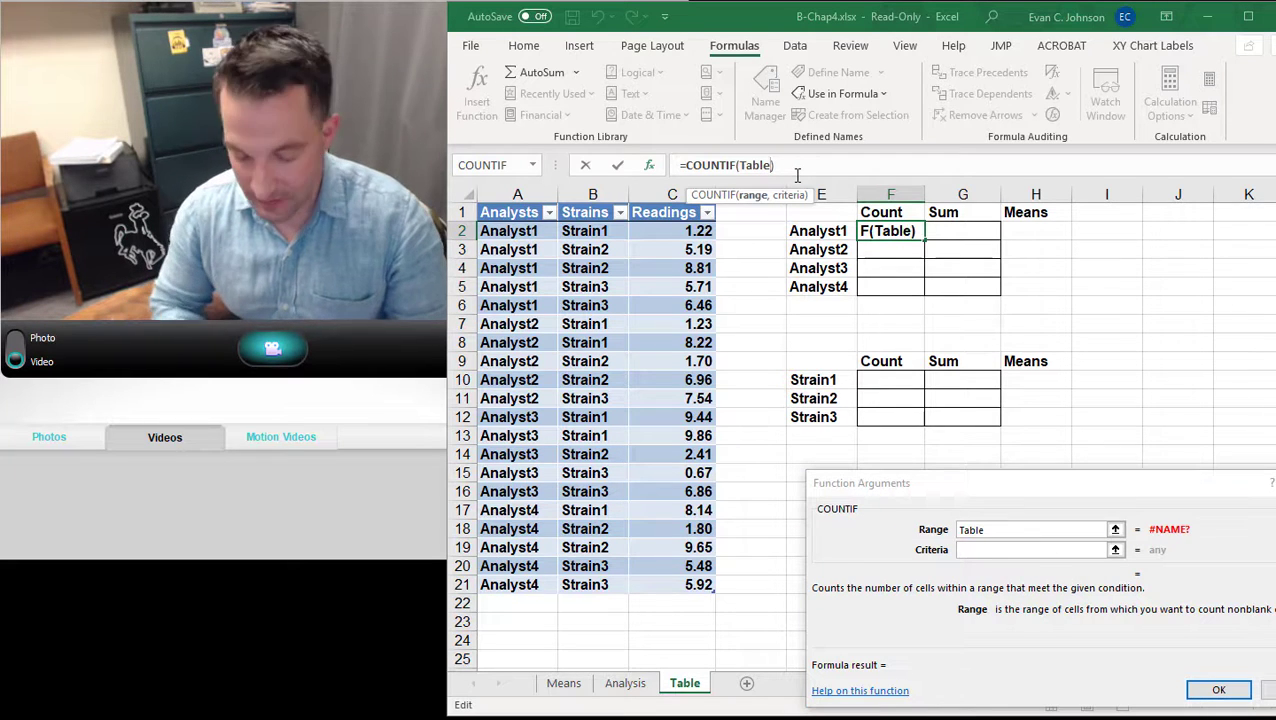
pyautogui.write('1[')
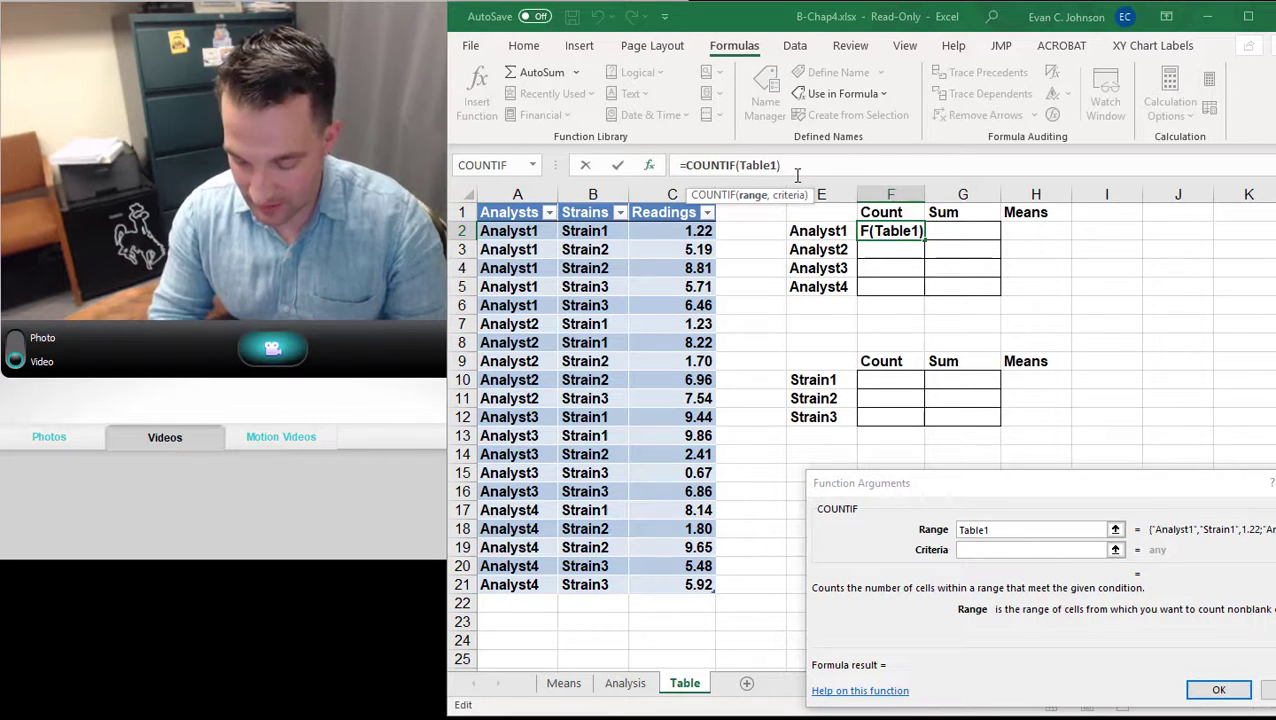
pyautogui.write(')')
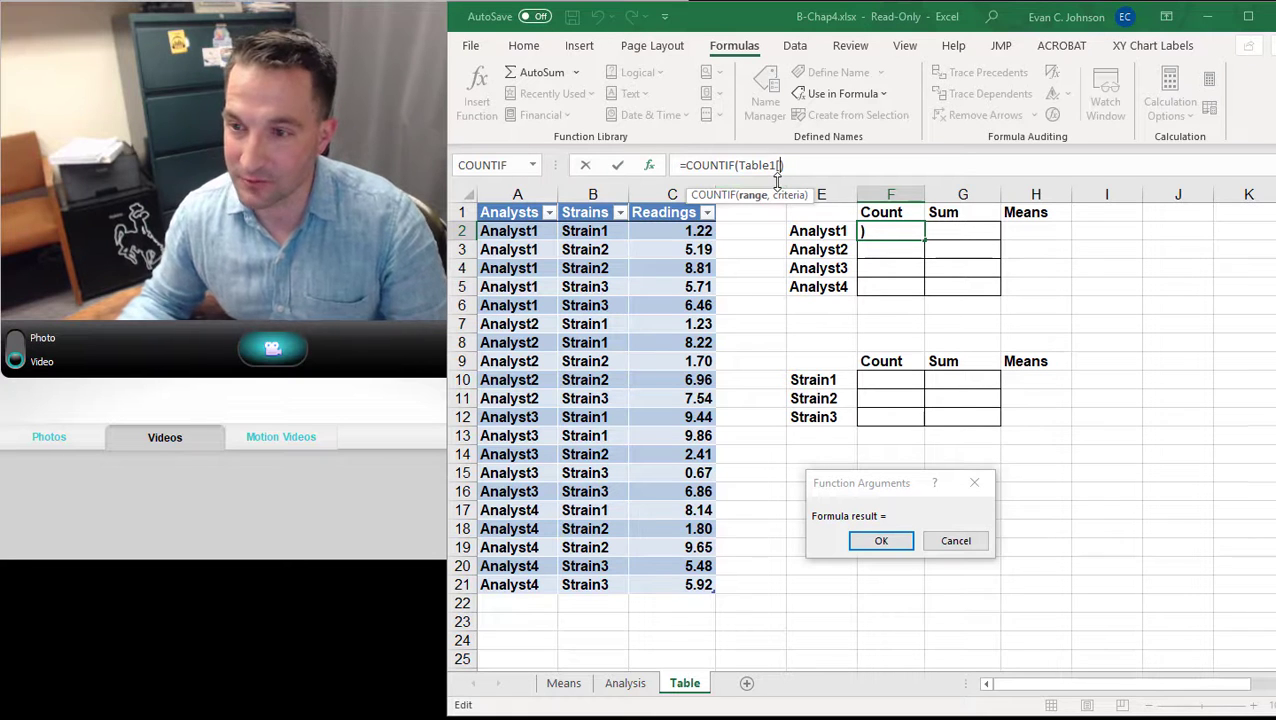
# Try to confirm the incomplete COUNTIF formula in F2 and return to editing it
pyautogui.click(532, 165)
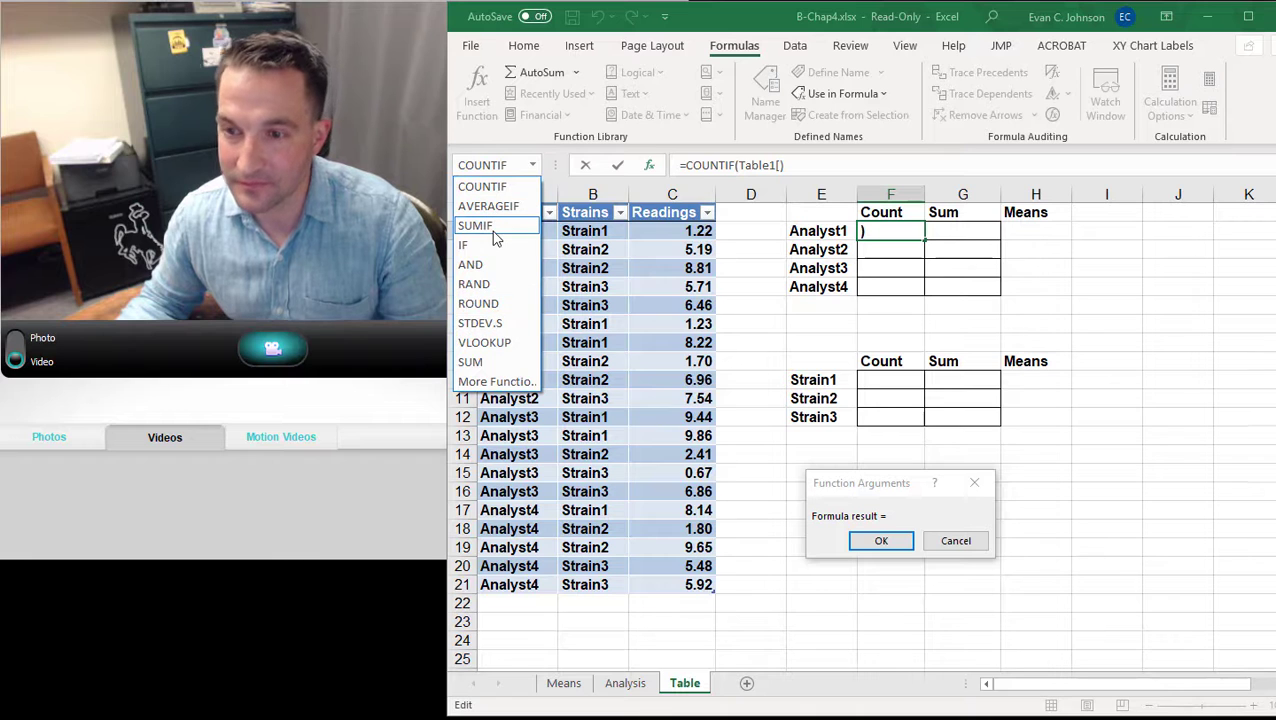
pyautogui.press('Escape')
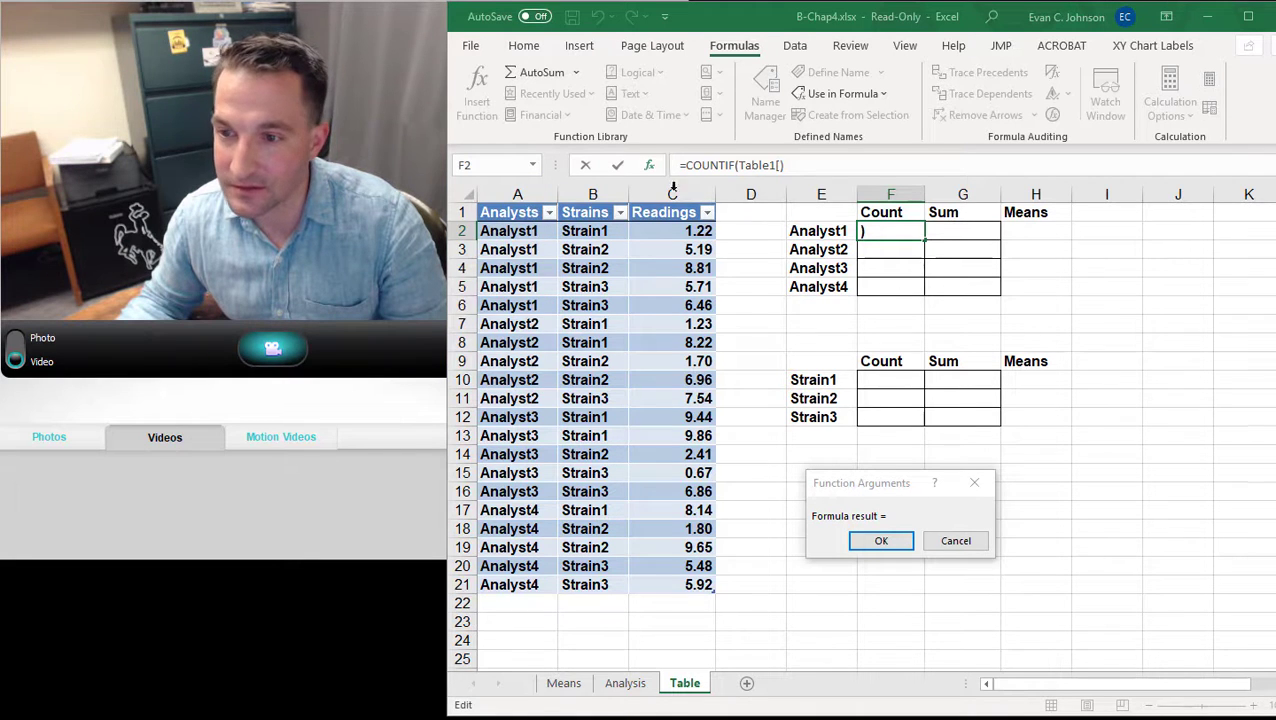
pyautogui.click(783, 167)
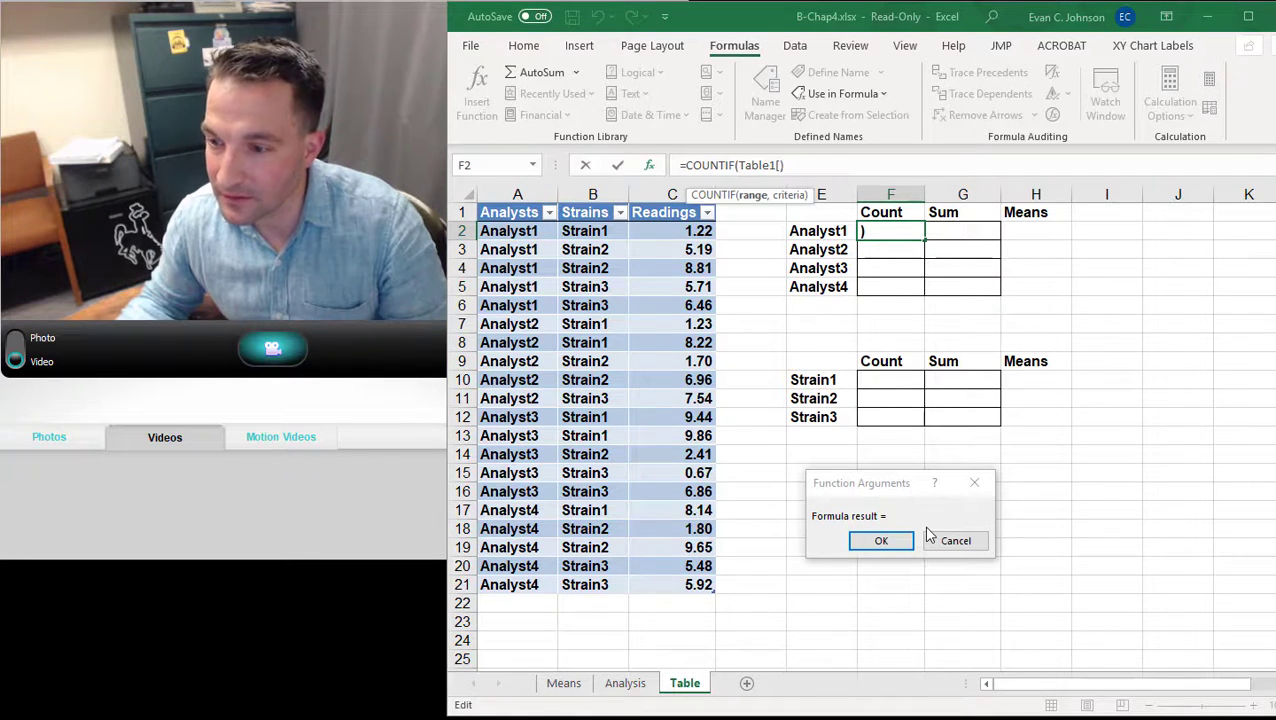
pyautogui.click(895, 545)
pyautogui.click(895, 545)
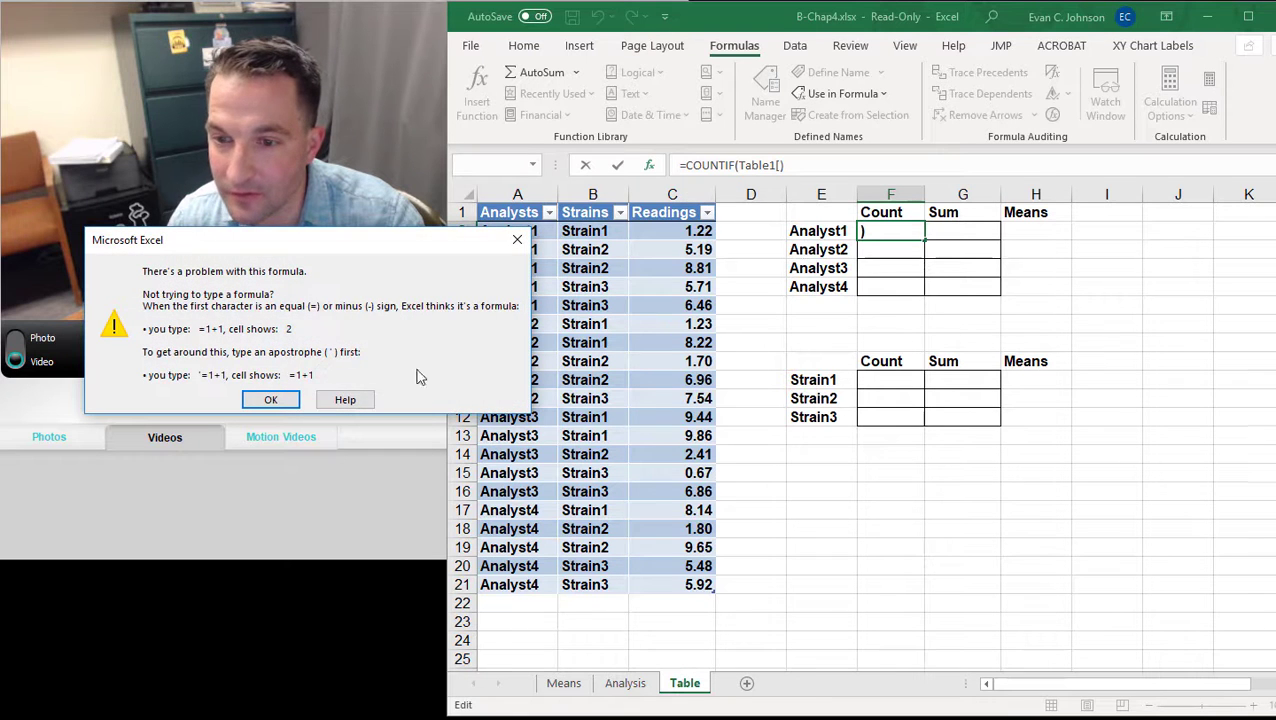
pyautogui.click(280, 403)
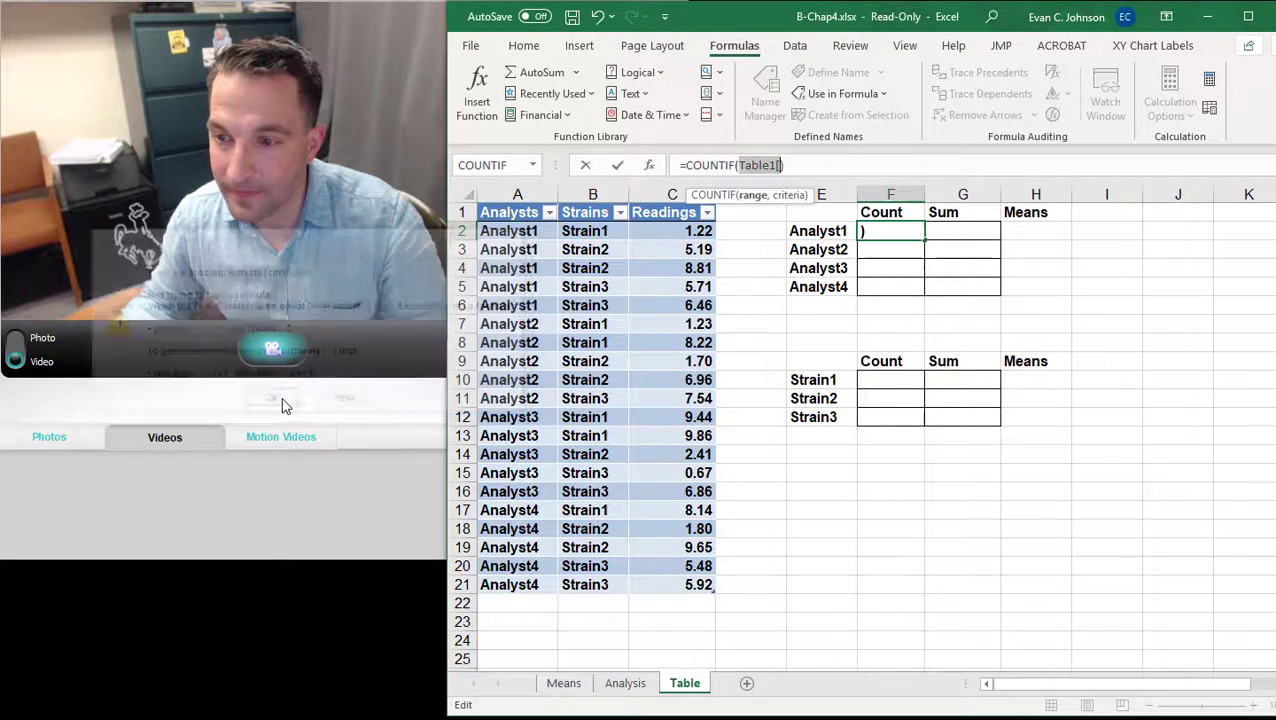
# Complete the COUNTIF range as the table's Analysts column, Table1[Analysts]
pyautogui.click(783, 166)
pyautogui.write('Ana')
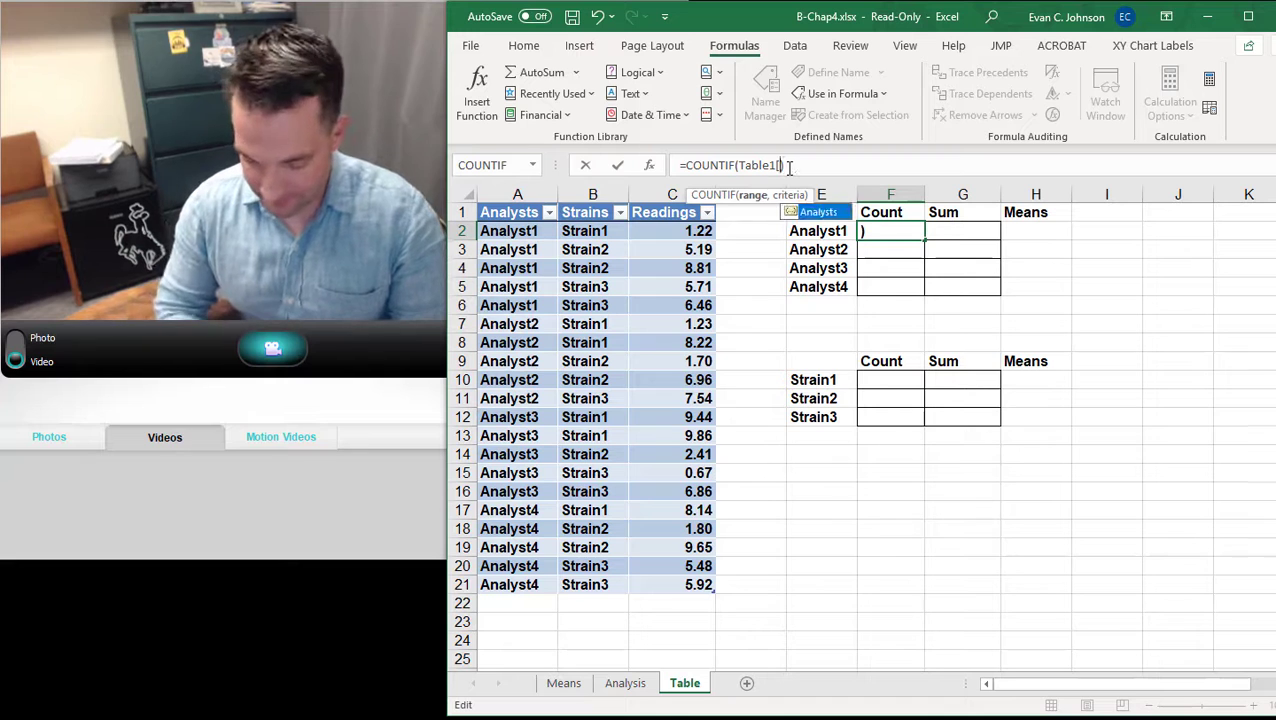
pyautogui.write('ly')
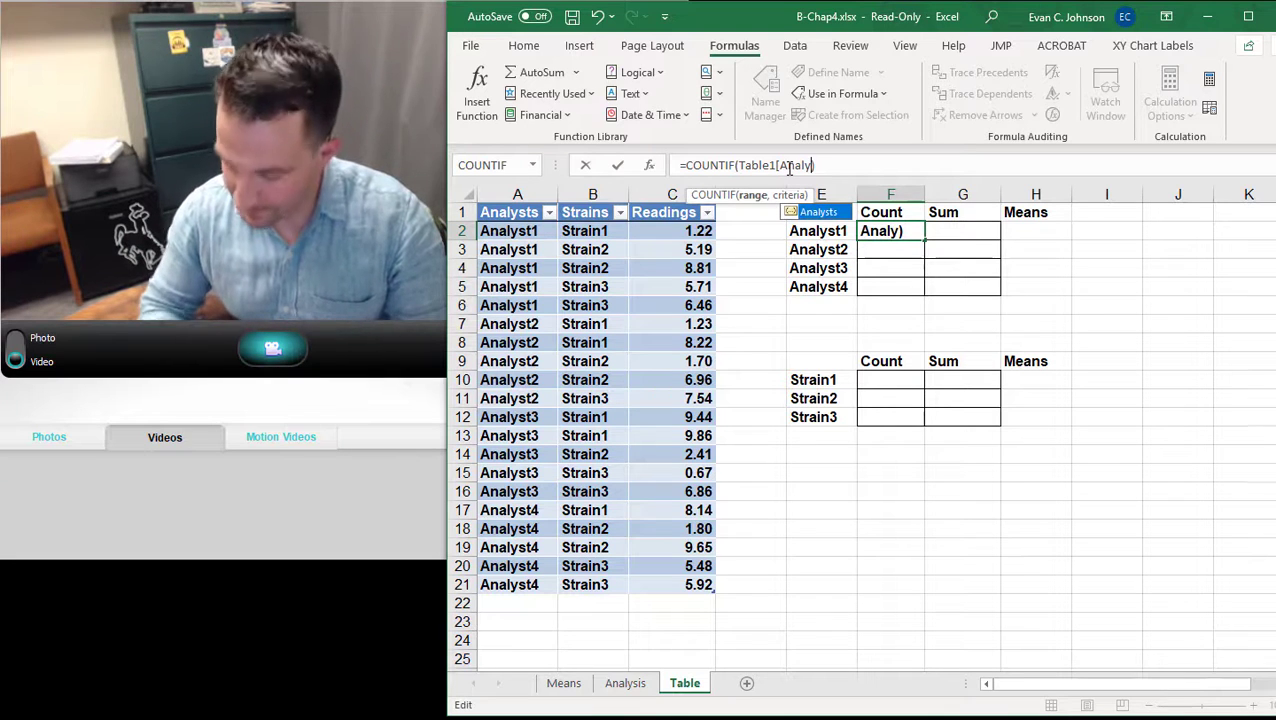
pyautogui.press('Tab')
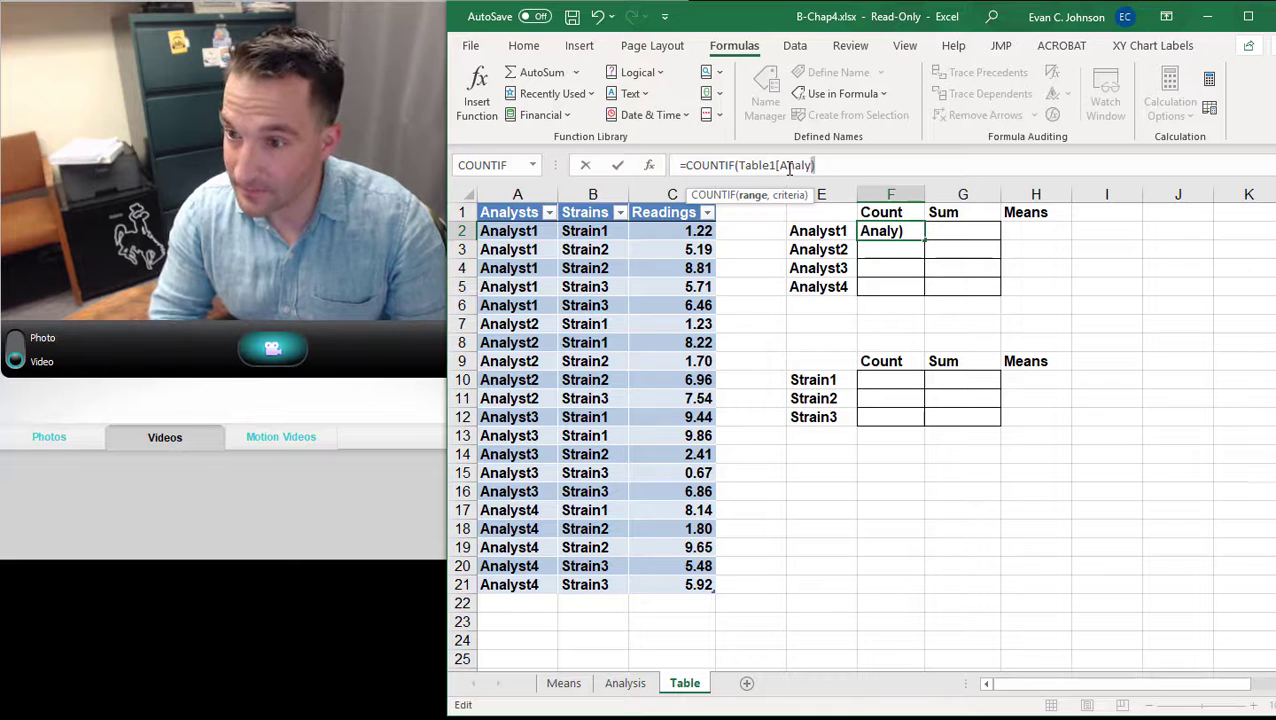
pyautogui.press('BackSpace')
pyautogui.write('s')
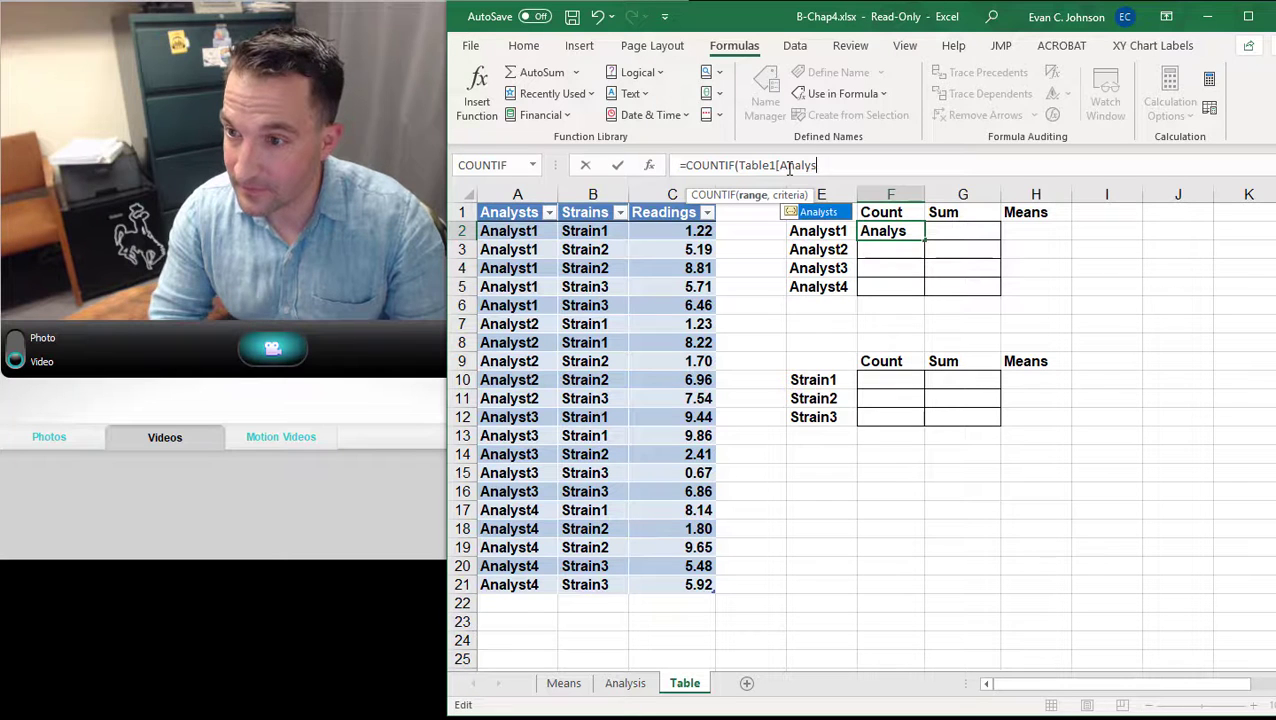
pyautogui.doubleClick(832, 216)
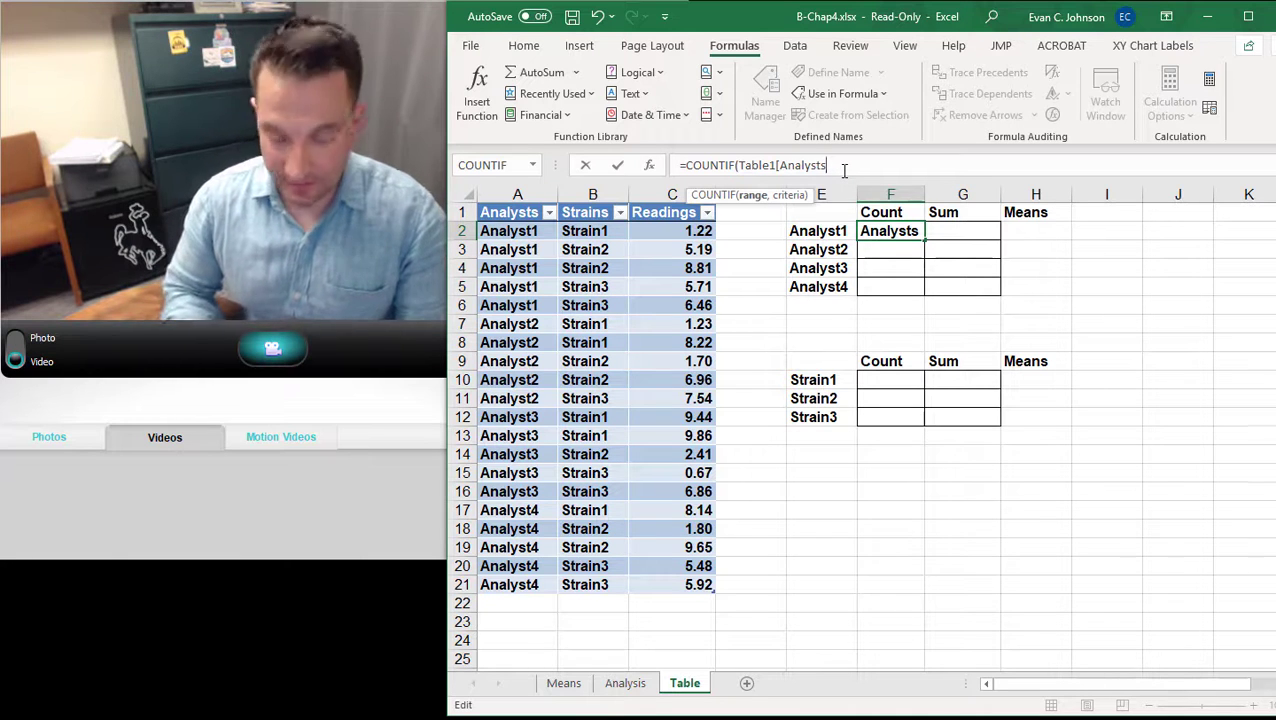
pyautogui.write(']')
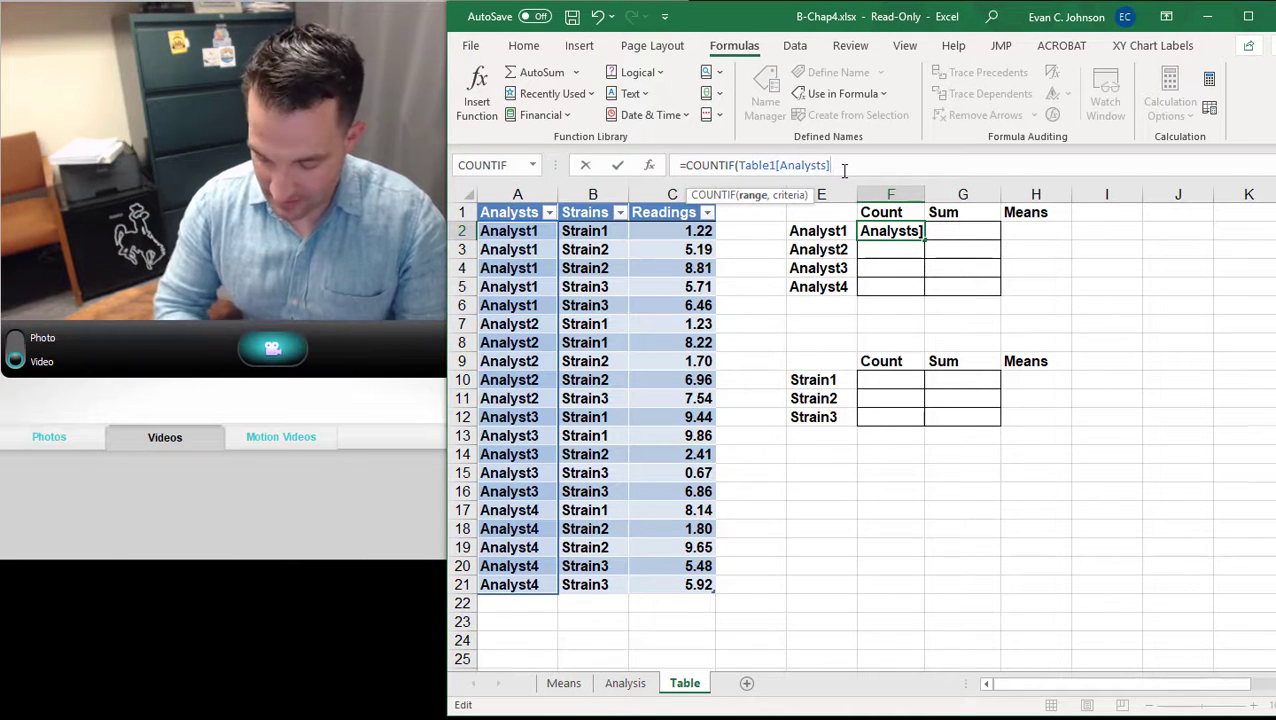
# Finish the COUNTIF formula in F2 with cell E2 as the criteria, giving =COUNTIF(Table1[Analysts],E2)
pyautogui.write(',')
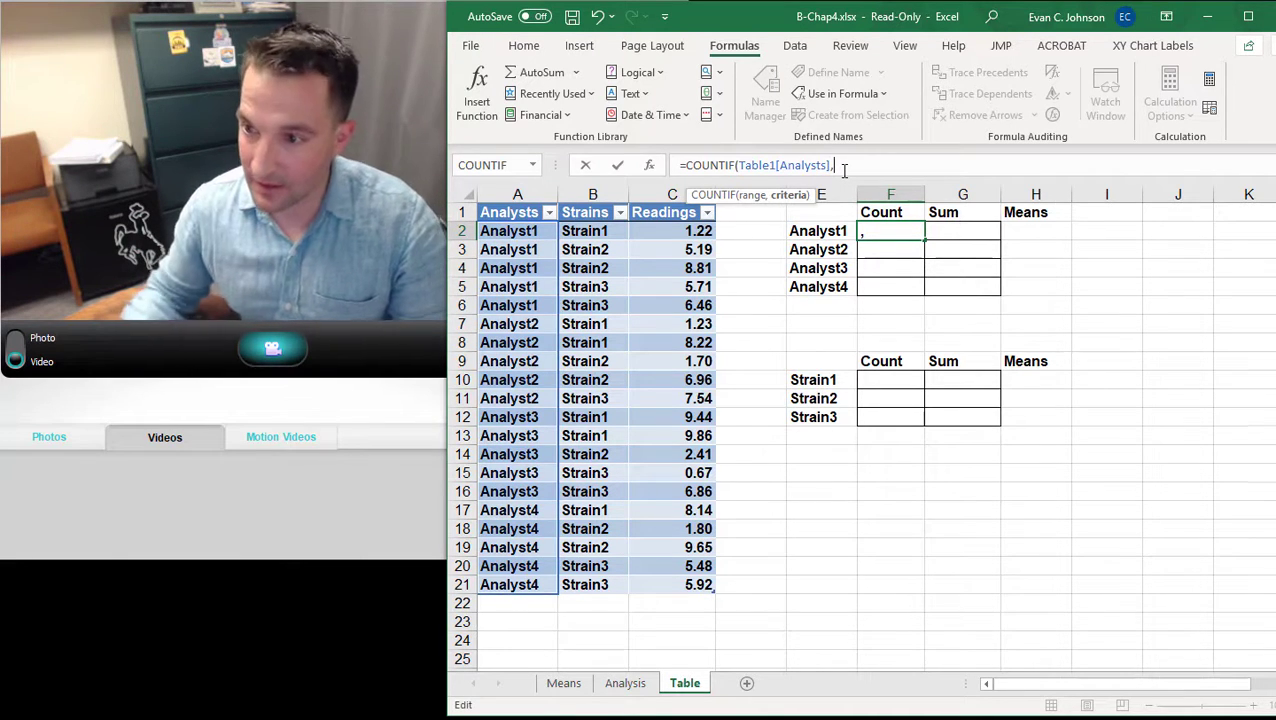
pyautogui.click(838, 231)
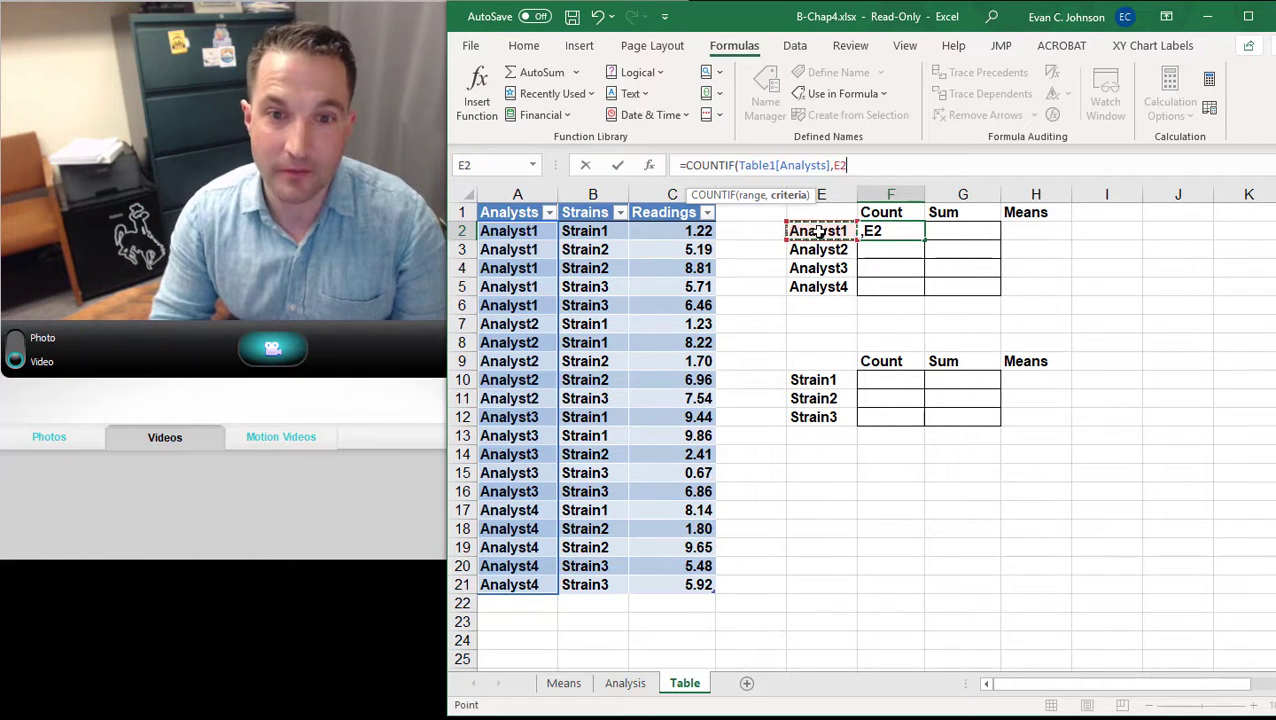
pyautogui.write(')')
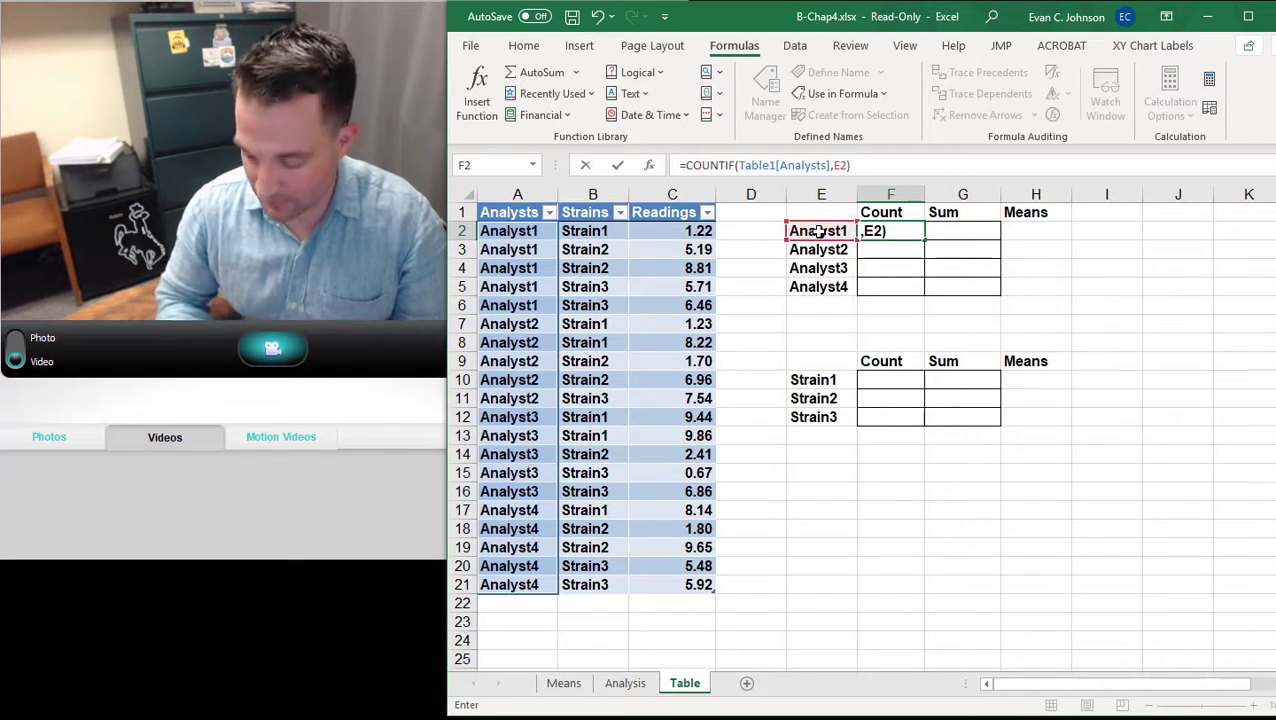
pyautogui.hotkey('ctrl', 'Return')
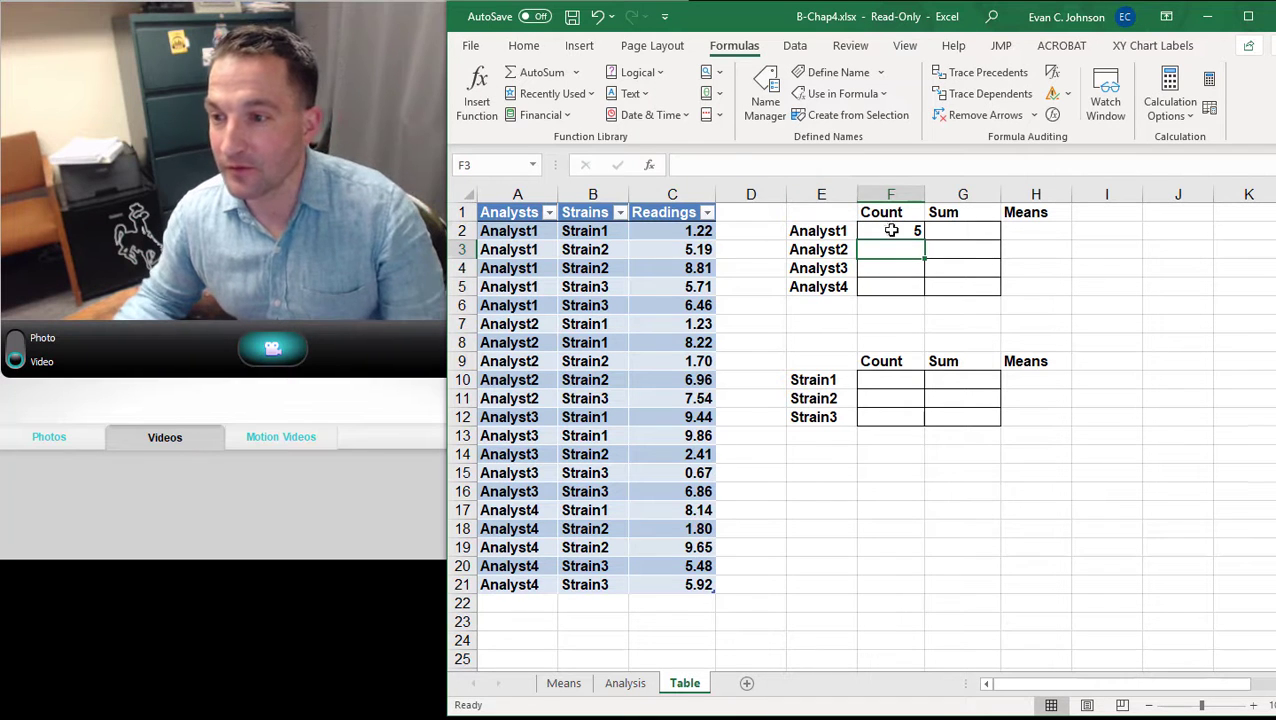
# Copy the COUNTIF formula from F2 down through F5 to count Analyst2, Analyst3 and Analyst4
pyautogui.moveTo(925, 241); pyautogui.dragTo(920, 259)
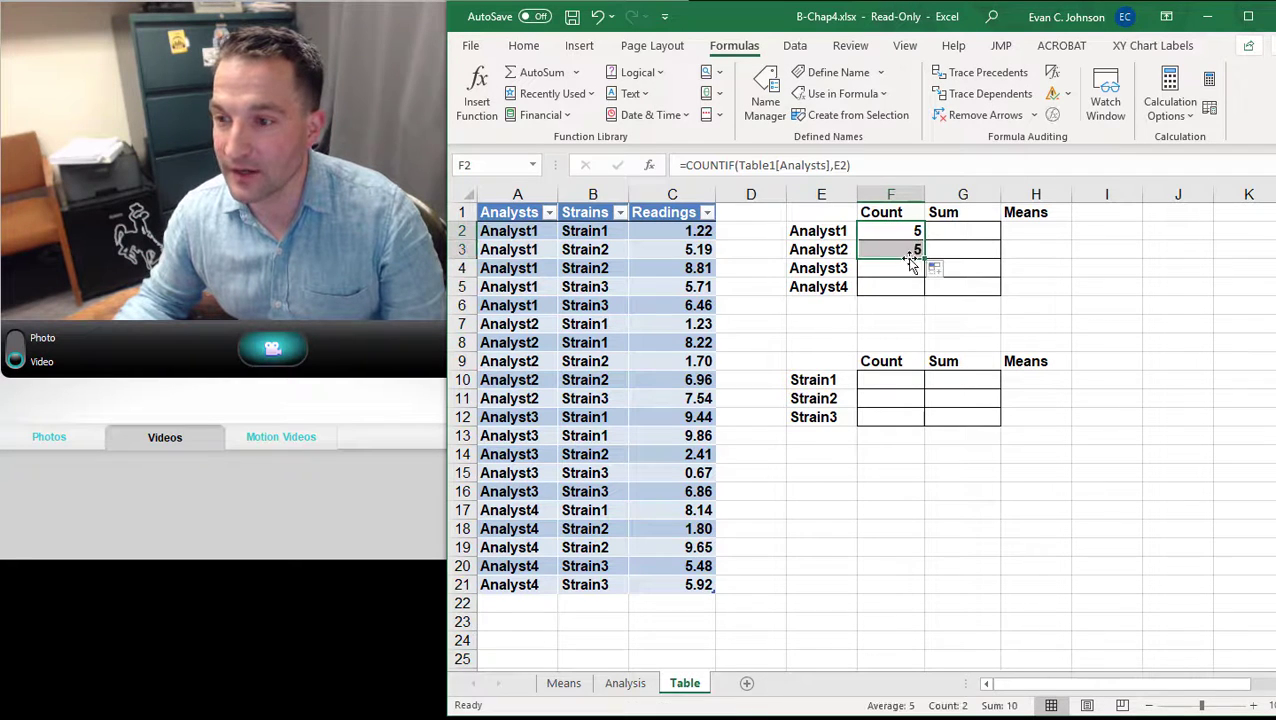
pyautogui.click(905, 252)
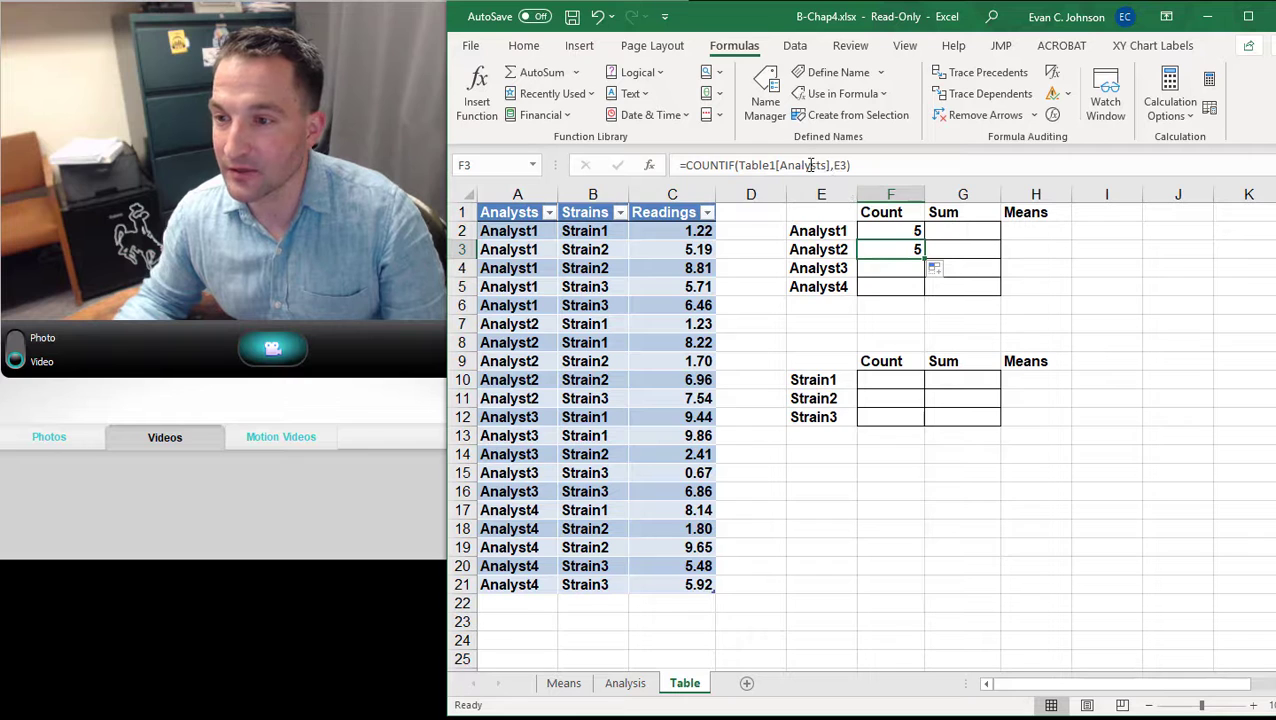
pyautogui.click(913, 232)
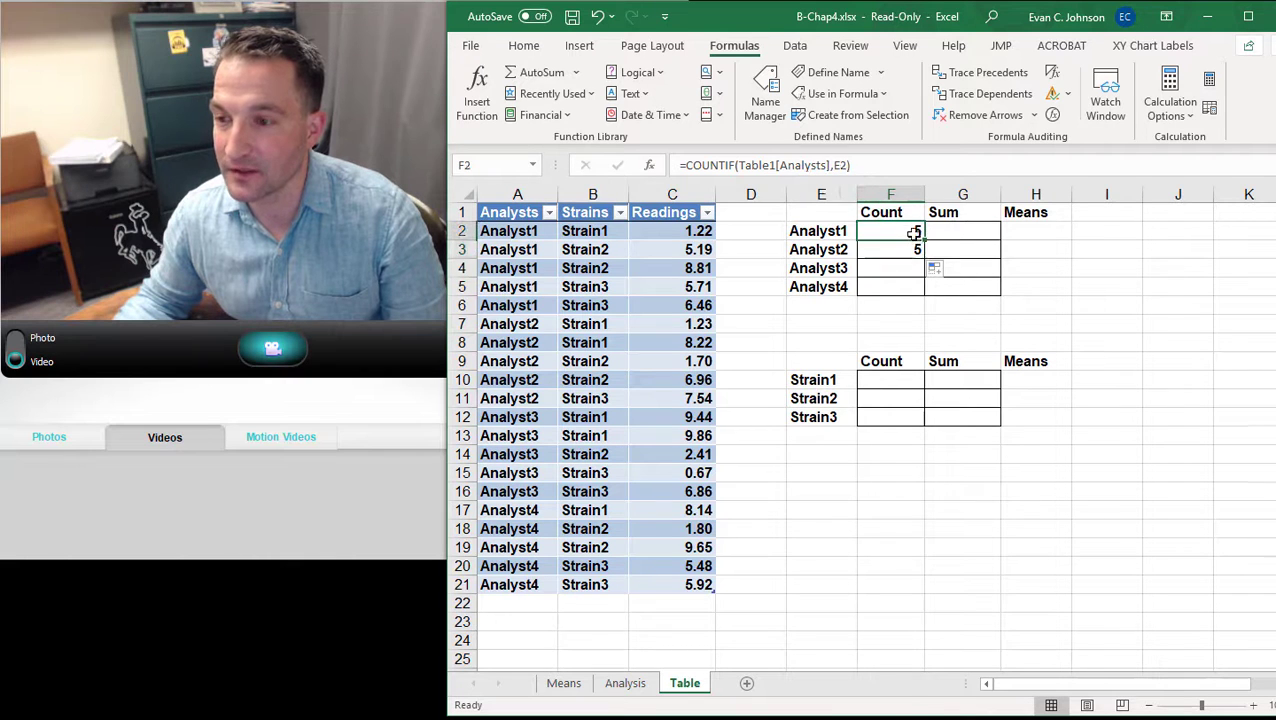
pyautogui.moveTo(913, 232); pyautogui.dragTo(924, 296)
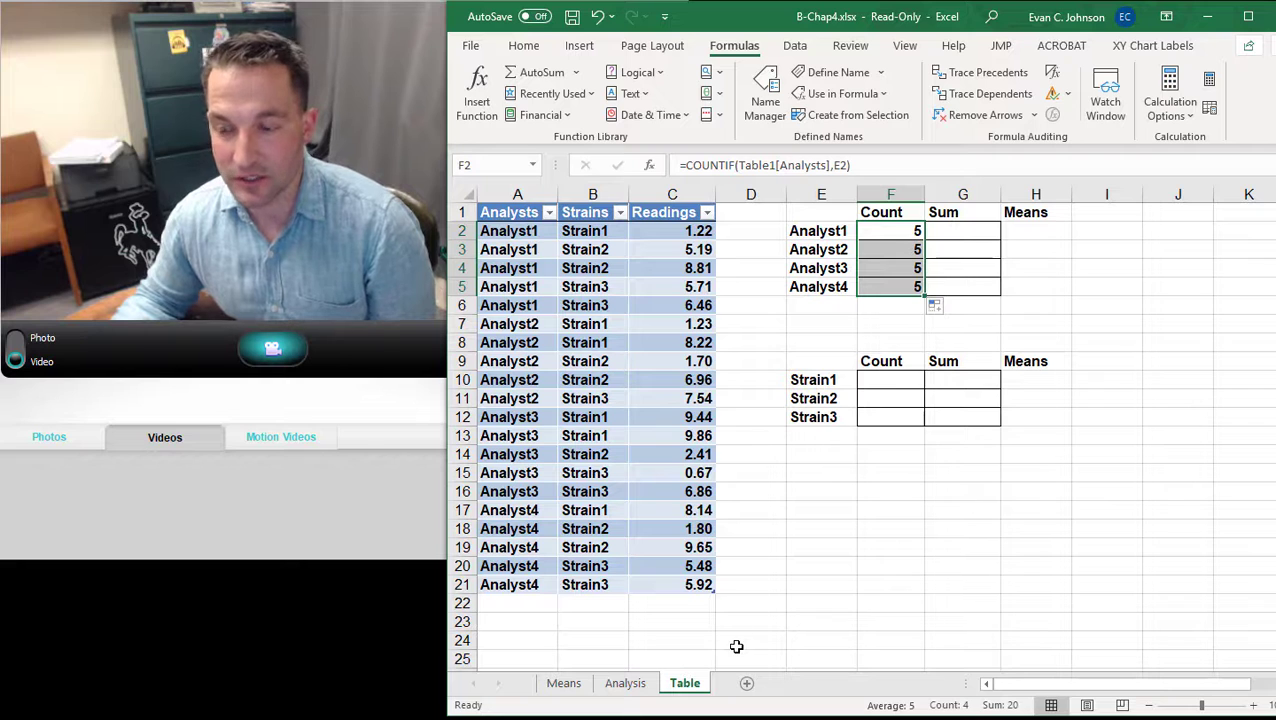
# Review the Means and Analysis sheets for comparison and return to the Table sheet
pyautogui.click(563, 683)
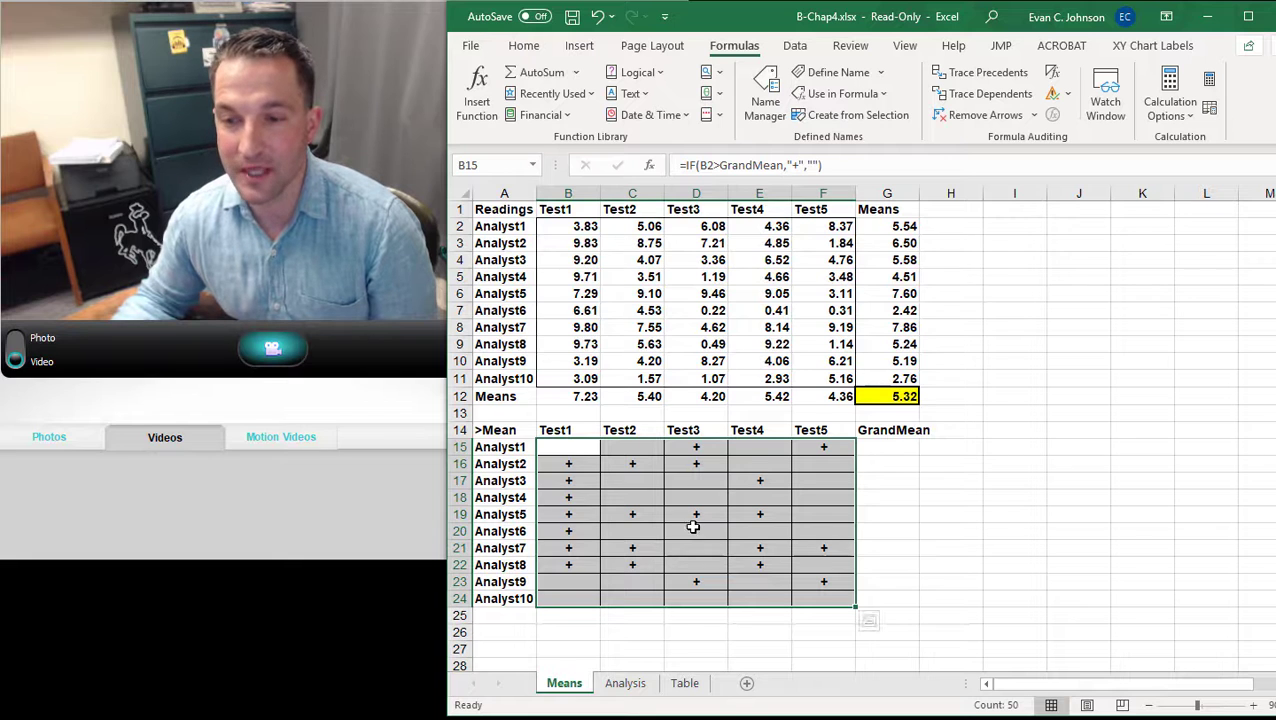
pyautogui.click(622, 683)
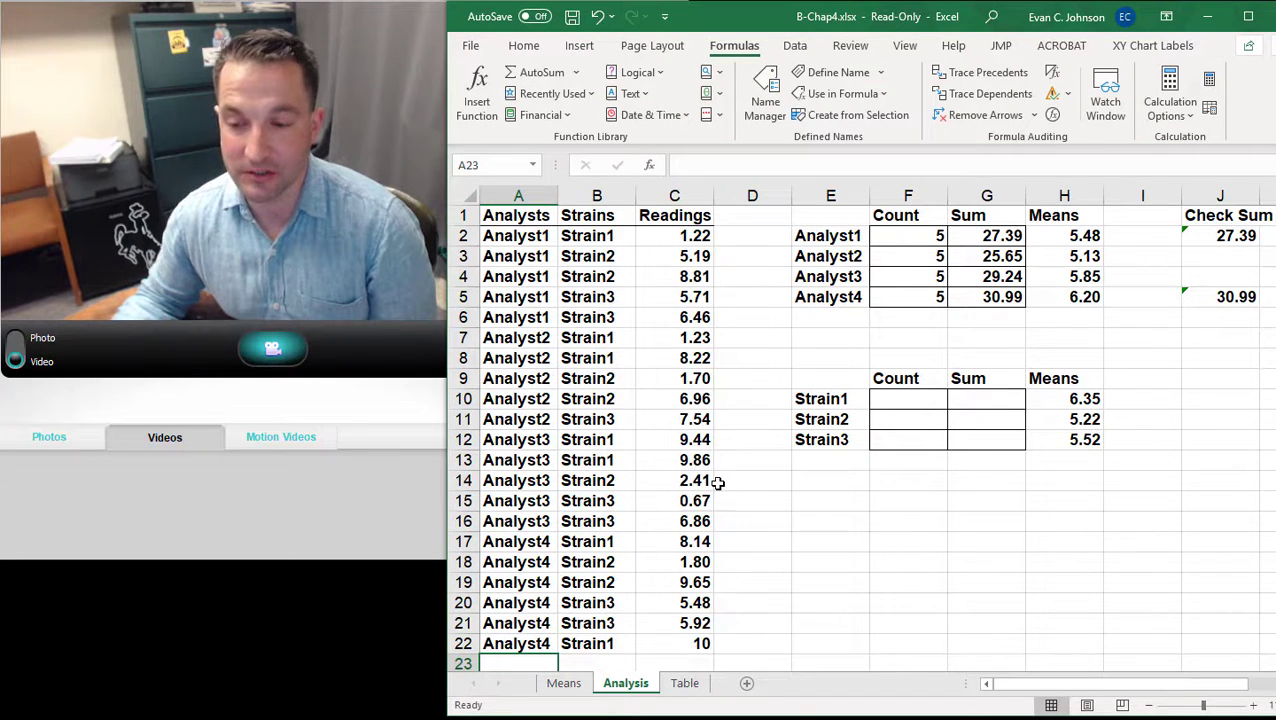
pyautogui.click(686, 683)
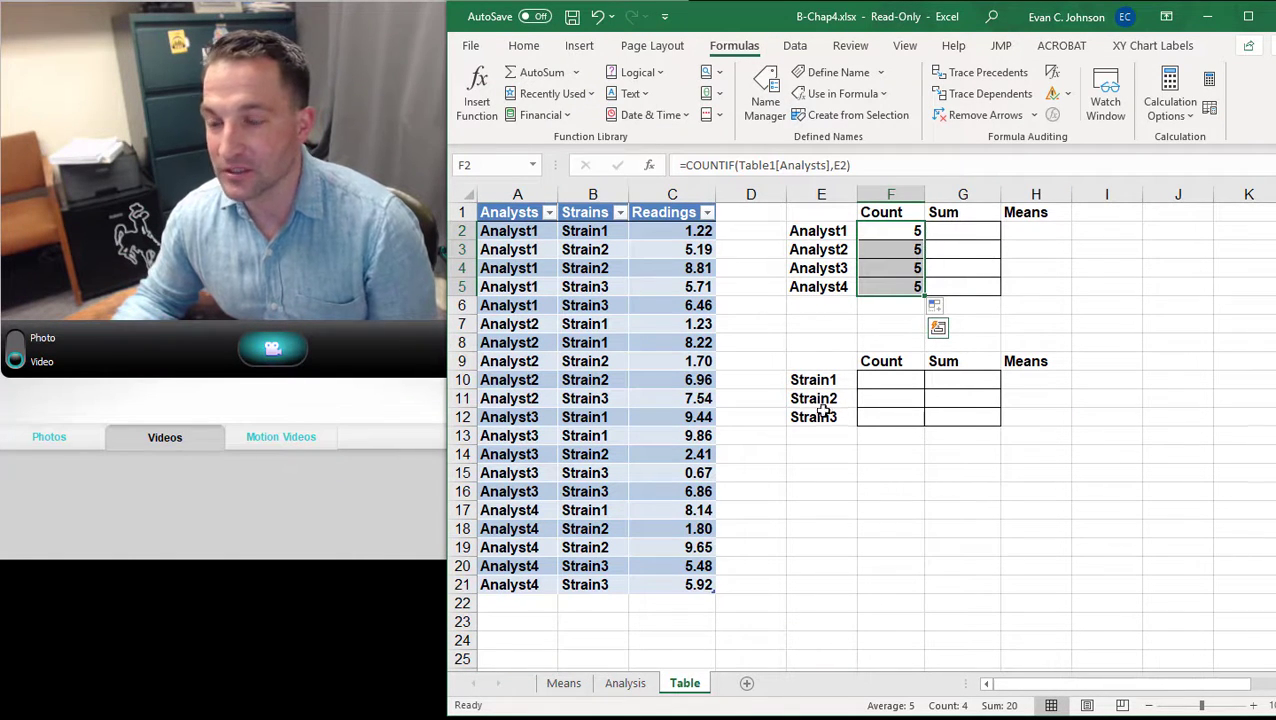
# Add a table entry in row 22 with Analyst1 and Strain1, and check the Analyst1 count in F2
pyautogui.click(535, 602)
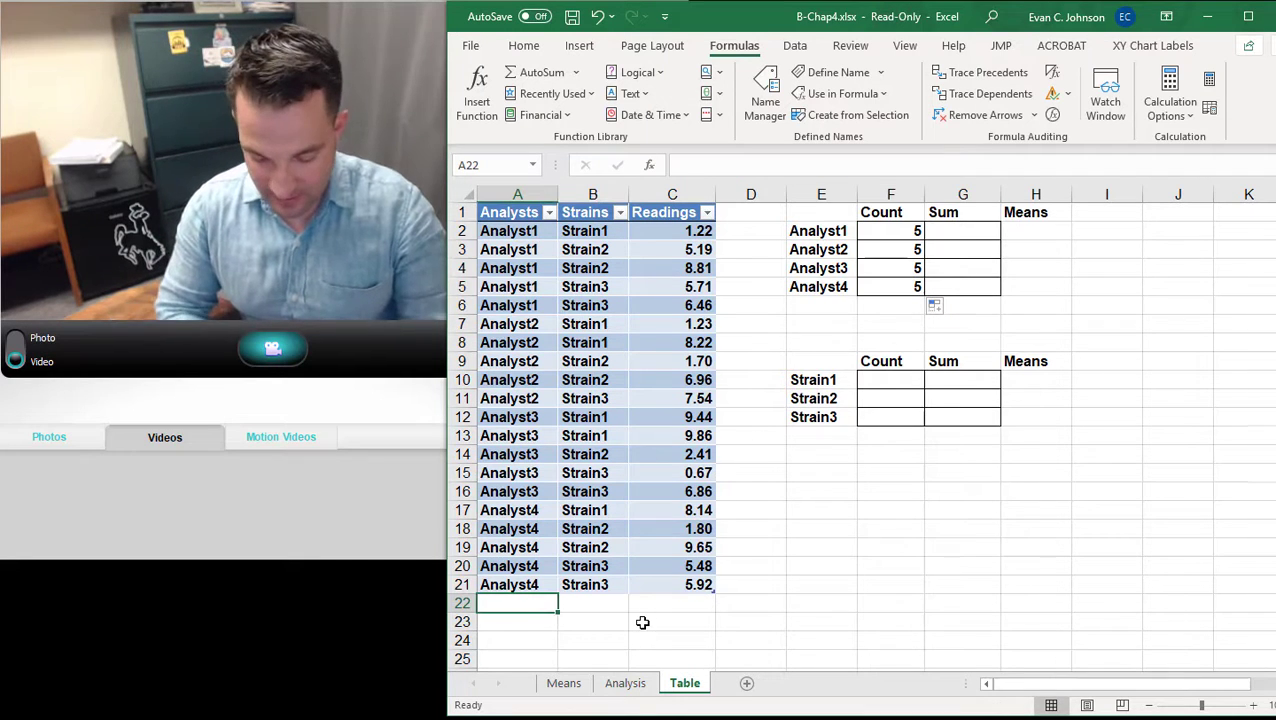
pyautogui.write('Analyst')
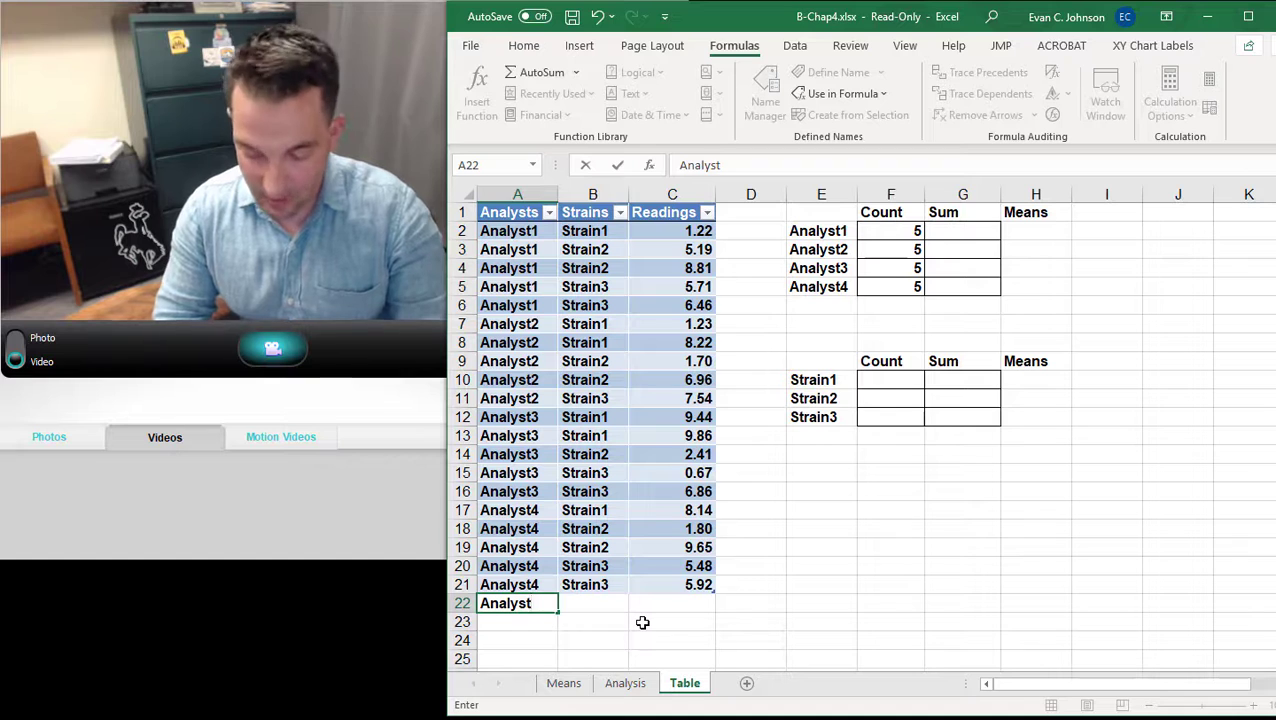
pyautogui.write('1')
pyautogui.press('Tab')
pyautogui.write('S')
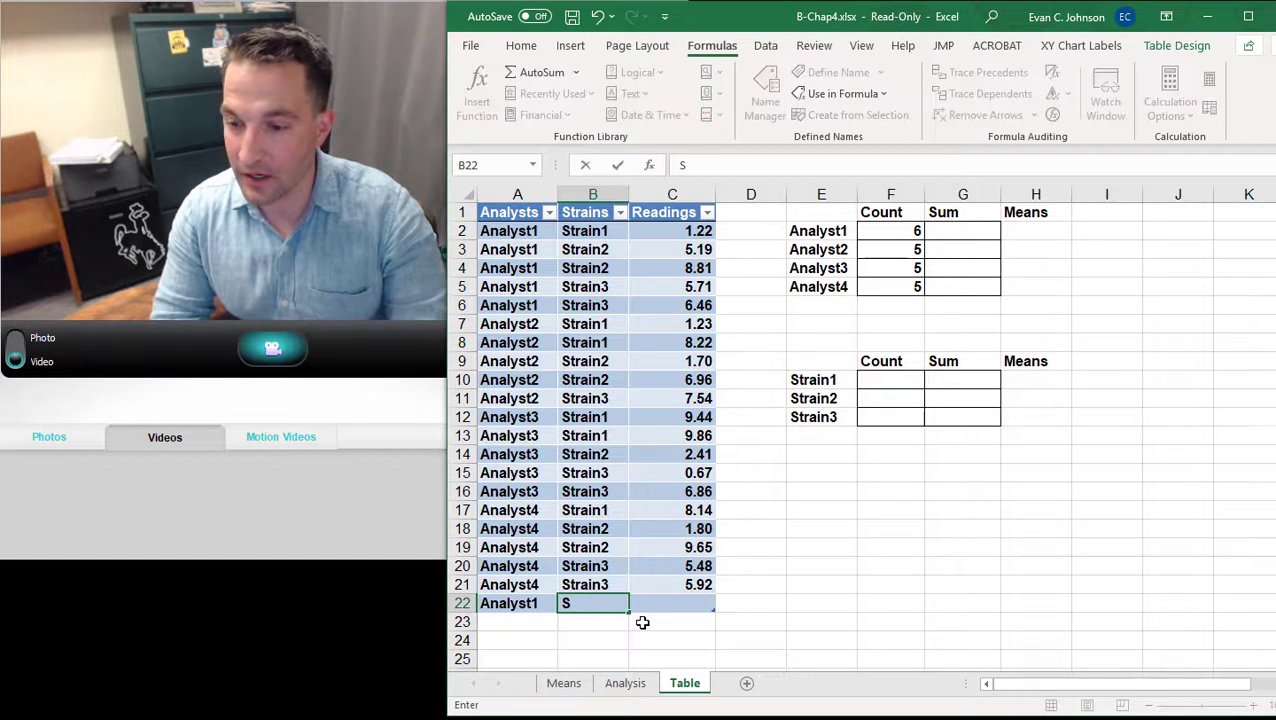
pyautogui.write('train1')
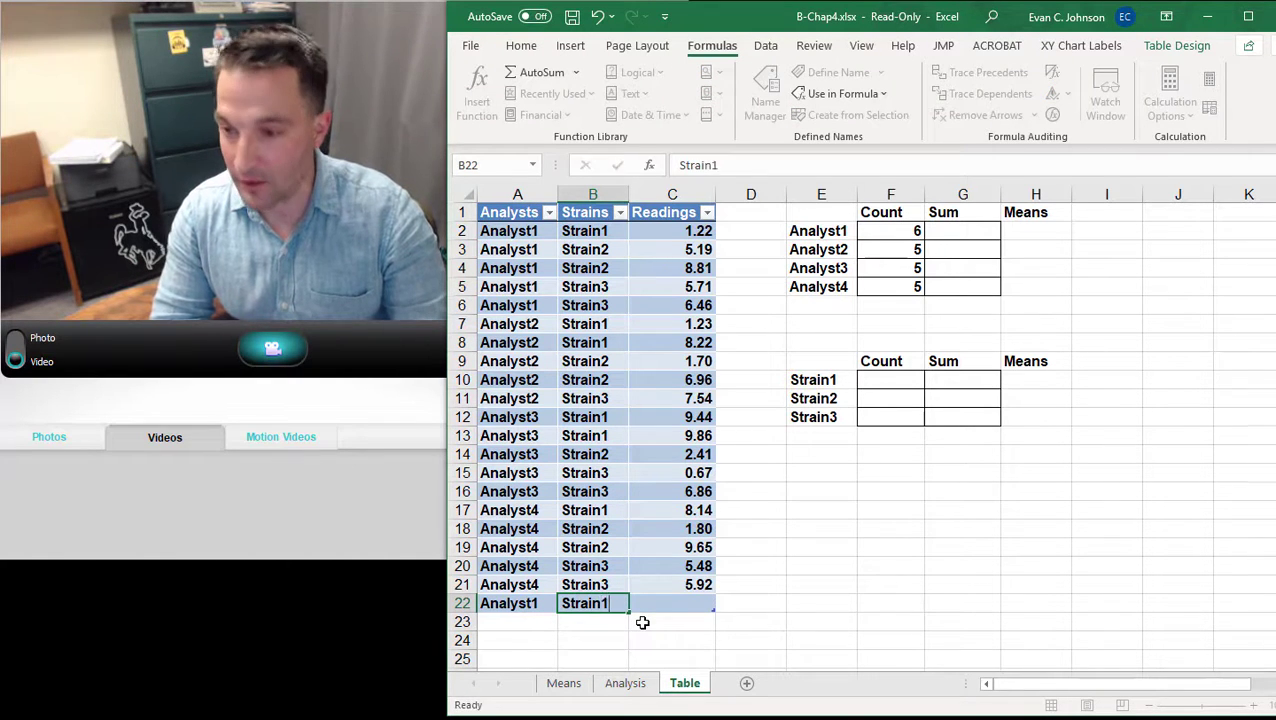
pyautogui.press('Tab')
pyautogui.click(535, 602)
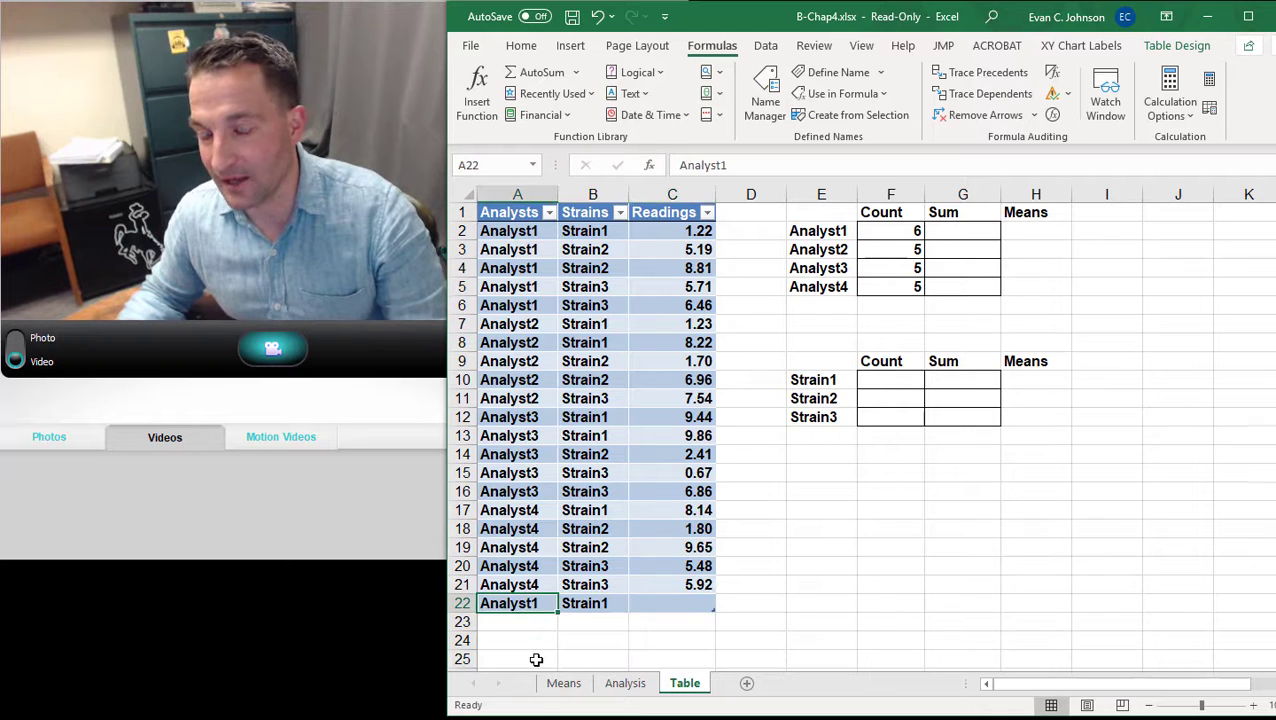
pyautogui.click(910, 230)
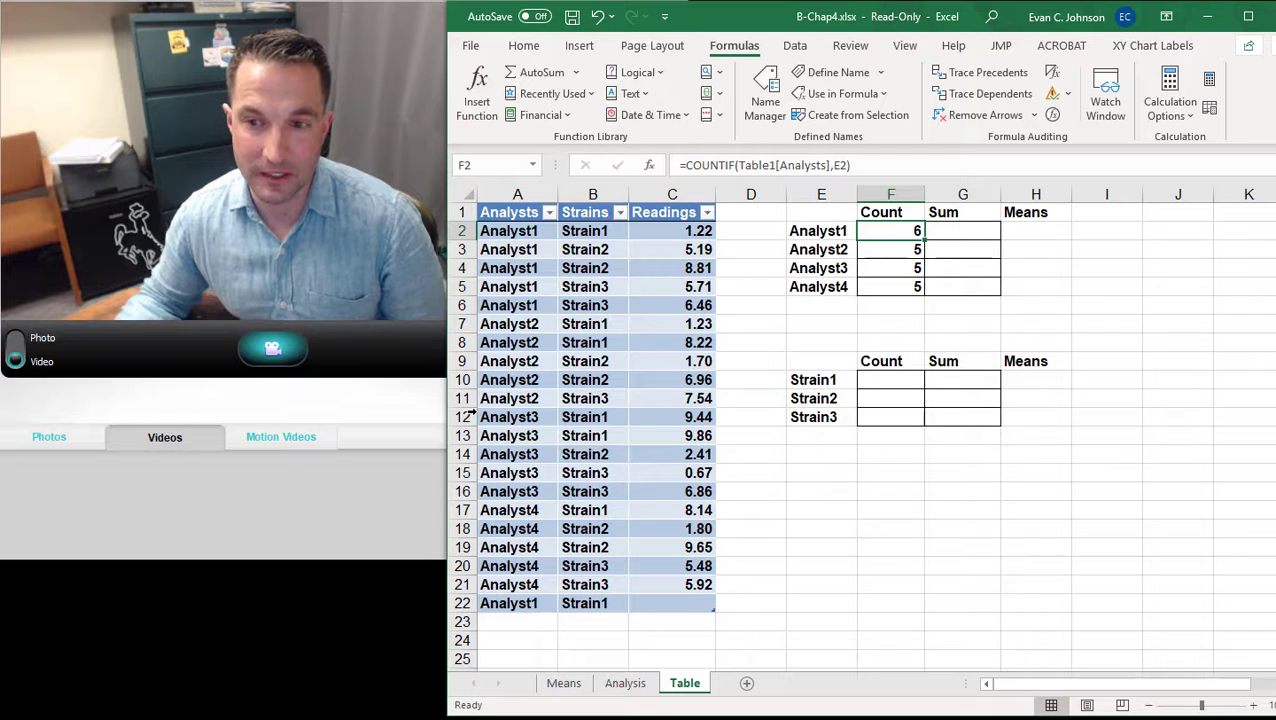
# Minimize the B-Chap4 workbook and narrow the Copy of B-Chap5.xlsx window so columns A to G show
pyautogui.click(1208, 17)
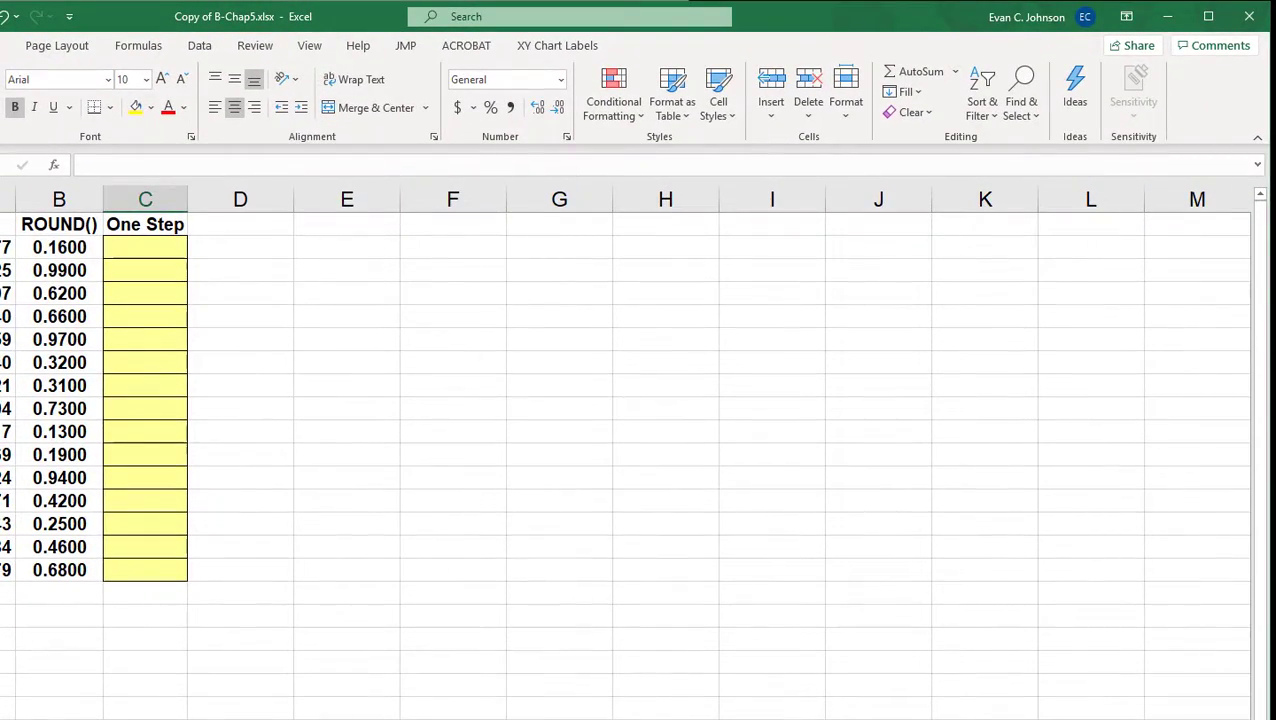
pyautogui.moveTo(0, 360); pyautogui.dragTo(484, 360)
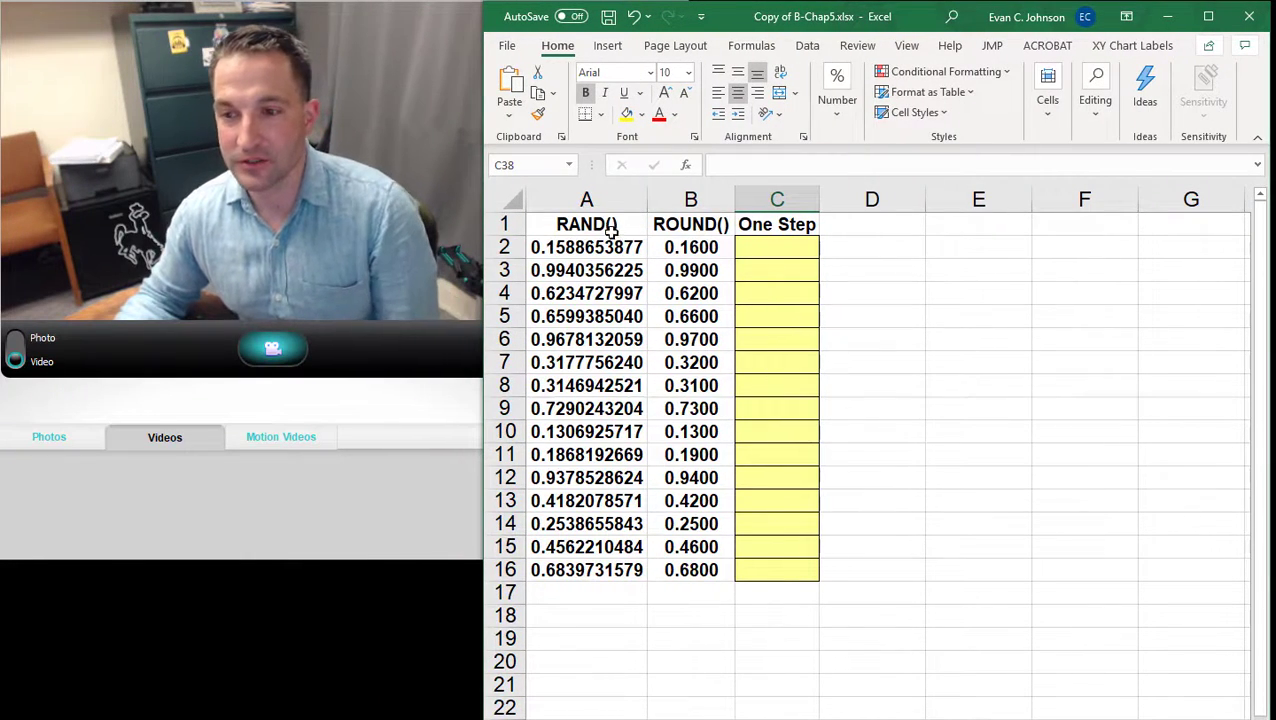
# Examine the RAND and ROUND formulas in cells A2 and B2
pyautogui.click(612, 224)
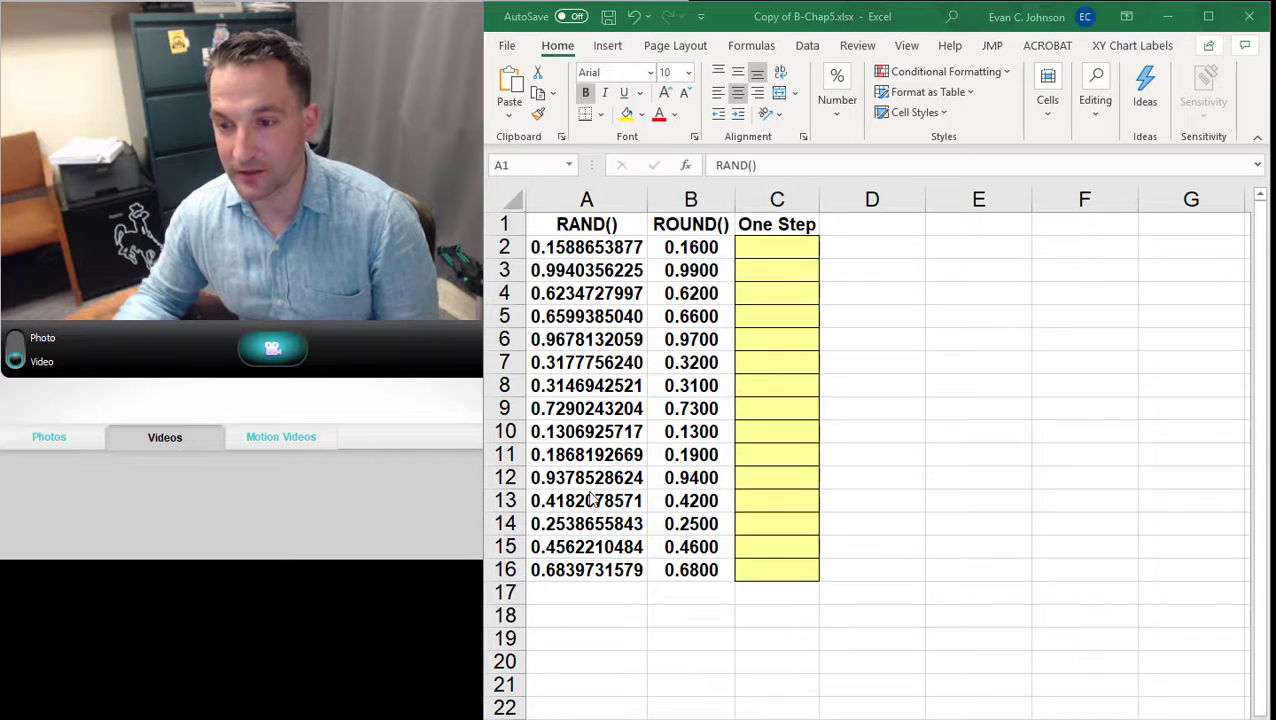
pyautogui.click(706, 247)
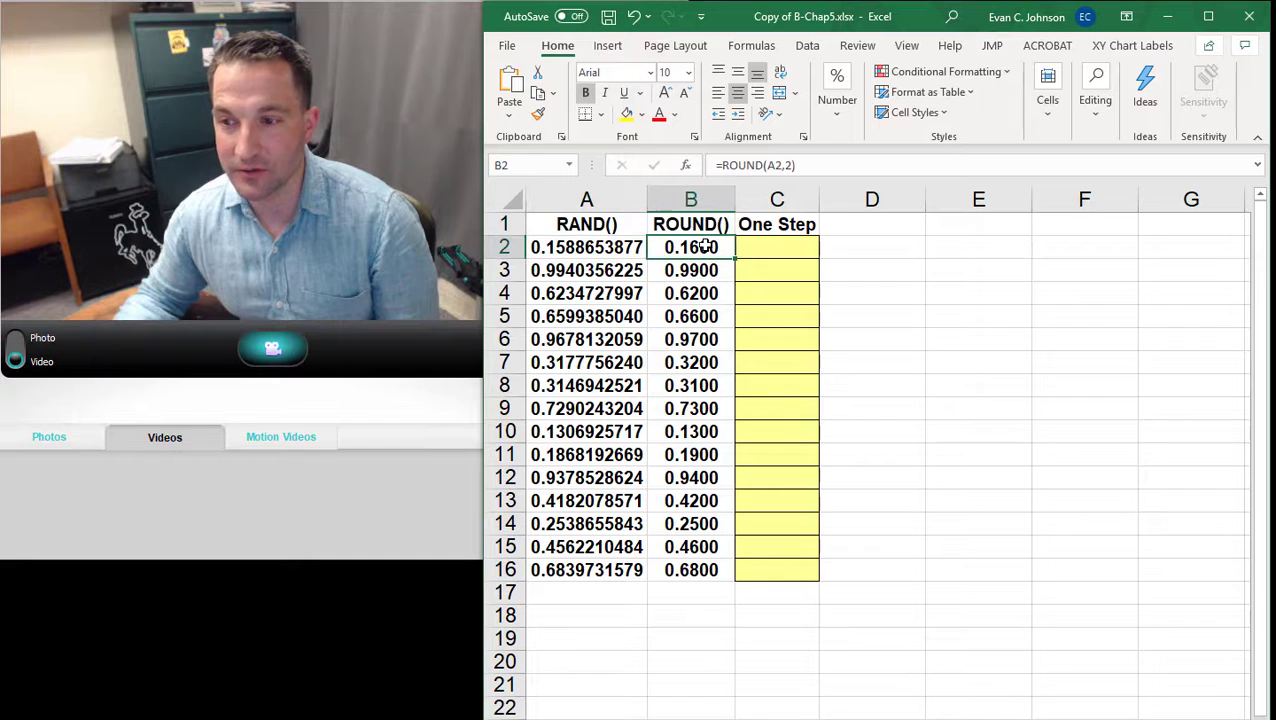
pyautogui.click(624, 246)
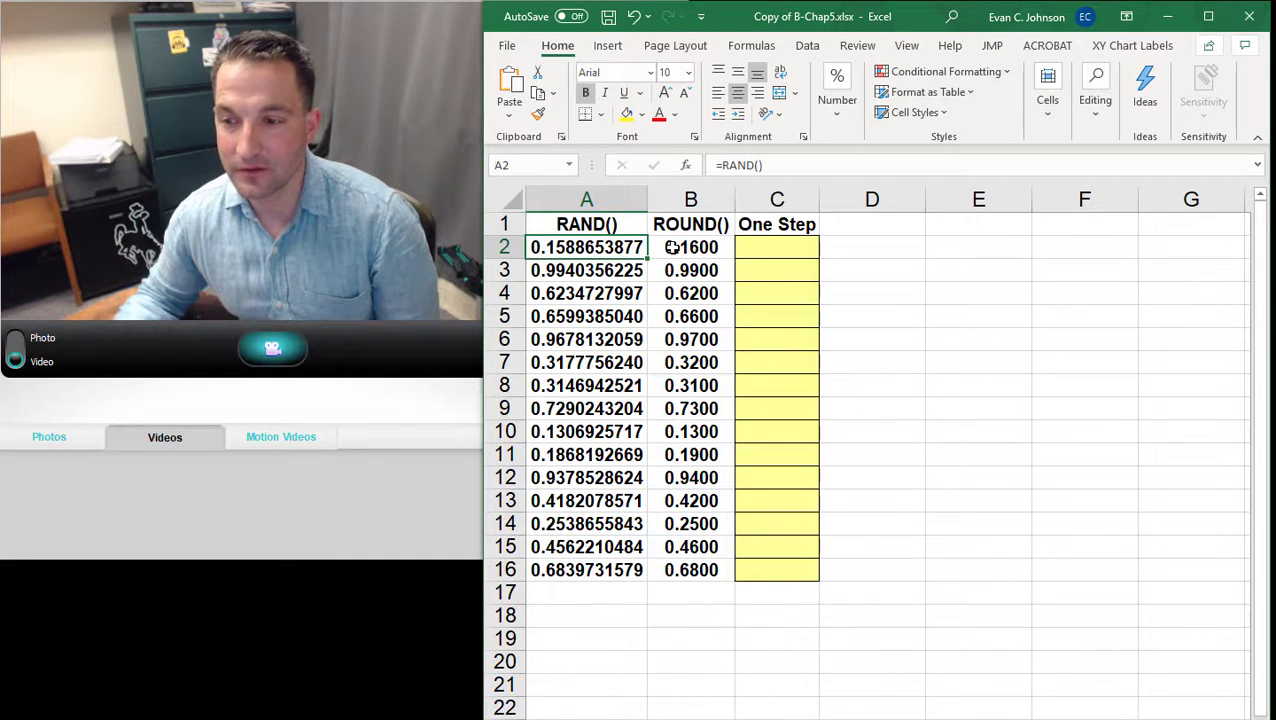
pyautogui.click(676, 248)
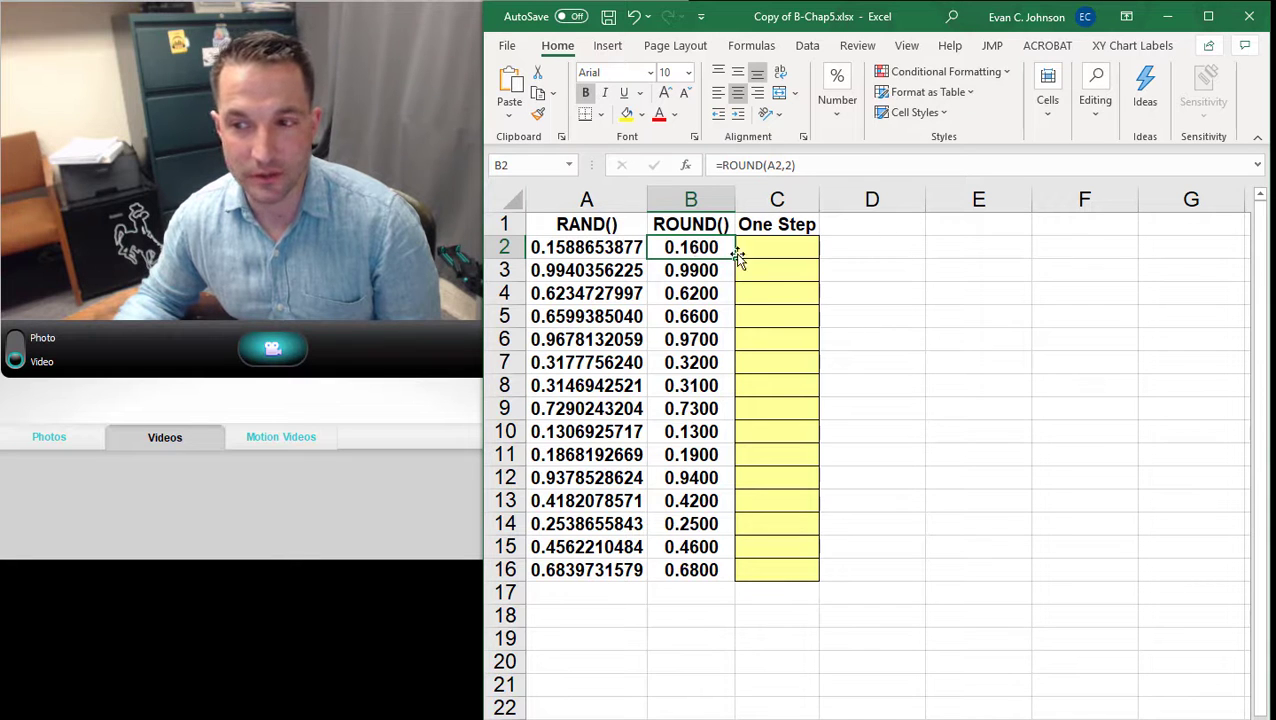
# Insert the ROUND function in cell C2 of the One Step column
pyautogui.click(801, 247)
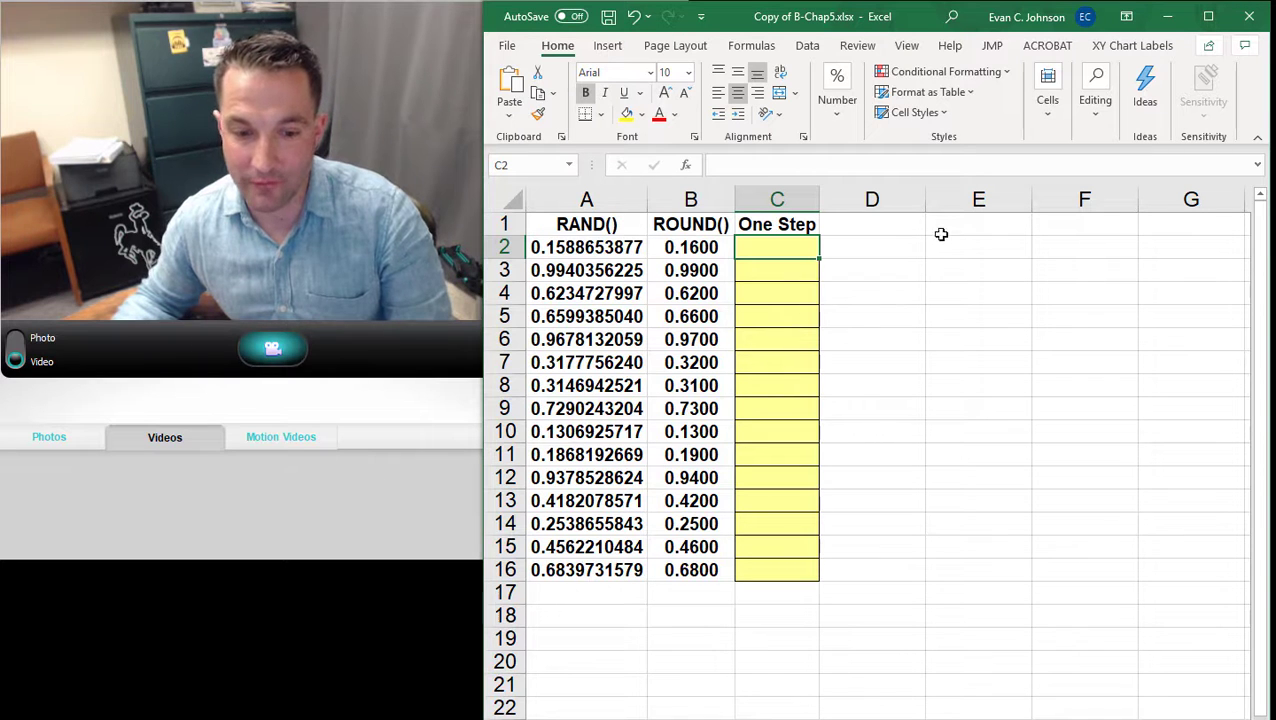
pyautogui.click(687, 166)
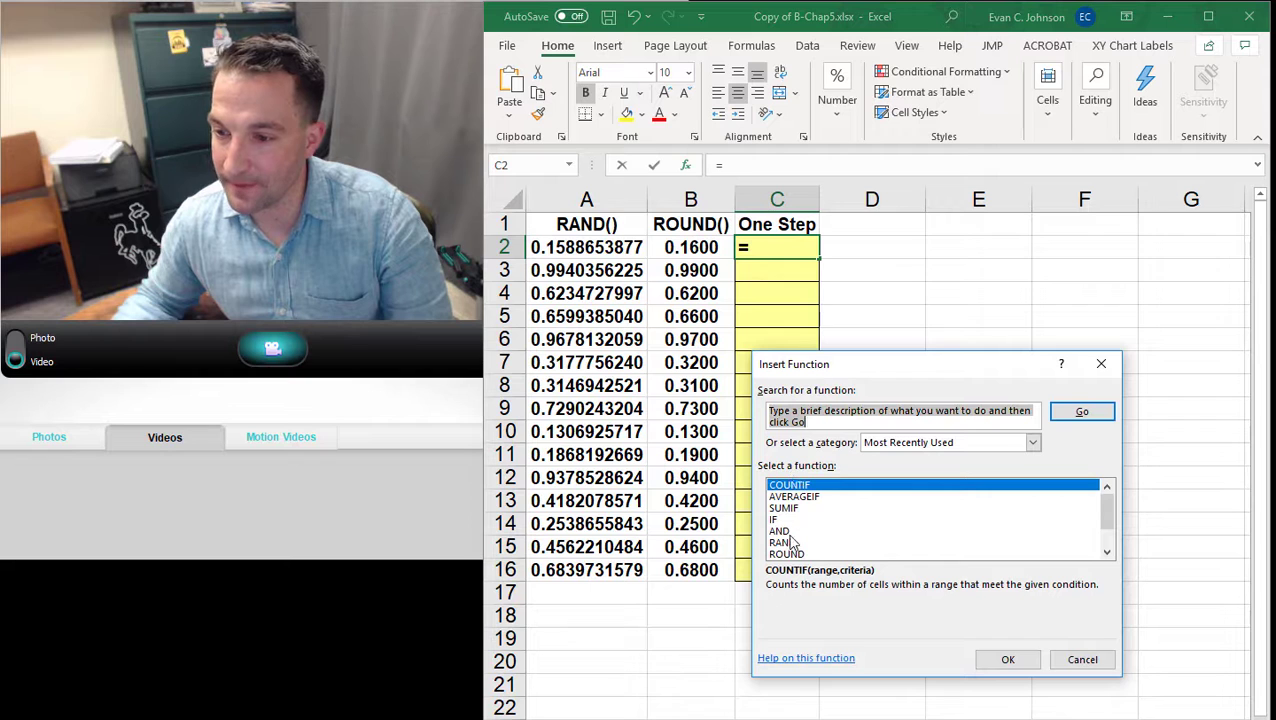
pyautogui.click(786, 553)
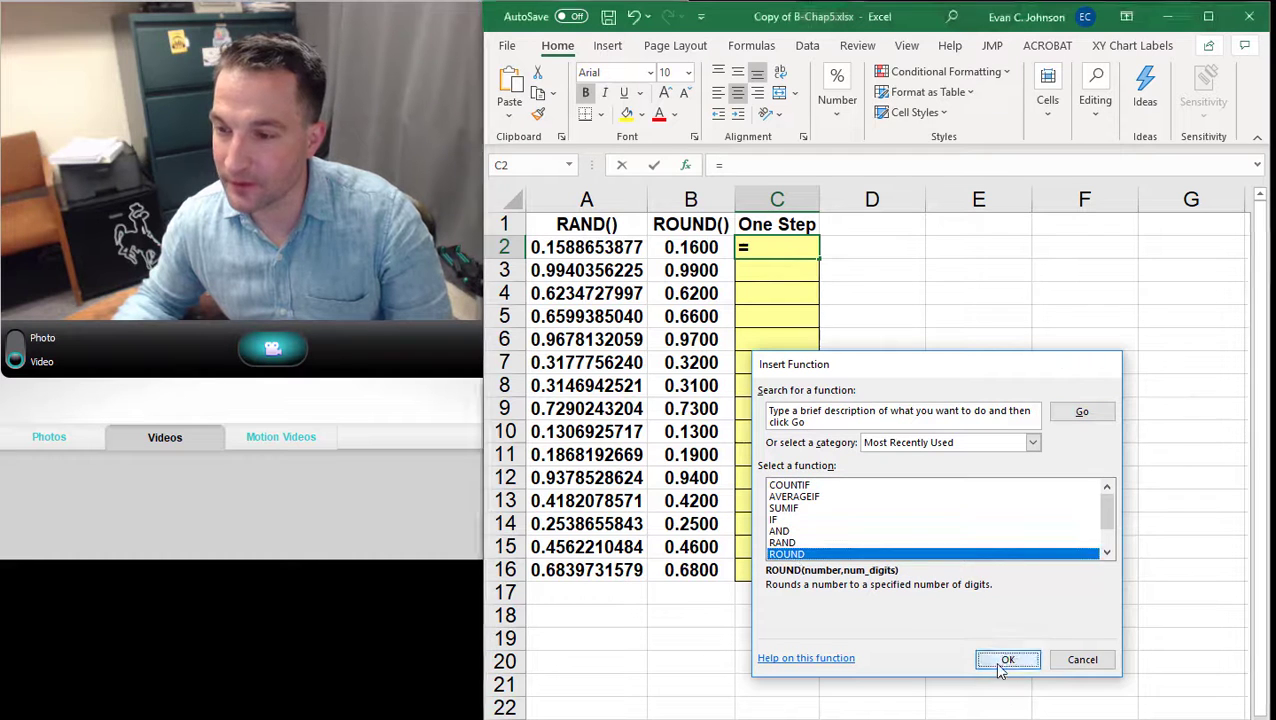
pyautogui.click(1001, 663)
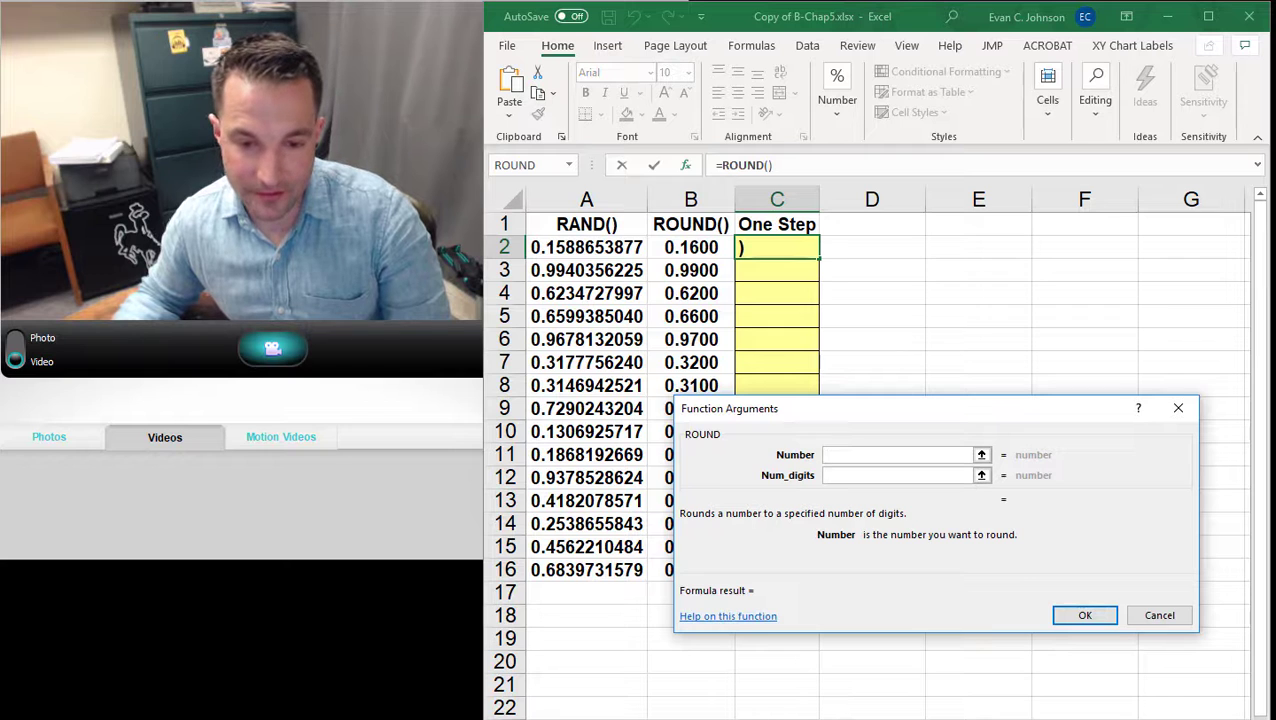
pyautogui.scroll(-1, 866, 316)
pyautogui.scroll(1, 866, 316)
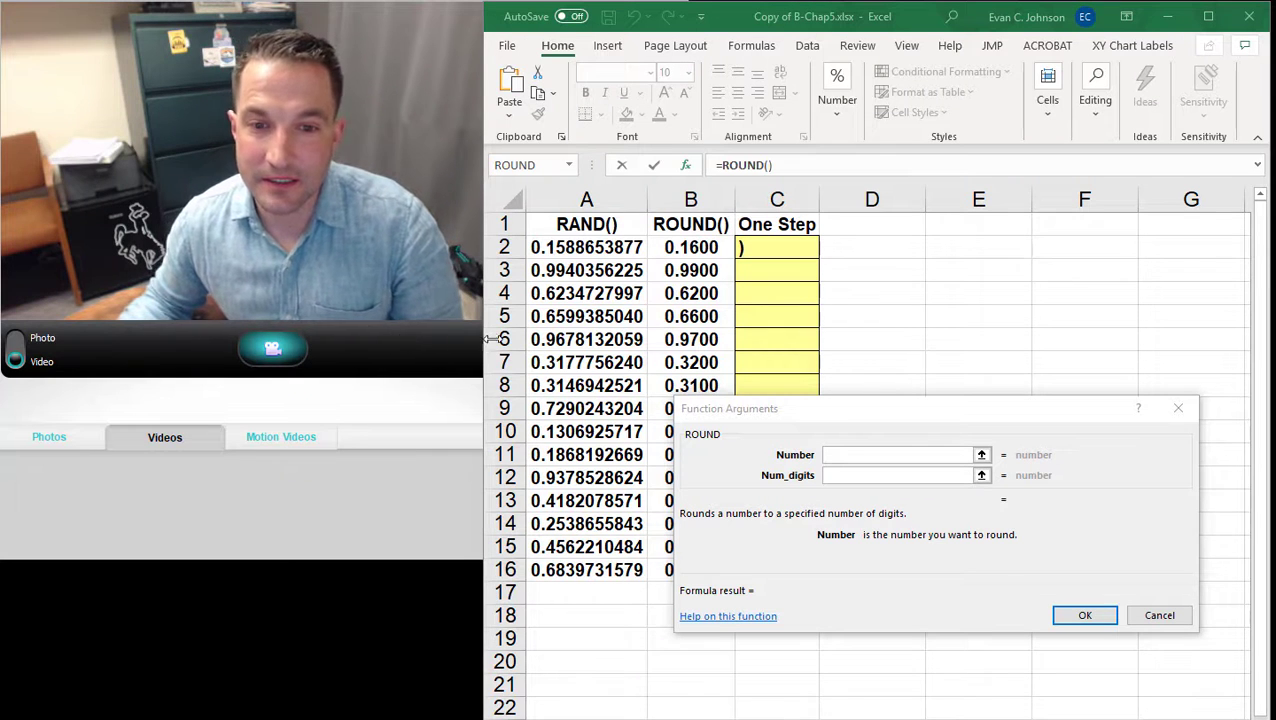
# Nest the RAND function inside ROUND's parentheses in C2 as the number argument
pyautogui.click(857, 455)
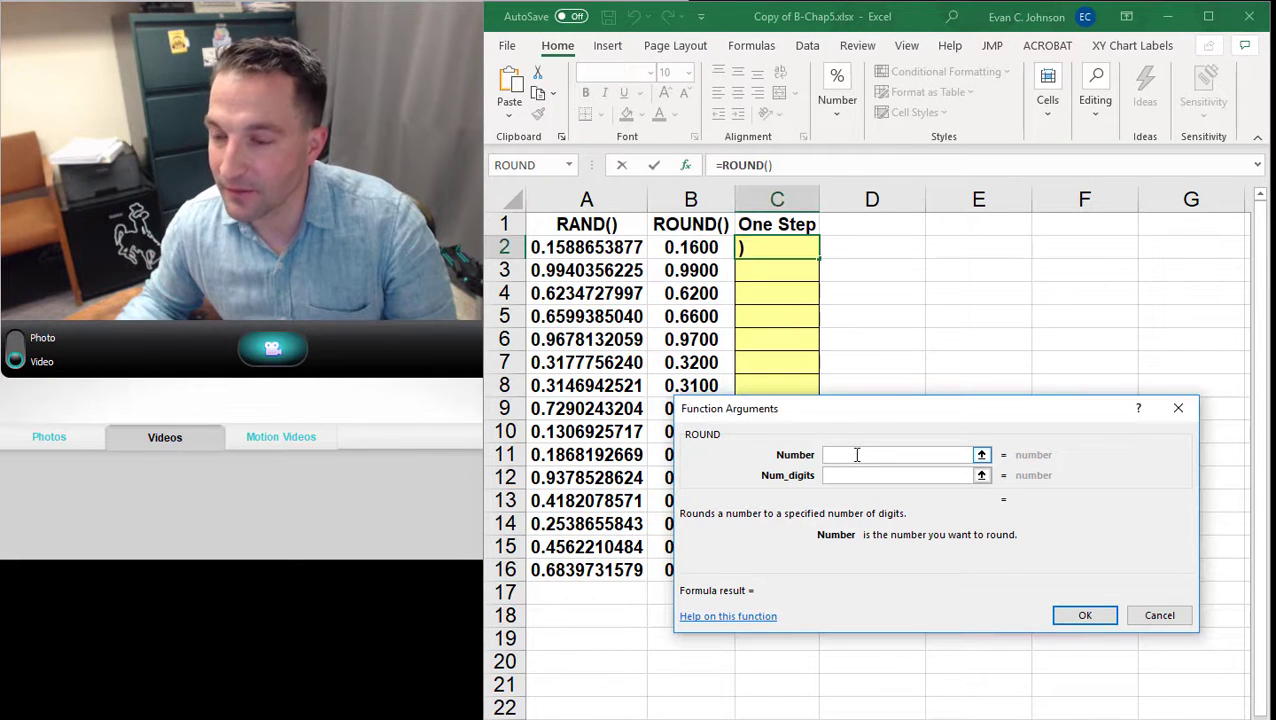
pyautogui.click(686, 166)
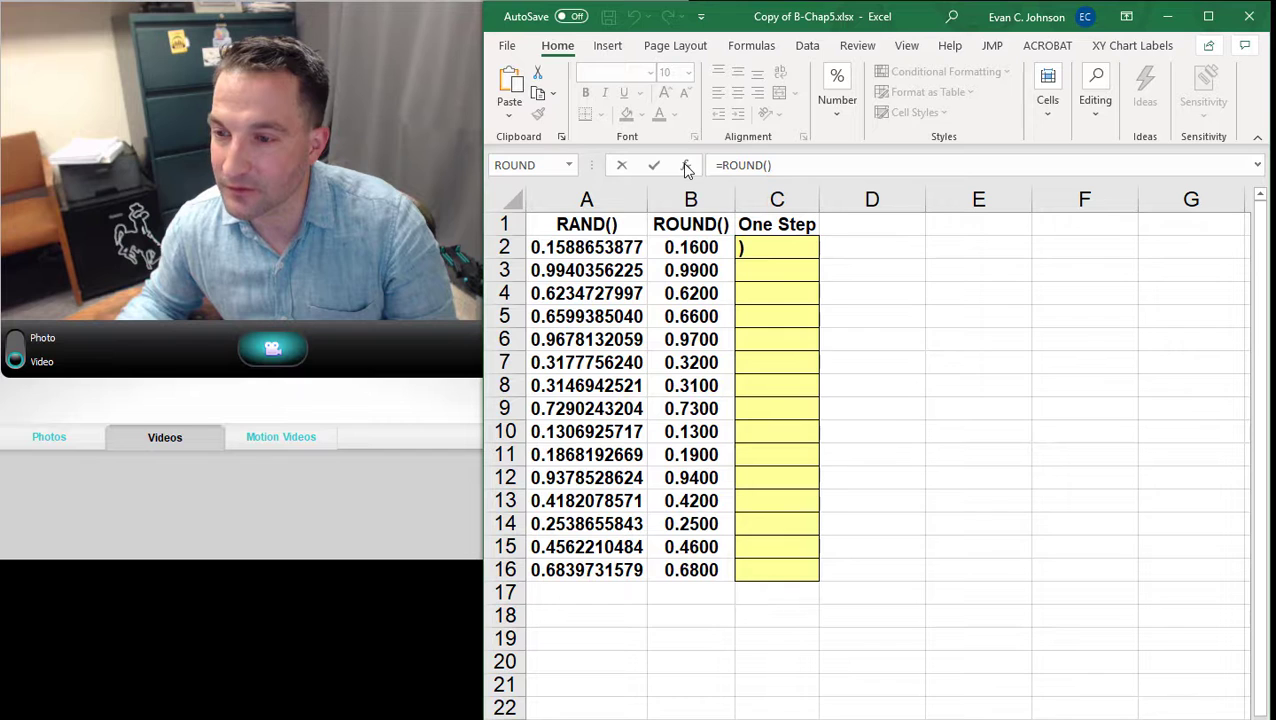
pyautogui.click(766, 166)
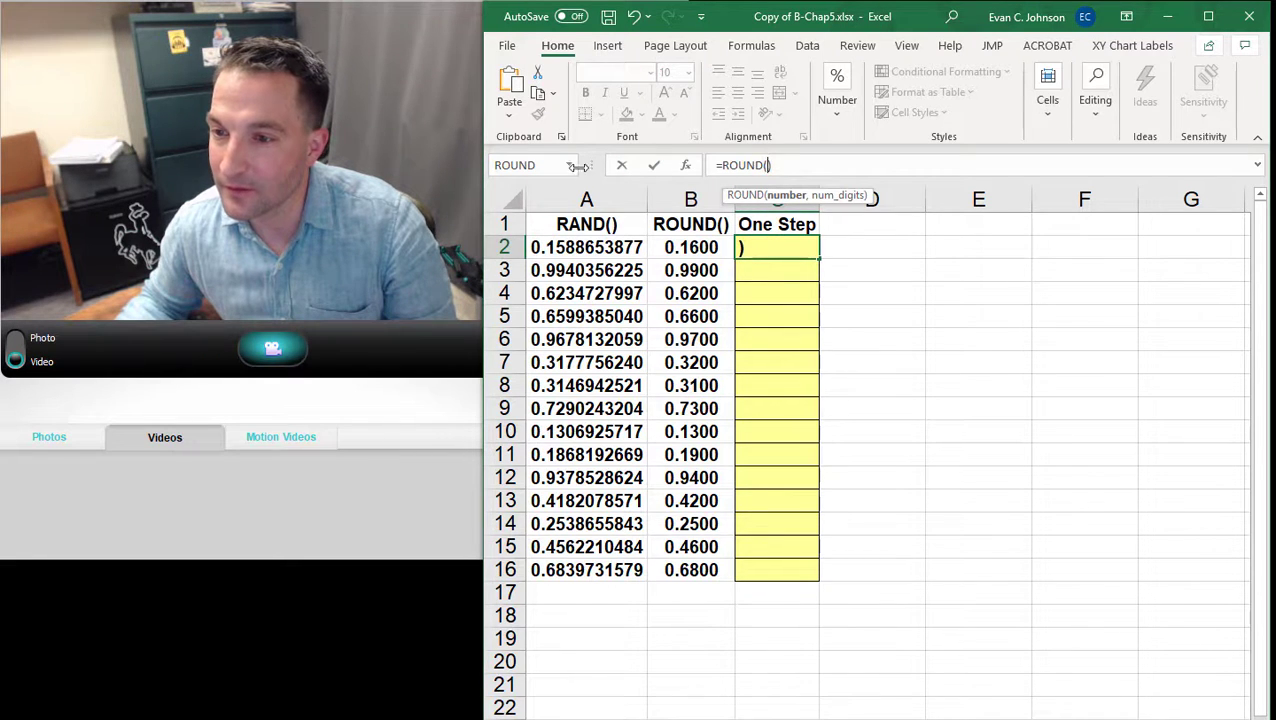
pyautogui.click(569, 165)
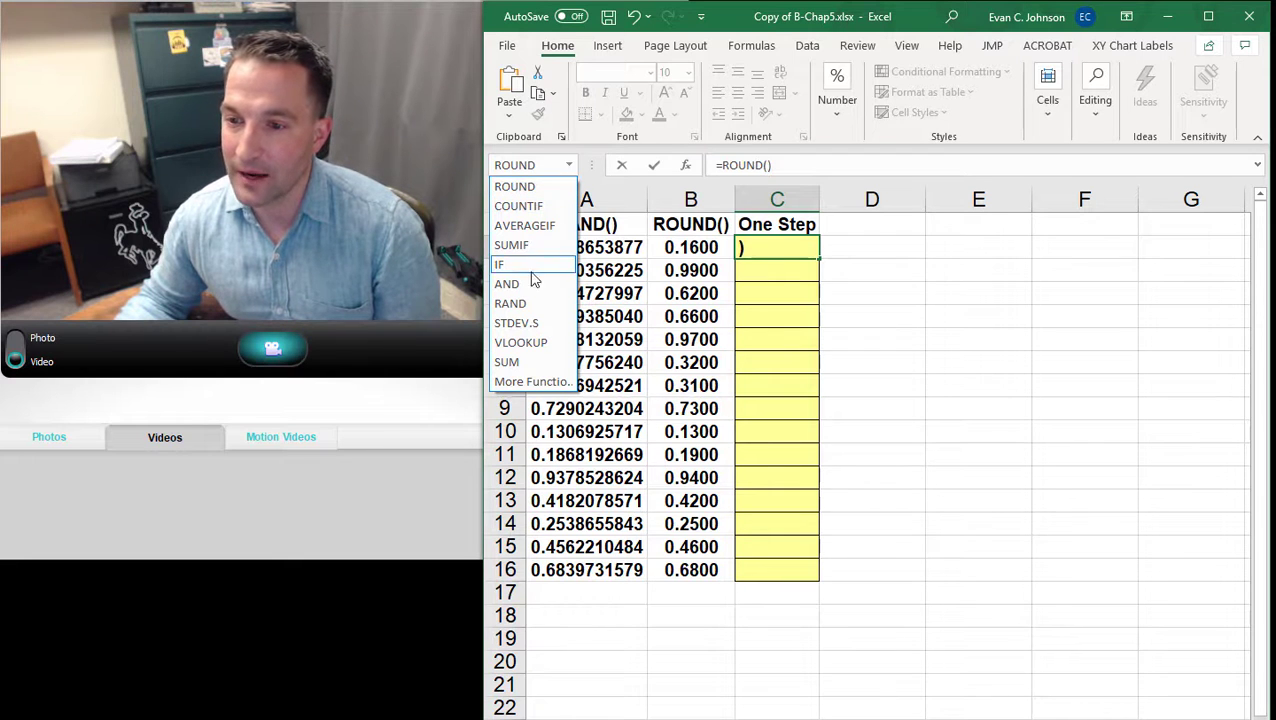
pyautogui.click(510, 303)
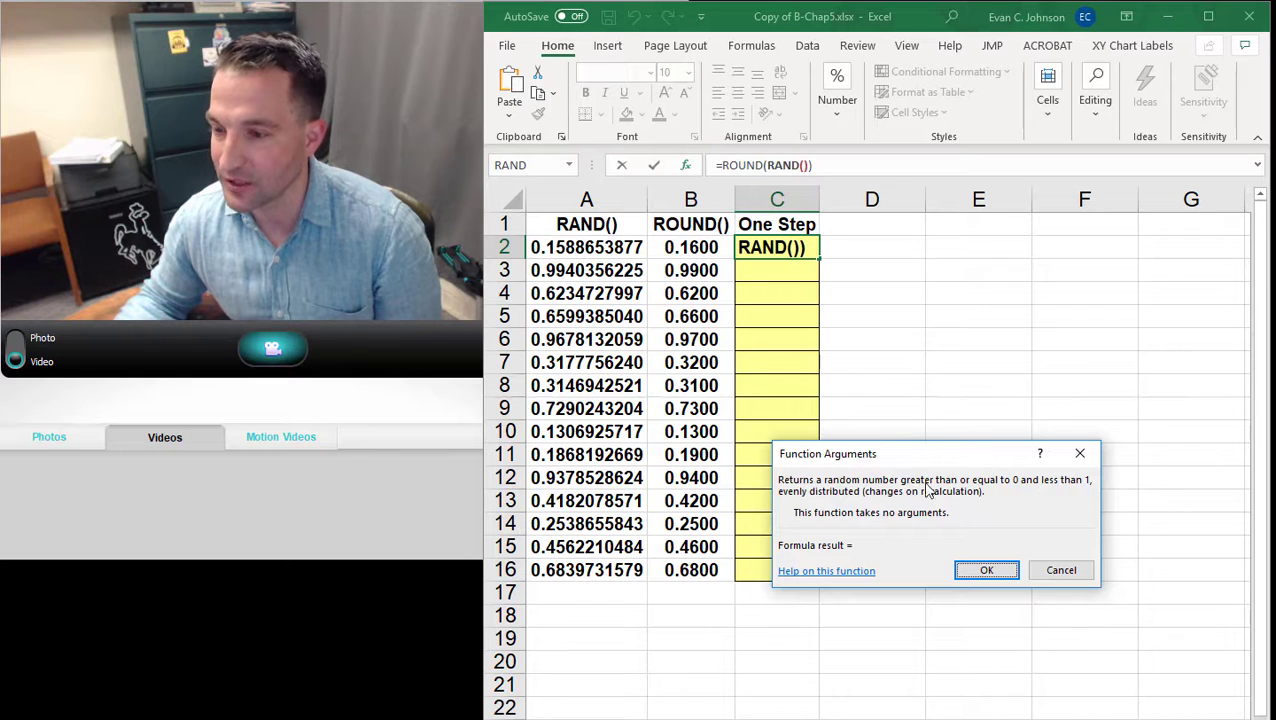
# Return to ROUND's arguments in C2 and set Num_digits to 2, completing the formula =ROUND(RAND(),2)
pyautogui.click(746, 167)
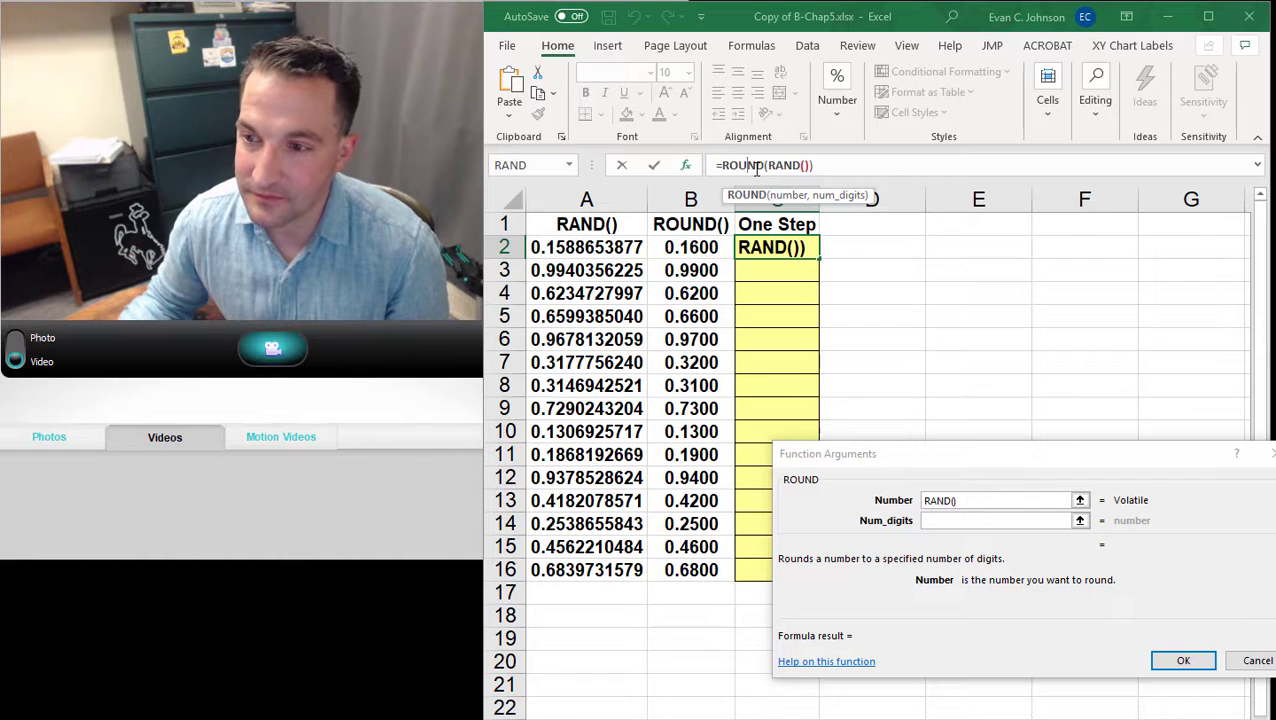
pyautogui.click(988, 502)
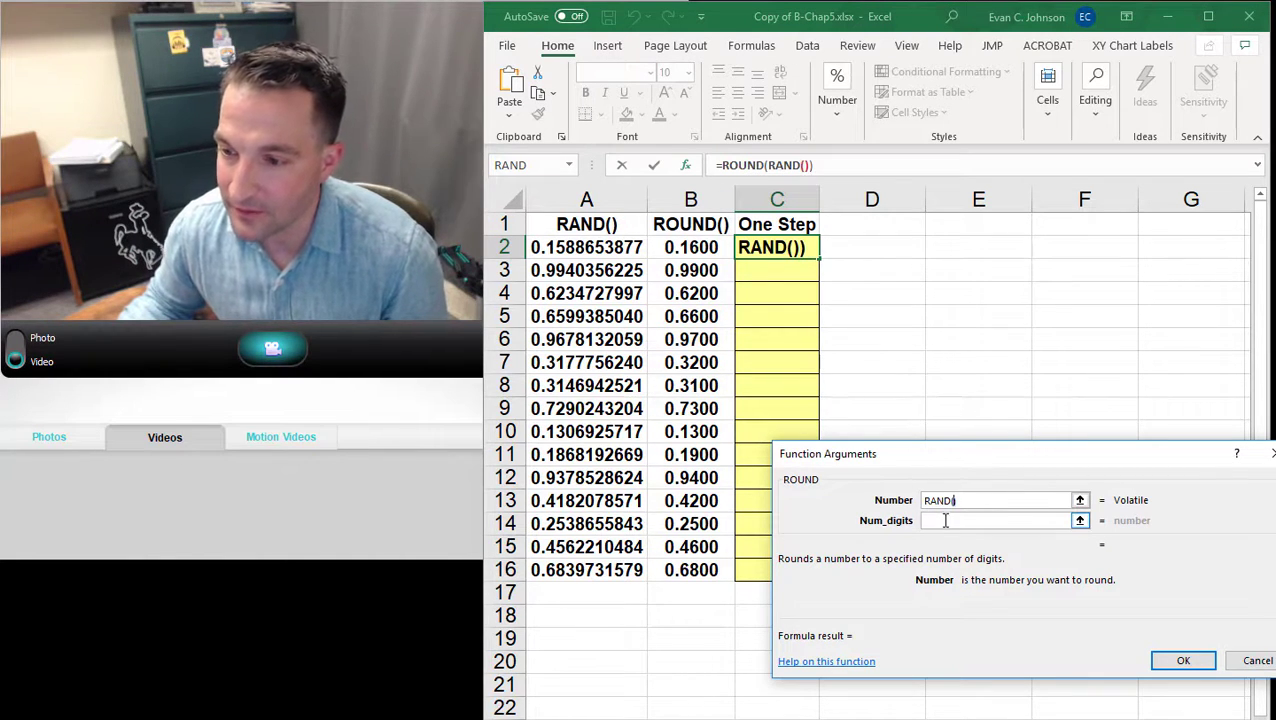
pyautogui.click(951, 521)
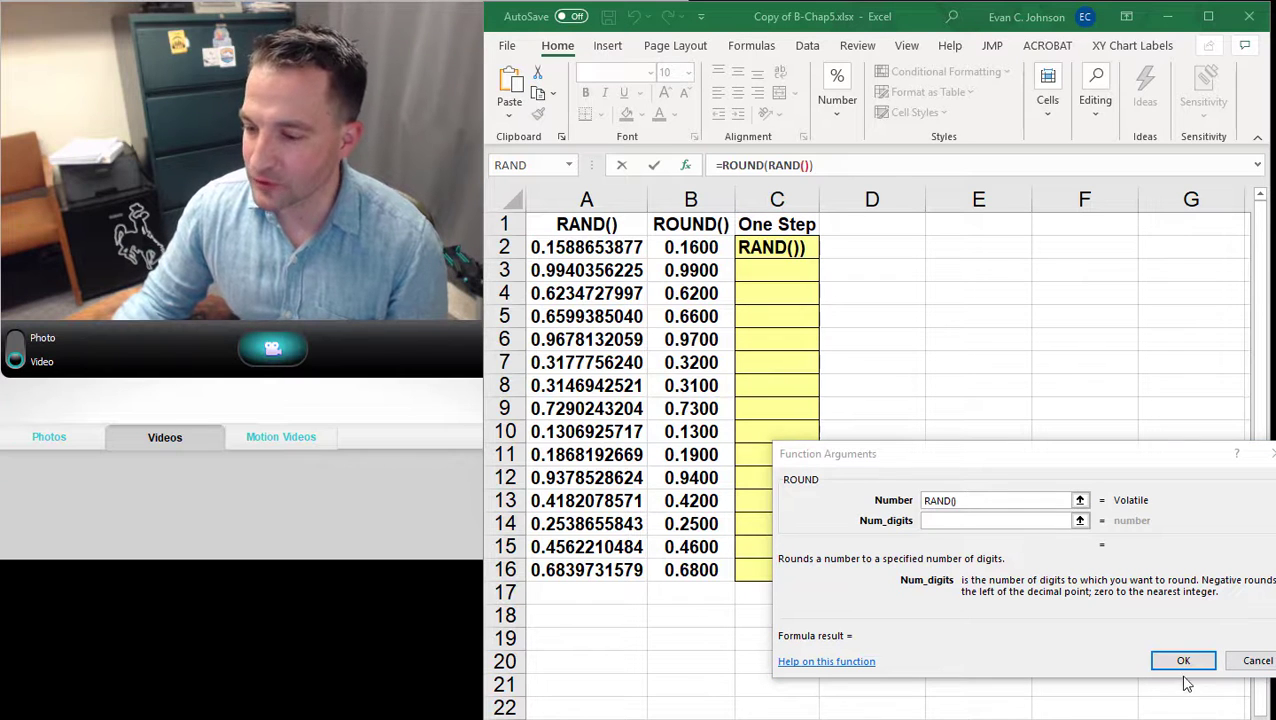
pyautogui.click(1038, 520)
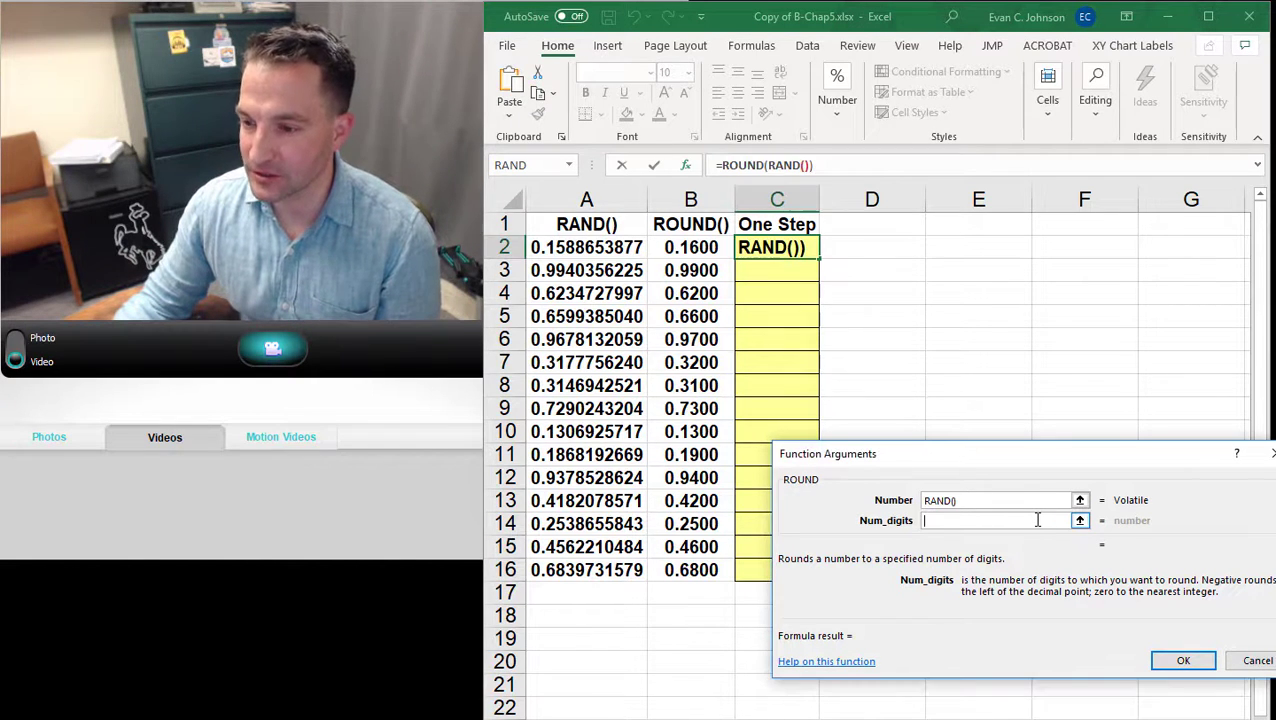
pyautogui.write('2')
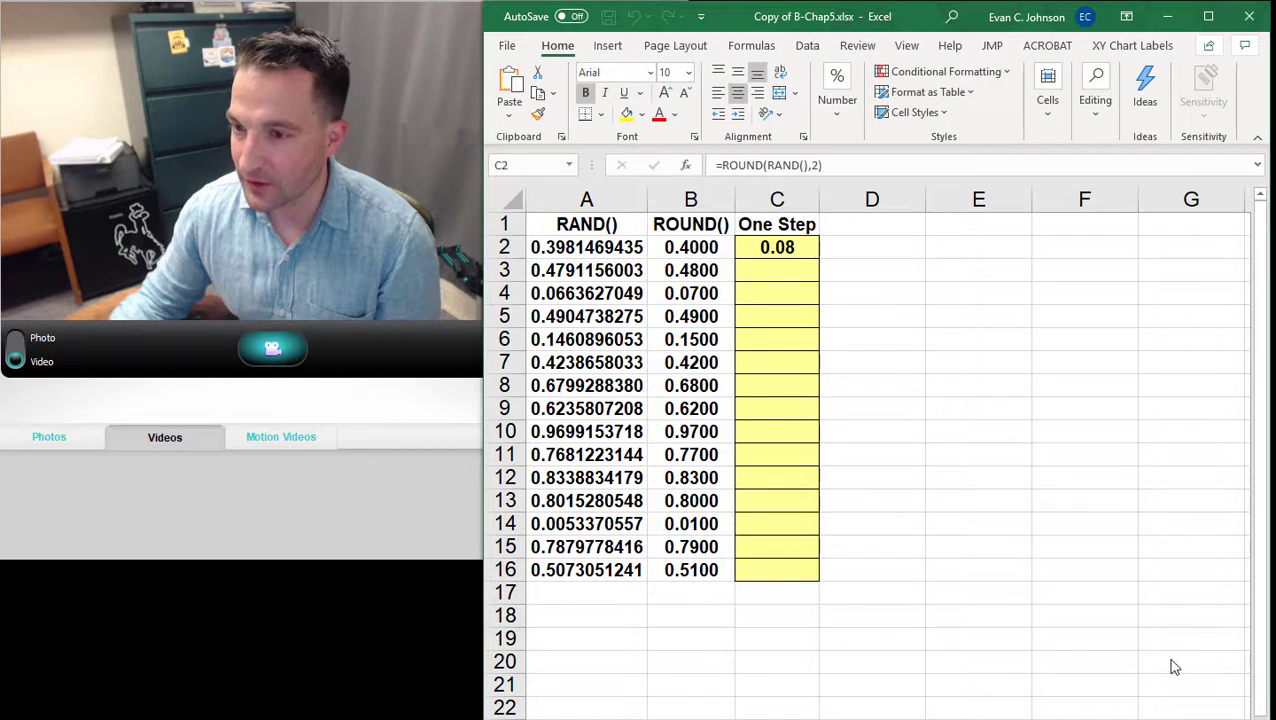
# Copy the nested formula from C2 down through C16 and check it in the filled cells
pyautogui.click(781, 250)
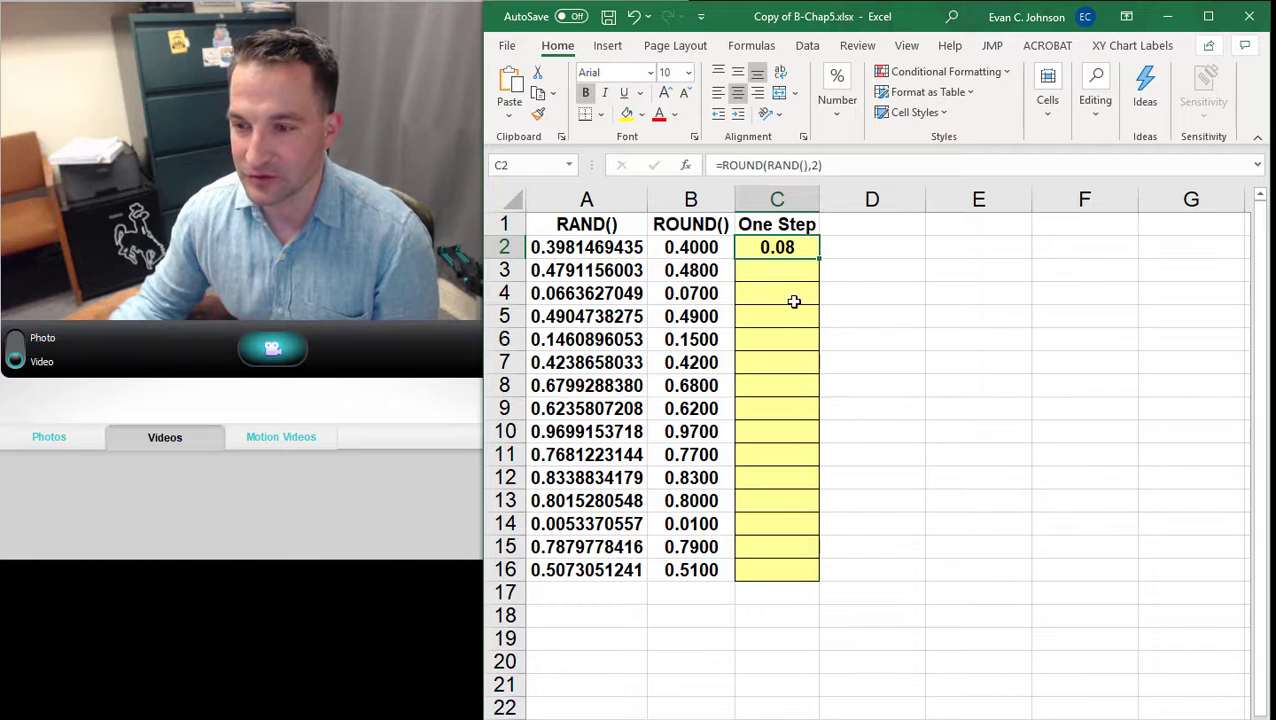
pyautogui.moveTo(818, 258); pyautogui.dragTo(815, 584)
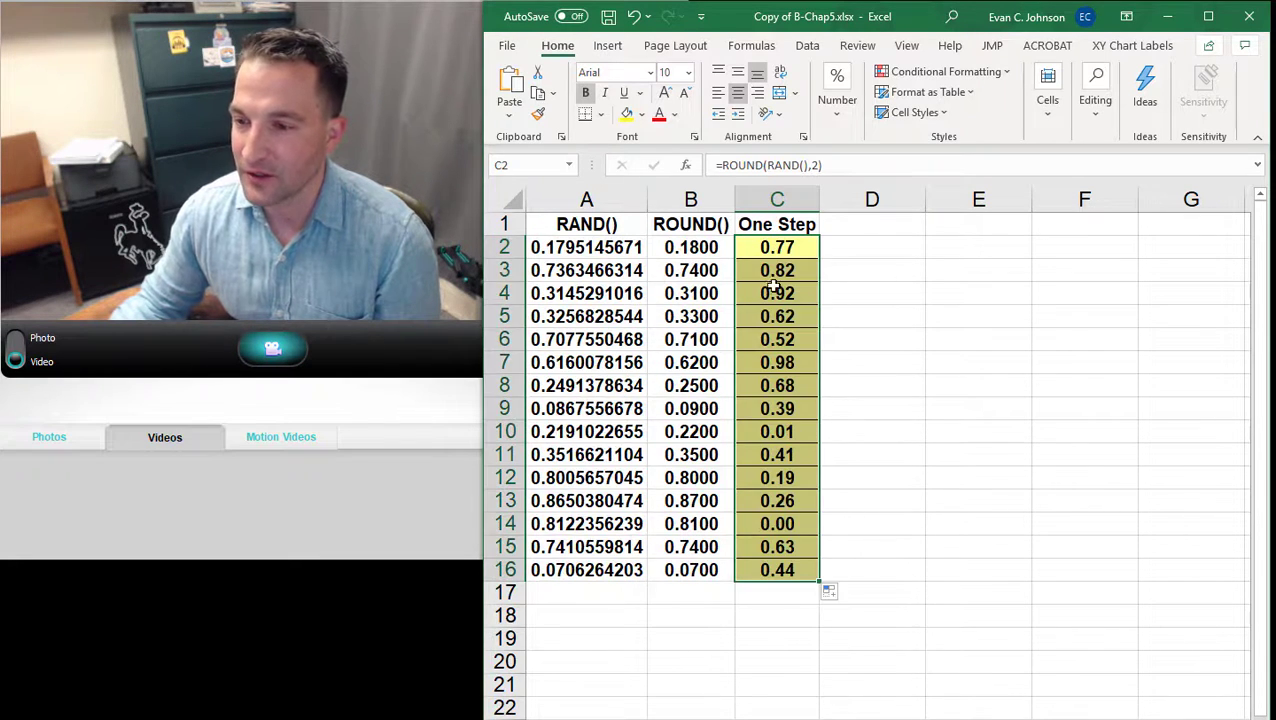
pyautogui.click(772, 247)
pyautogui.click(780, 292)
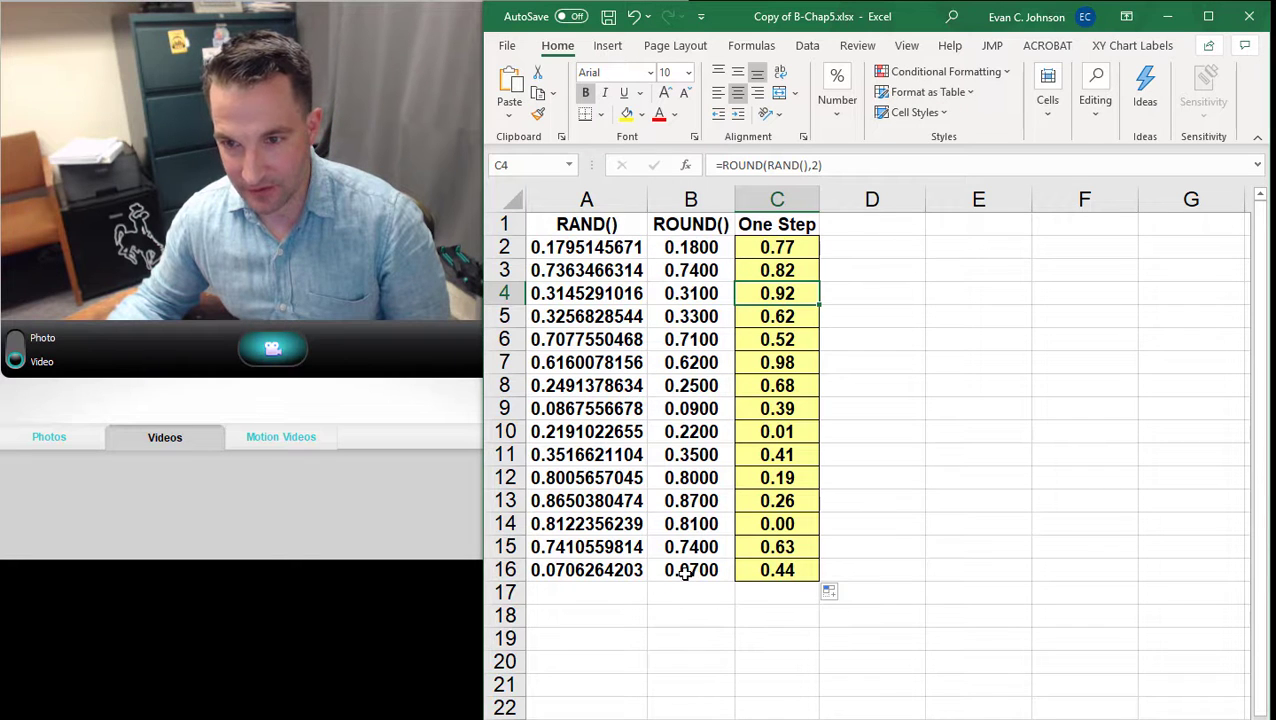
pyautogui.click(784, 247)
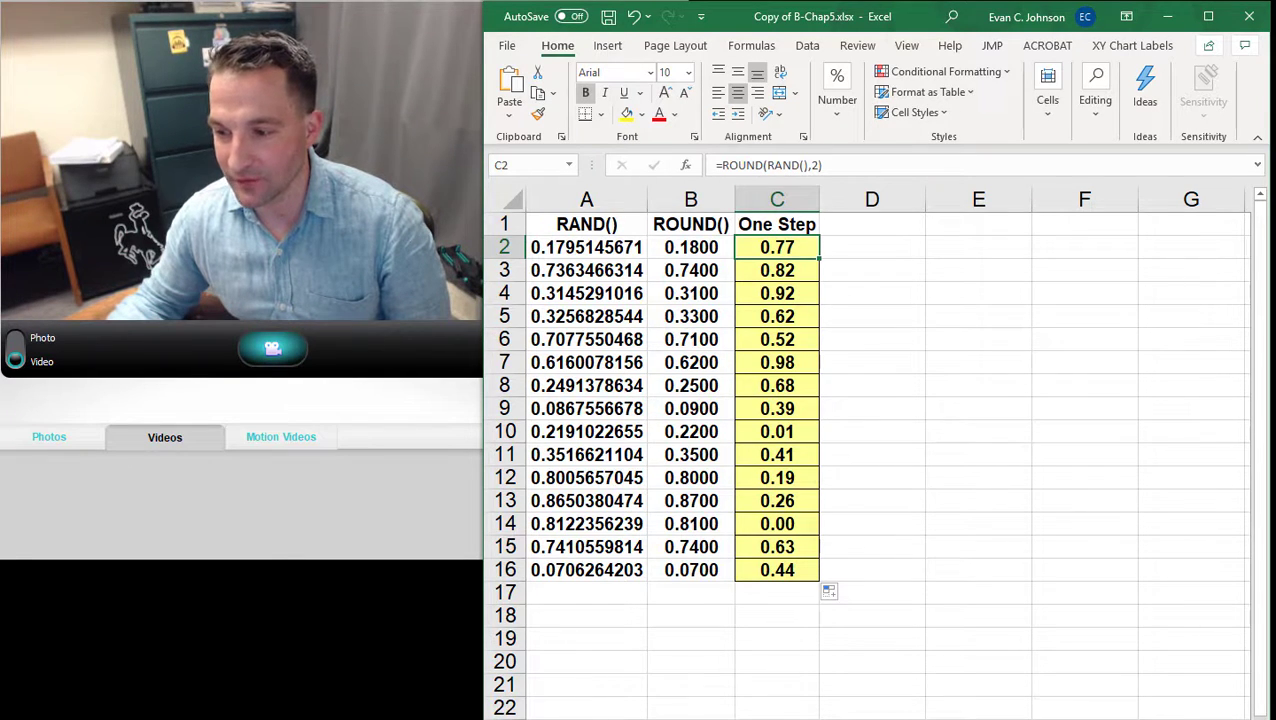
# Resize the workbook window to expose the sheet names, open the If-And sheet and select cell D2 under Both>Avg
pyautogui.moveTo(794, 719); pyautogui.dragTo(794, 713)
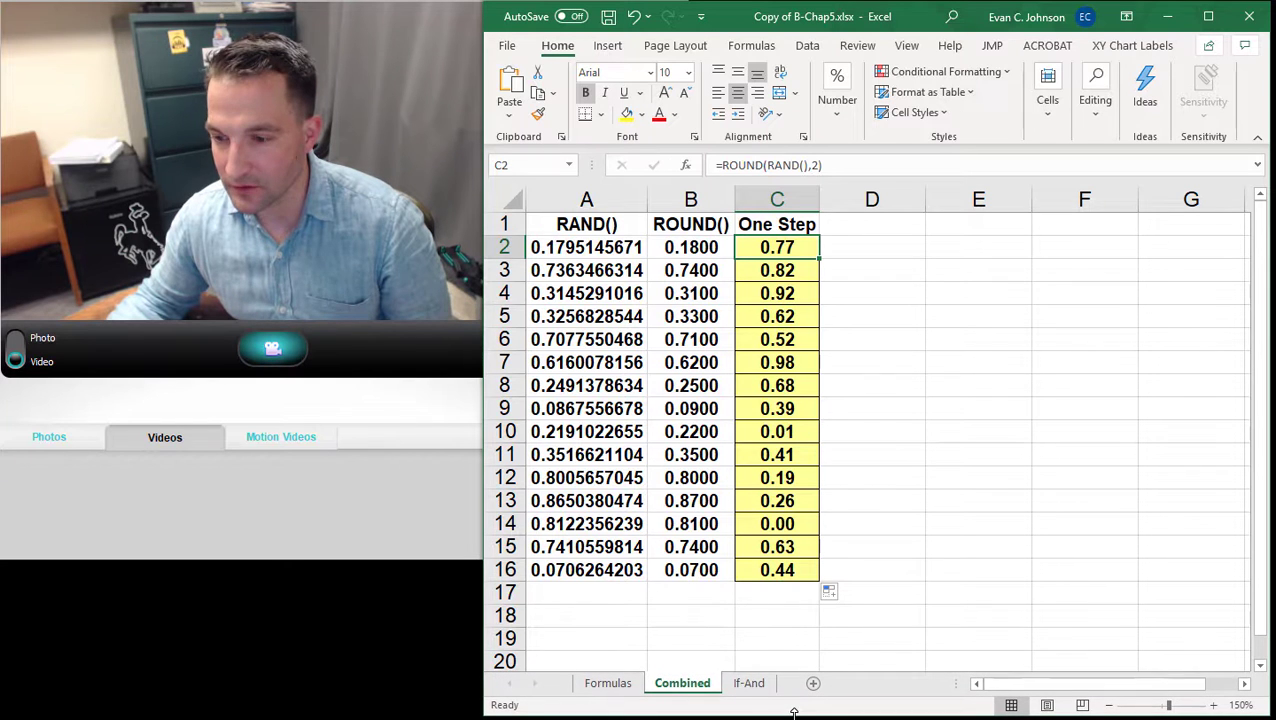
pyautogui.click(749, 683)
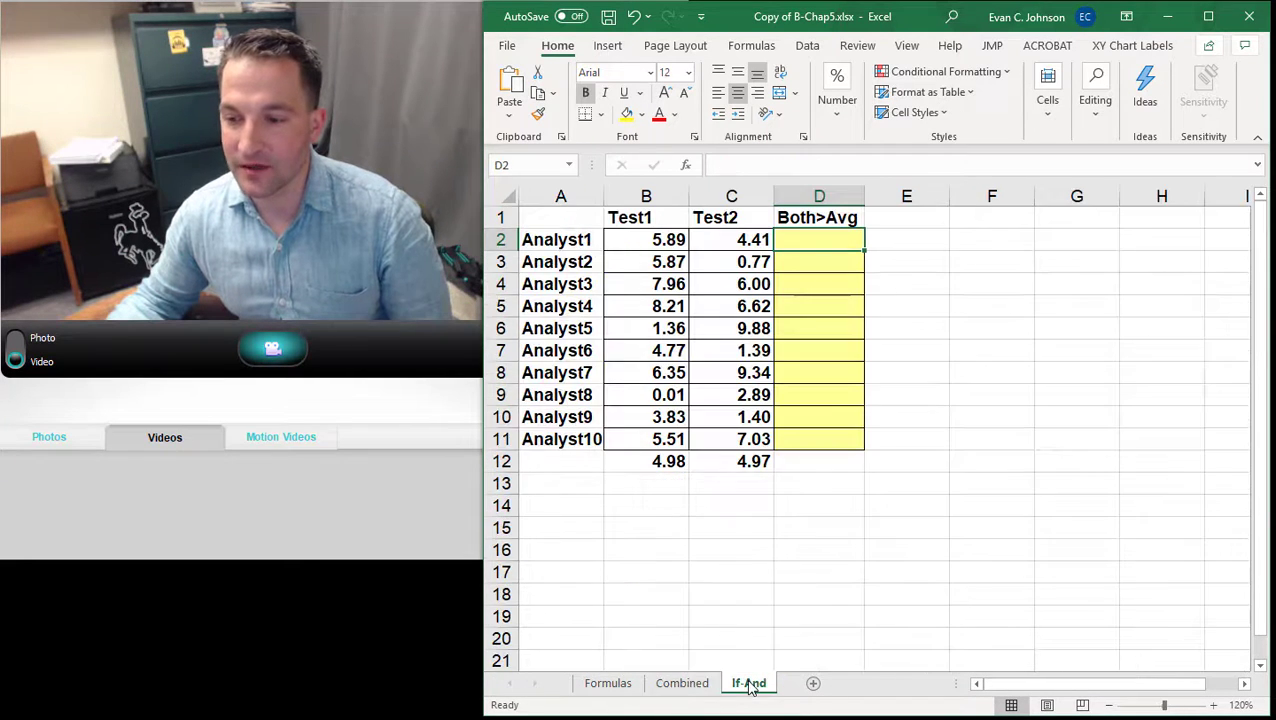
pyautogui.click(779, 506)
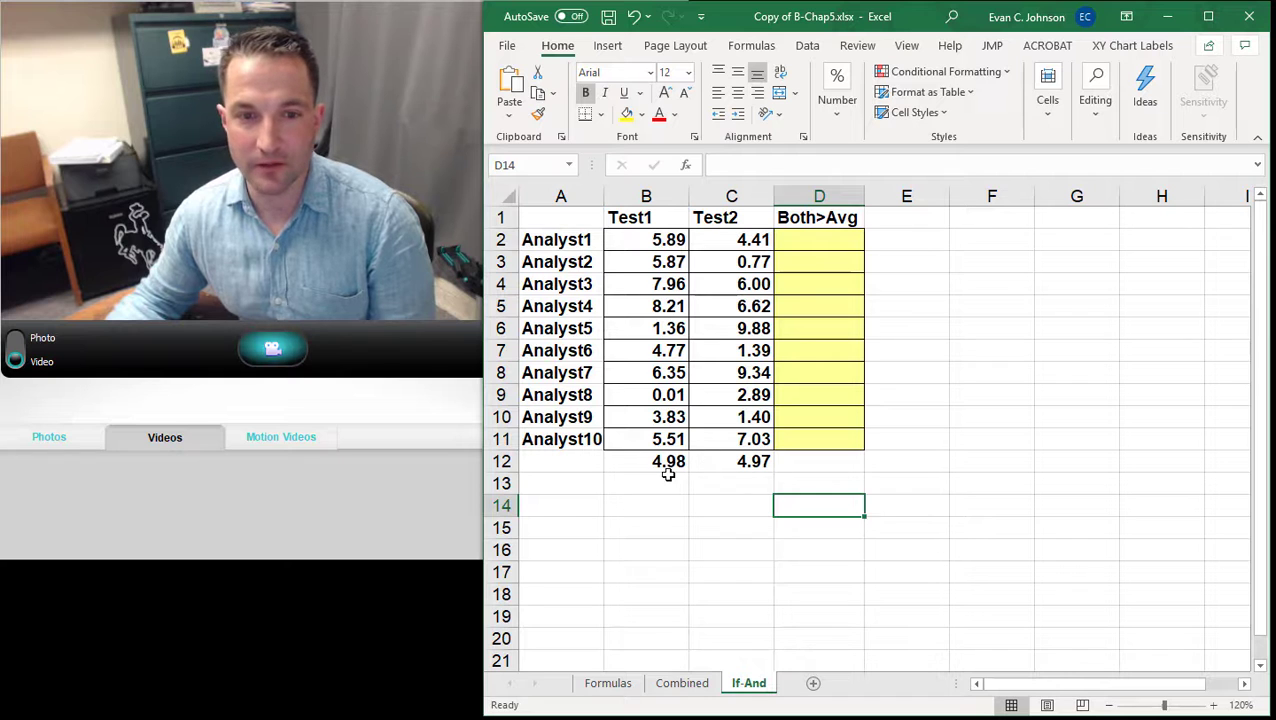
pyautogui.click(796, 250)
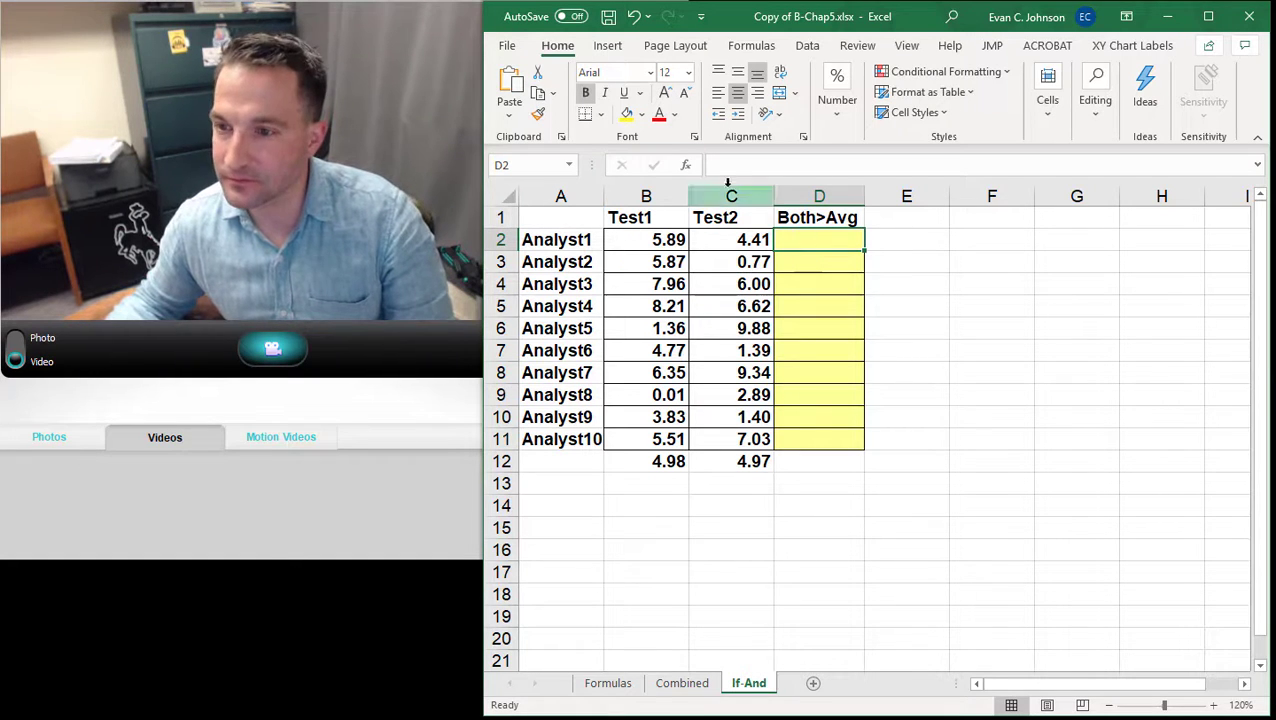
pyautogui.click(686, 165)
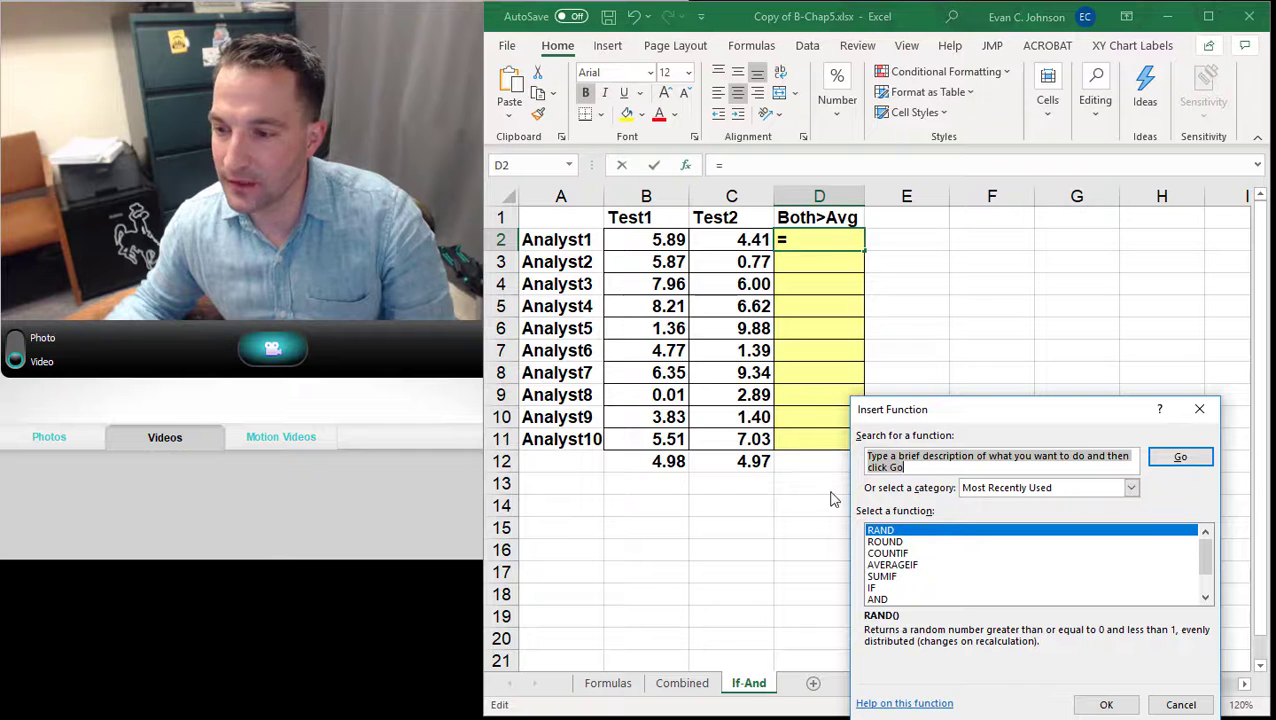
pyautogui.doubleClick(878, 599)
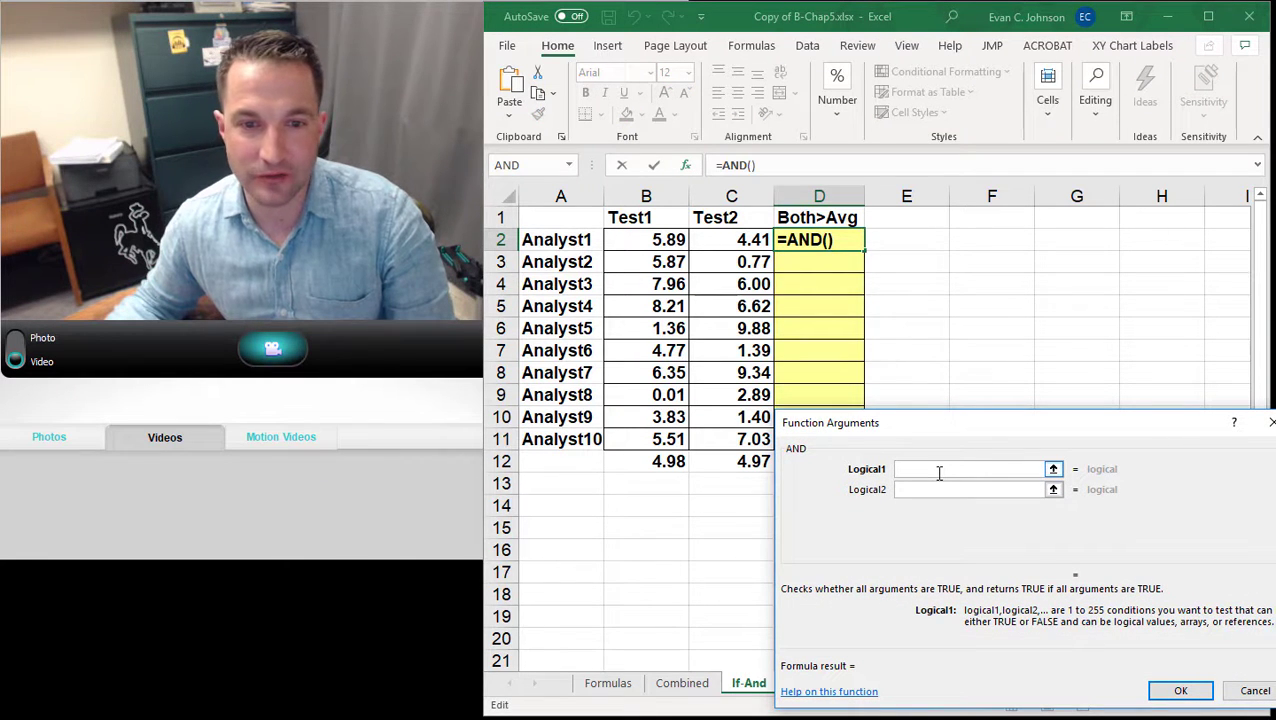
pyautogui.click(569, 165)
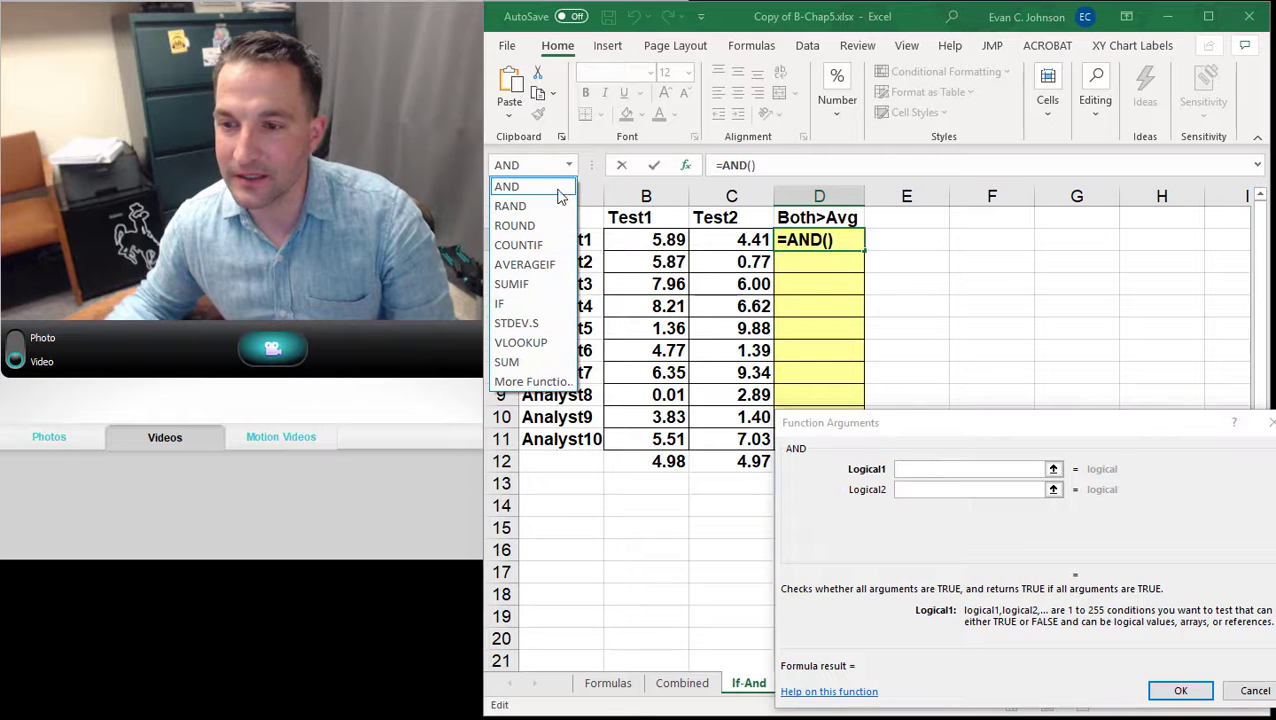
pyautogui.click(518, 303)
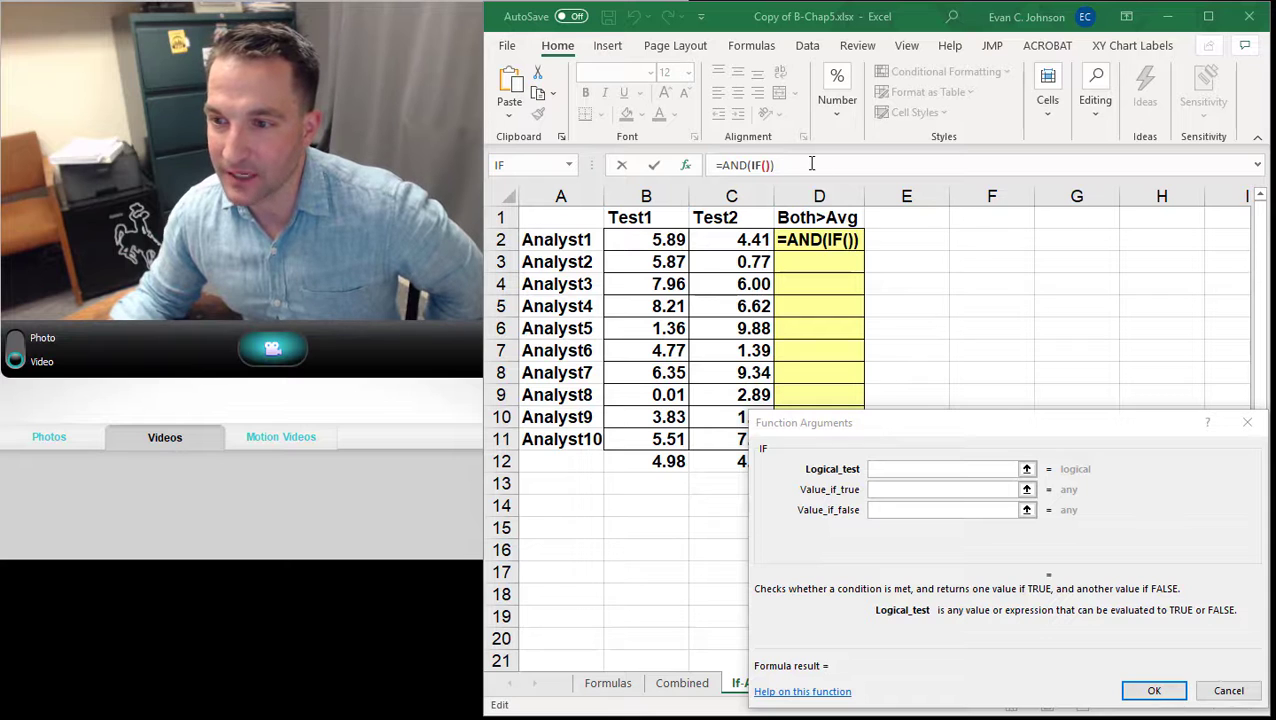
pyautogui.click(779, 163)
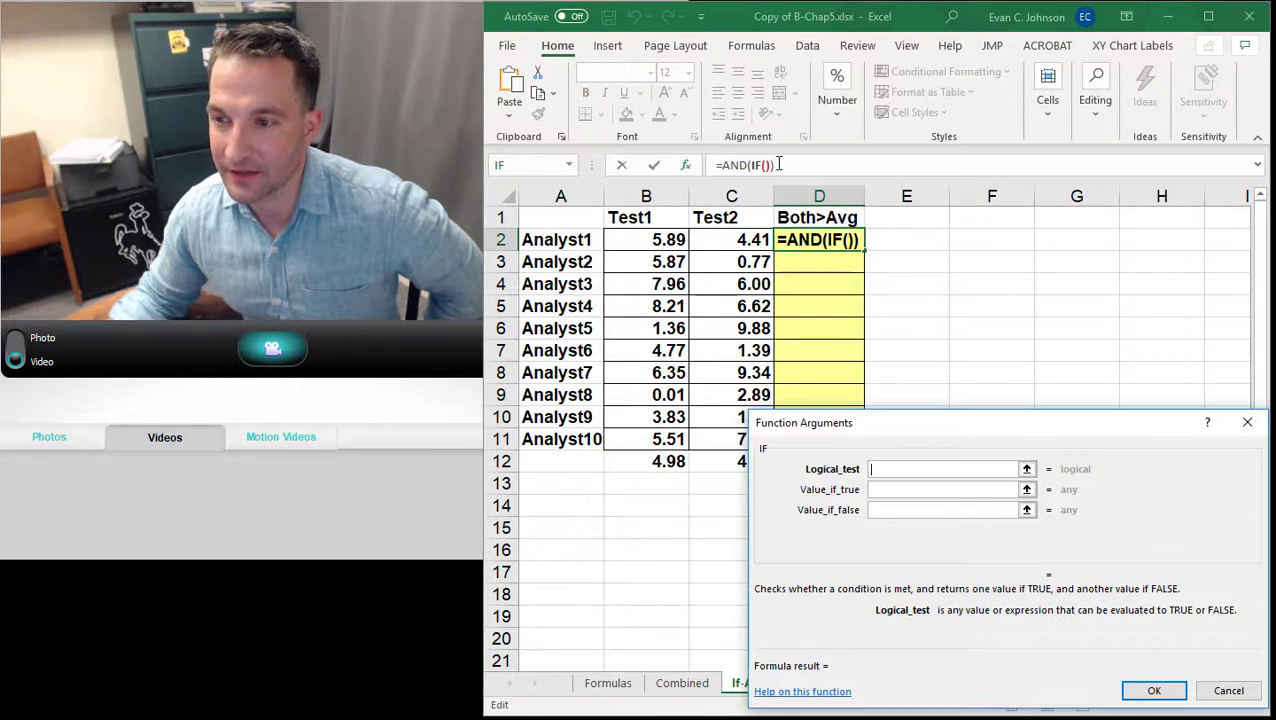
pyautogui.click(1228, 690)
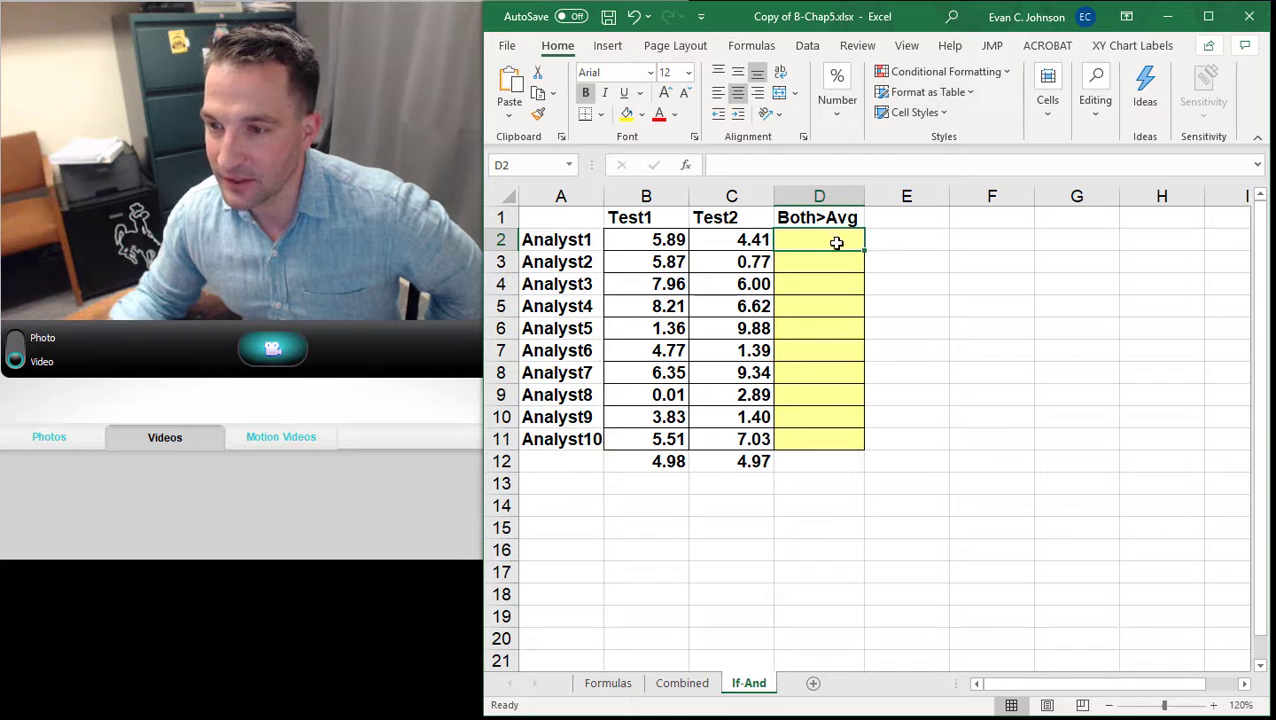
# Insert the IF function in D2 and nest the AND function inside it as the logical test
pyautogui.click(686, 166)
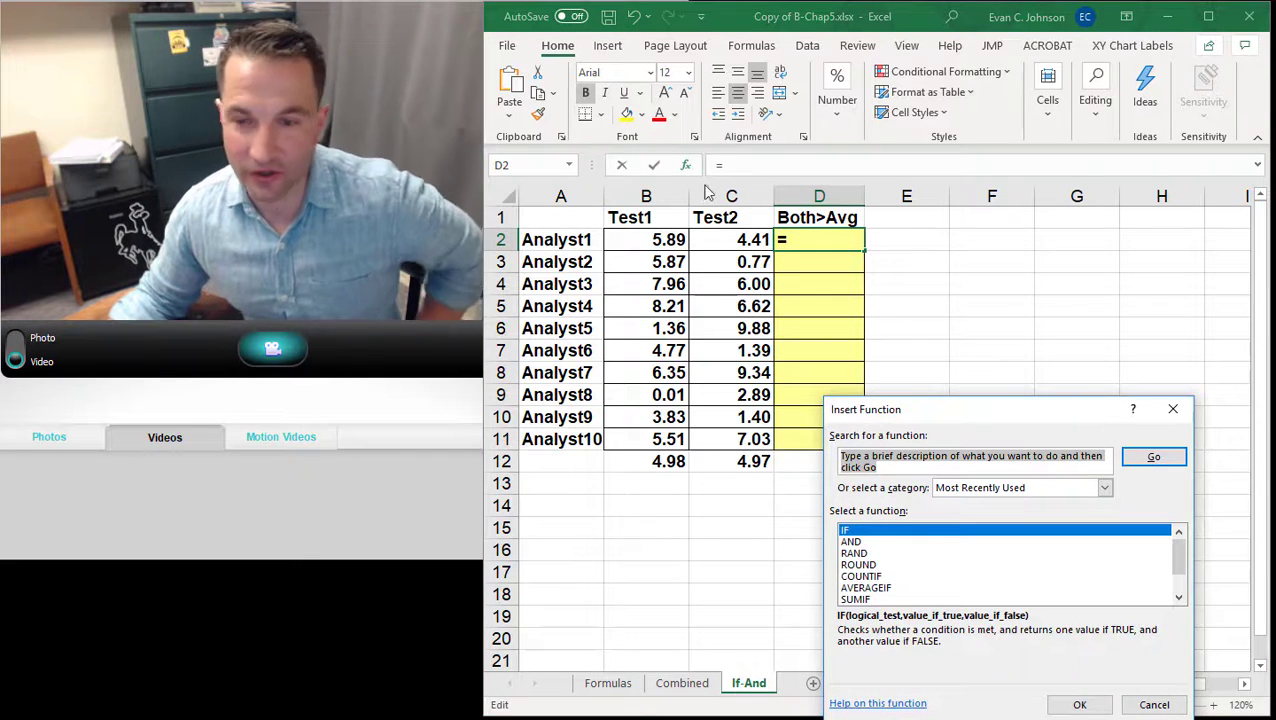
pyautogui.click(877, 532)
pyautogui.doubleClick(878, 533)
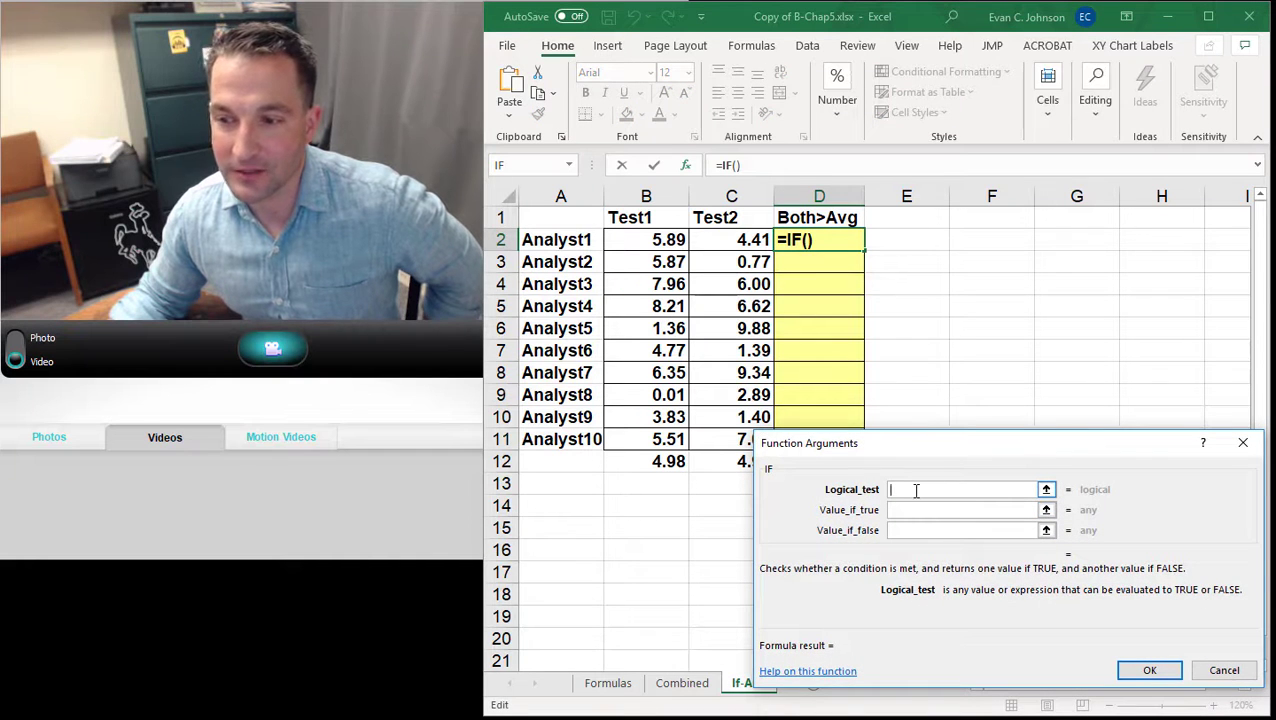
pyautogui.click(569, 165)
pyautogui.click(556, 206)
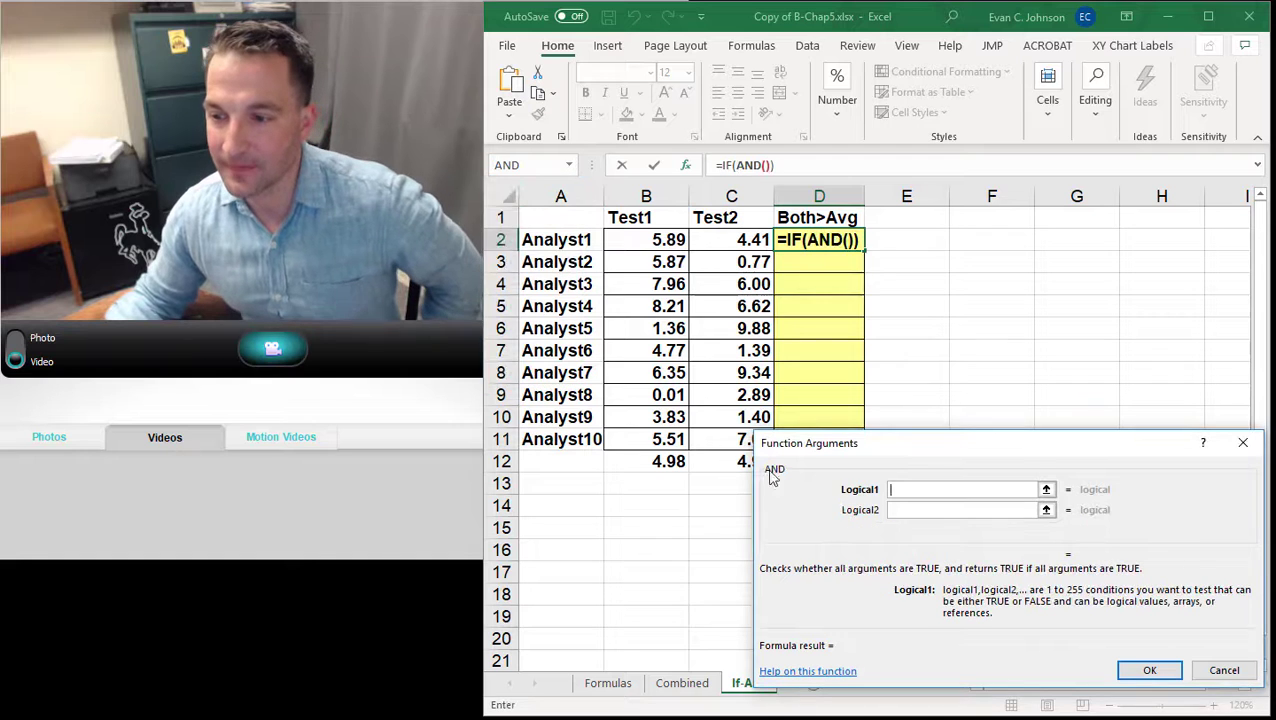
# Set AND's Logical1 argument to B2>$B$12, comparing Analyst1's Test1 score with an absolute reference to the Test1 average
pyautogui.click(895, 489)
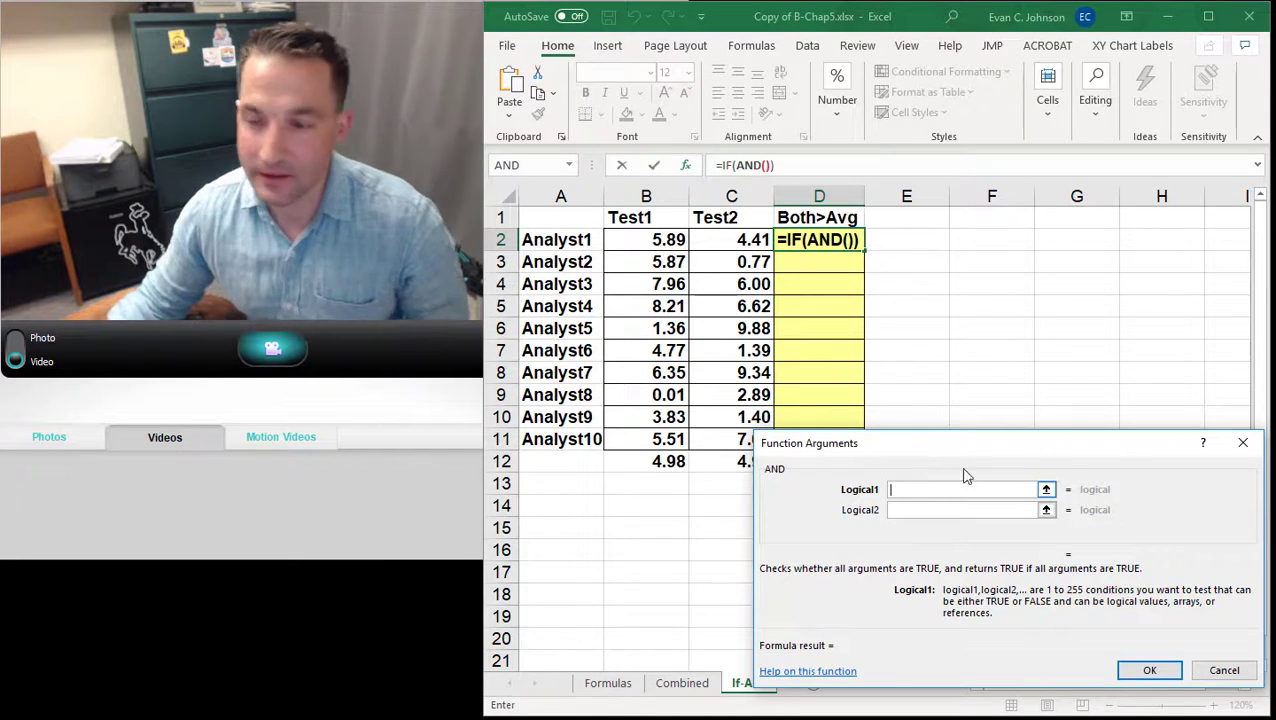
pyautogui.click(733, 165)
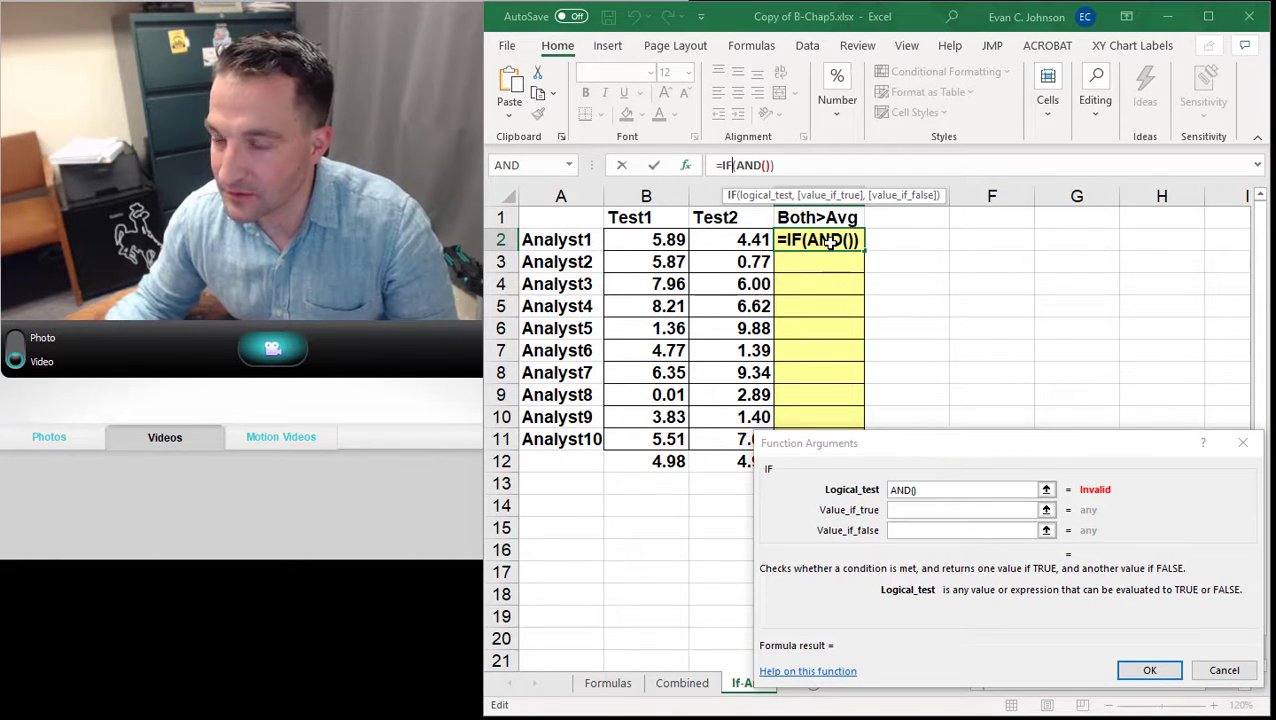
pyautogui.click(745, 165)
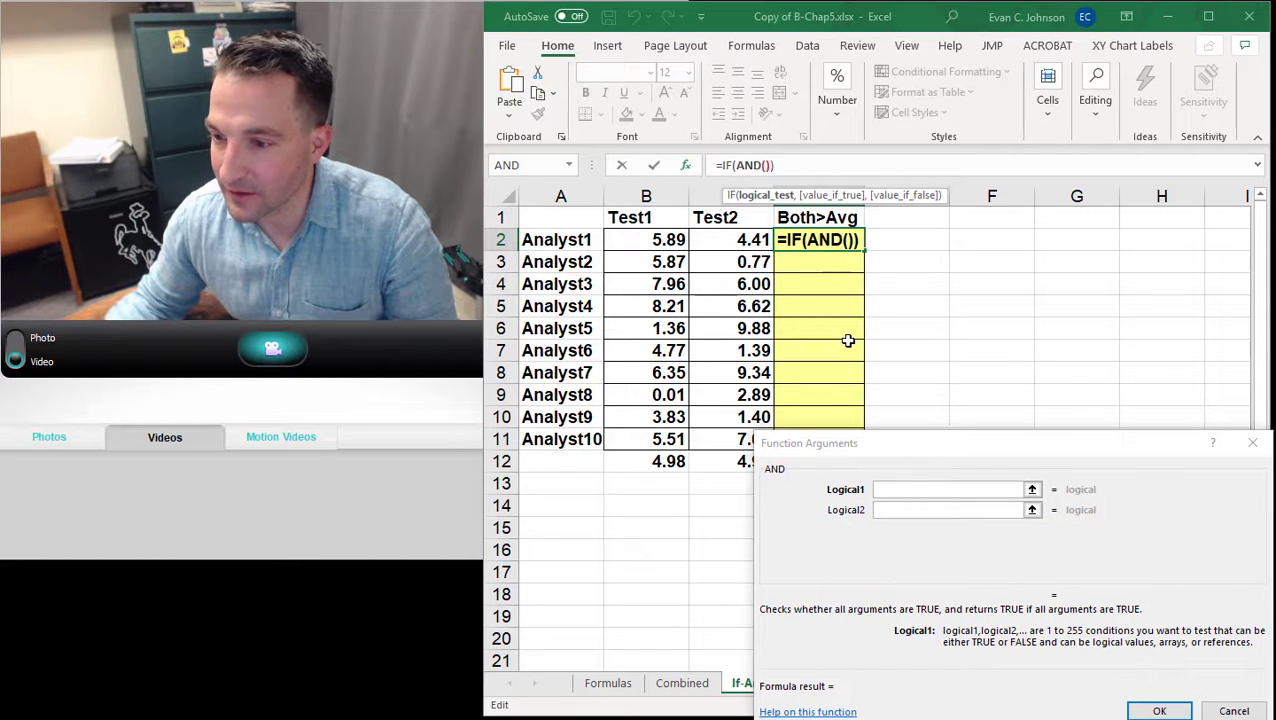
pyautogui.click(903, 489)
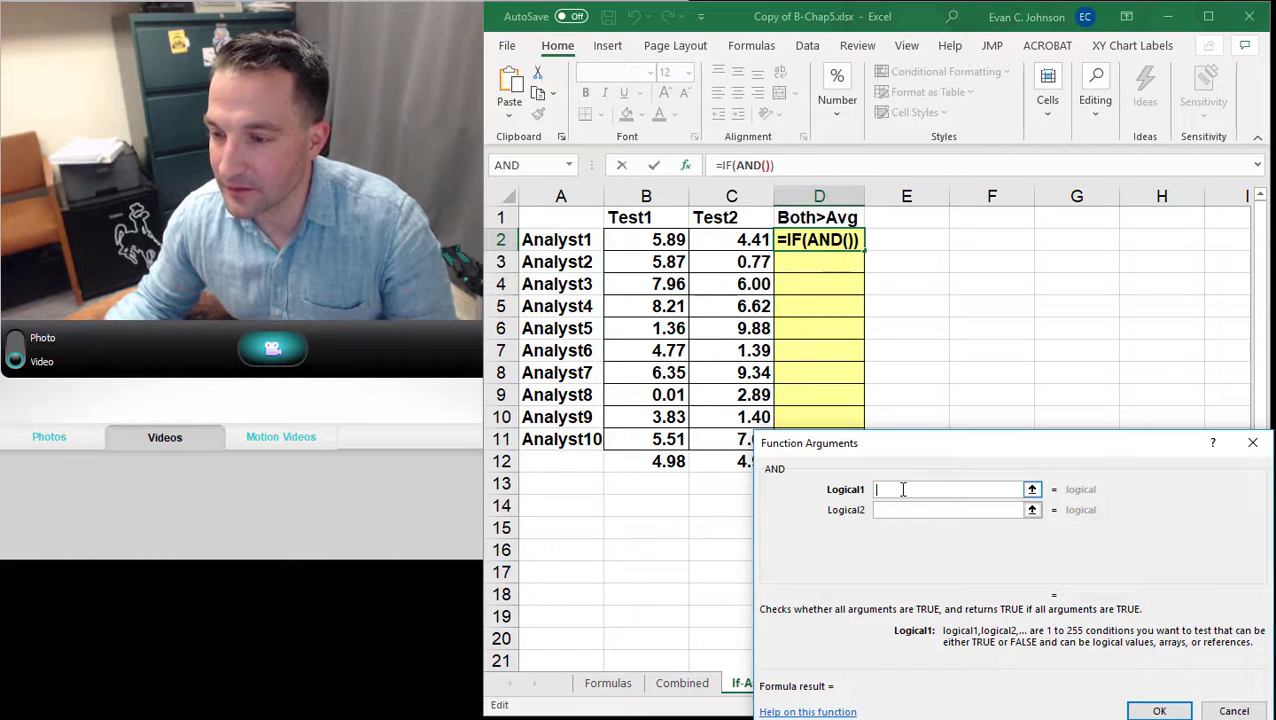
pyautogui.click(676, 240)
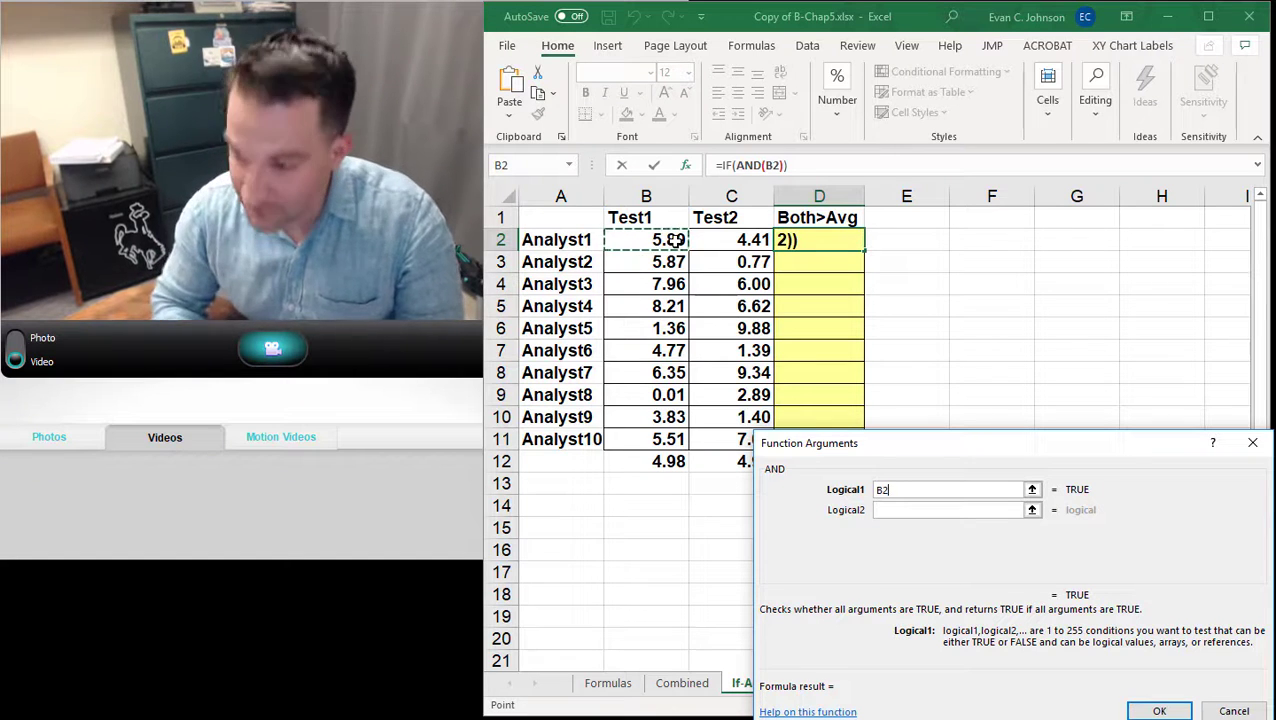
pyautogui.write('>')
pyautogui.click(668, 466)
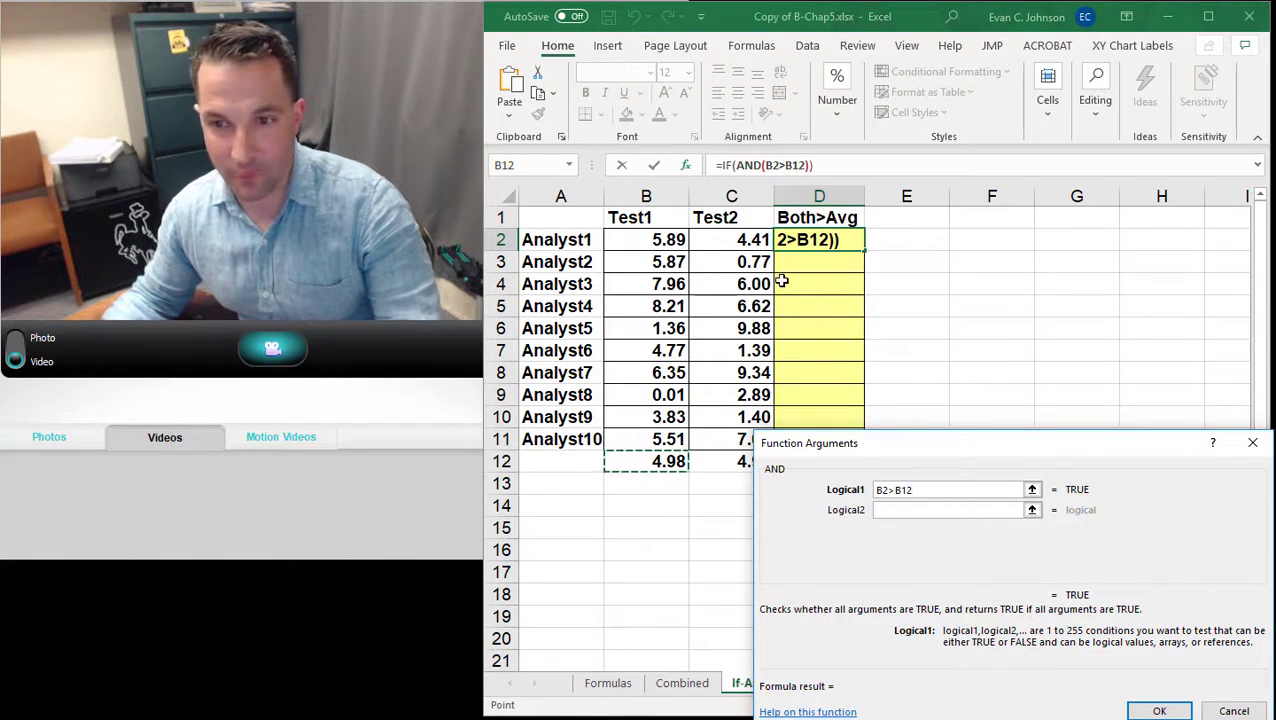
pyautogui.press('F4')
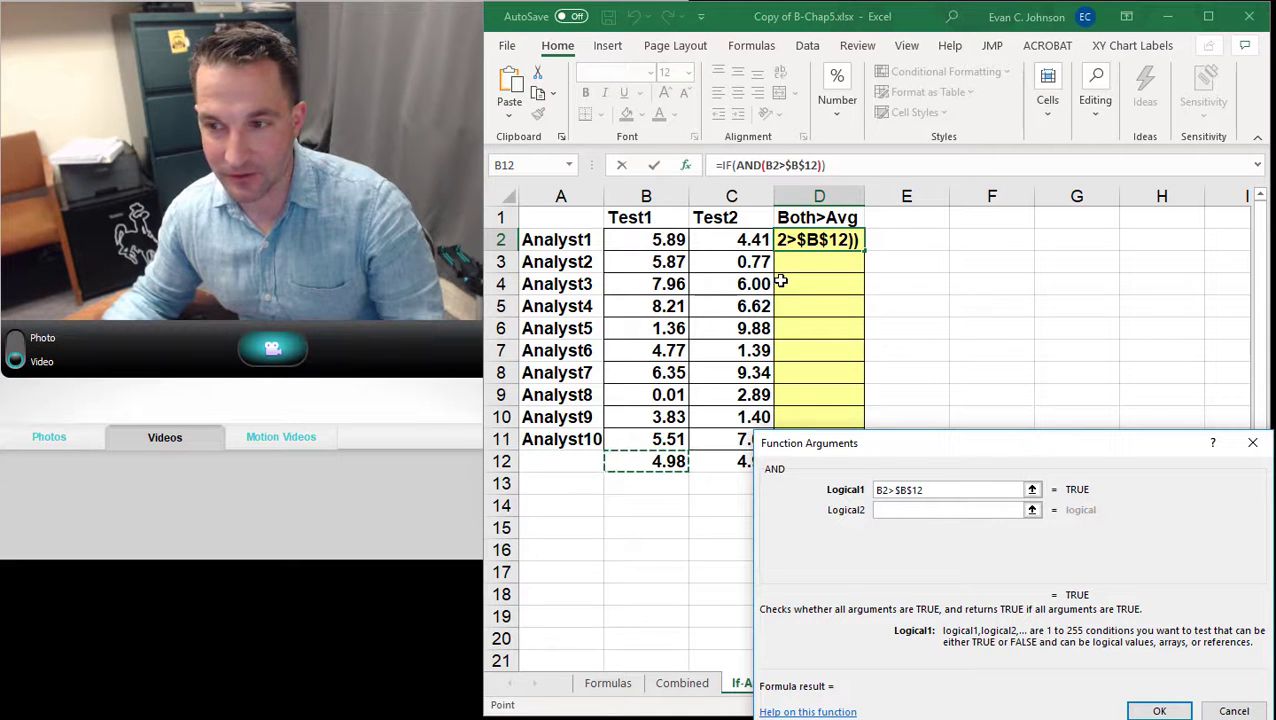
# Set AND's Logical2 argument to C2>$C$12, with an absolute reference to the Test2 average
pyautogui.click(942, 512)
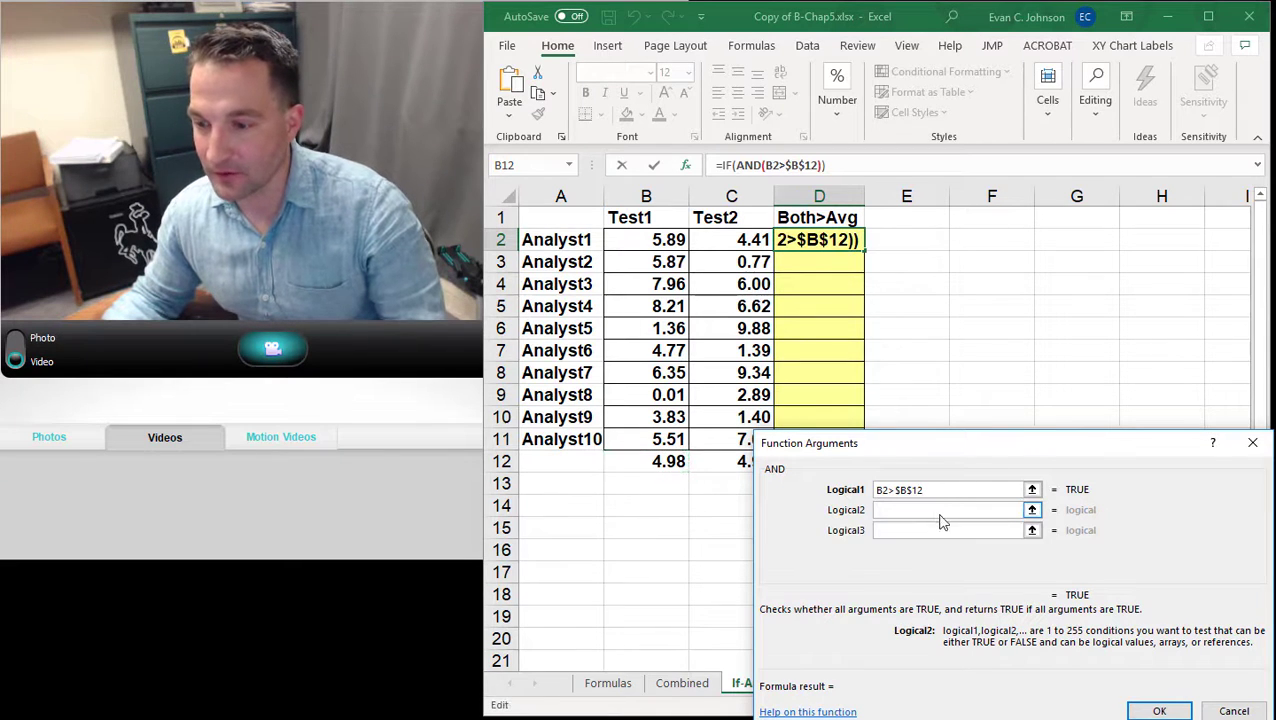
pyautogui.click(735, 239)
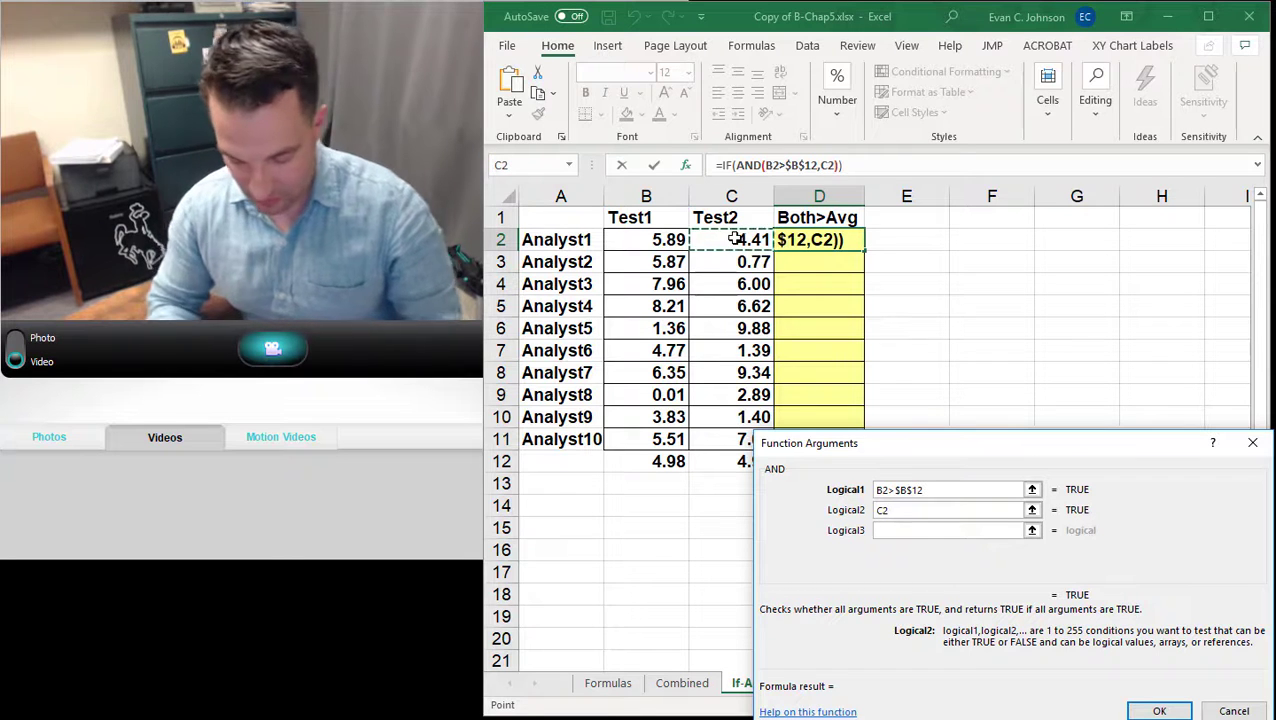
pyautogui.write('>')
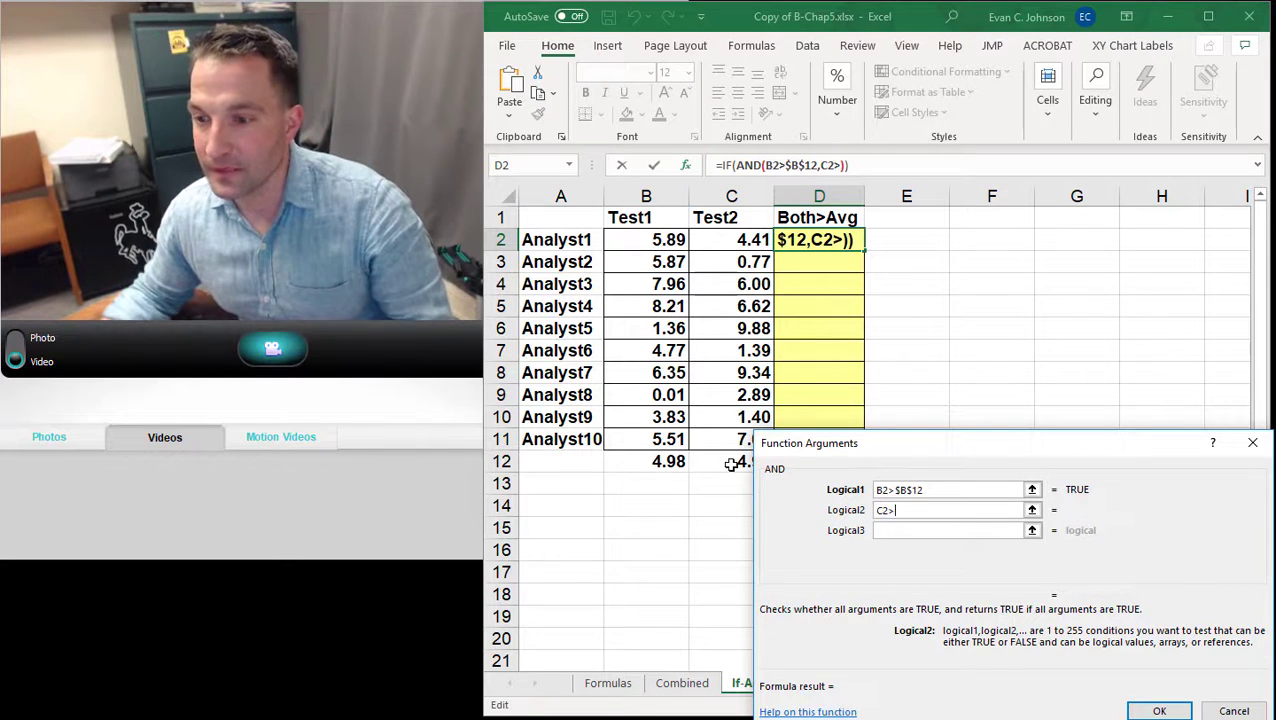
pyautogui.click(735, 462)
pyautogui.press('F4')
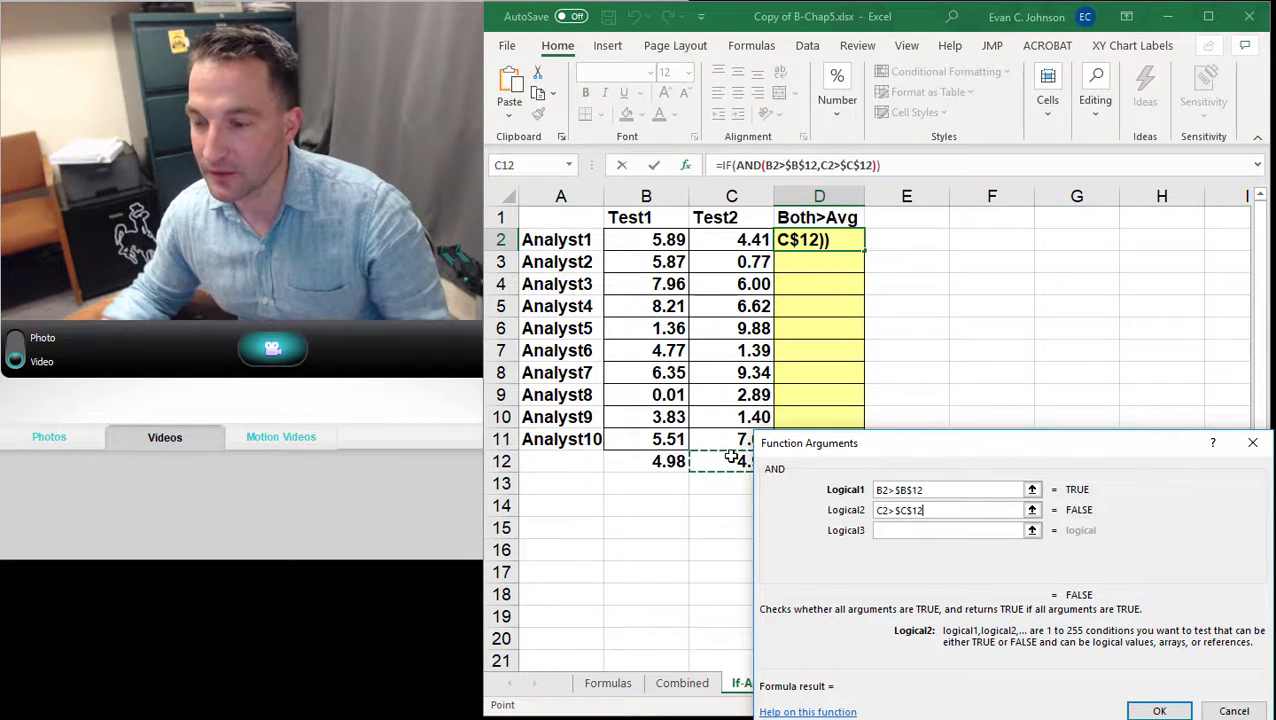
# Complete the IF formula in D2 with "+" as the value if true and "" as the value if false
pyautogui.click(729, 166)
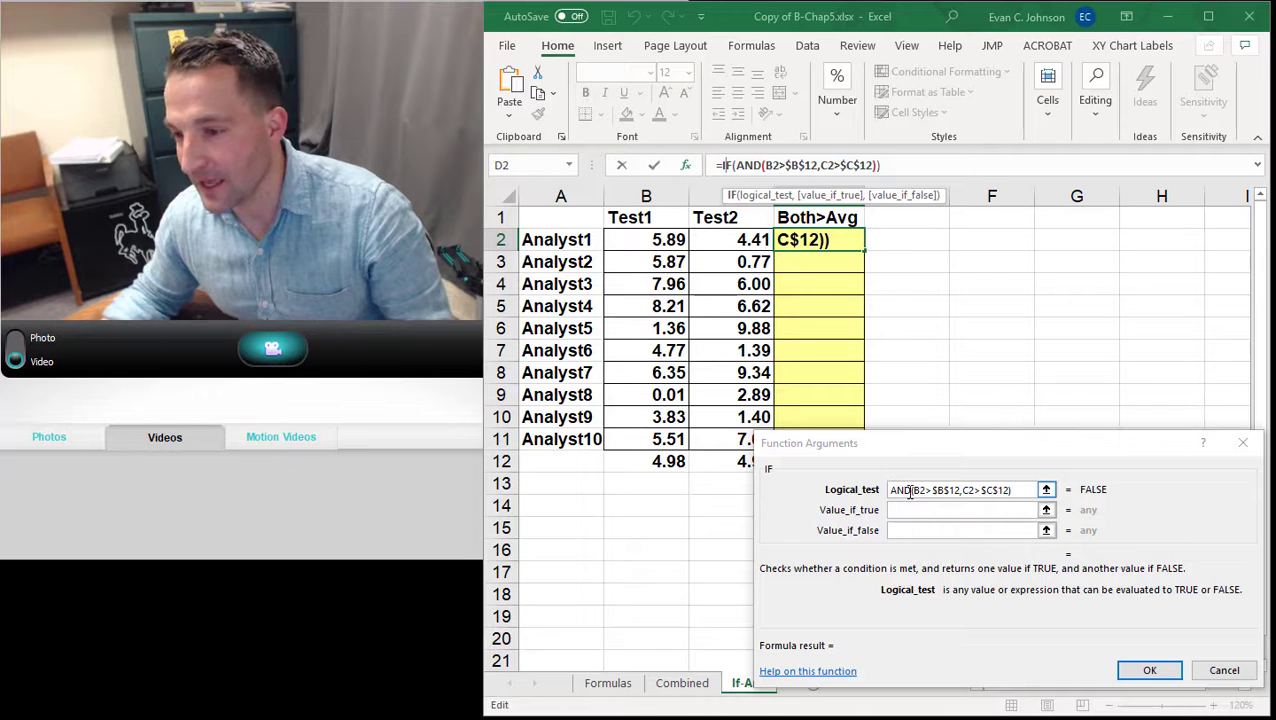
pyautogui.click(971, 508)
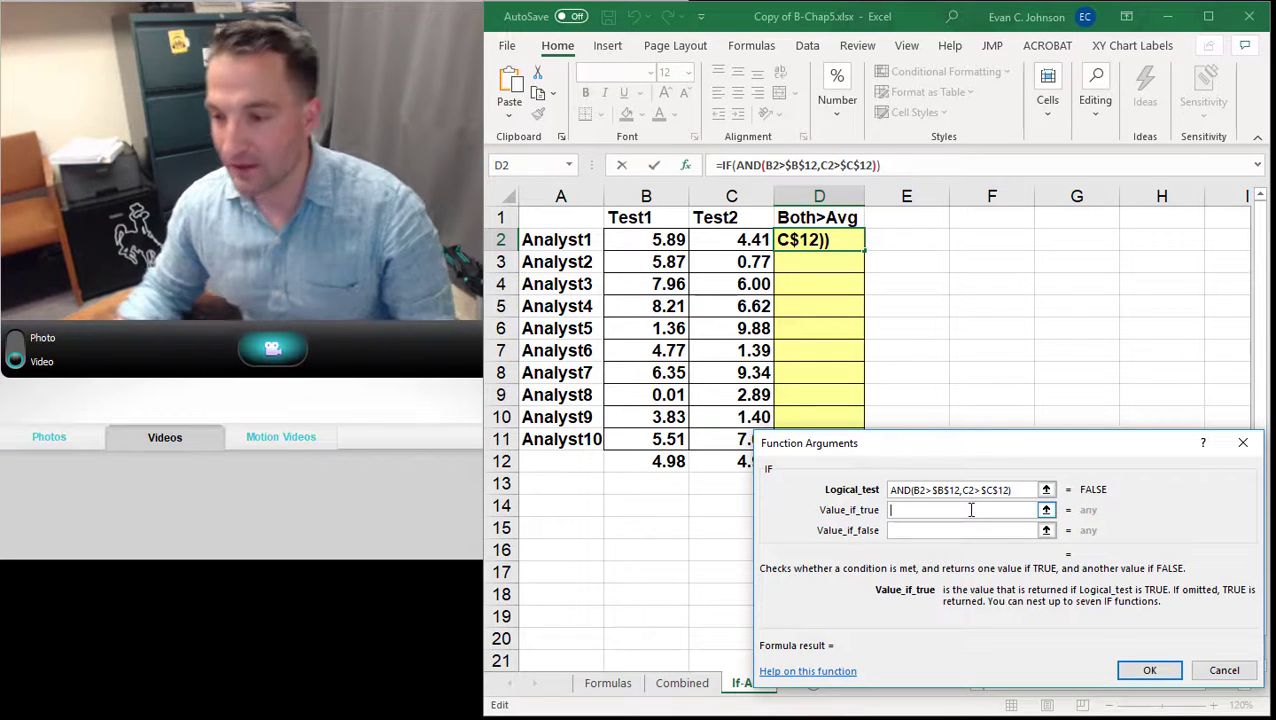
pyautogui.write('"')
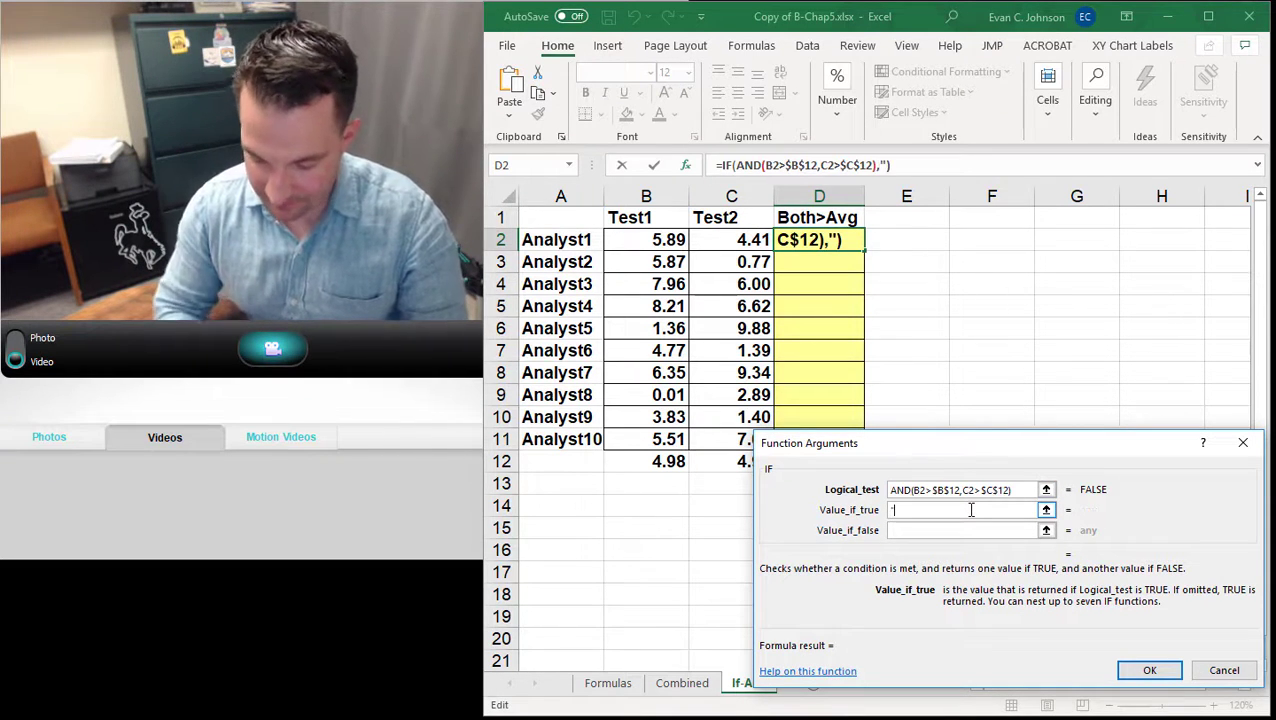
pyautogui.write('+"')
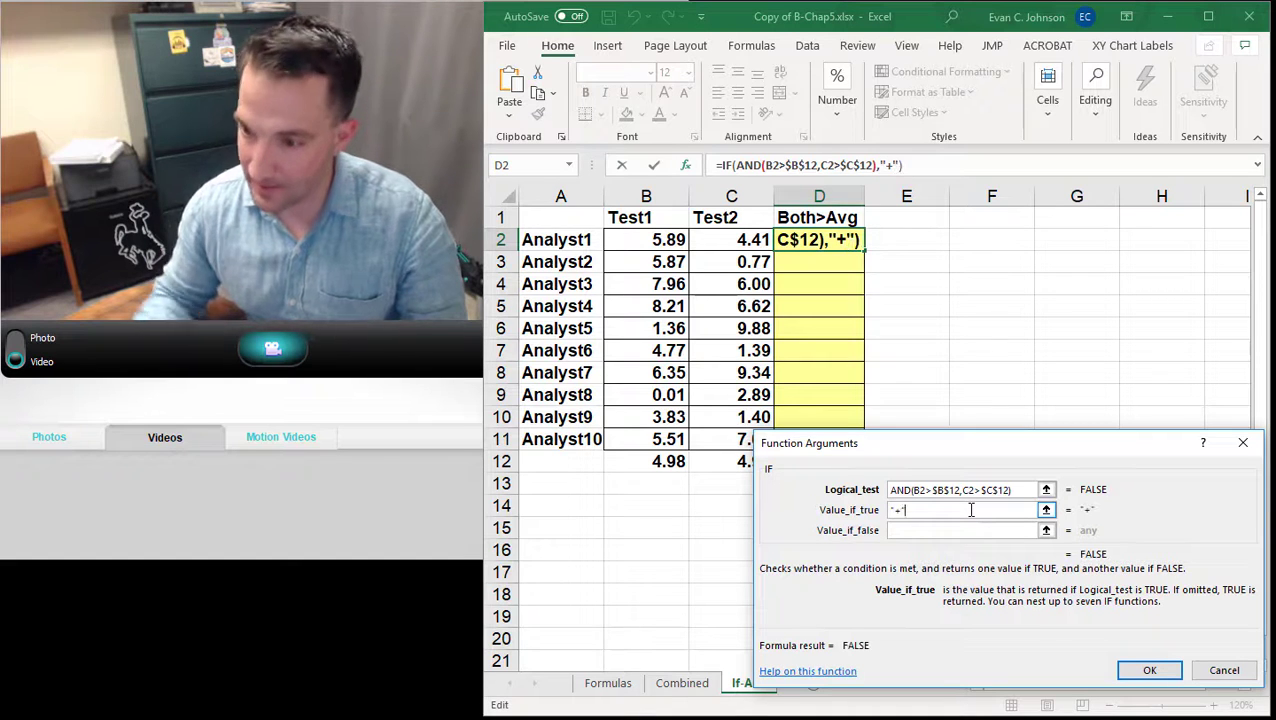
pyautogui.click(964, 533)
pyautogui.write('""')
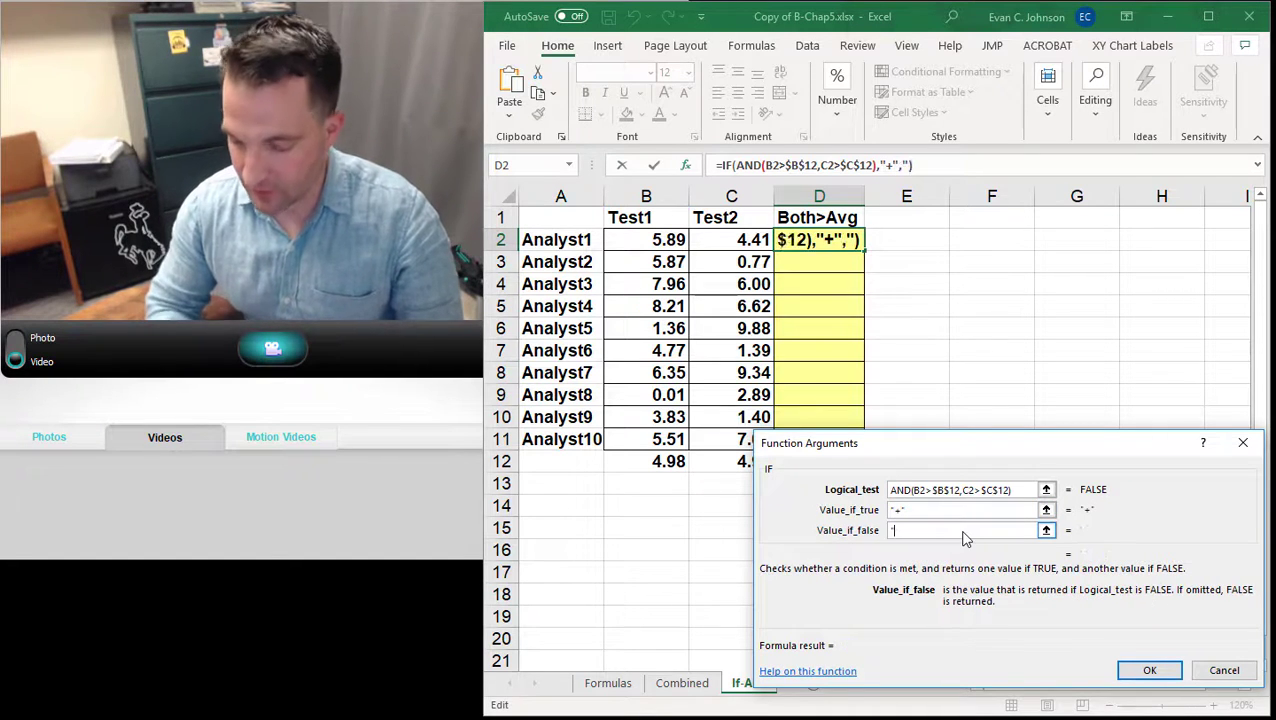
pyautogui.click(1160, 672)
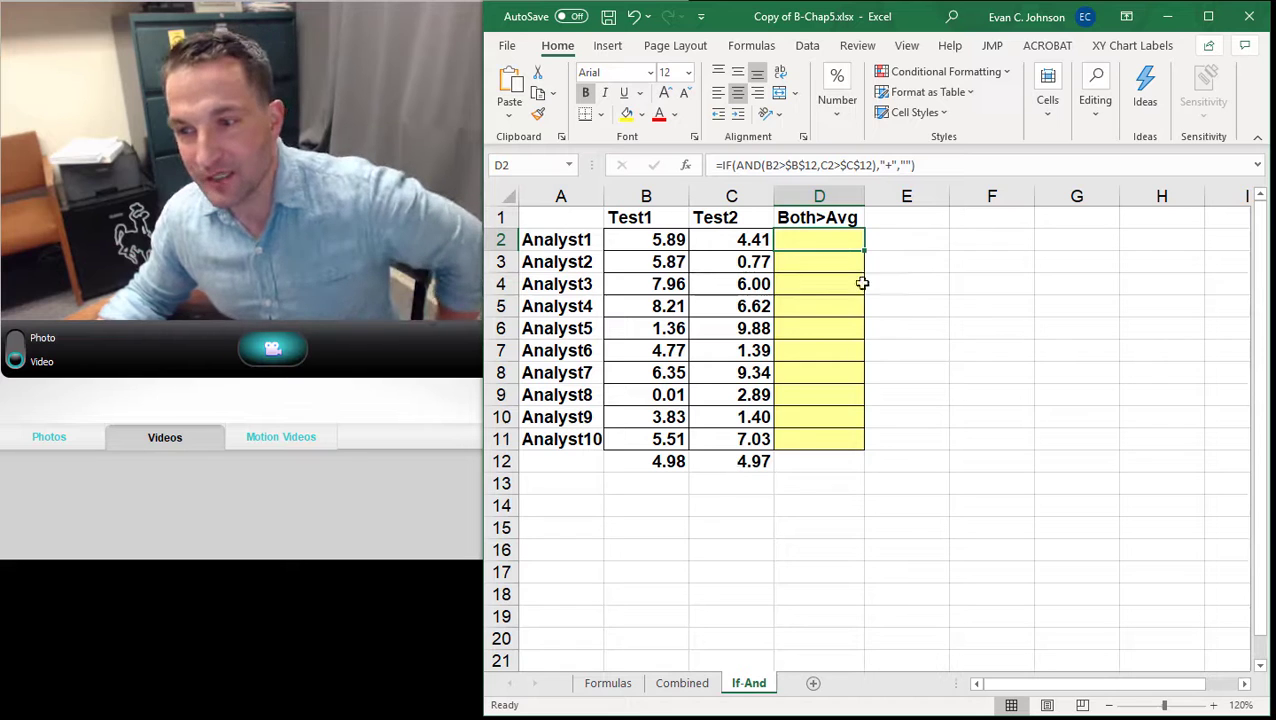
# Fill the IF(AND()) formula from D2 down the Both>Avg column to D11
pyautogui.moveTo(865, 253); pyautogui.dragTo(871, 458)
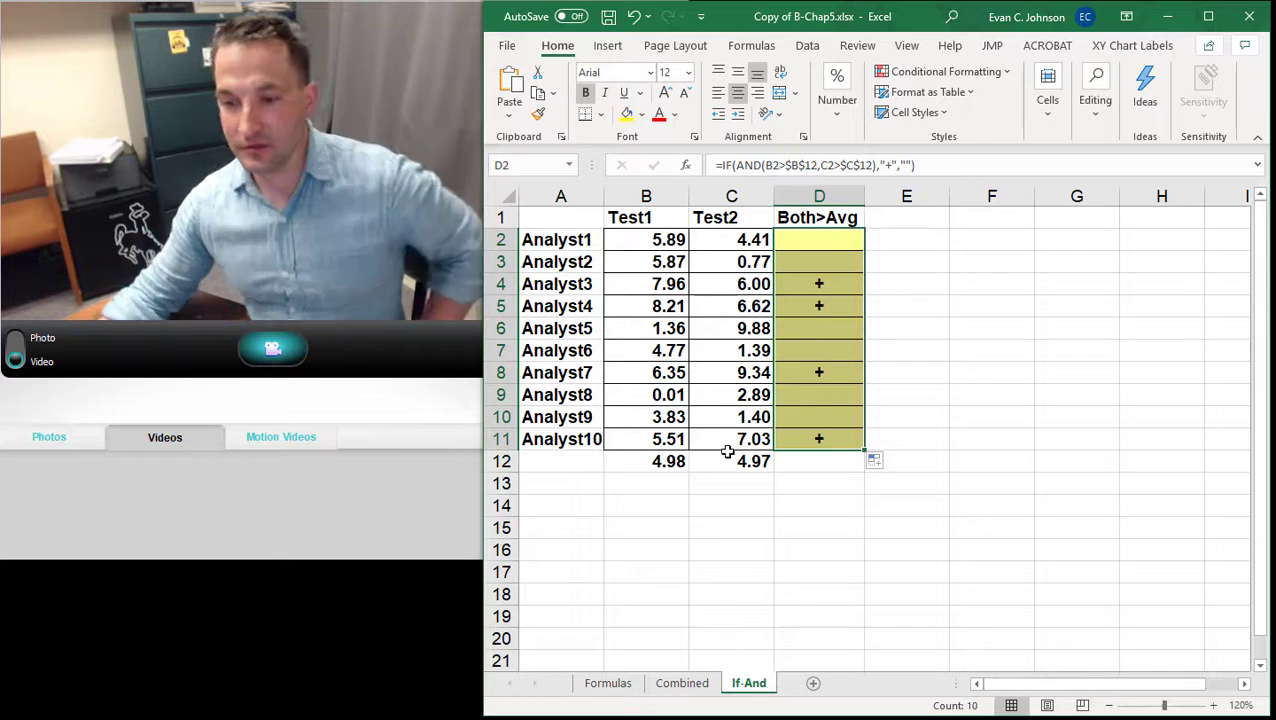
pyautogui.click(743, 572)
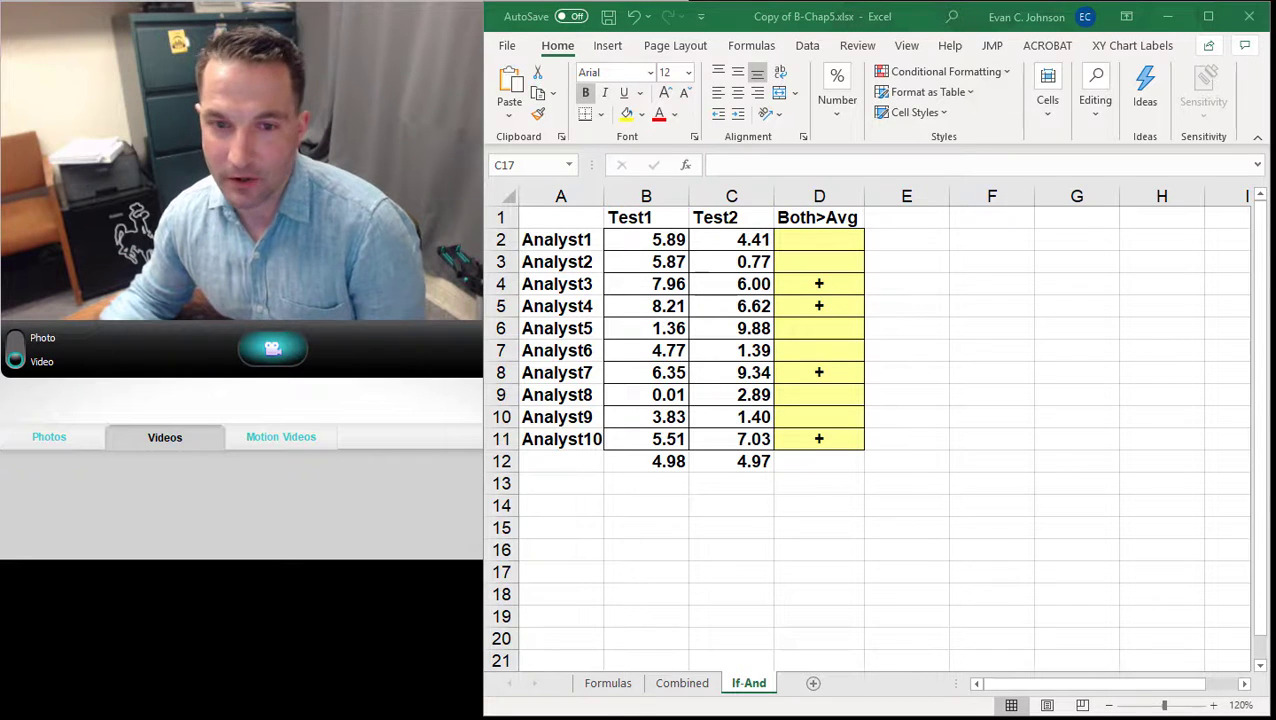
pyautogui.click(765, 535)
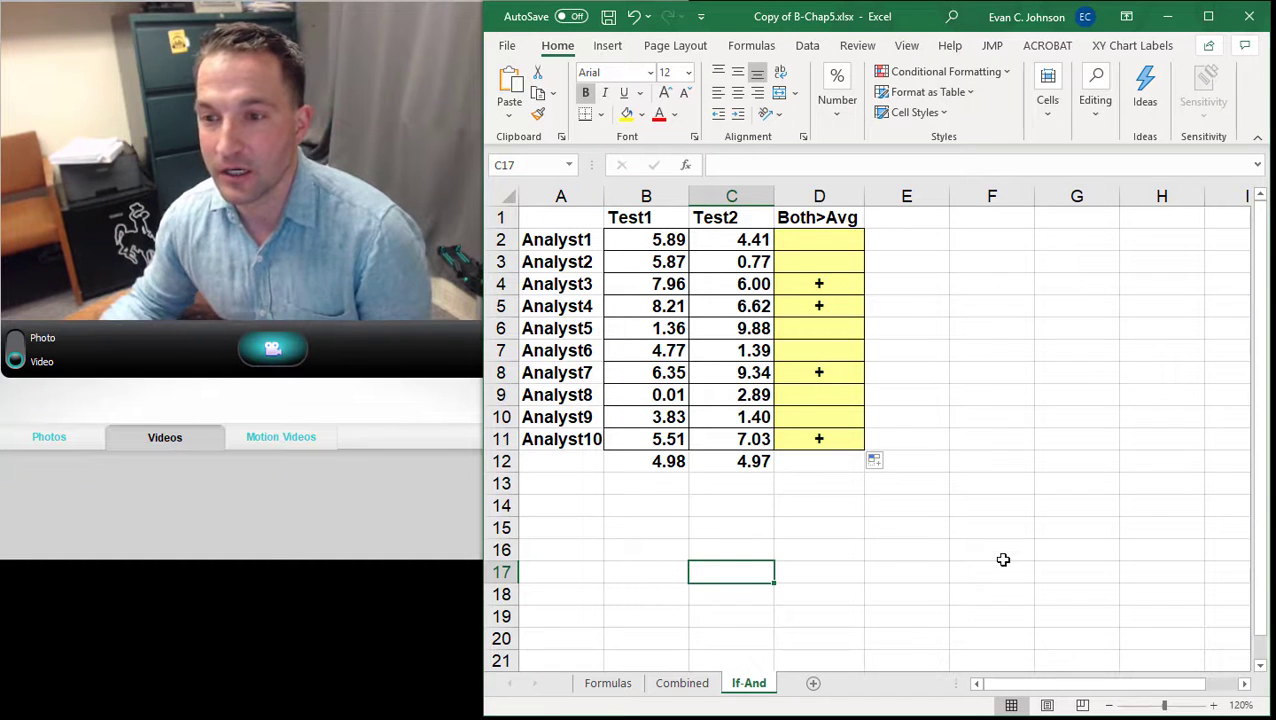
pyautogui.click(920, 548)
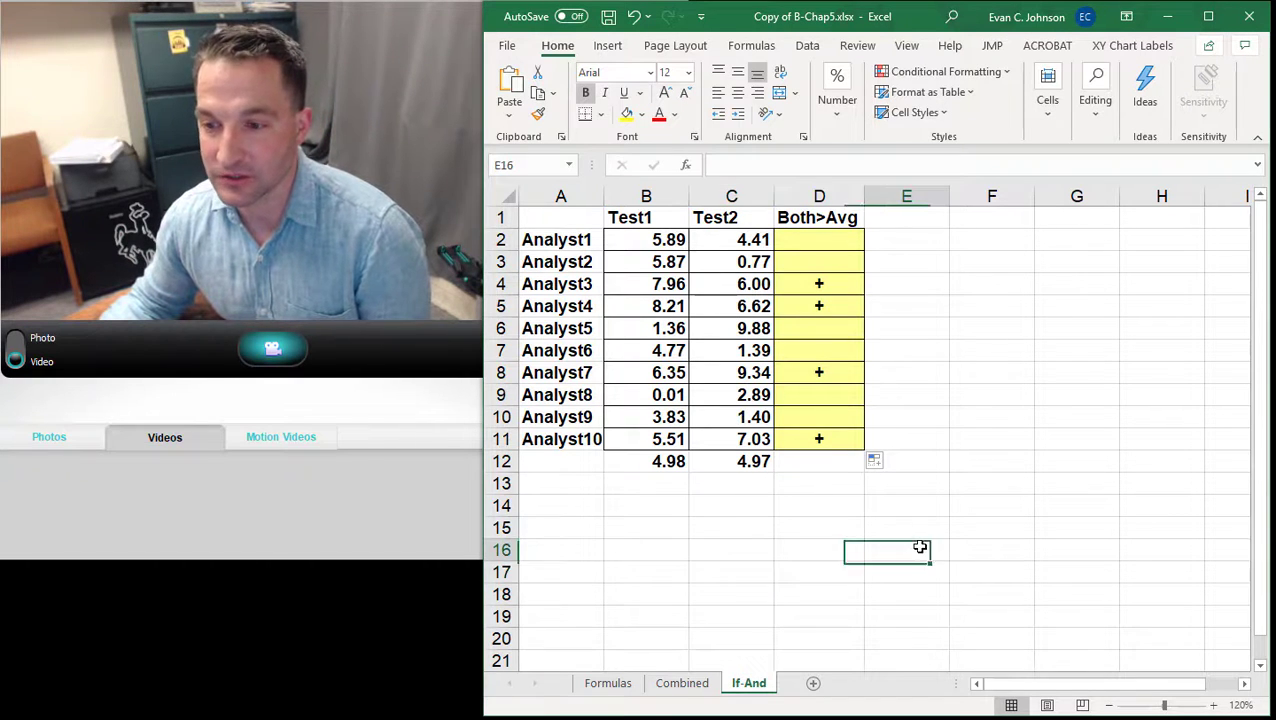
# Clear the formulas from the Both>Avg cells D2:D11
pyautogui.click(579, 220)
pyautogui.moveTo(579, 220); pyautogui.dragTo(676, 258)
pyautogui.click(985, 529)
pyautogui.moveTo(849, 248); pyautogui.dragTo(857, 433)
pyautogui.press('Delete')
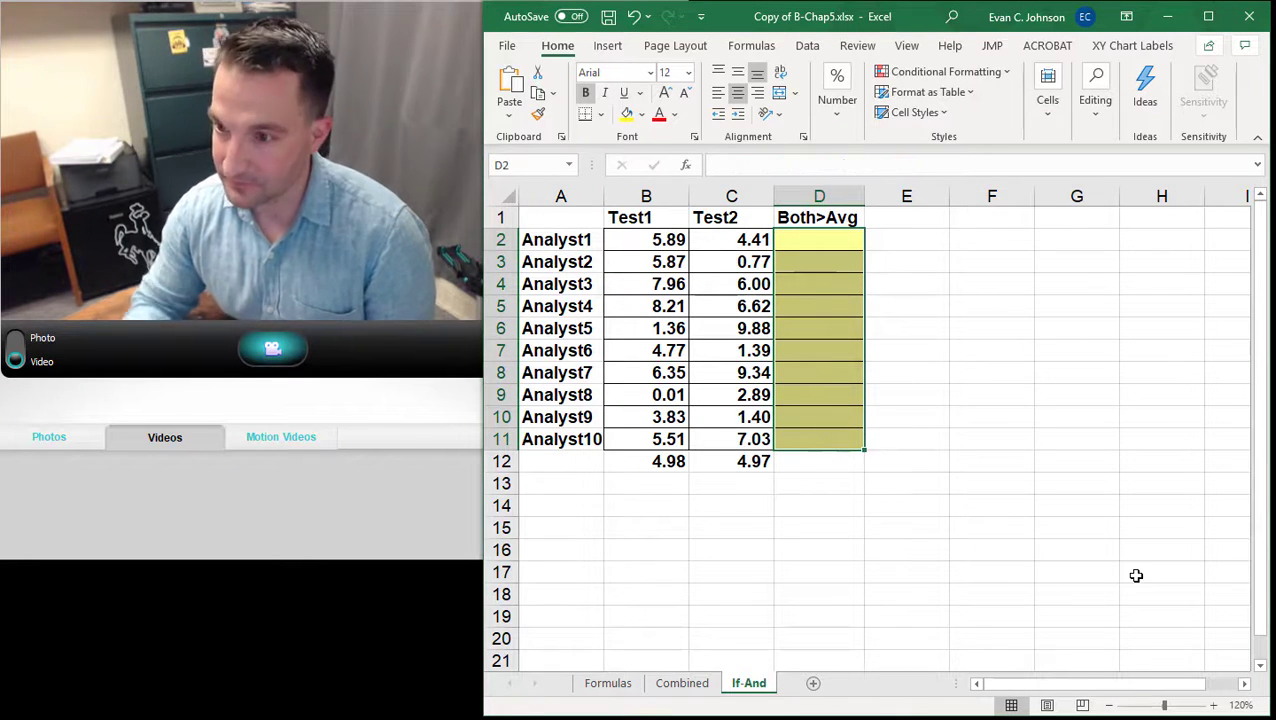
# Convert the range A1:D11 into a table with headers, leaving the averages in row 12 outside it
pyautogui.click(983, 555)
pyautogui.moveTo(541, 216); pyautogui.dragTo(812, 440)
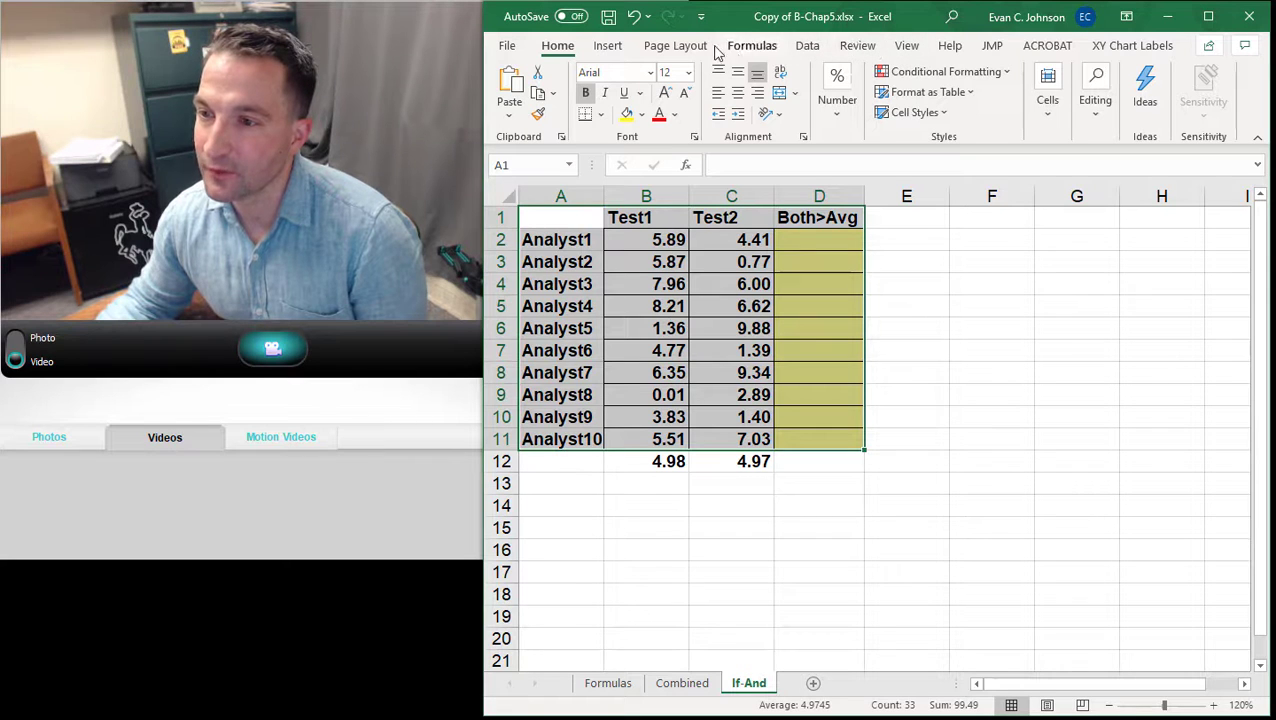
pyautogui.click(607, 47)
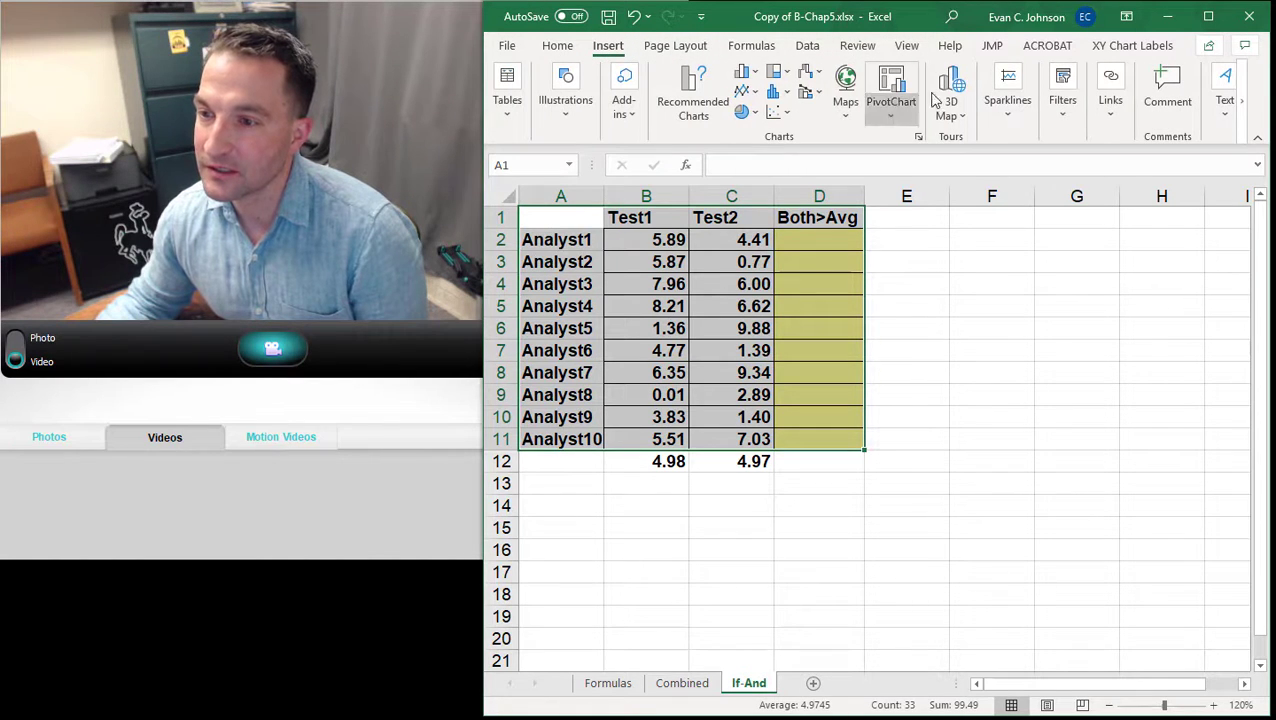
pyautogui.click(507, 86)
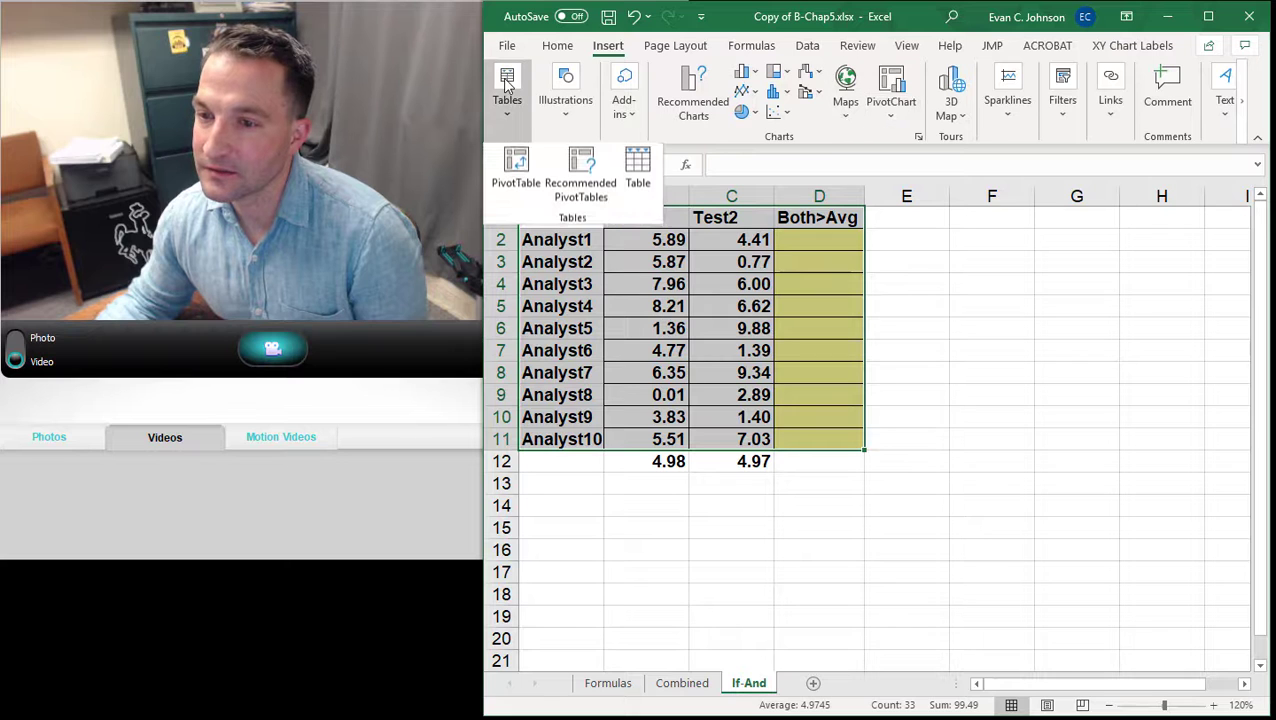
pyautogui.click(637, 168)
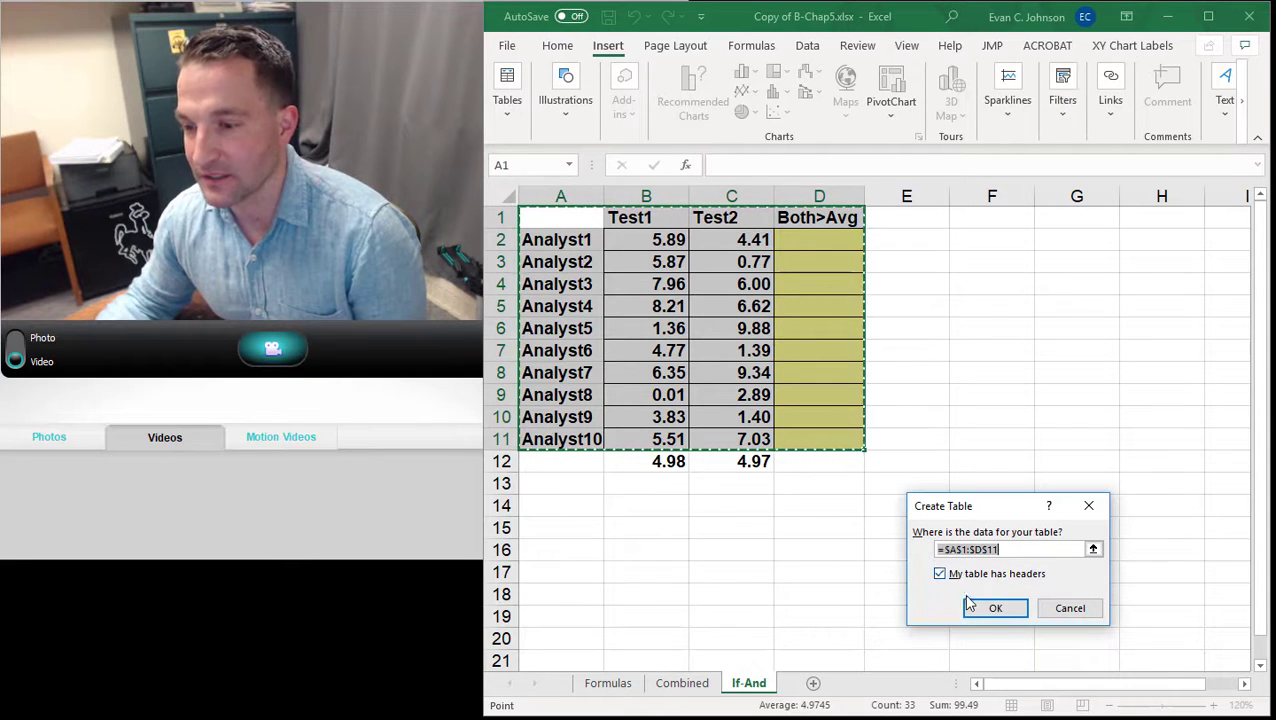
pyautogui.click(990, 607)
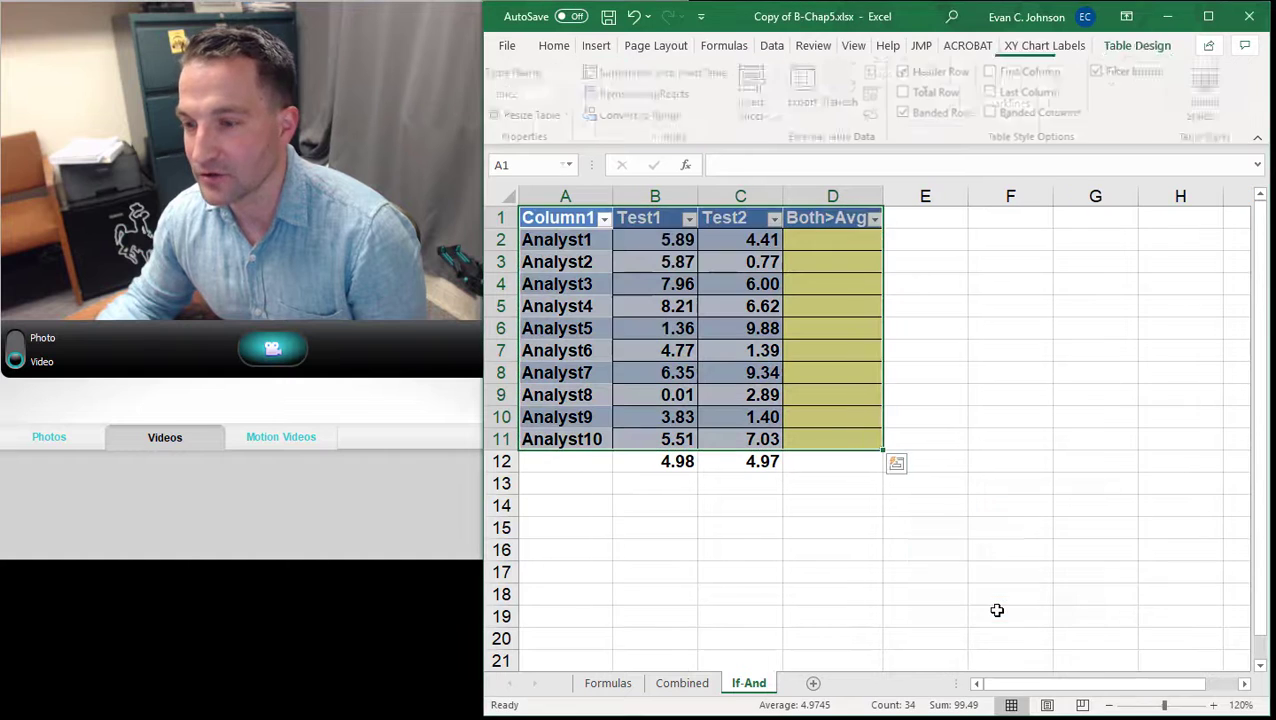
pyautogui.click(843, 533)
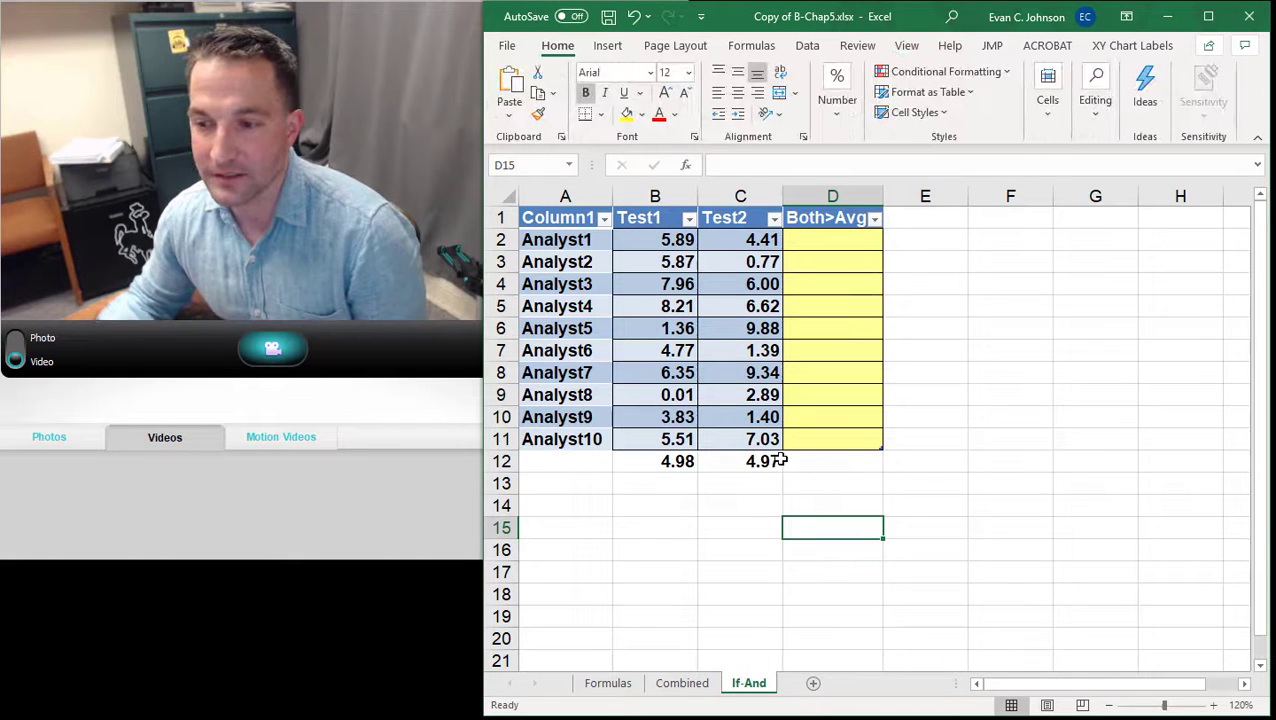
# Start a formula in table cell D2 with the AND function nested inside IF, as =if(and(
pyautogui.click(832, 241)
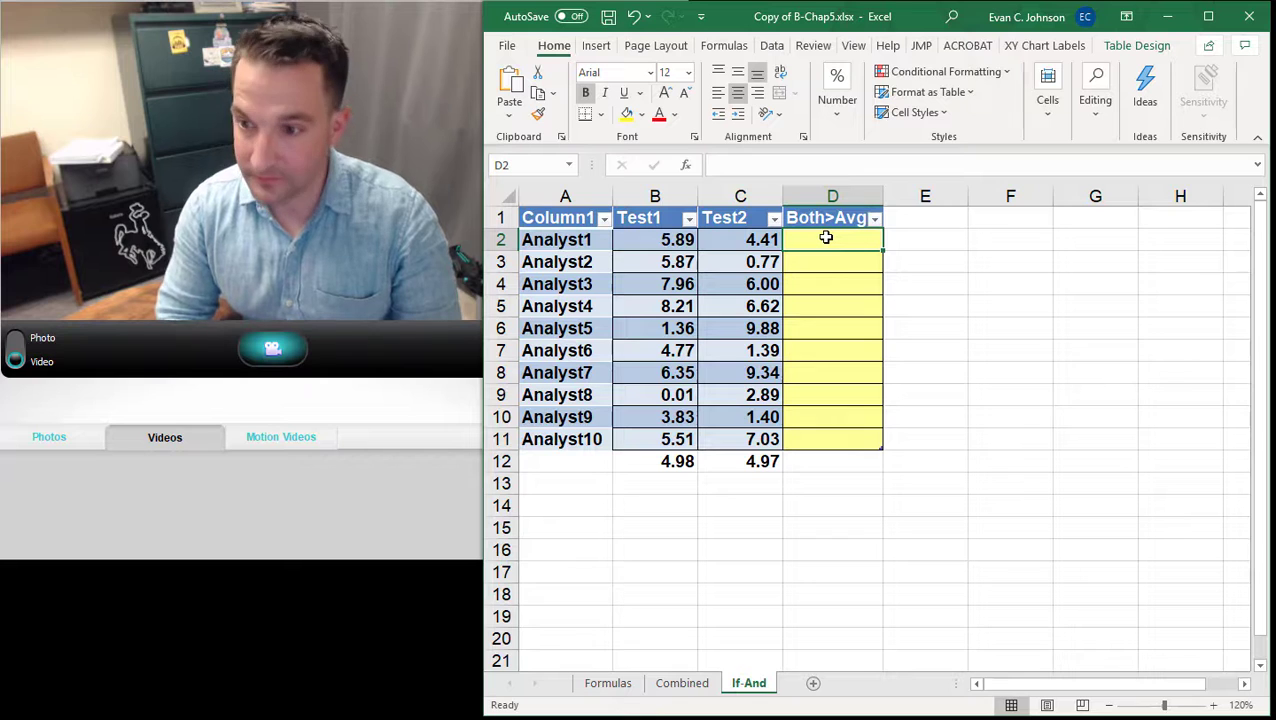
pyautogui.write('=if')
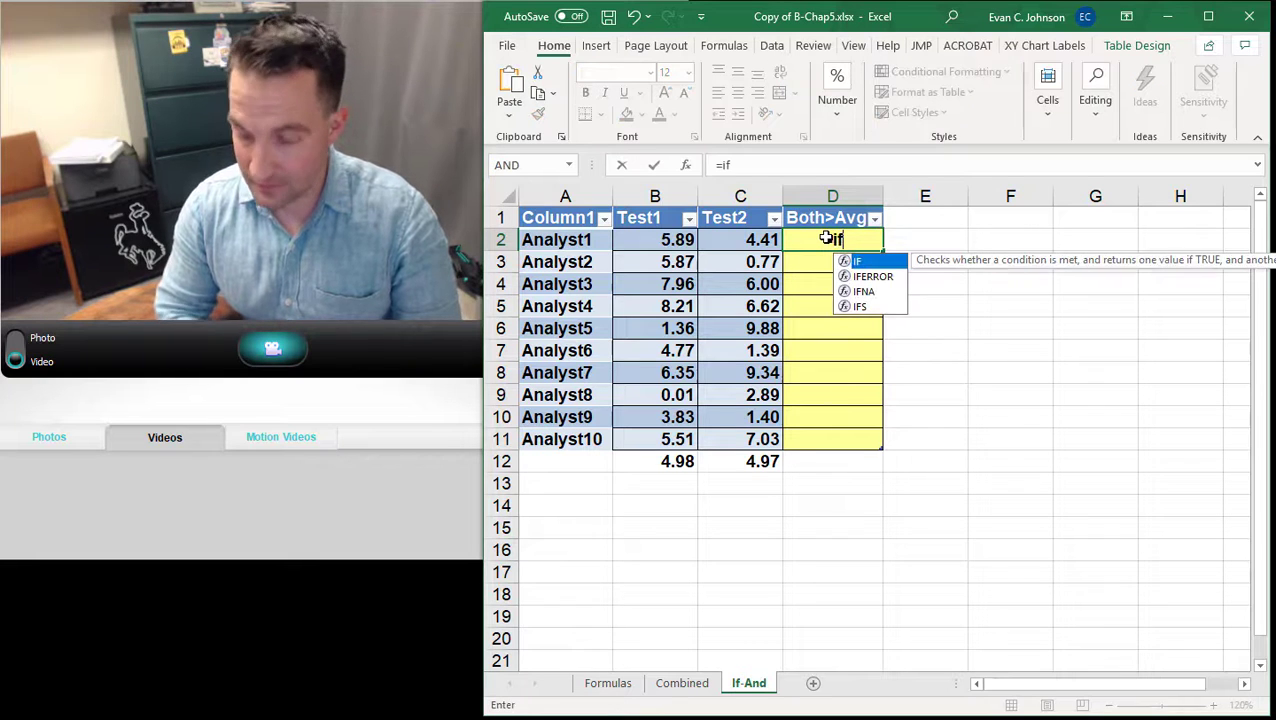
pyautogui.write('(')
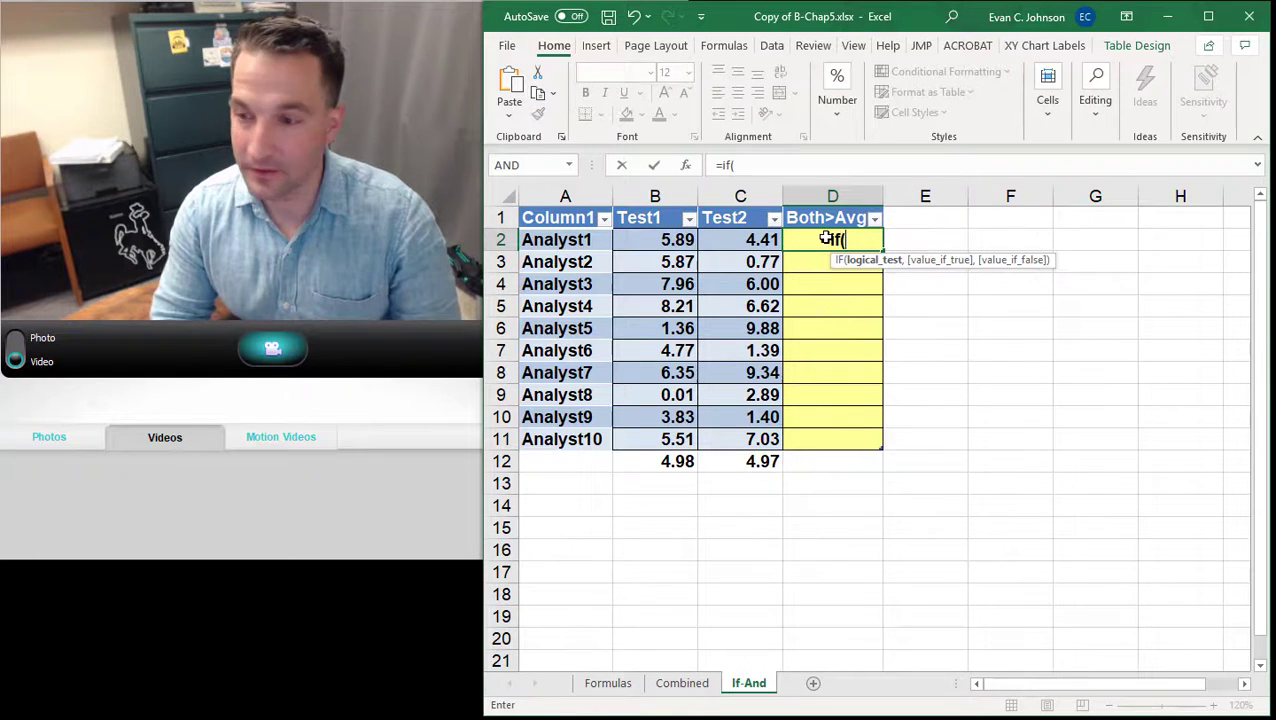
pyautogui.write('and')
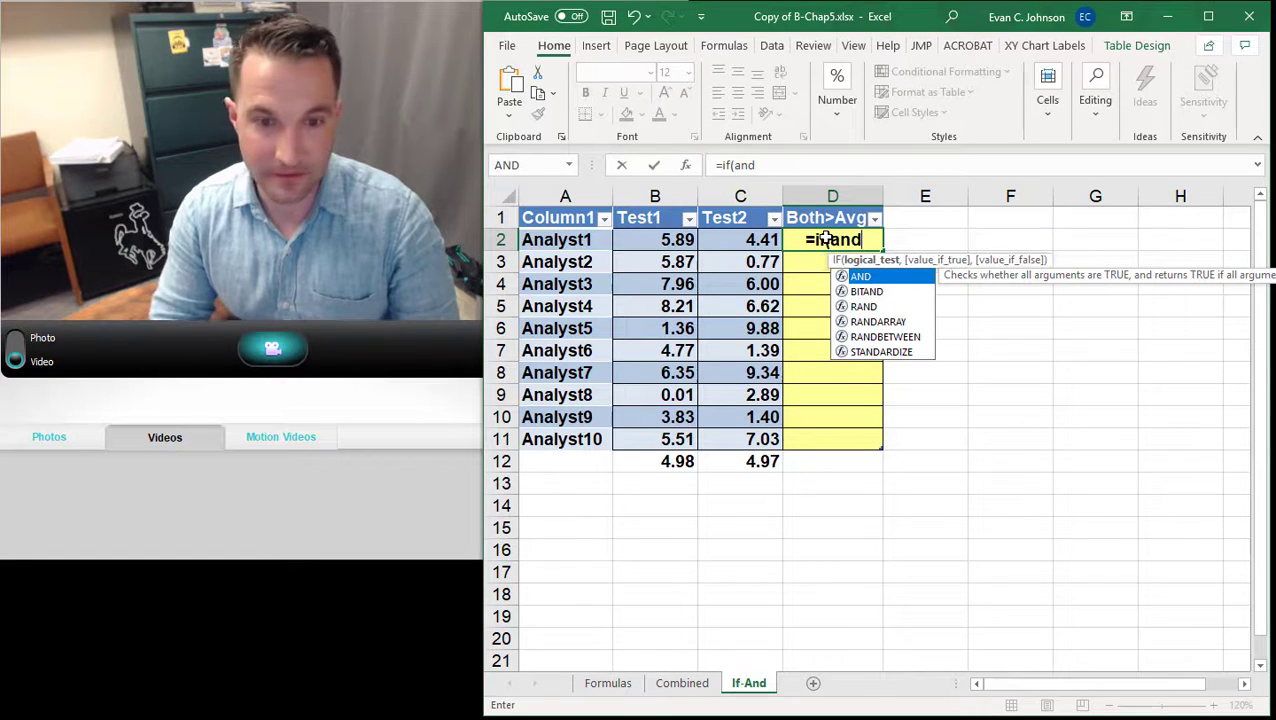
pyautogui.write('(')
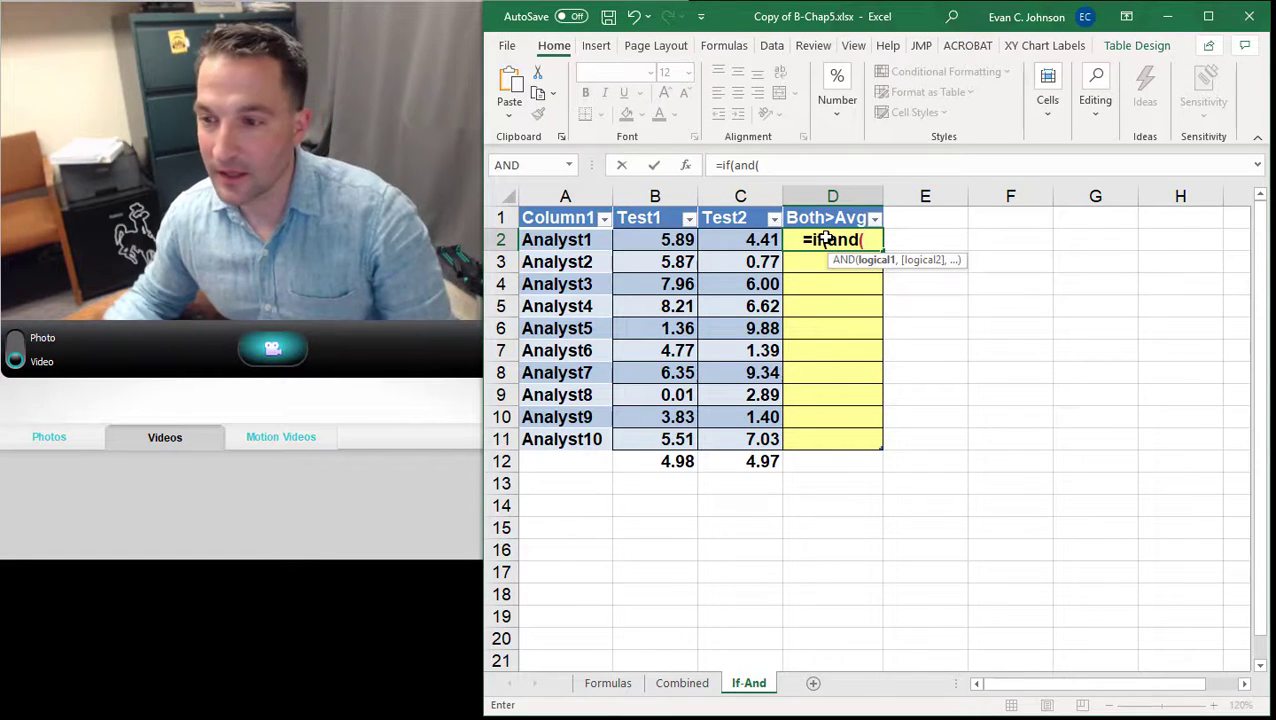
pyautogui.press('Left')
pyautogui.press('Left')
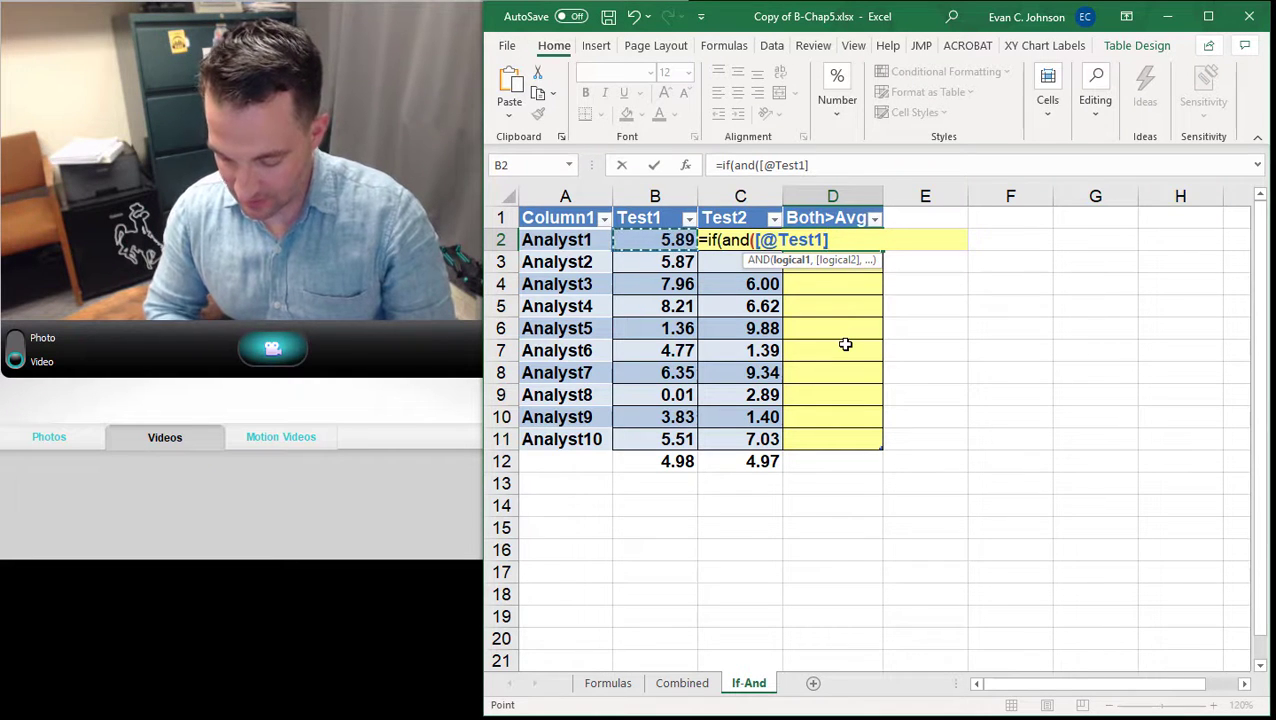
pyautogui.write('>')
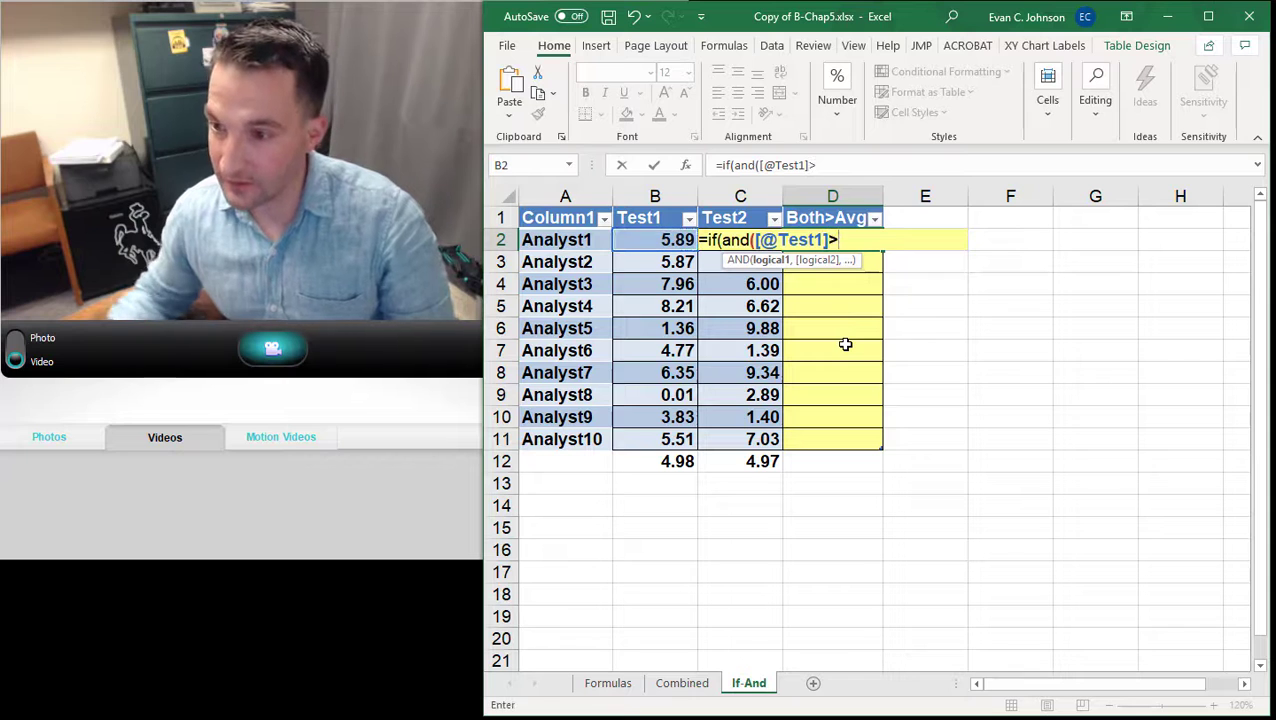
pyautogui.click(682, 462)
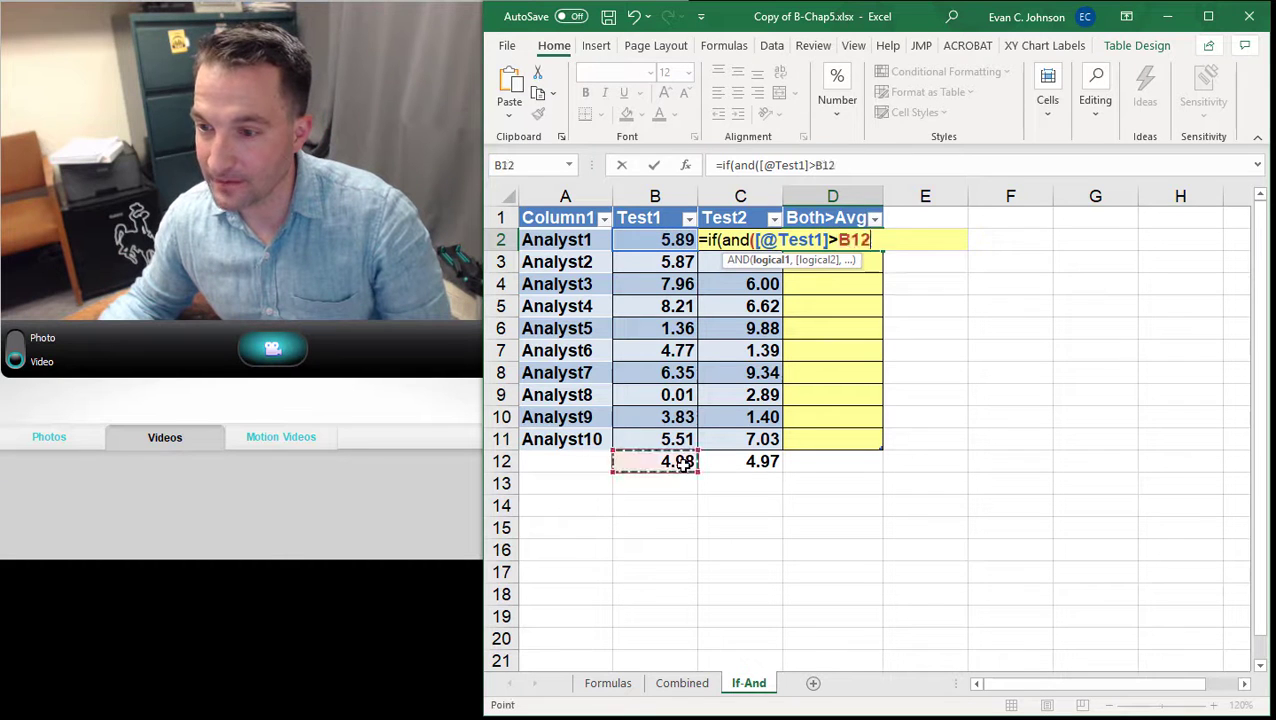
pyautogui.press('F4')
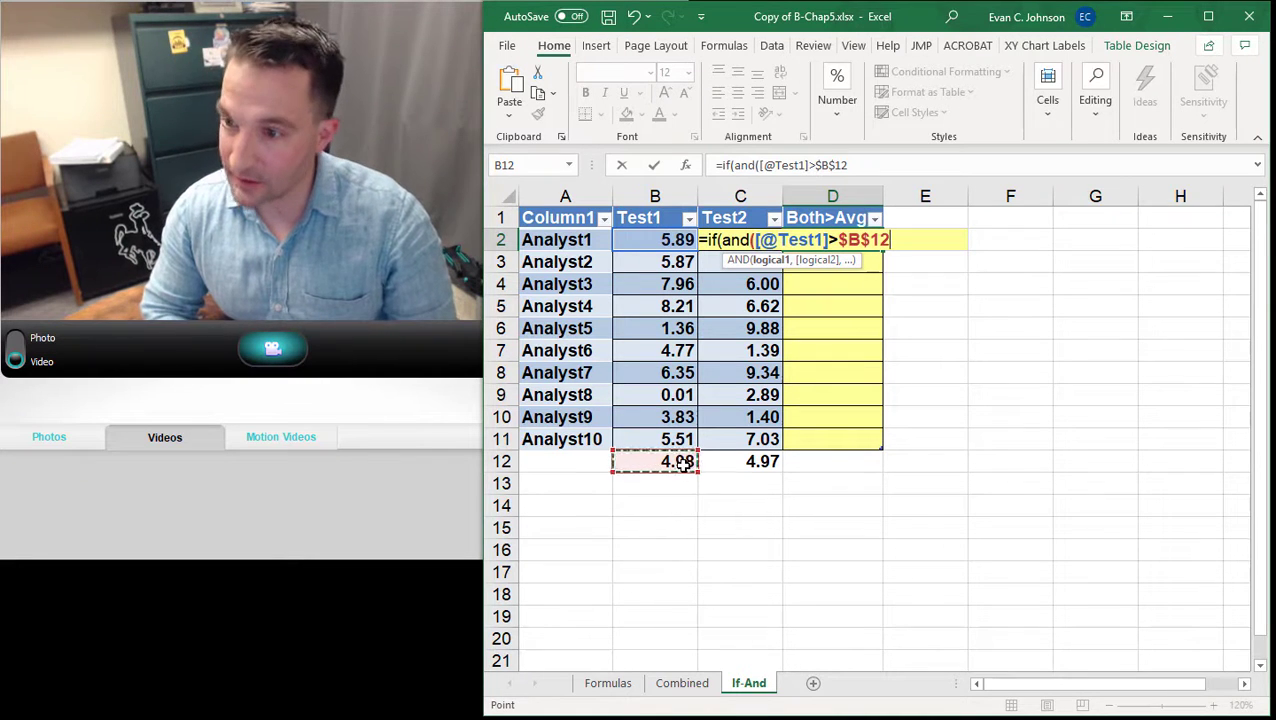
pyautogui.write(',')
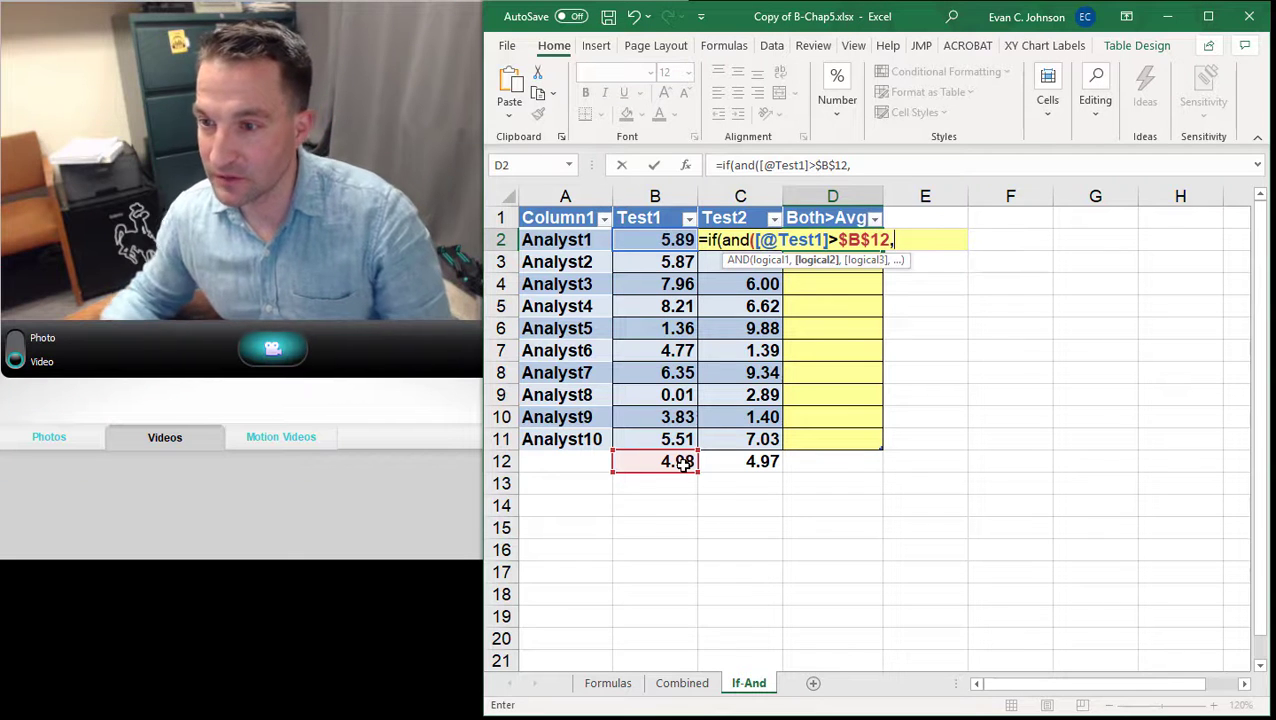
pyautogui.press('Left')
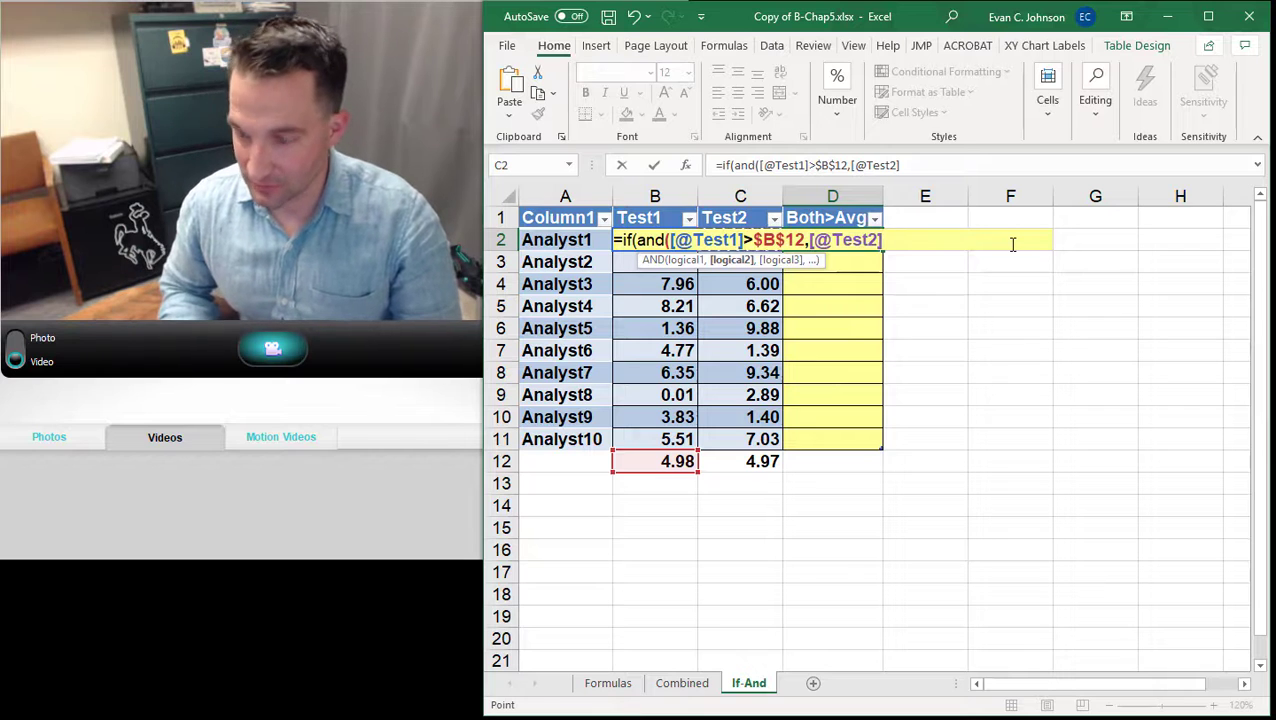
pyautogui.write('>')
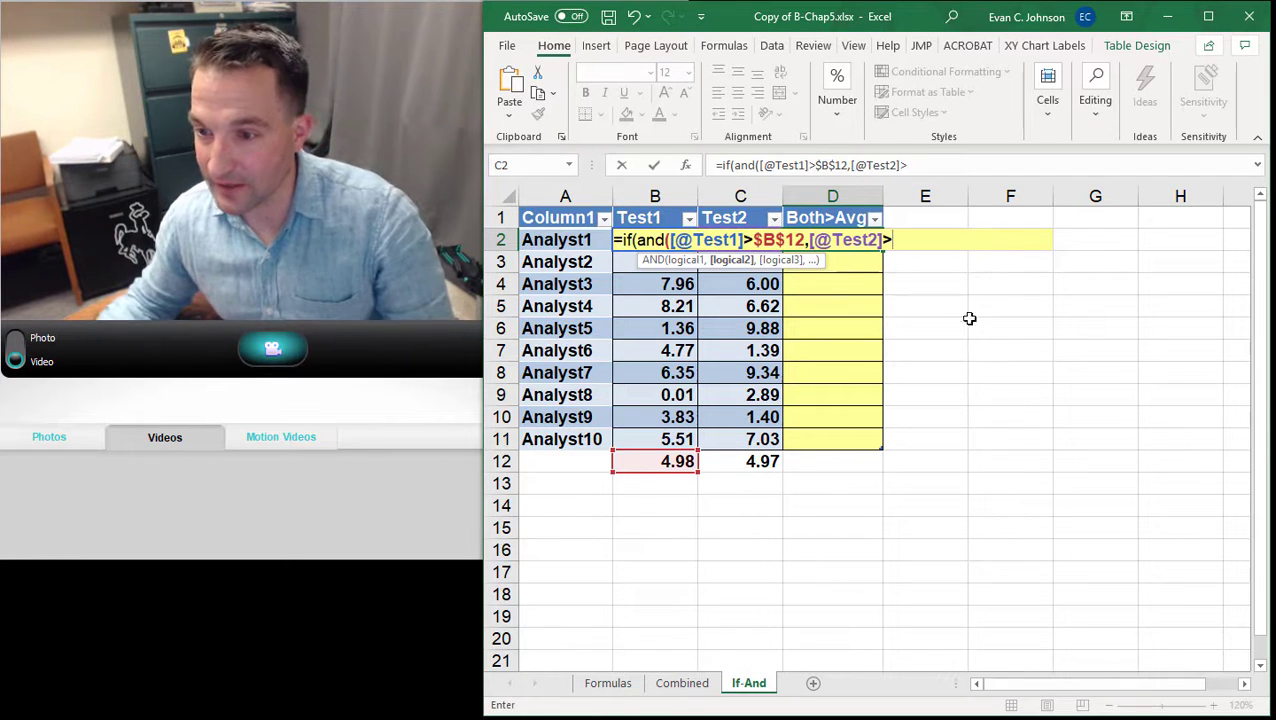
pyautogui.click(762, 461)
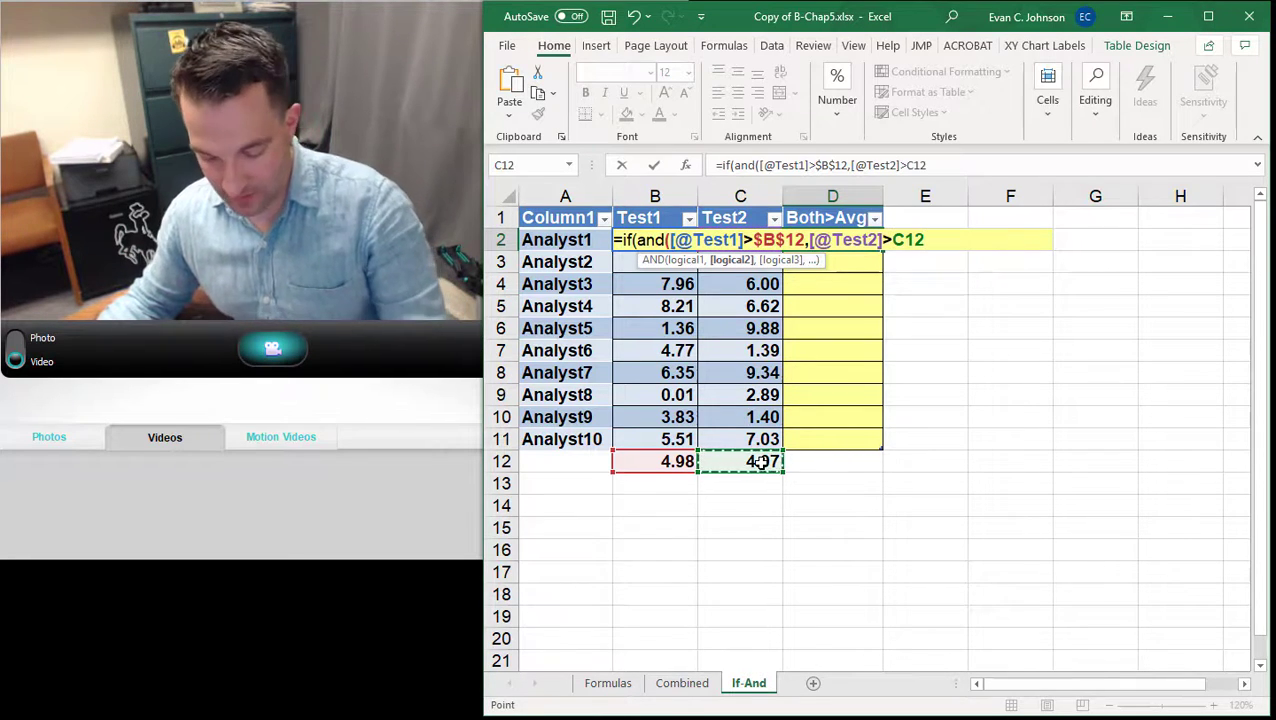
pyautogui.press('F4')
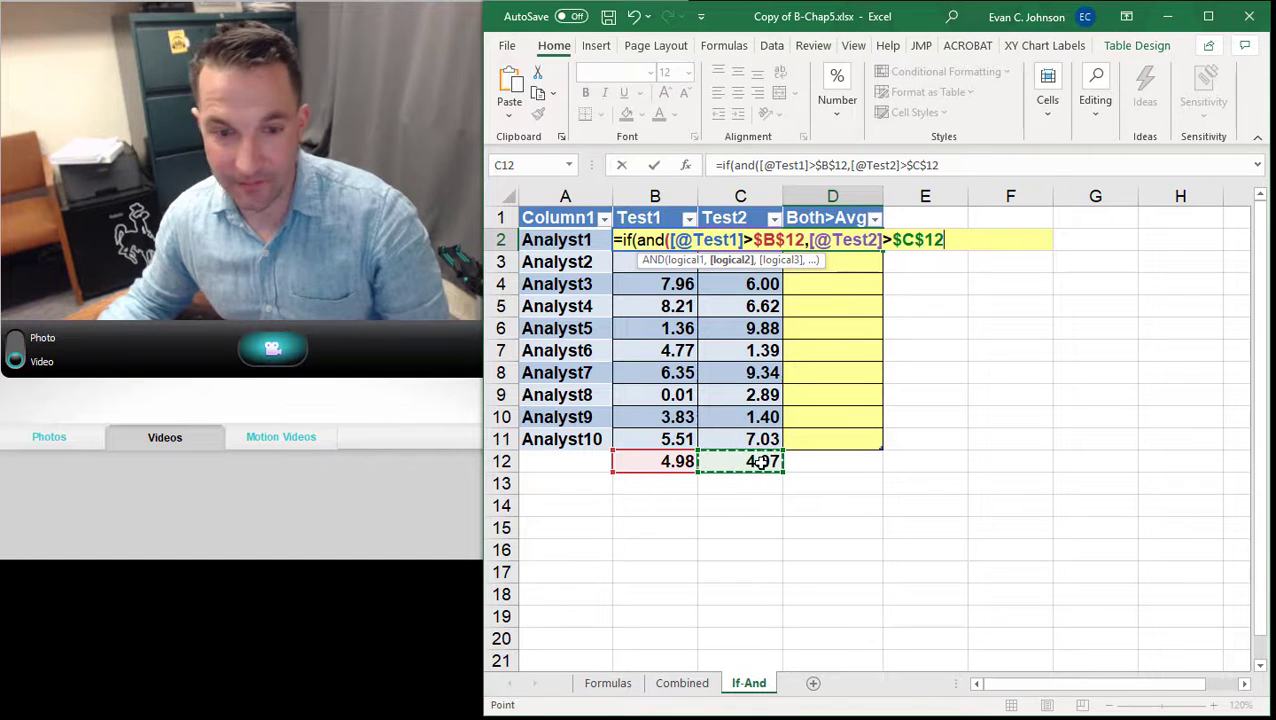
pyautogui.write(',')
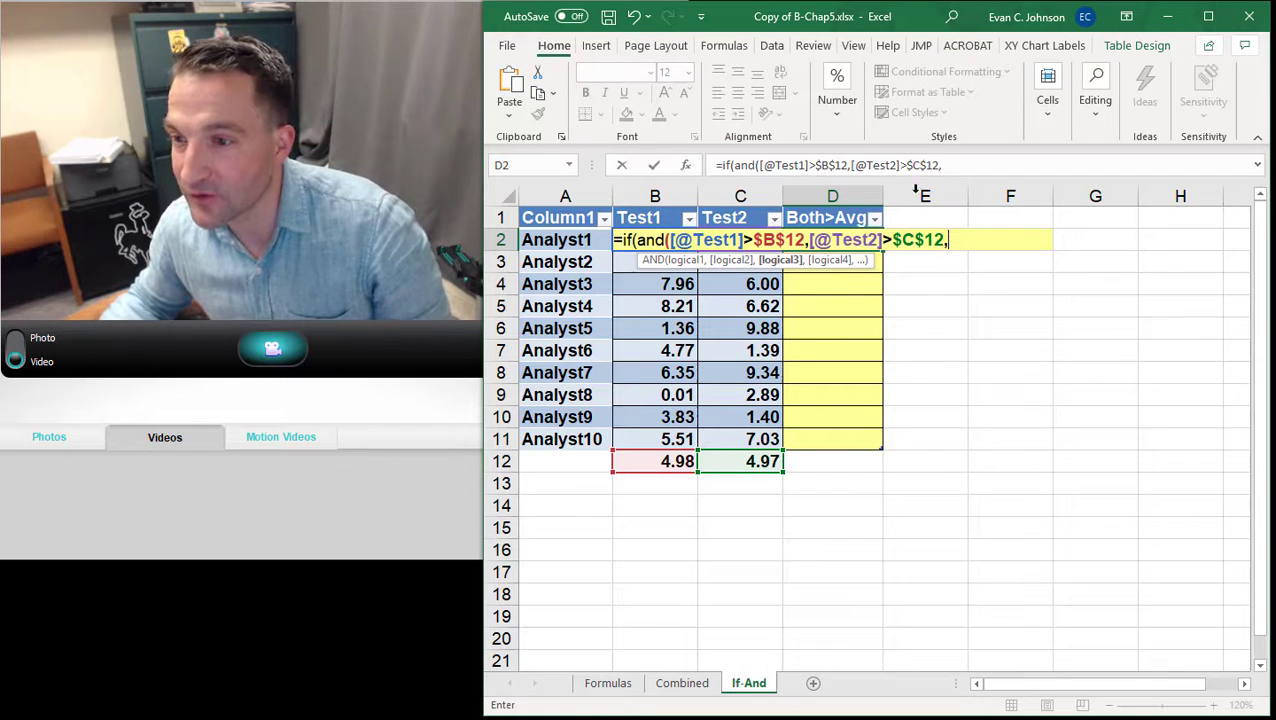
pyautogui.press('BackSpace')
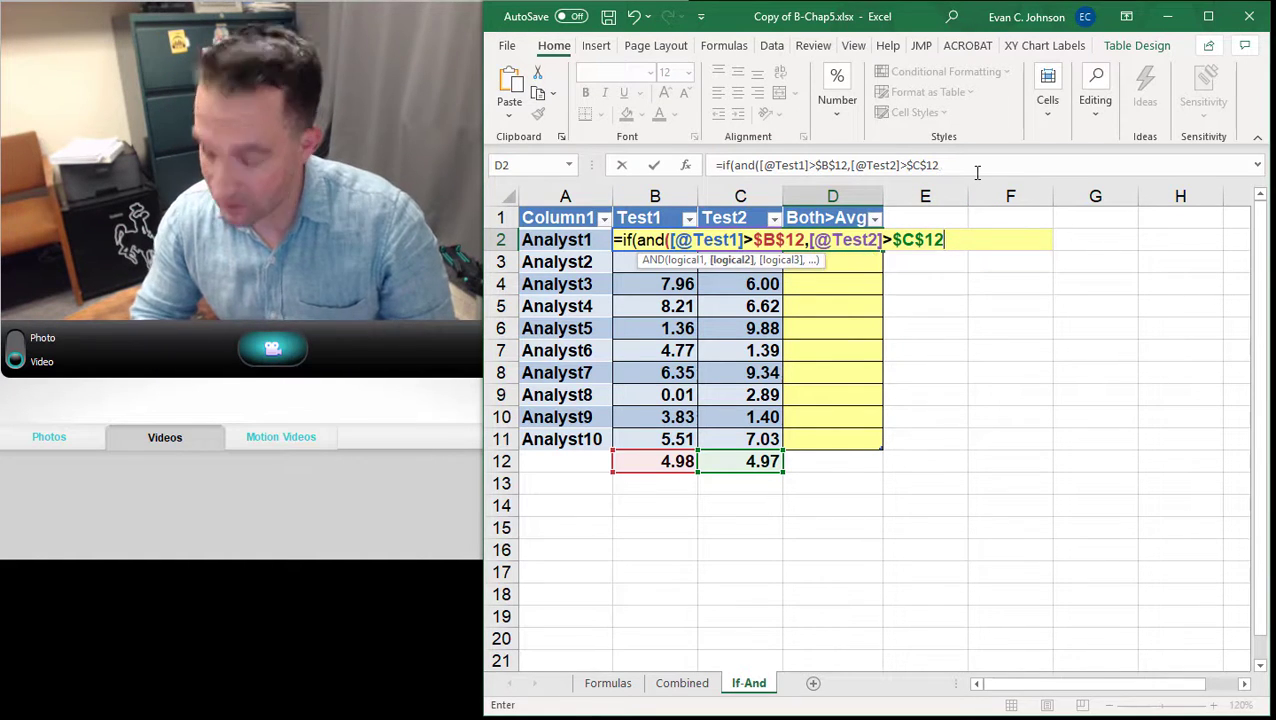
pyautogui.write(')')
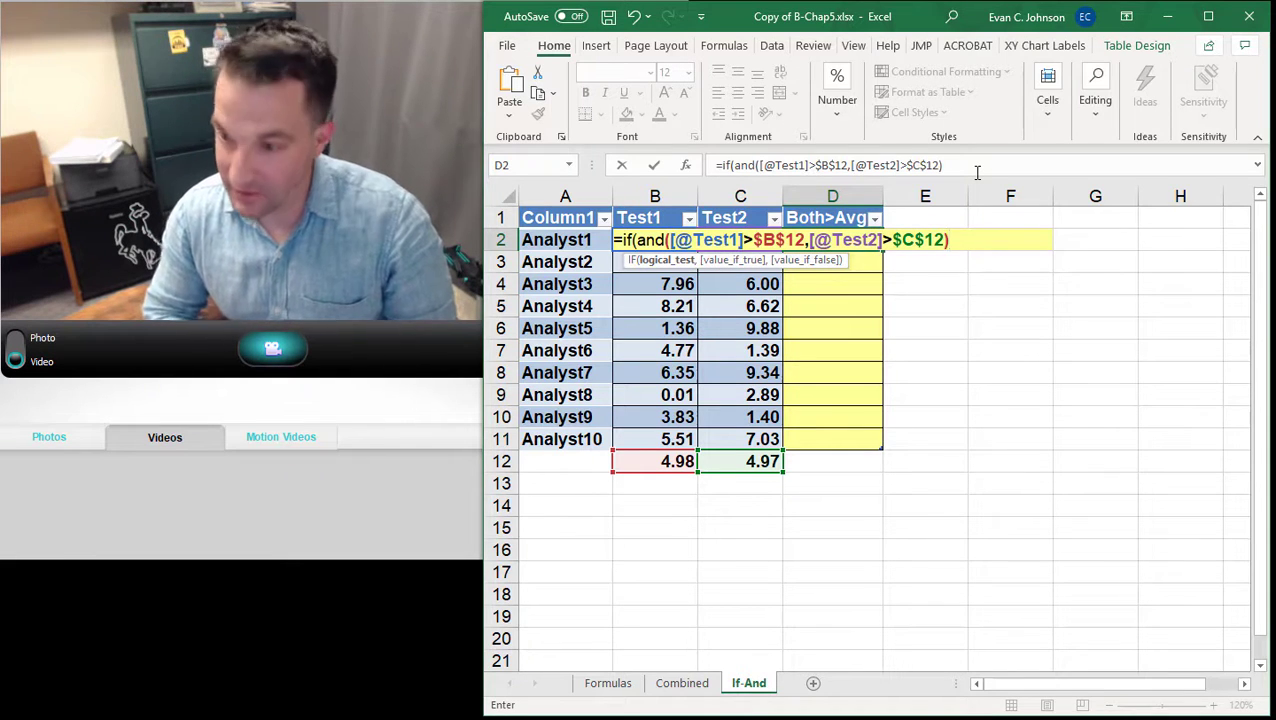
# Complete the IF formula in D2 with "+" as the true value and an empty string "" as the false value
pyautogui.write(',"+')
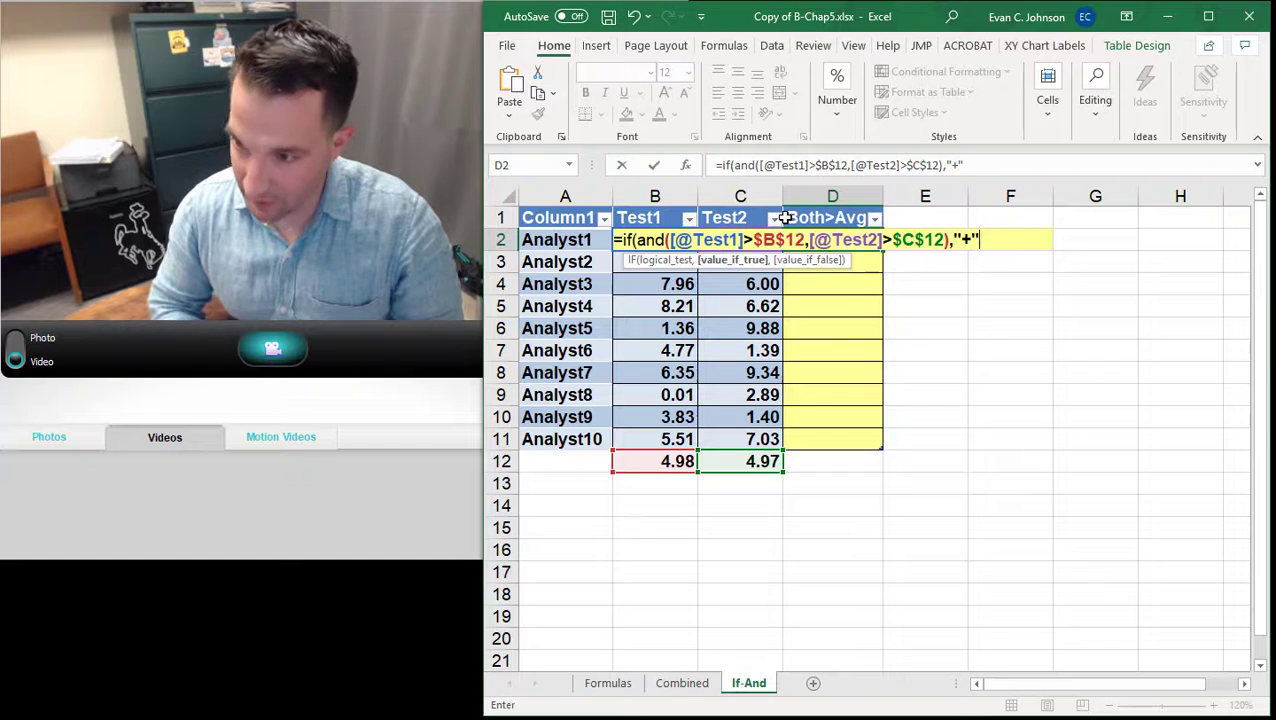
pyautogui.write('",')
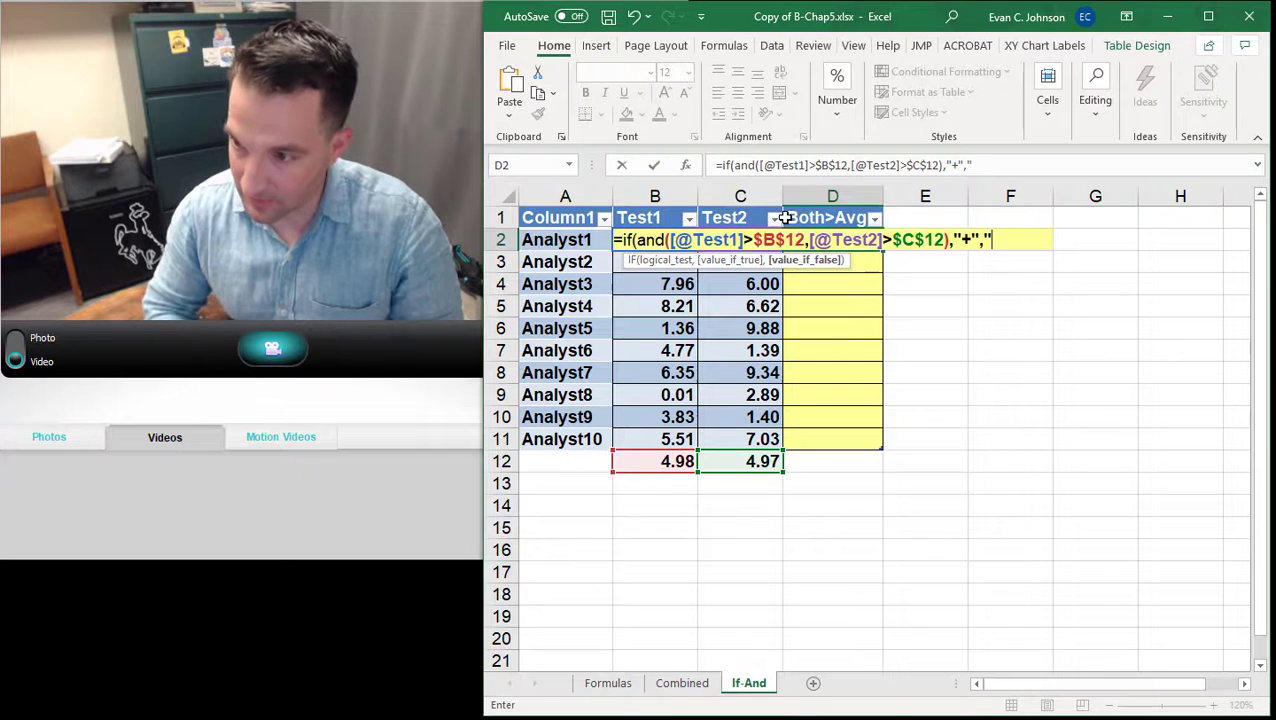
pyautogui.write('"")')
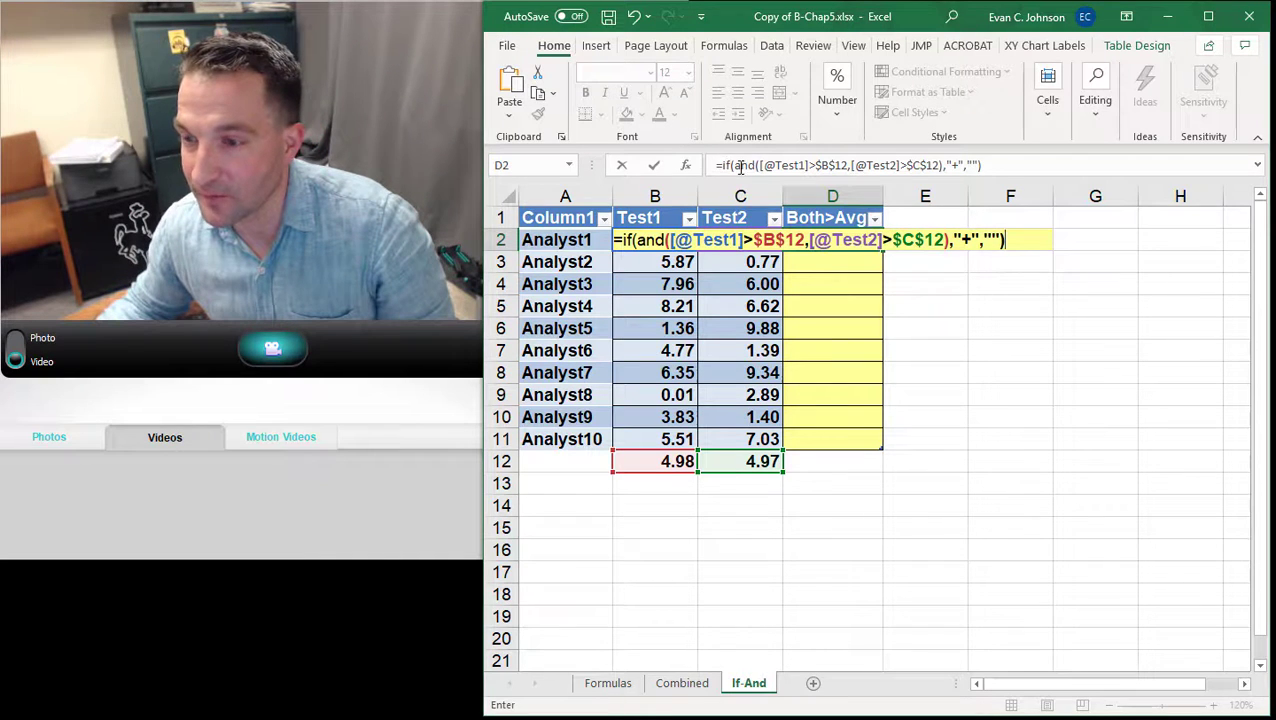
pyautogui.press('Return')
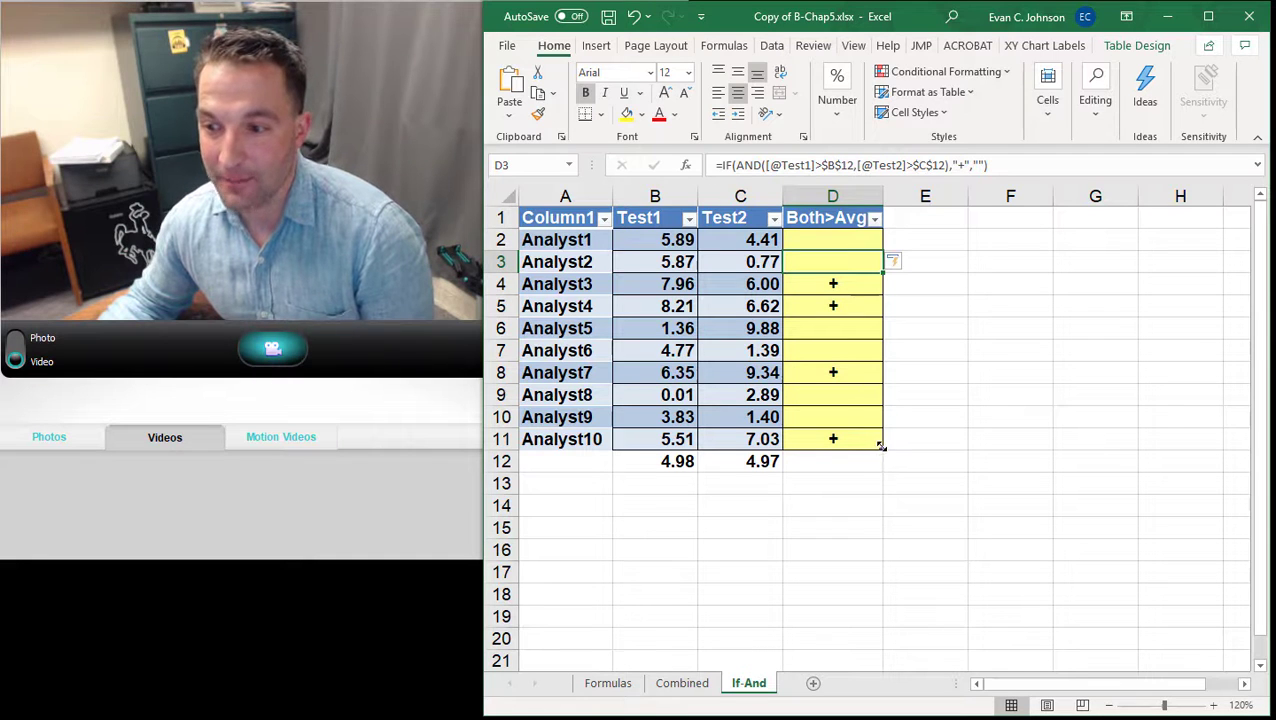
# Extend the table by one row to row 12 and fill it with Analyst11, Test1 score 7 and Test2 score 10
pyautogui.click(842, 442)
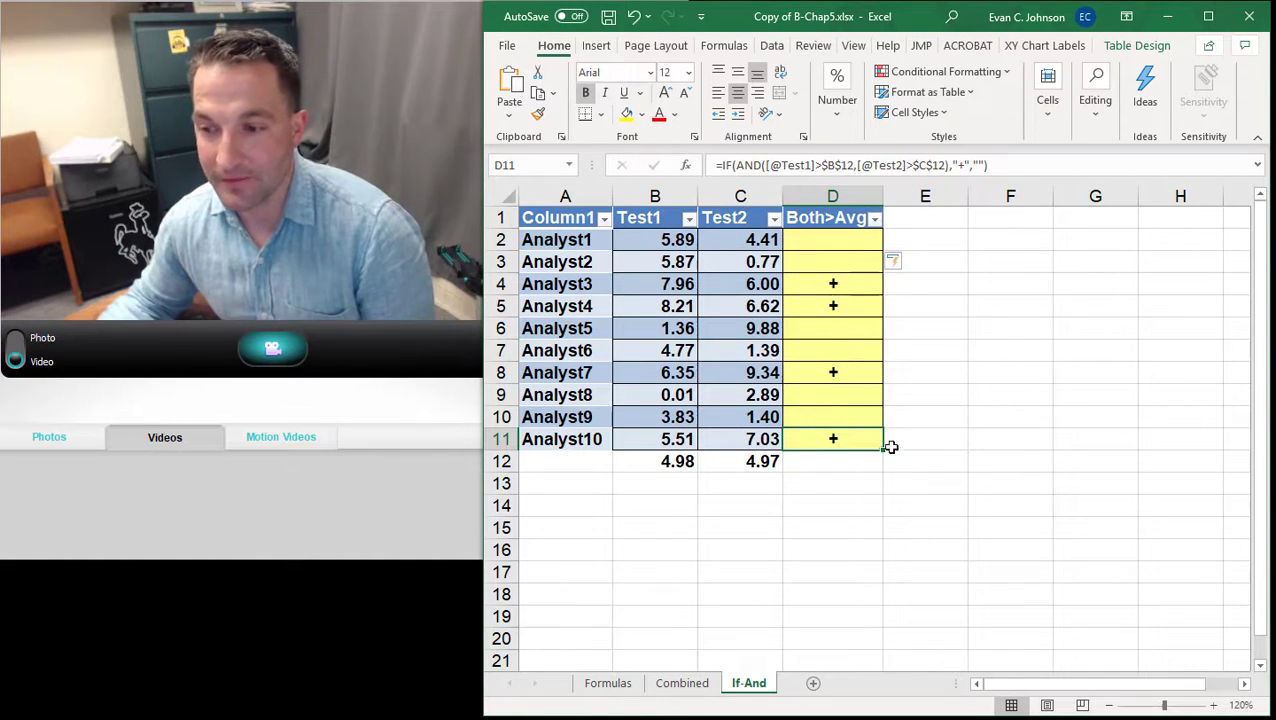
pyautogui.moveTo(884, 451); pyautogui.dragTo(891, 476)
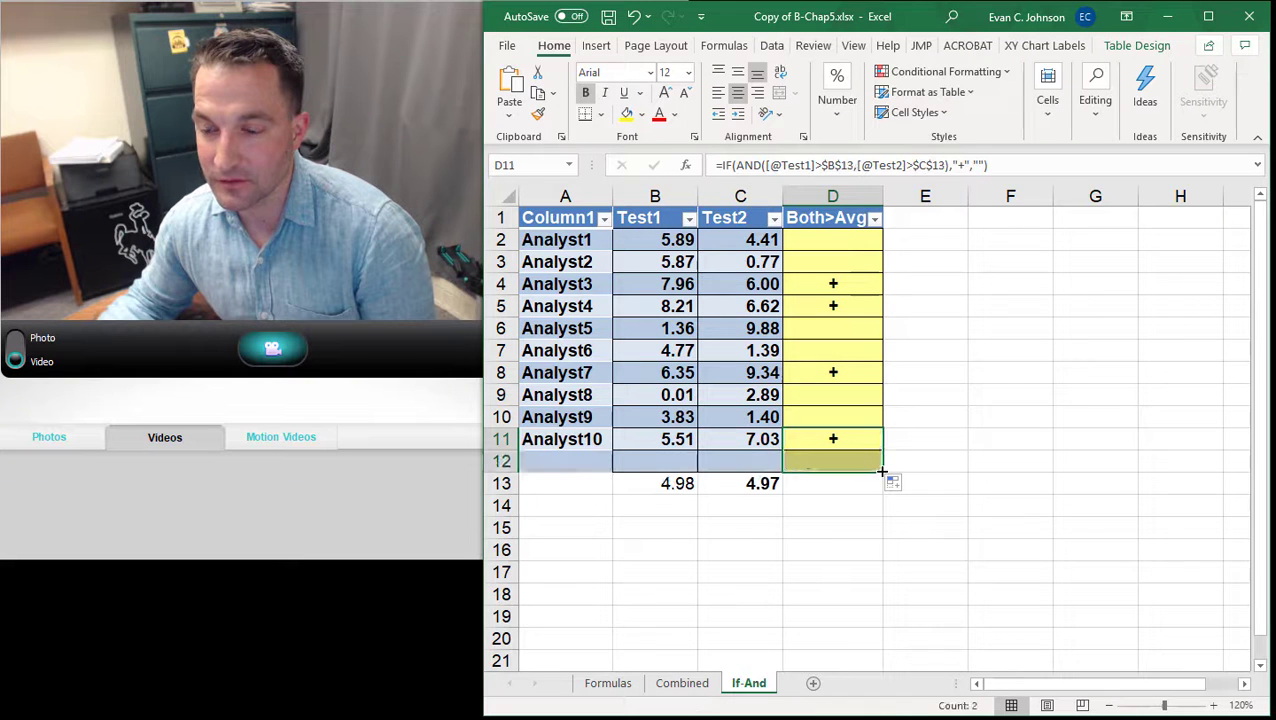
pyautogui.click(571, 459)
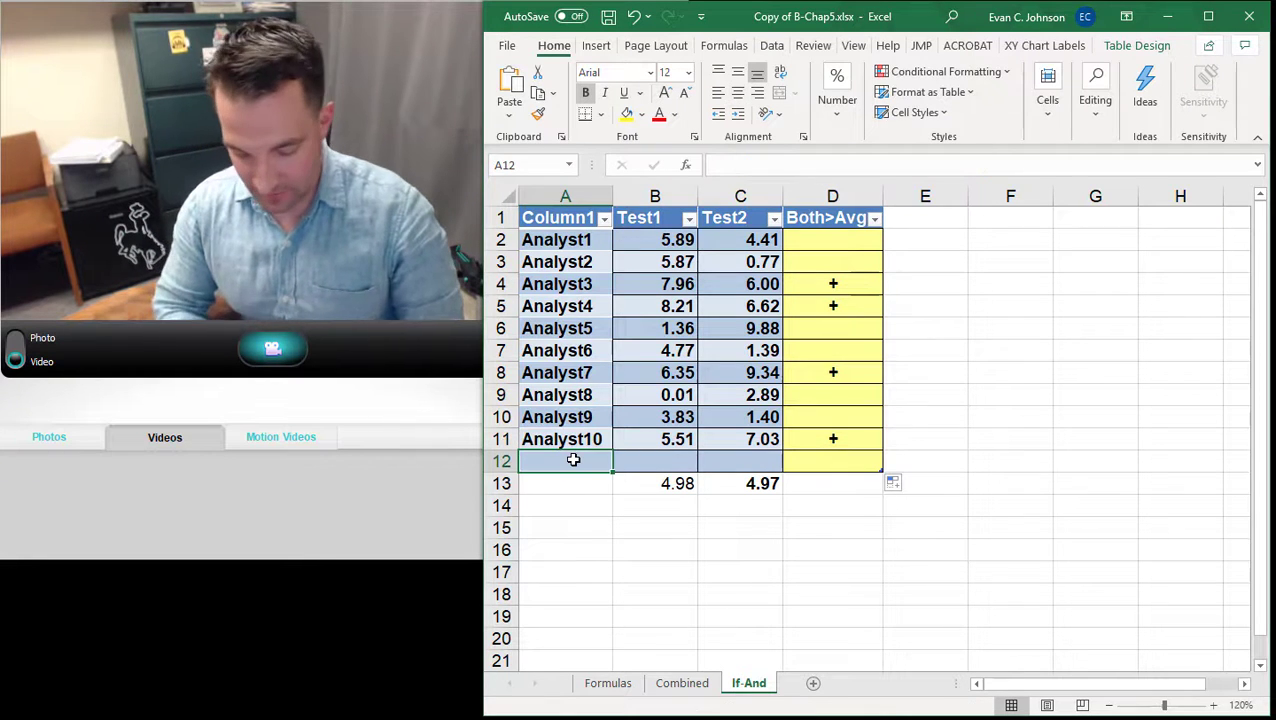
pyautogui.write('Analyst11')
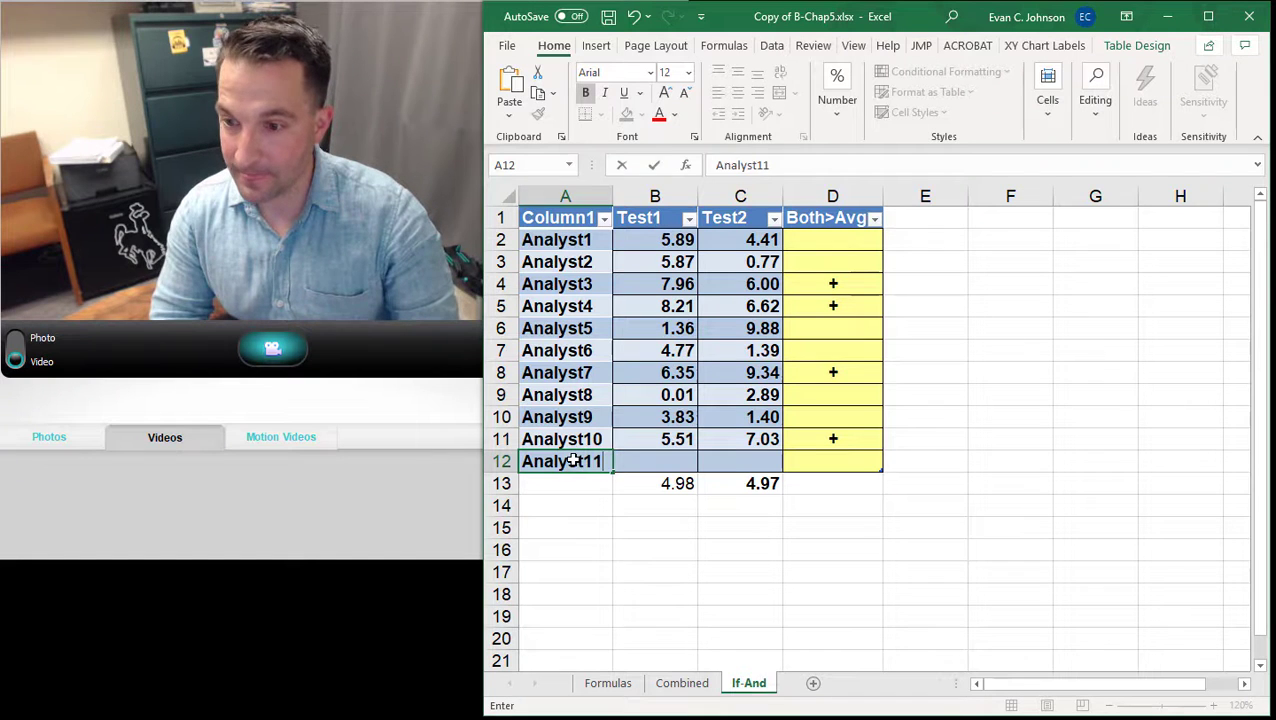
pyautogui.press('Tab')
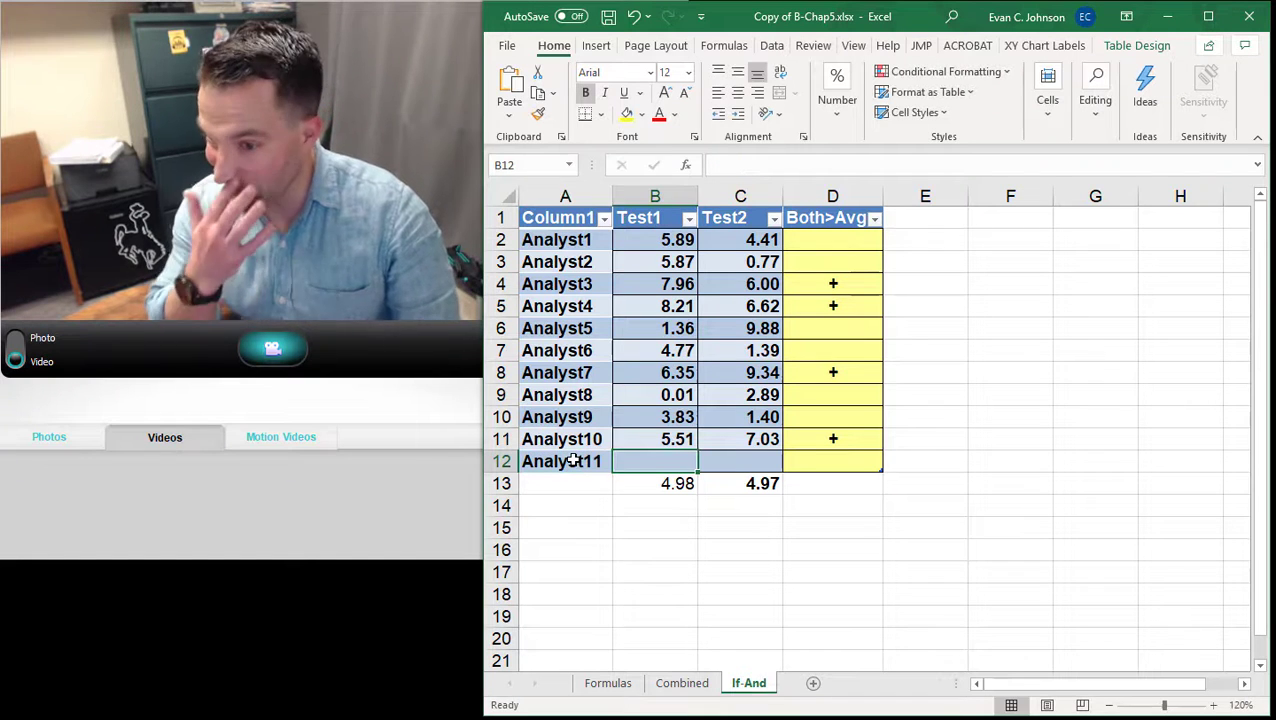
pyautogui.write('7')
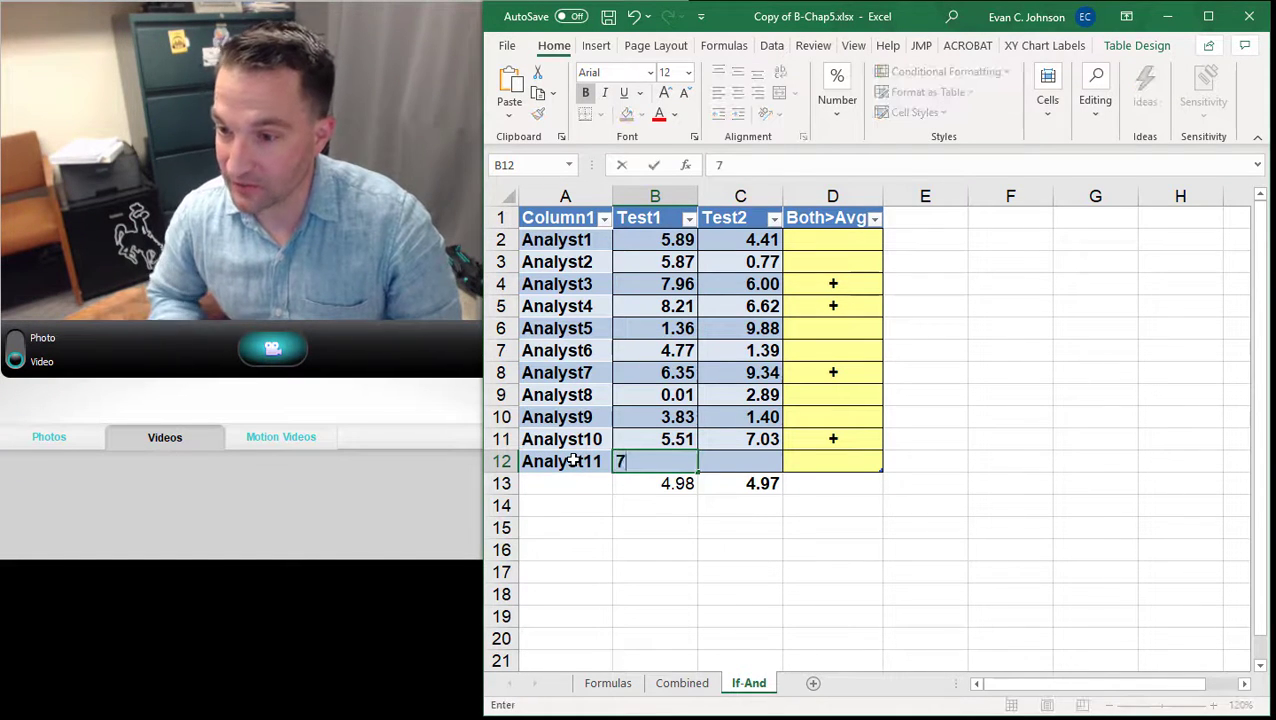
pyautogui.press('Tab')
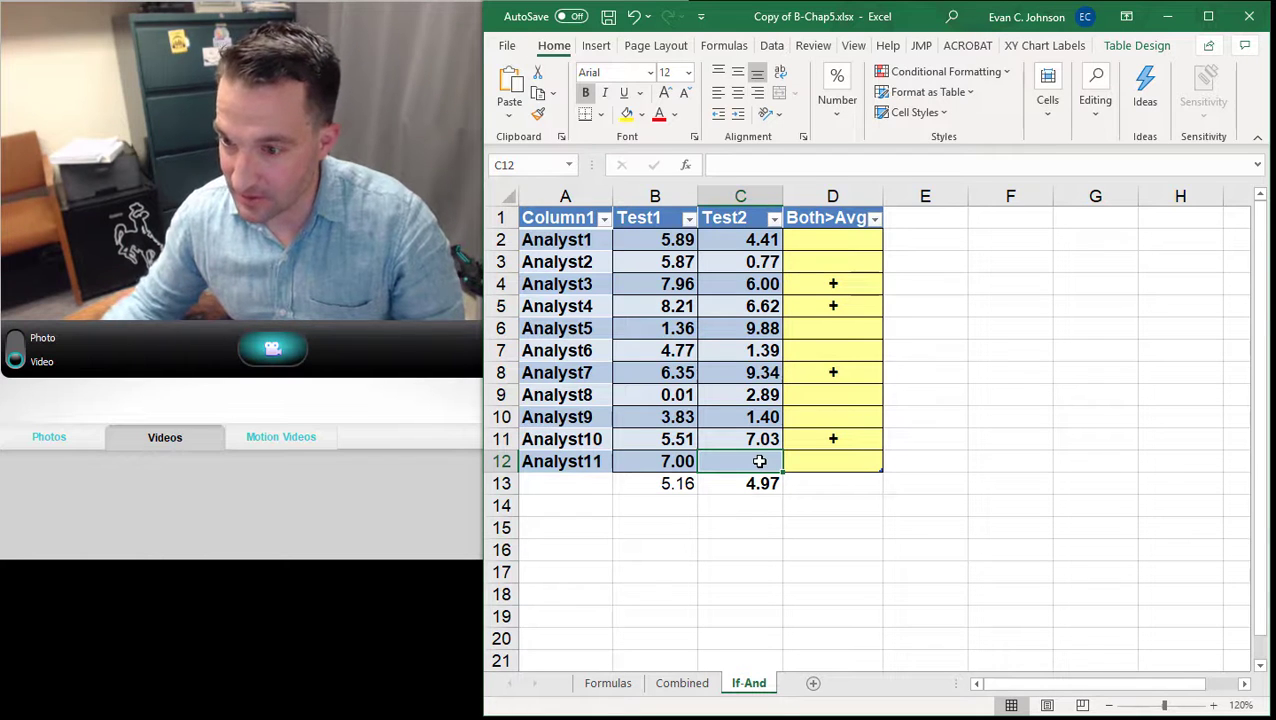
pyautogui.write('10')
pyautogui.press('Return')
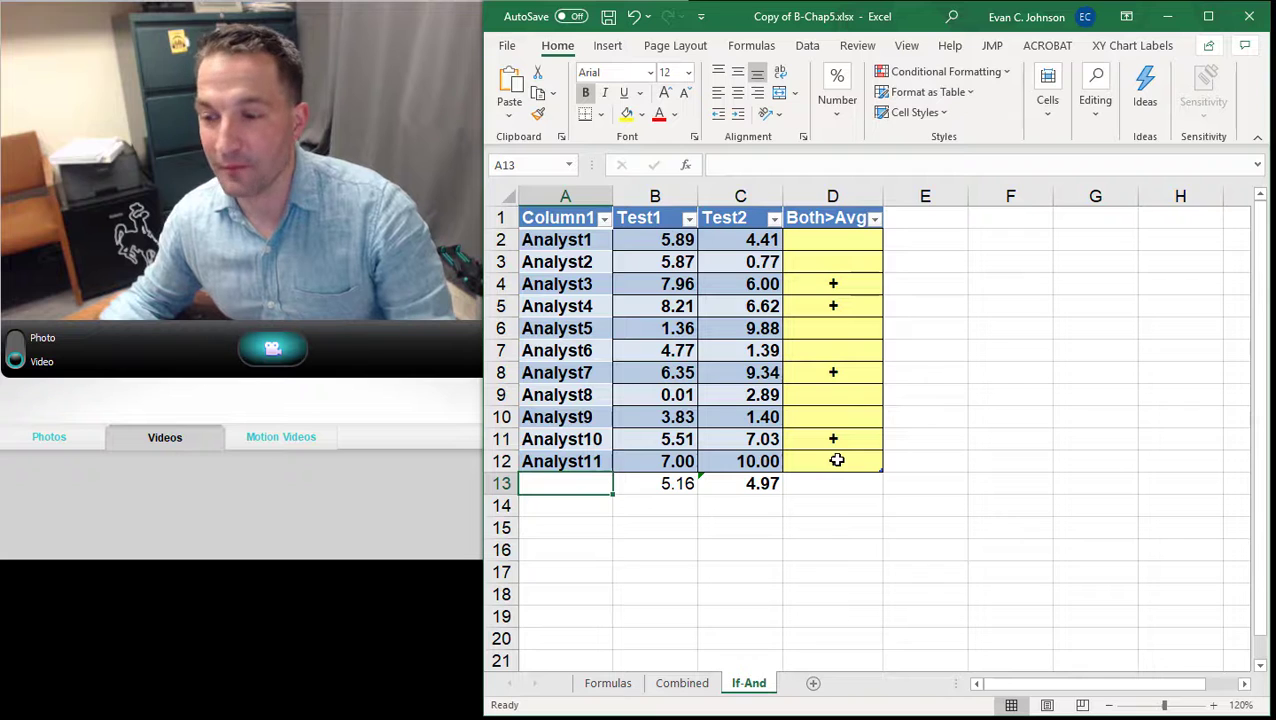
# Extend the range of the Test2 average formula in C13 to C2:C12 so it covers Analyst11
pyautogui.click(763, 484)
pyautogui.click(798, 164)
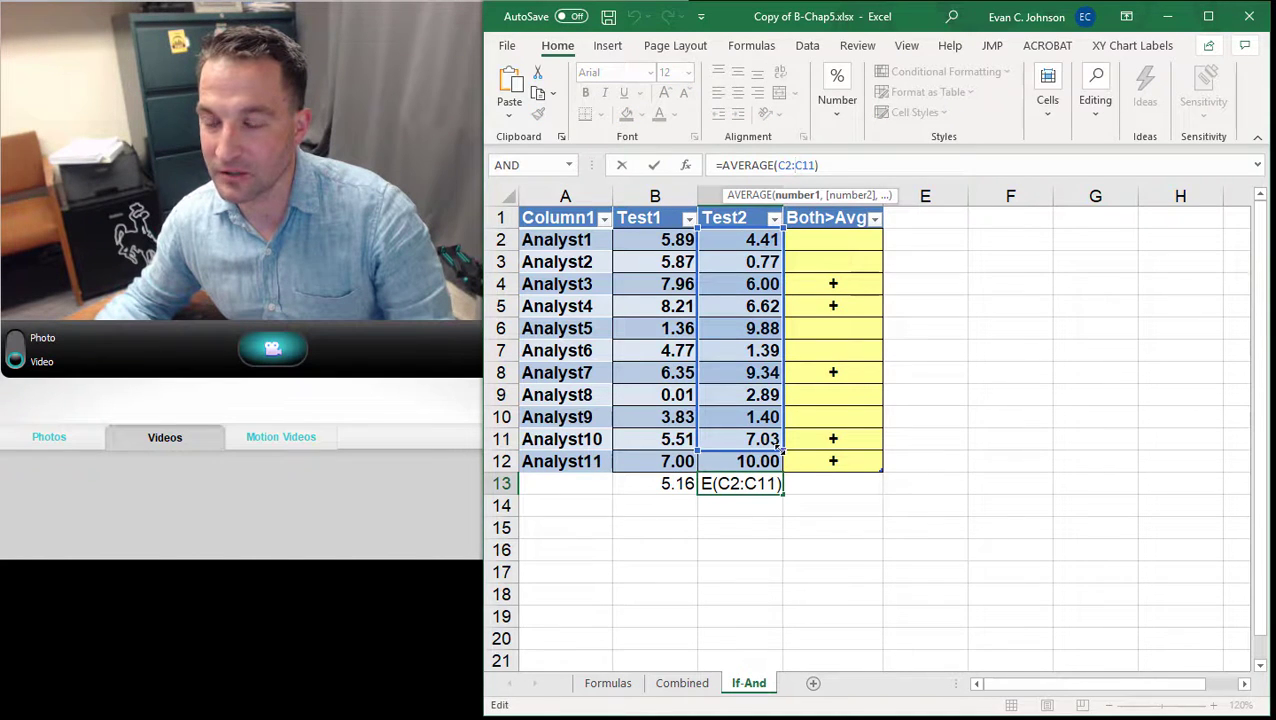
pyautogui.moveTo(780, 448); pyautogui.dragTo(781, 467)
pyautogui.press('Return')
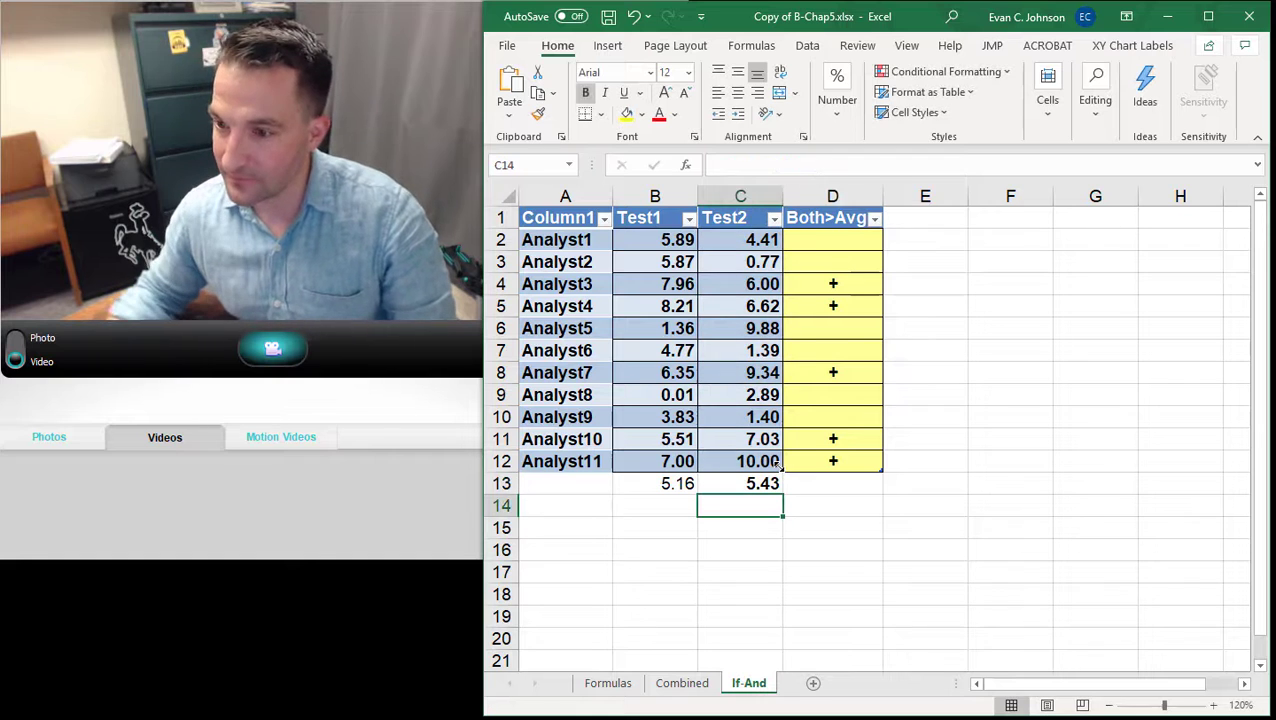
# Extend the table by two more rows to row 14, and inspect the average references in D11's formula
pyautogui.click(840, 464)
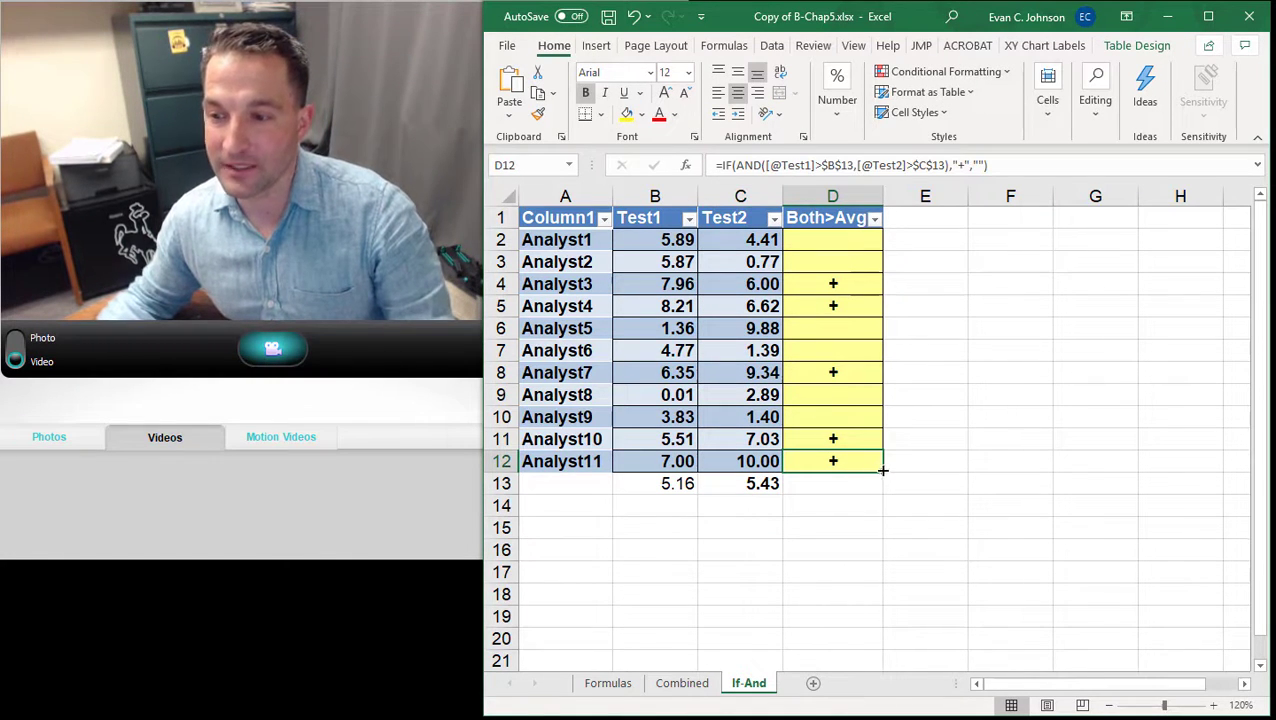
pyautogui.moveTo(882, 470); pyautogui.dragTo(886, 517)
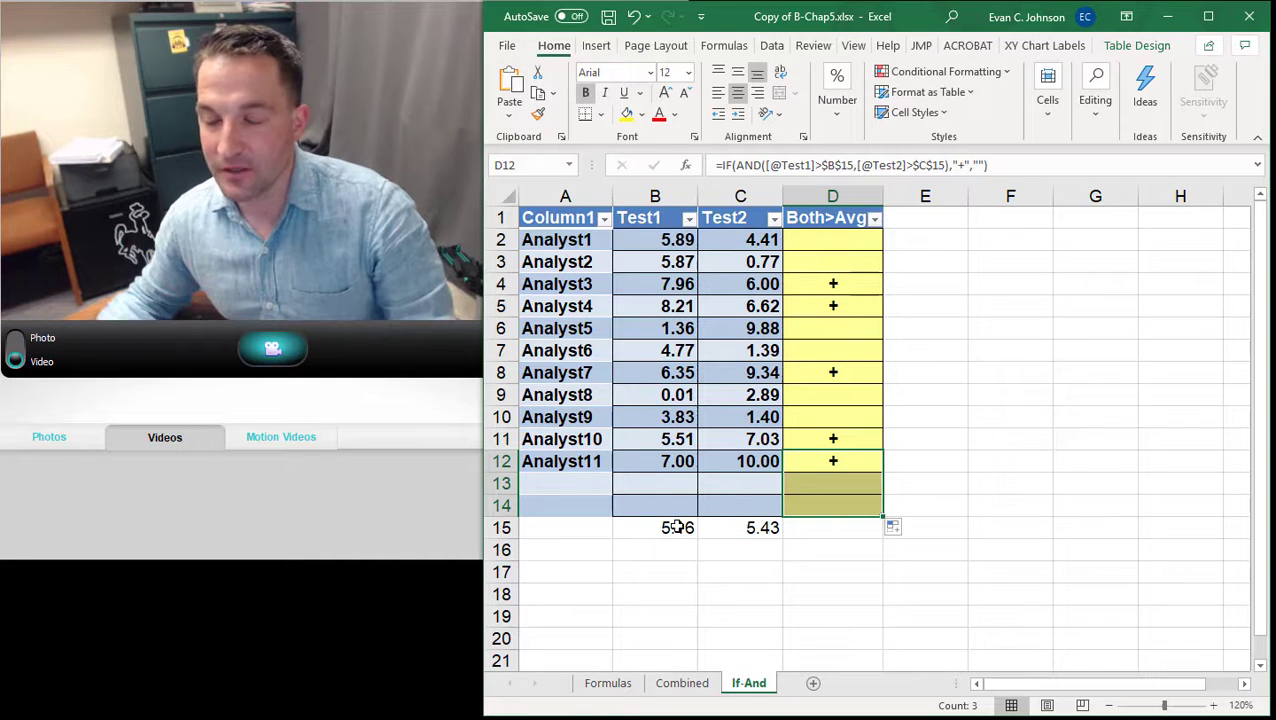
pyautogui.click(738, 527)
pyautogui.click(836, 440)
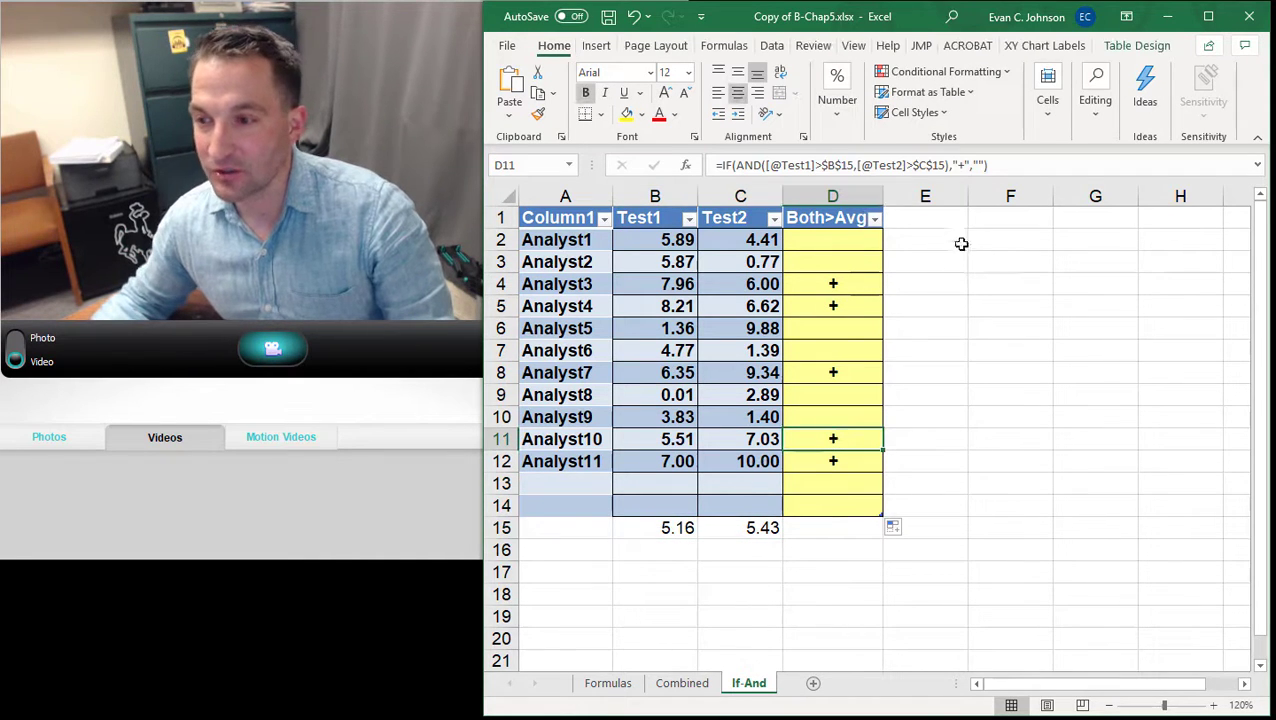
pyautogui.click(840, 167)
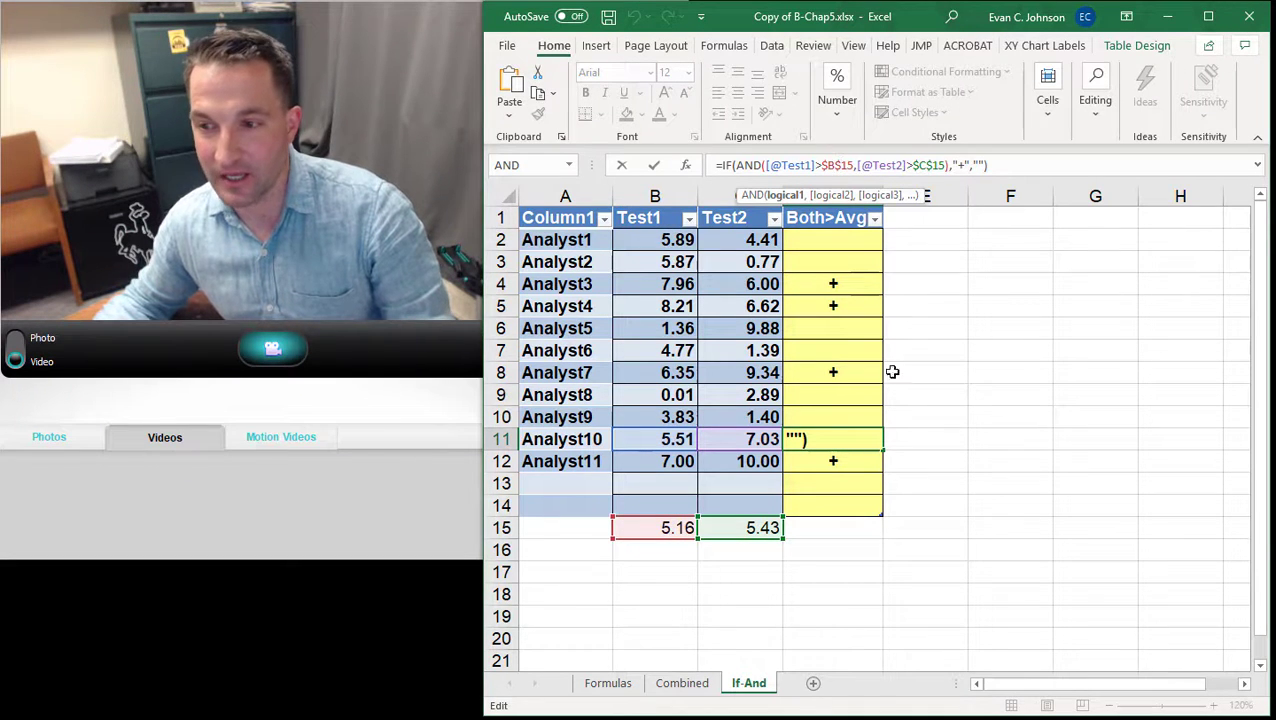
# Leave D11's formula unchanged and enter Analyst12 in cell A13 of the table's first blank row
pyautogui.click(594, 483)
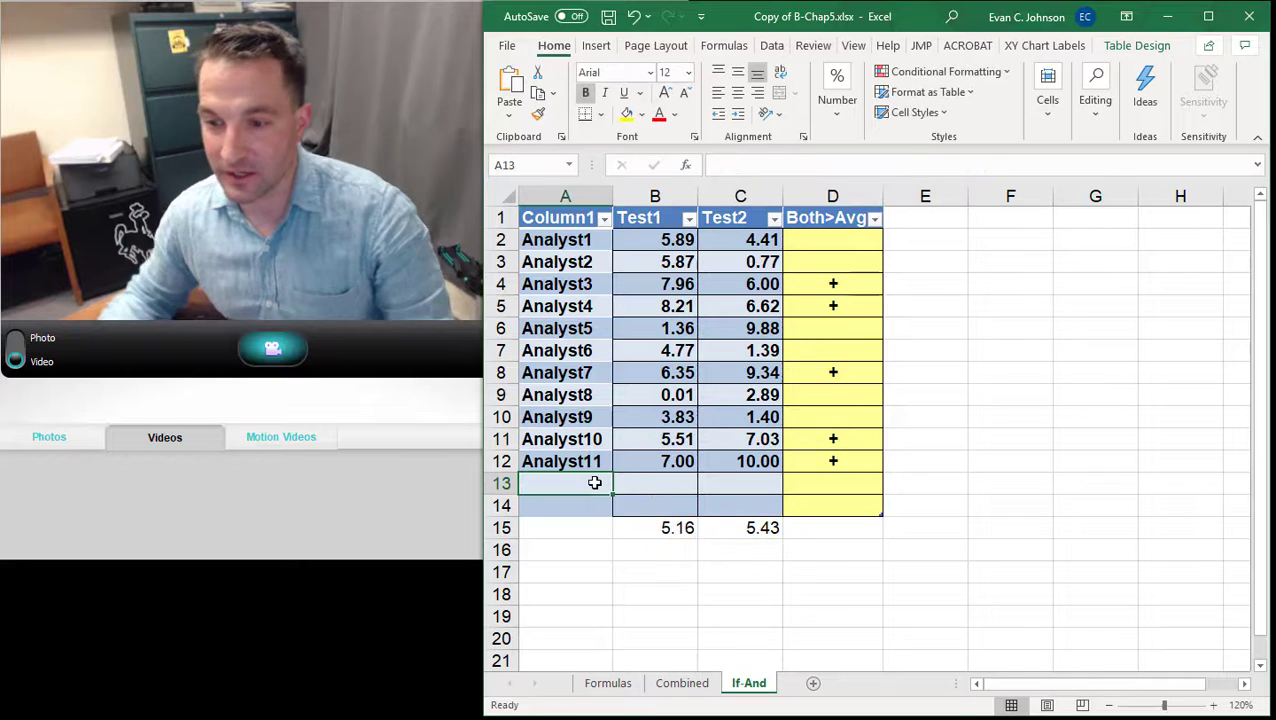
pyautogui.write('Analyst12')
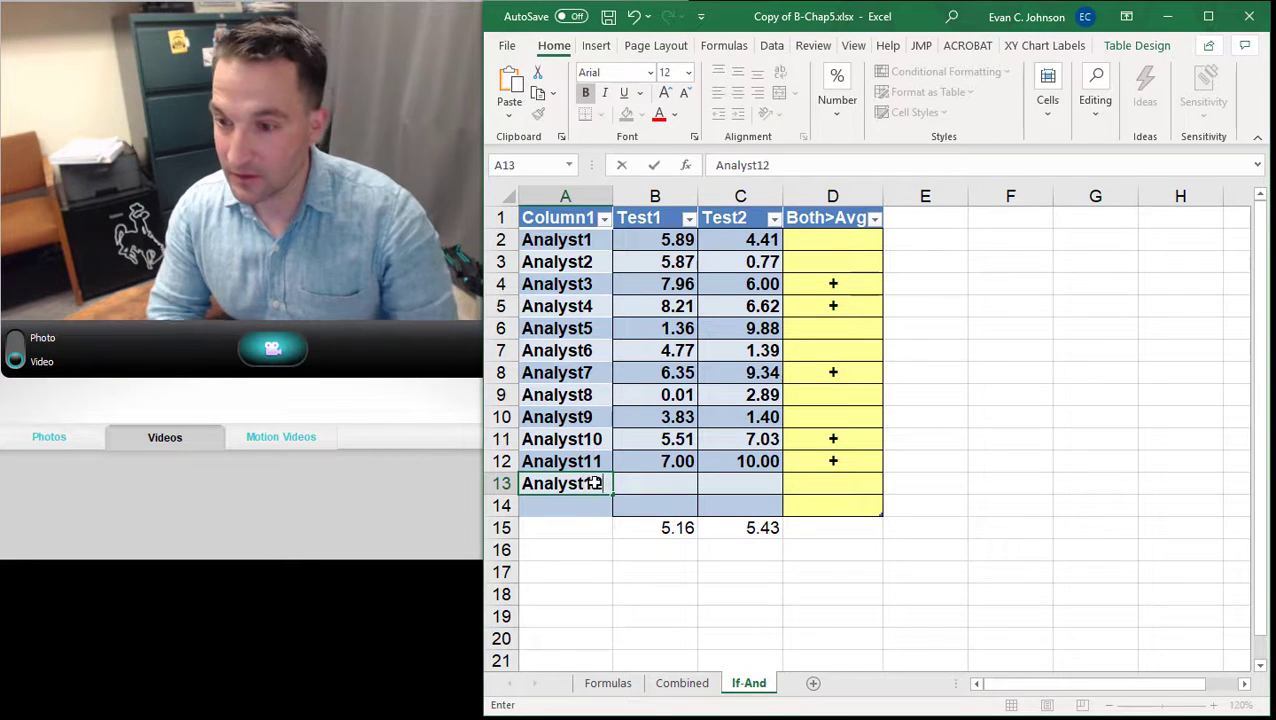
pyautogui.press('Tab')
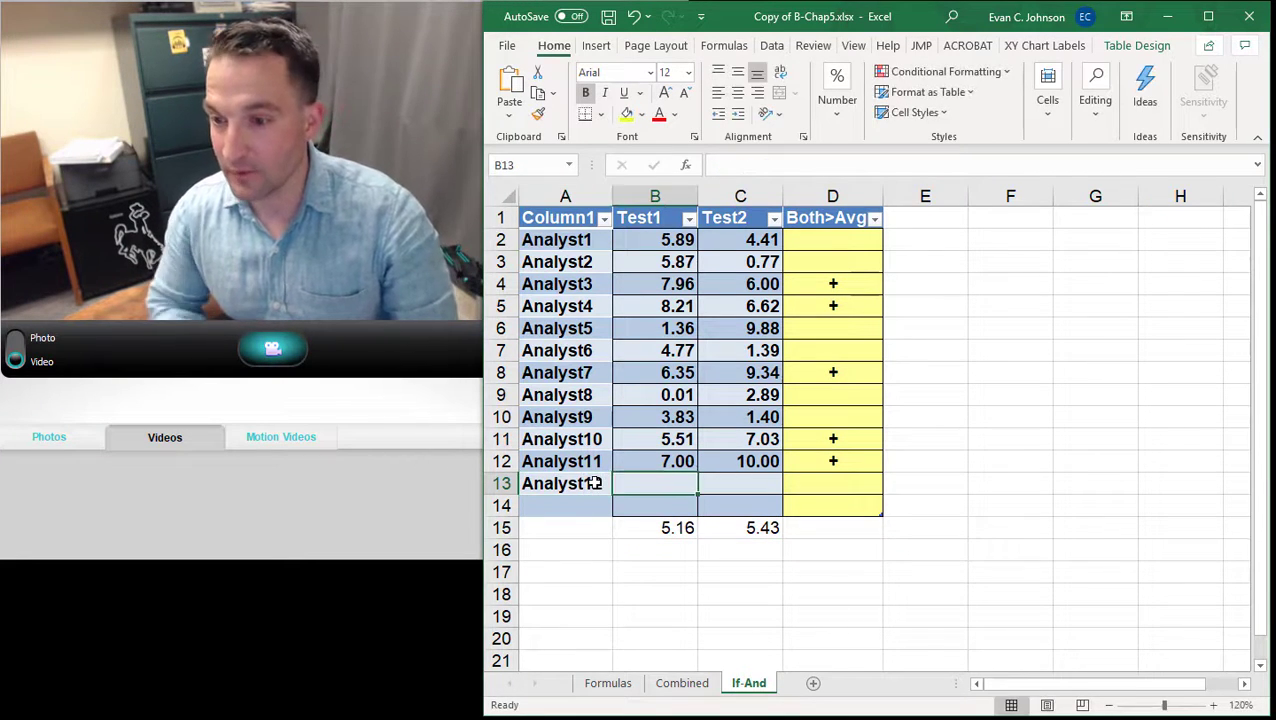
# Try a Test1 score of 100 for Analyst12 in B13, and undo that entry
pyautogui.write('100')
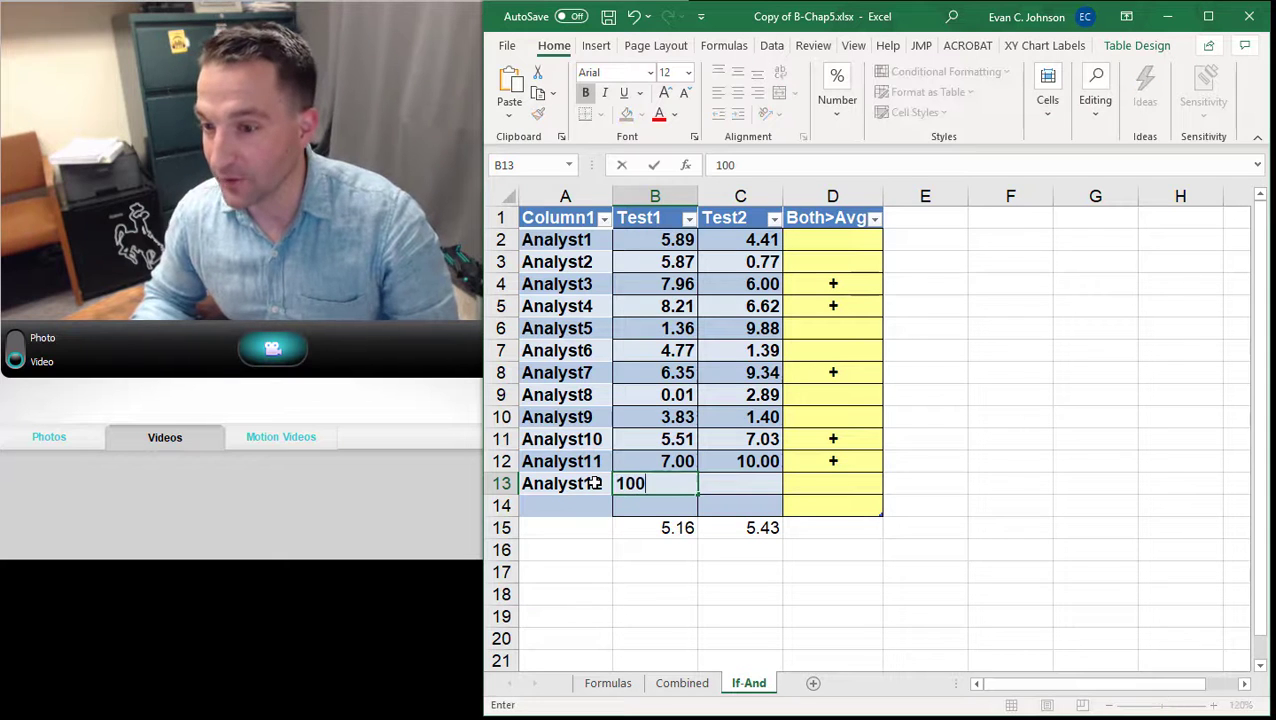
pyautogui.press('Tab')
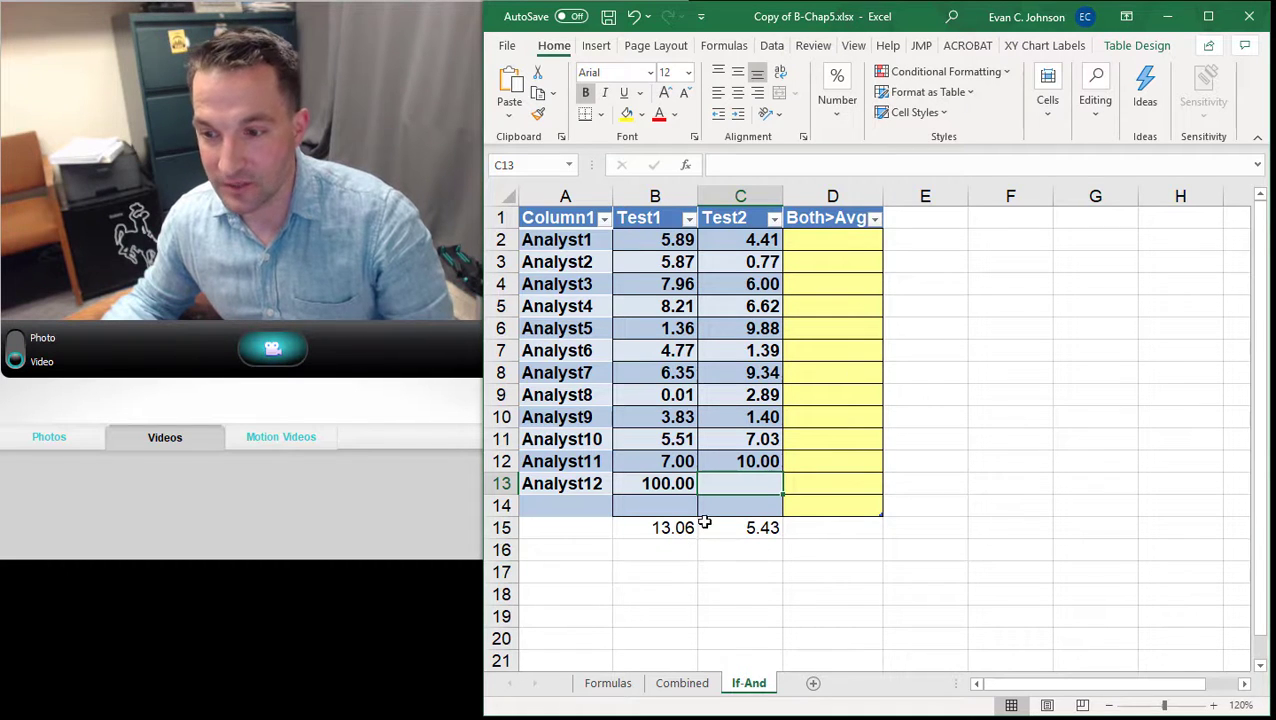
pyautogui.click(633, 16)
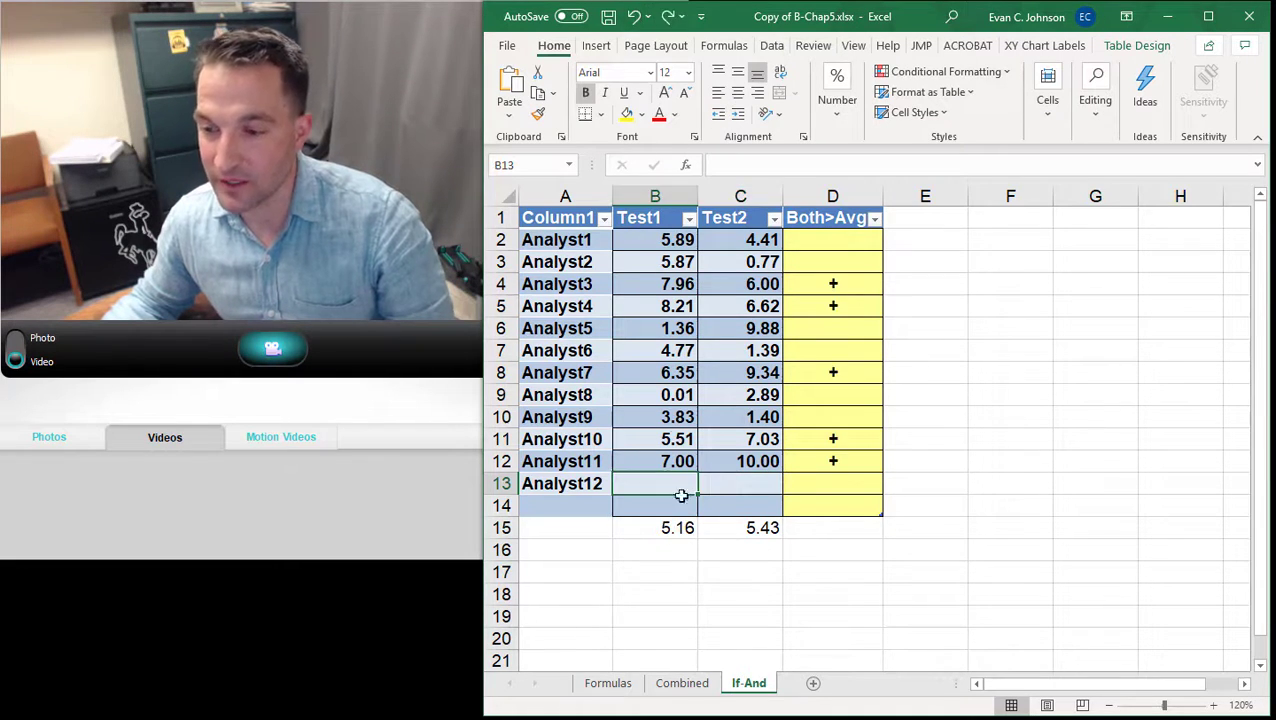